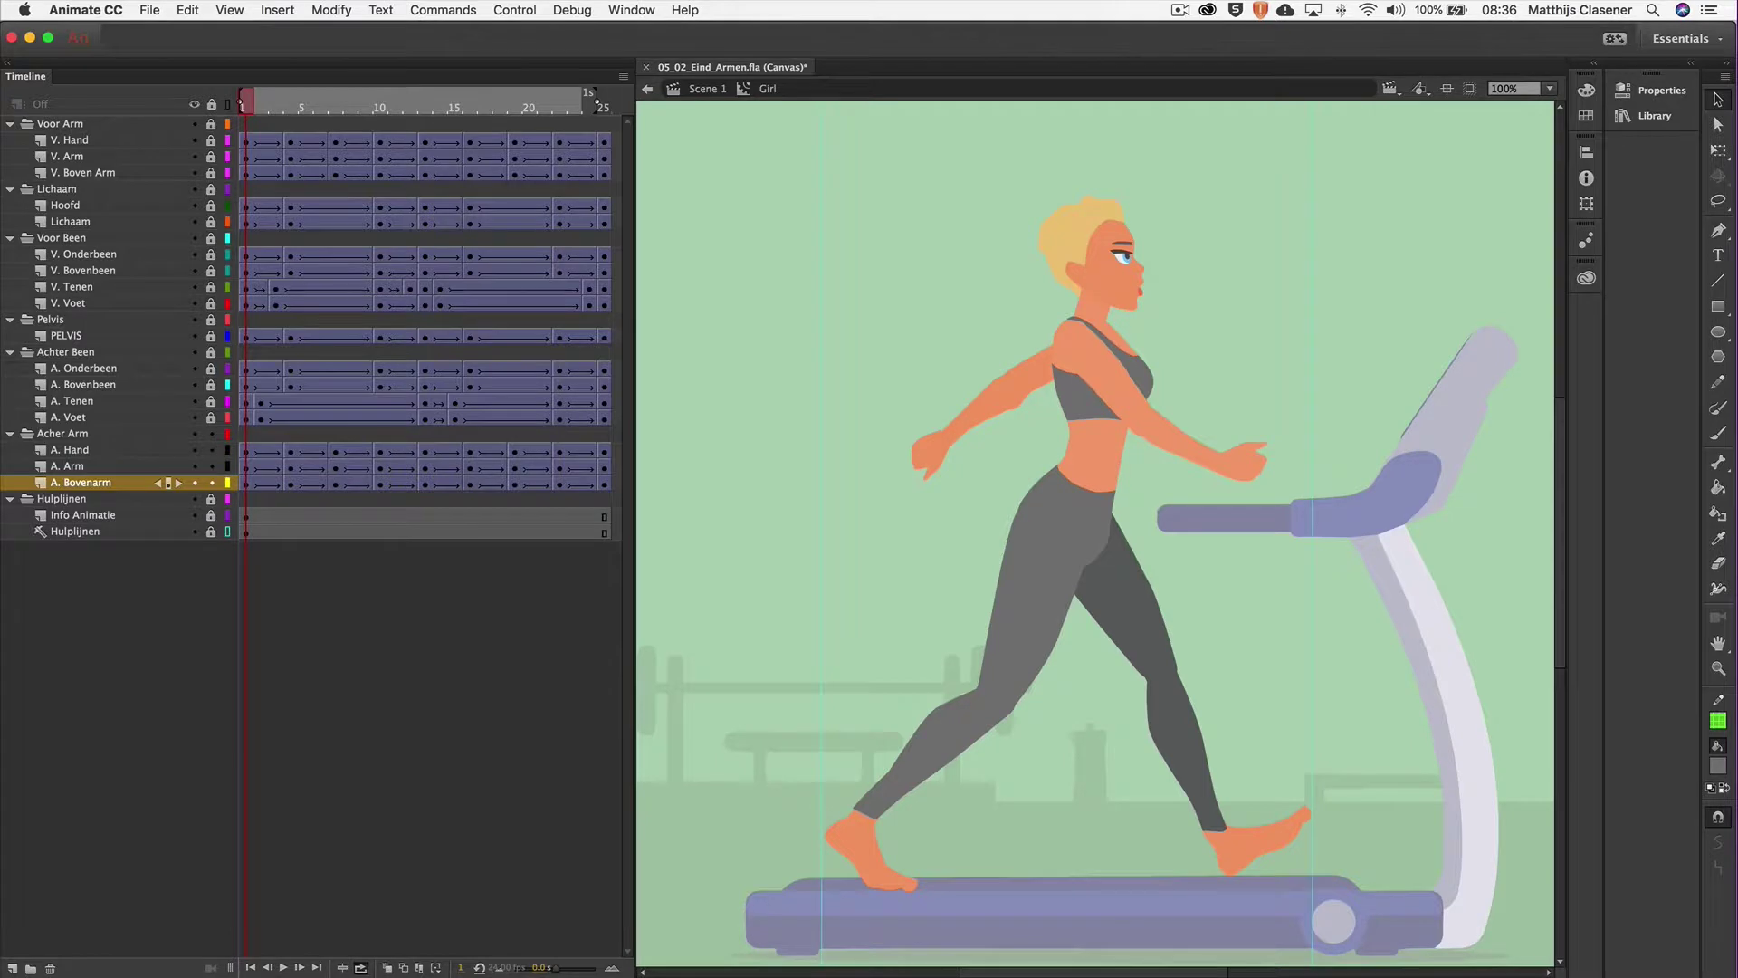
Isolate the Voor Arm layers by hiding all other layers, magnify the arm to 200%, and display those layers as outlines.
left_click(283, 968)
left_click(288, 967)
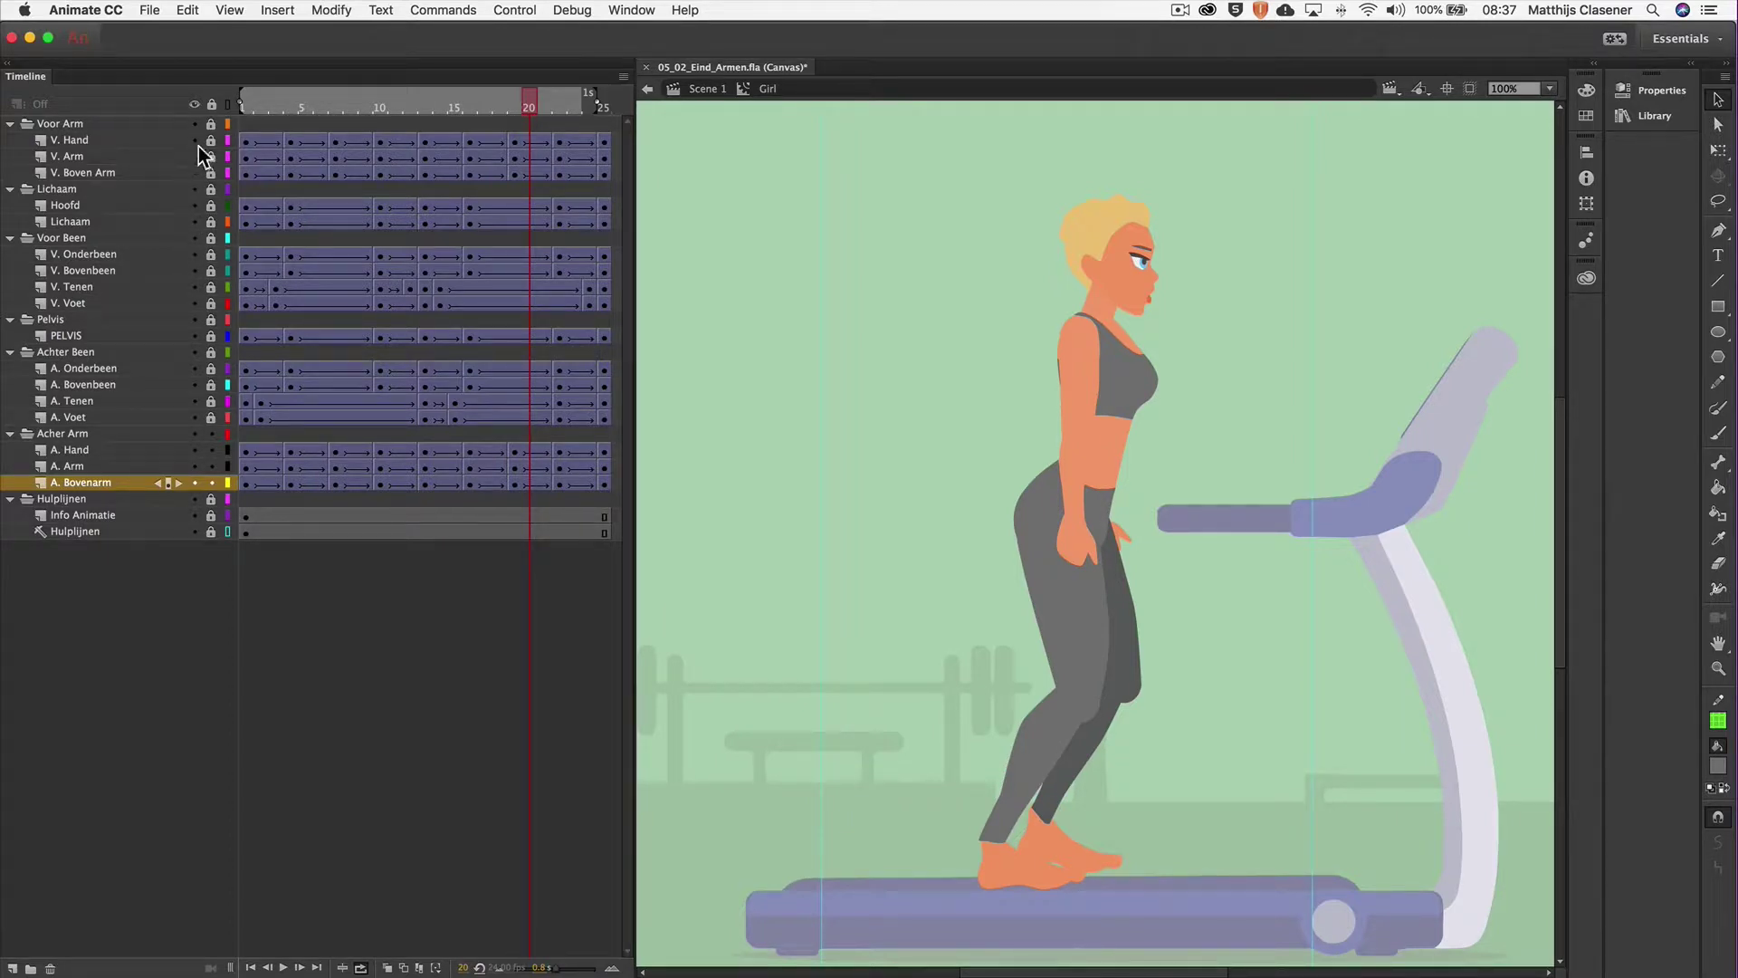
left_click(193, 104)
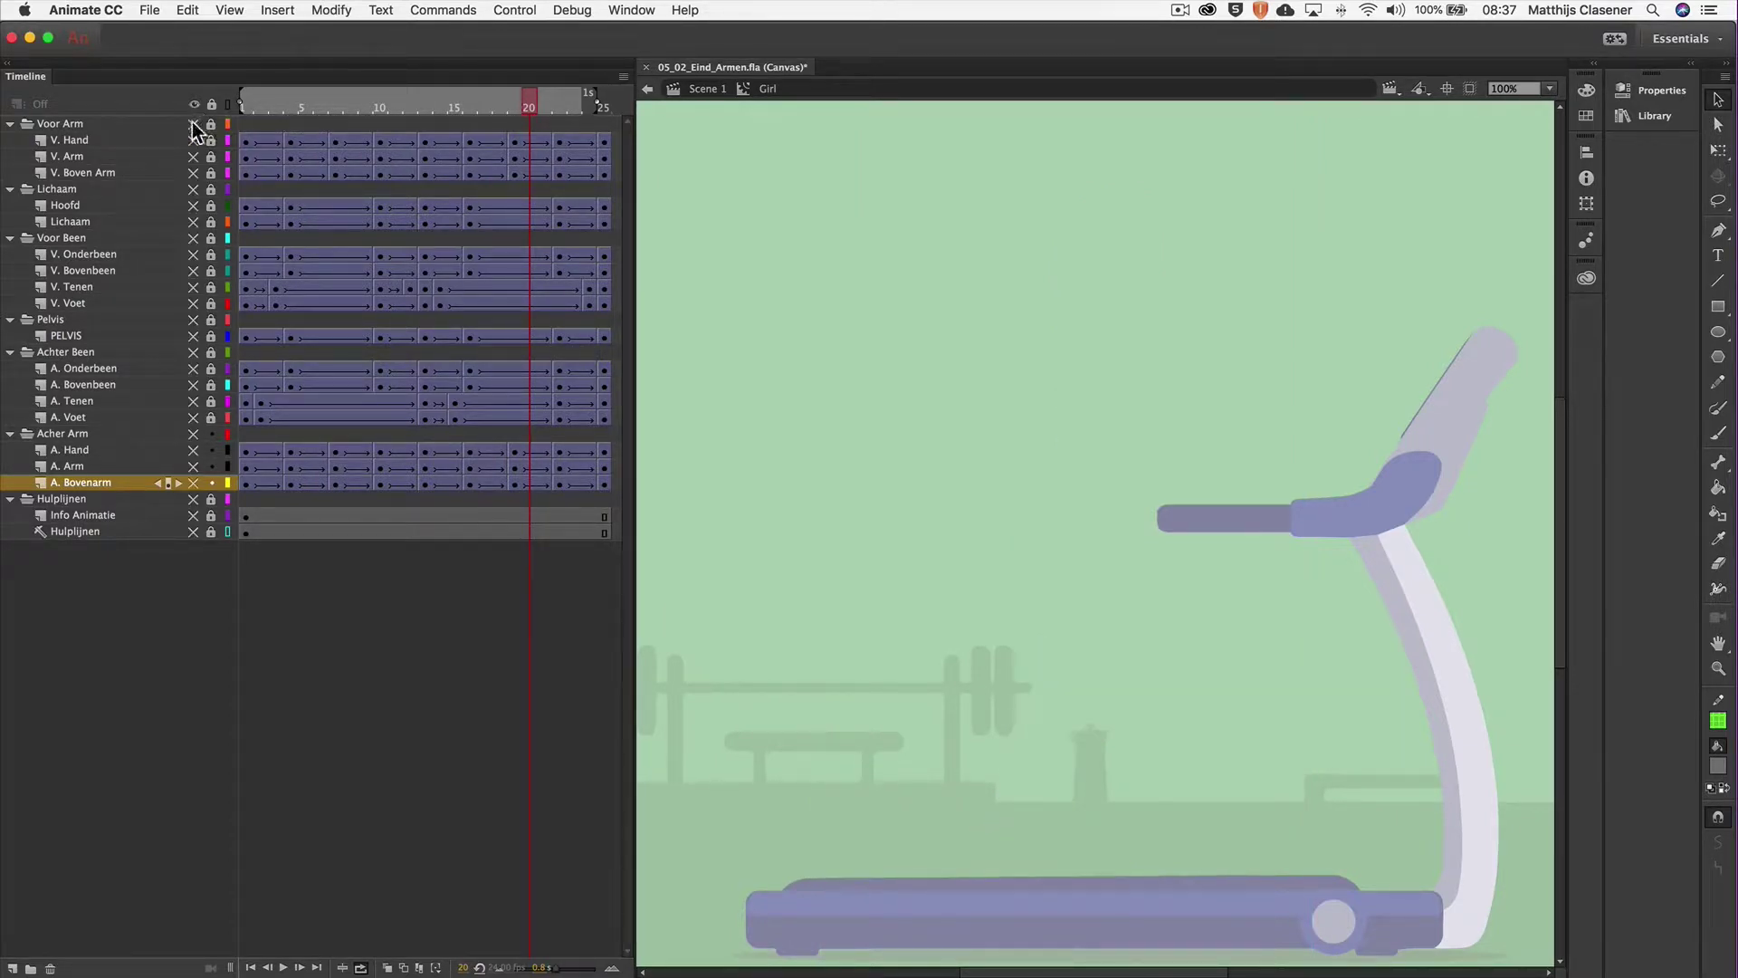
left_click(193, 123)
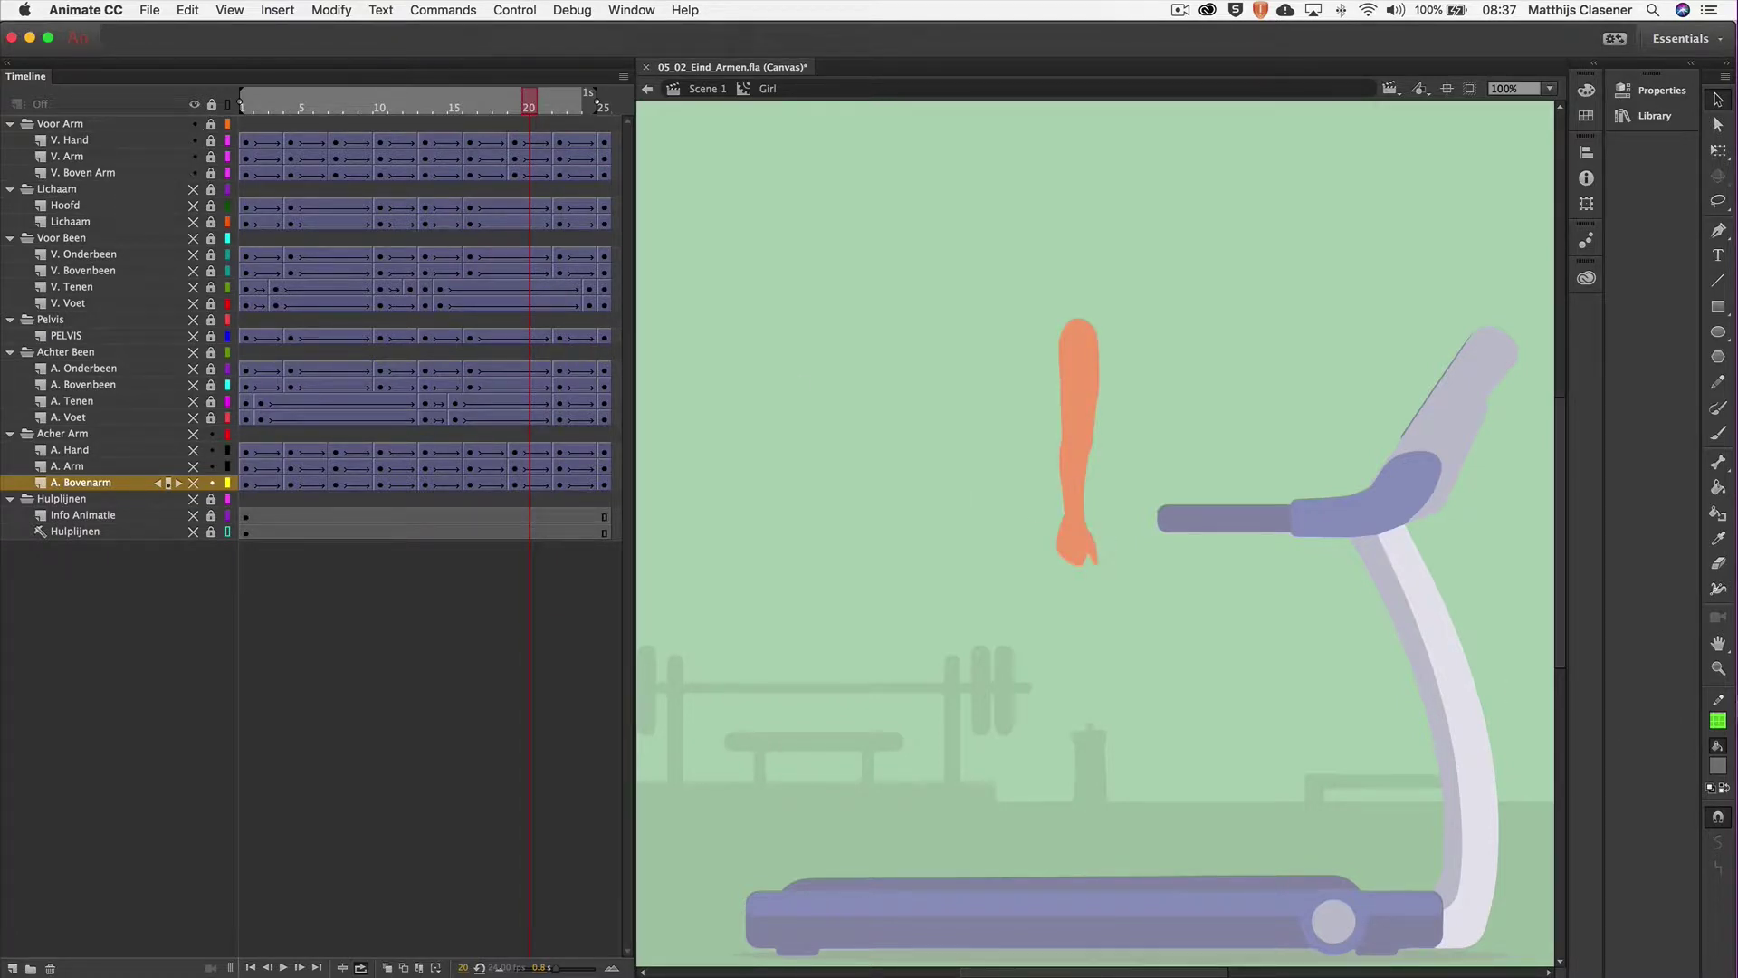
left_click(1717, 668)
left_click(1112, 447)
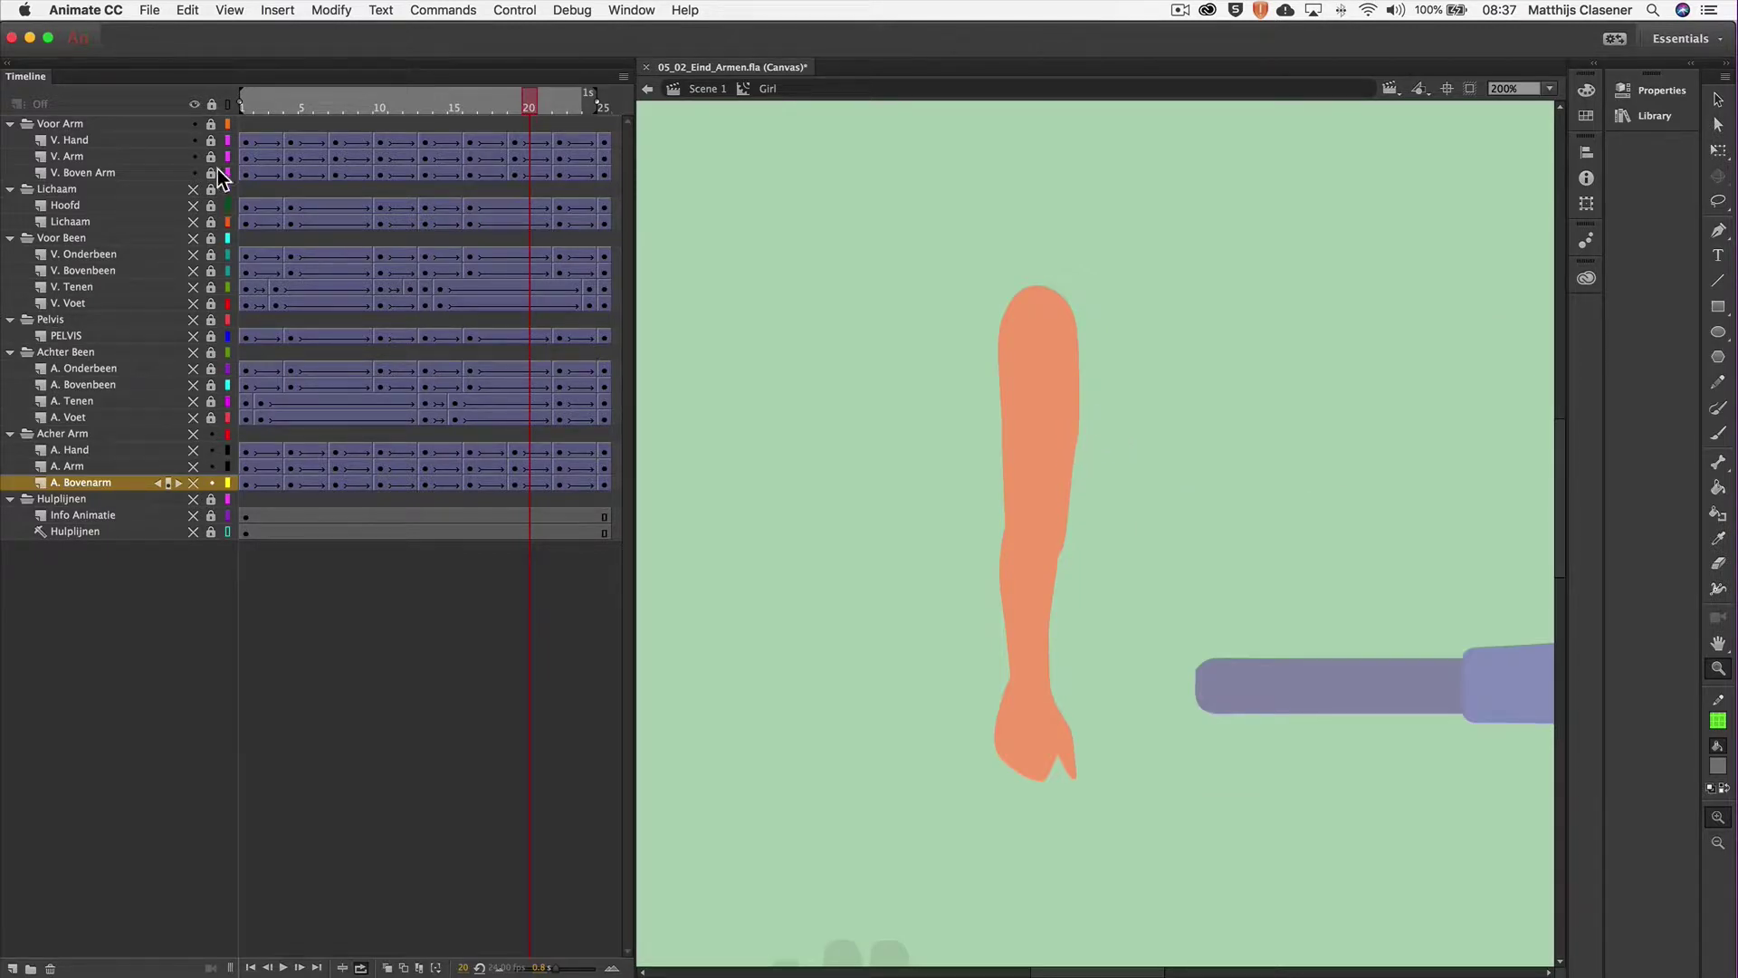
left_click(227, 124)
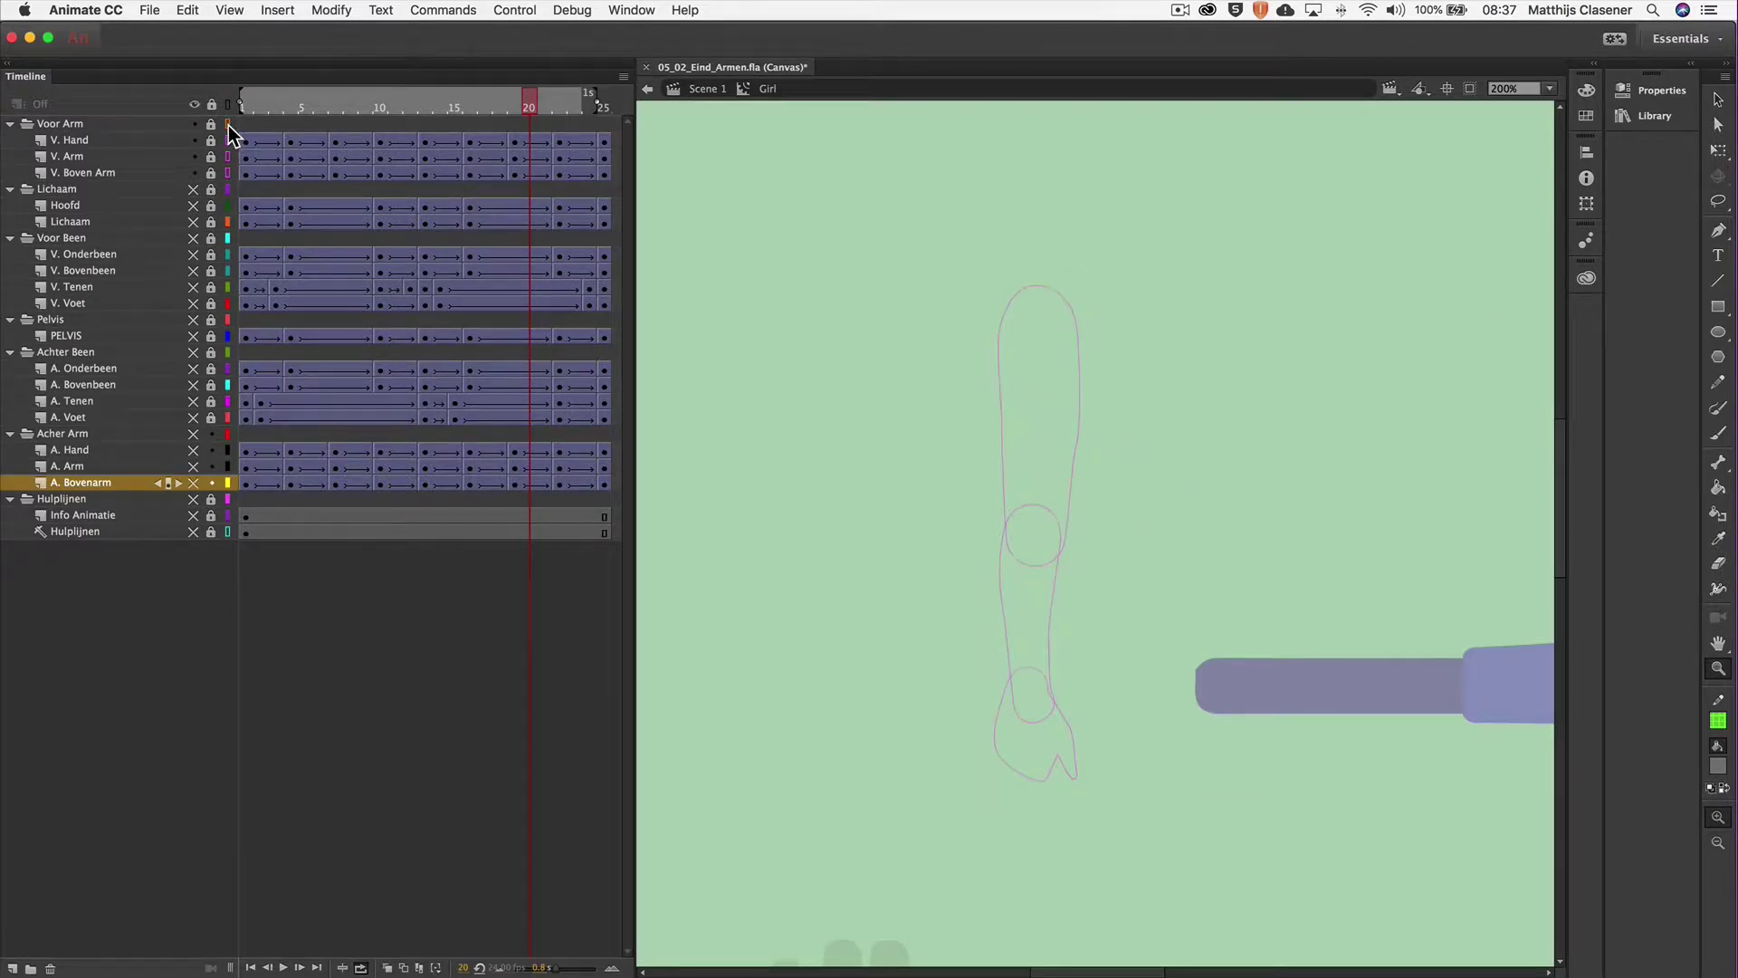
Convert frames 1 to 25 of V. Hand, V. Arm and V. Boven Arm to keyframes.
left_click_drag(257, 106, 244, 107)
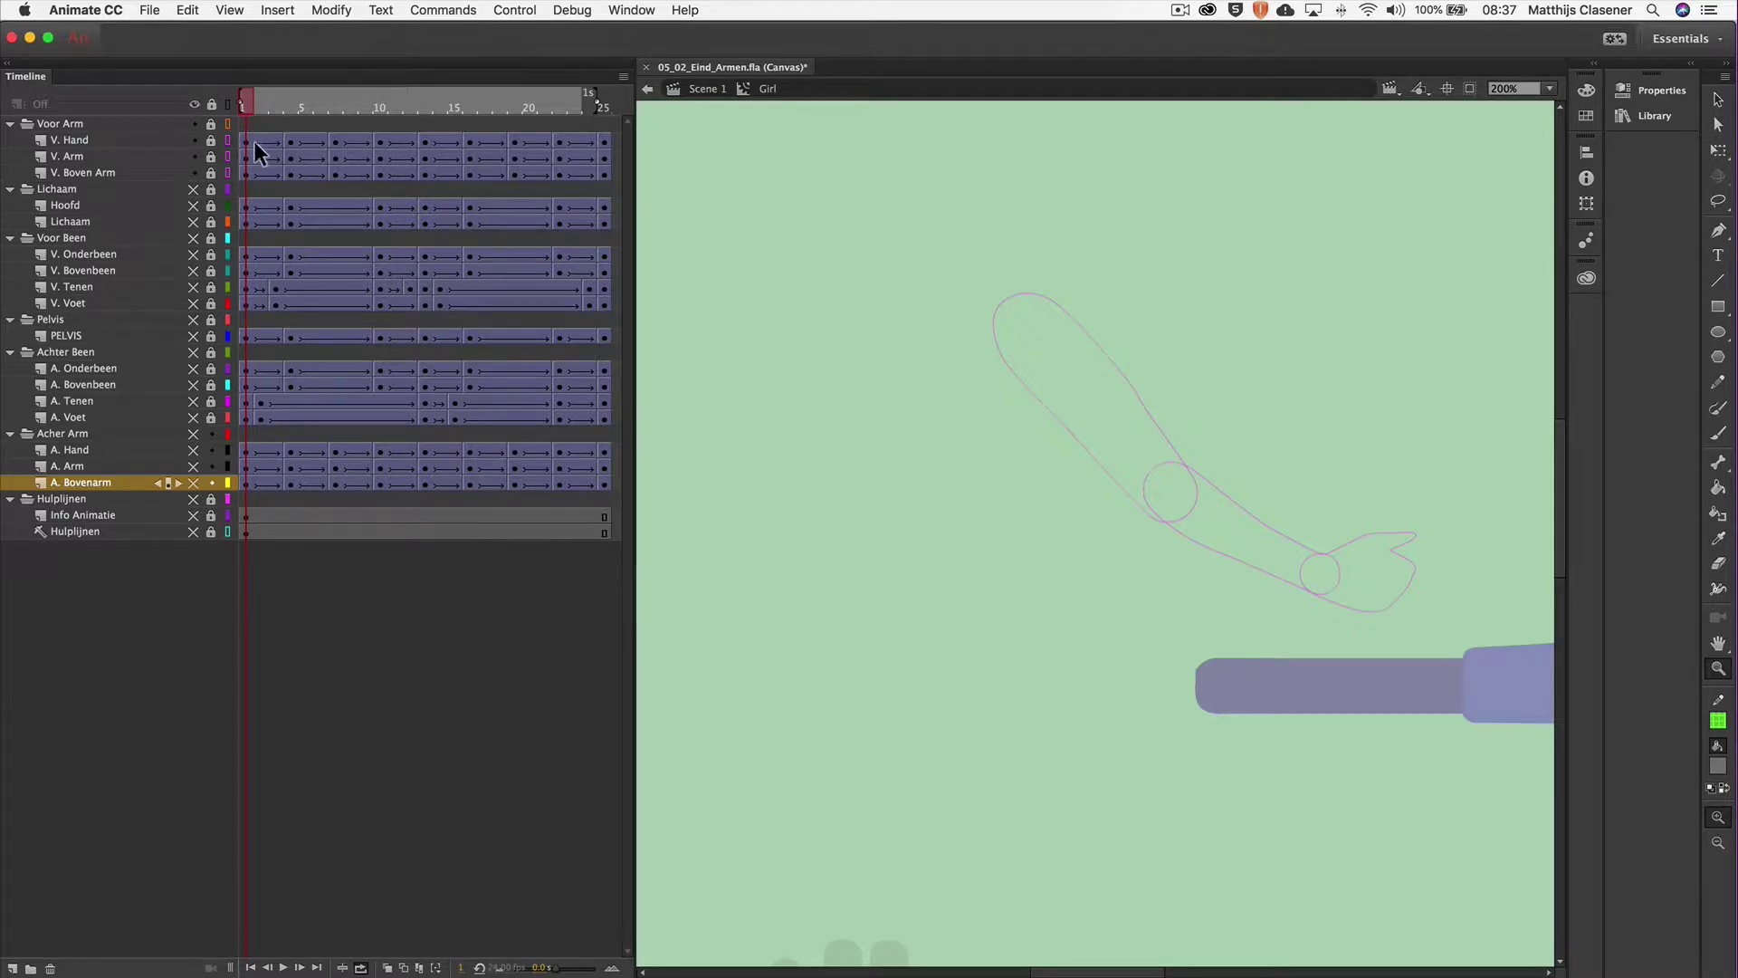
left_click_drag(253, 141, 600, 175)
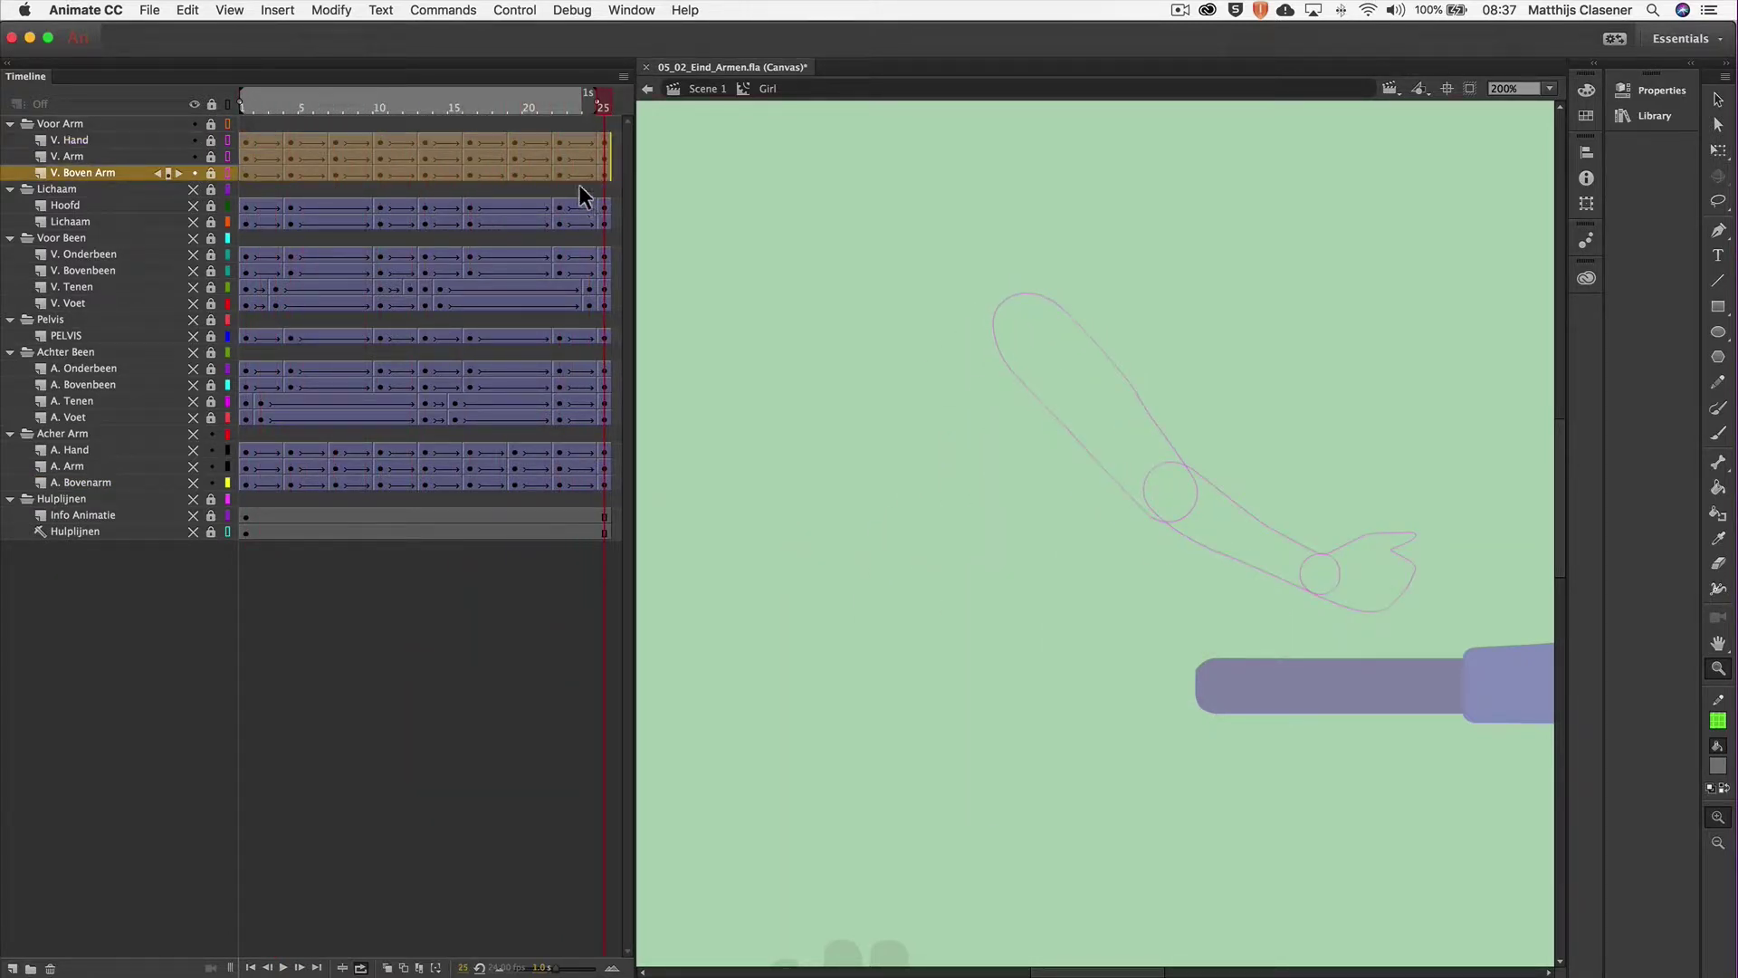
right_click(576, 172)
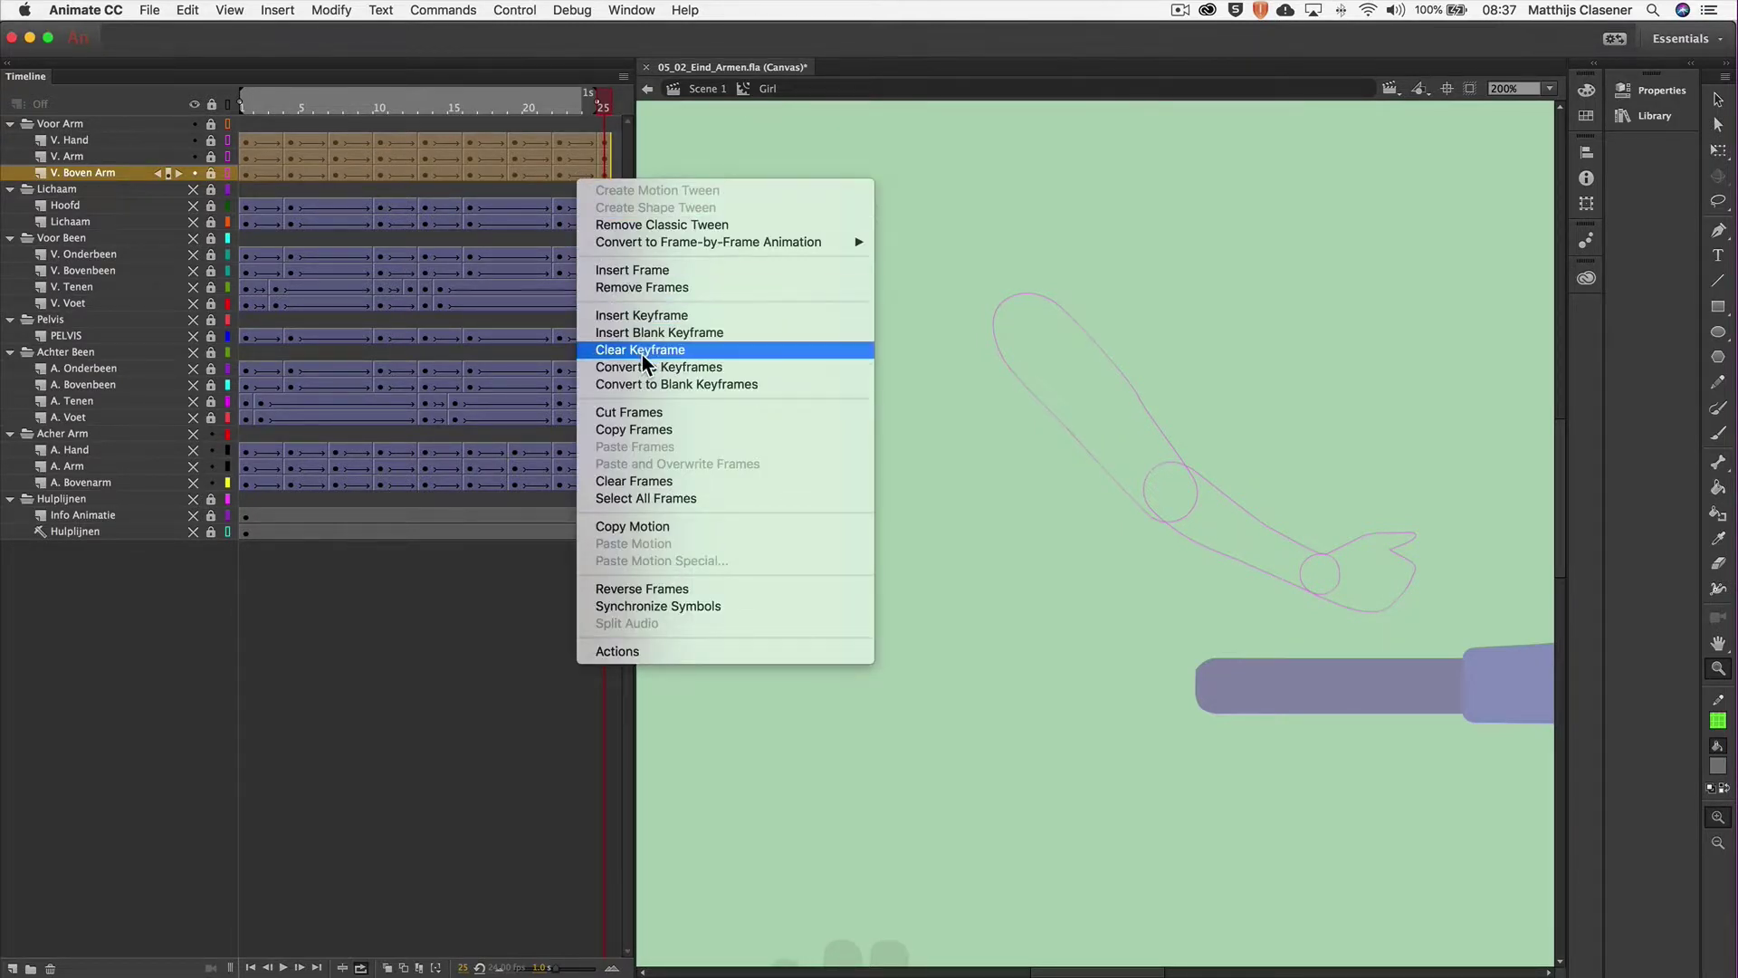
left_click(661, 370)
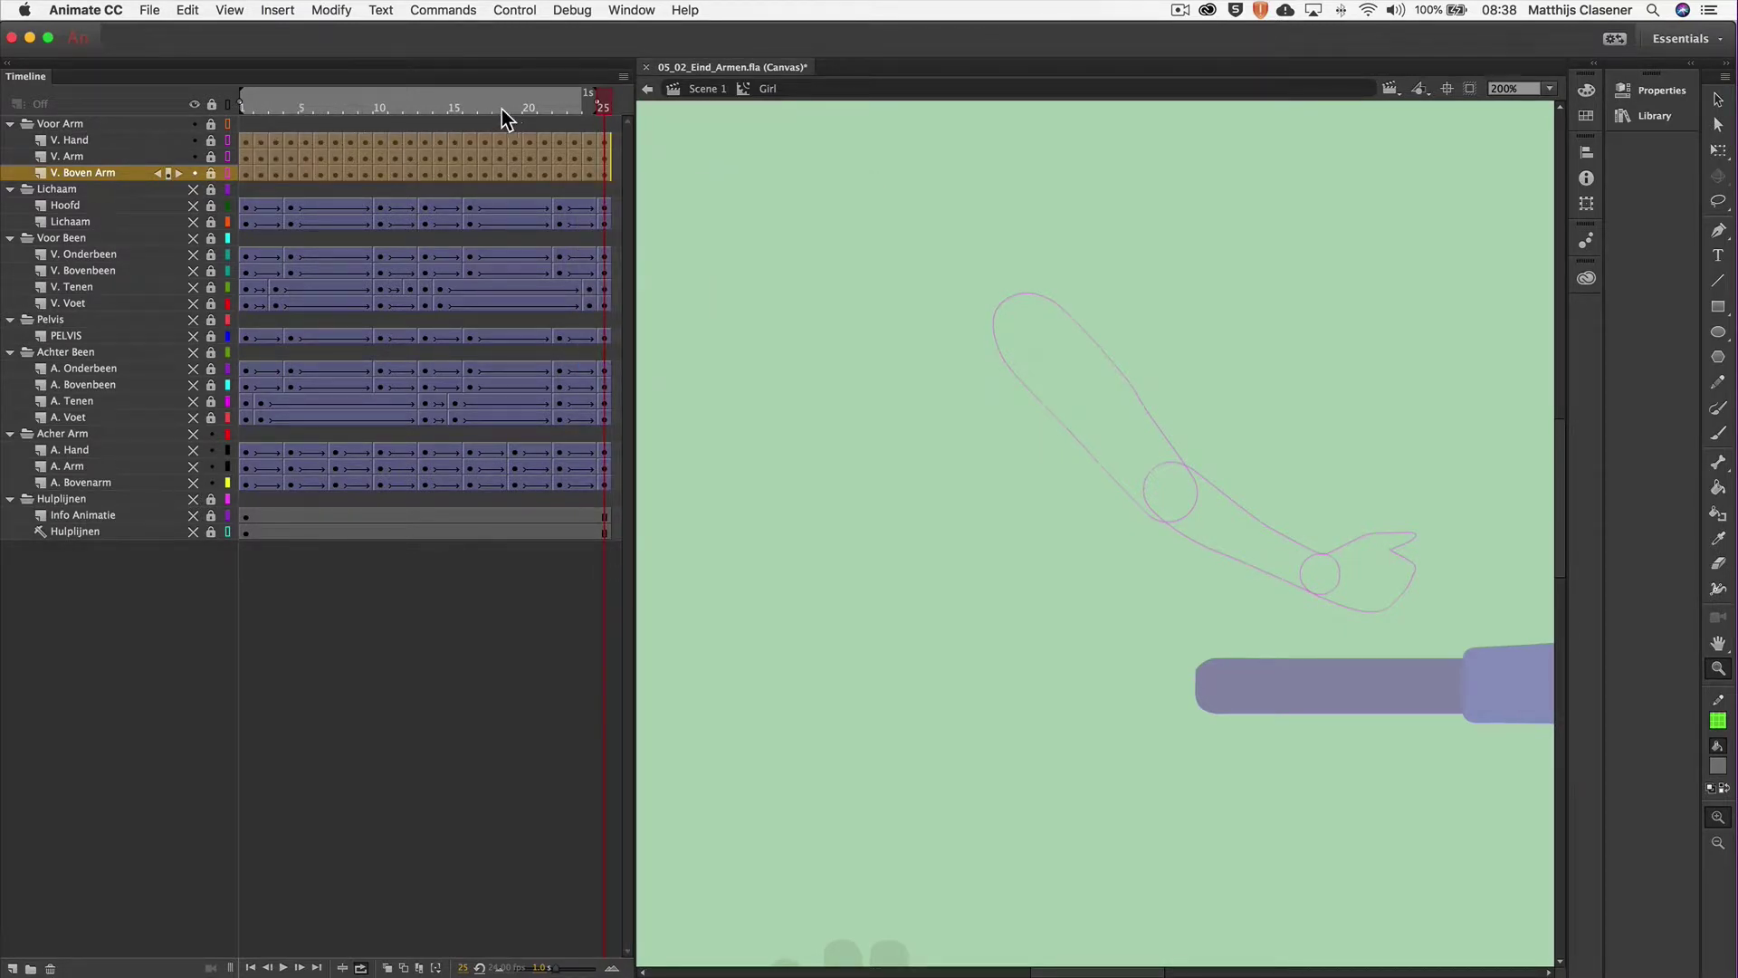
At frame 2, with V. Hand and V. Arm unlocked, nudge the forearm and hand down until they align with the upper arm's elbow.
left_click(305, 106)
left_click_drag(301, 100, 261, 99)
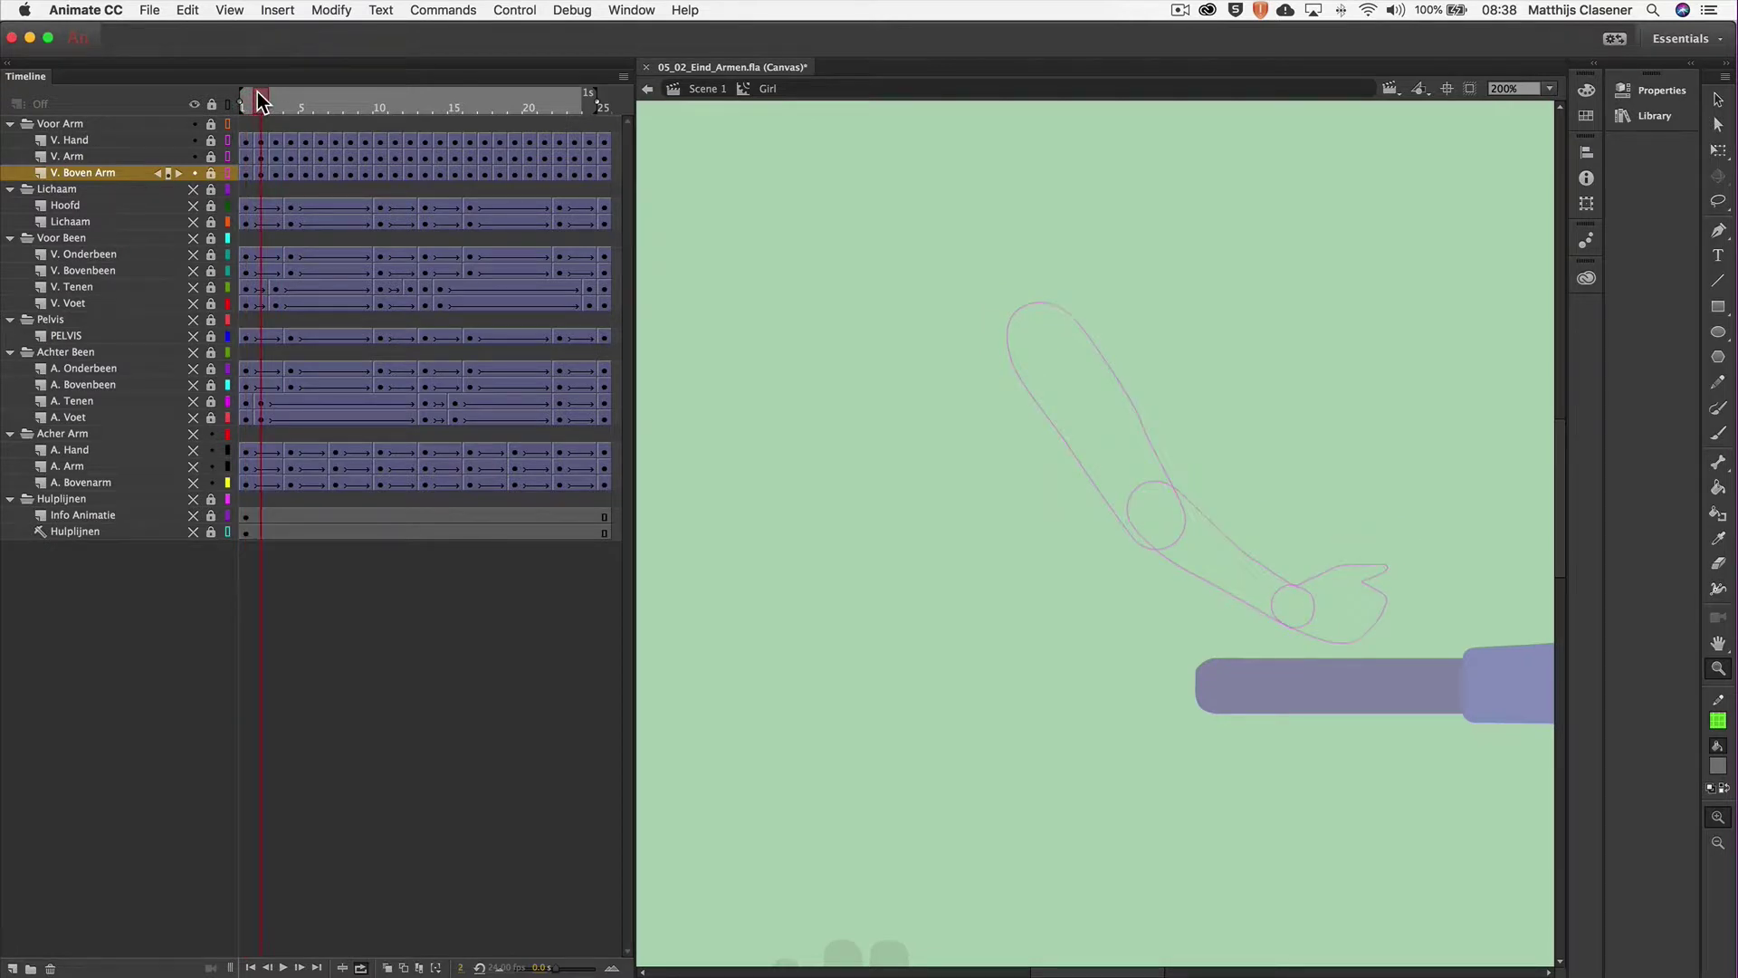
left_click_drag(261, 99, 250, 100)
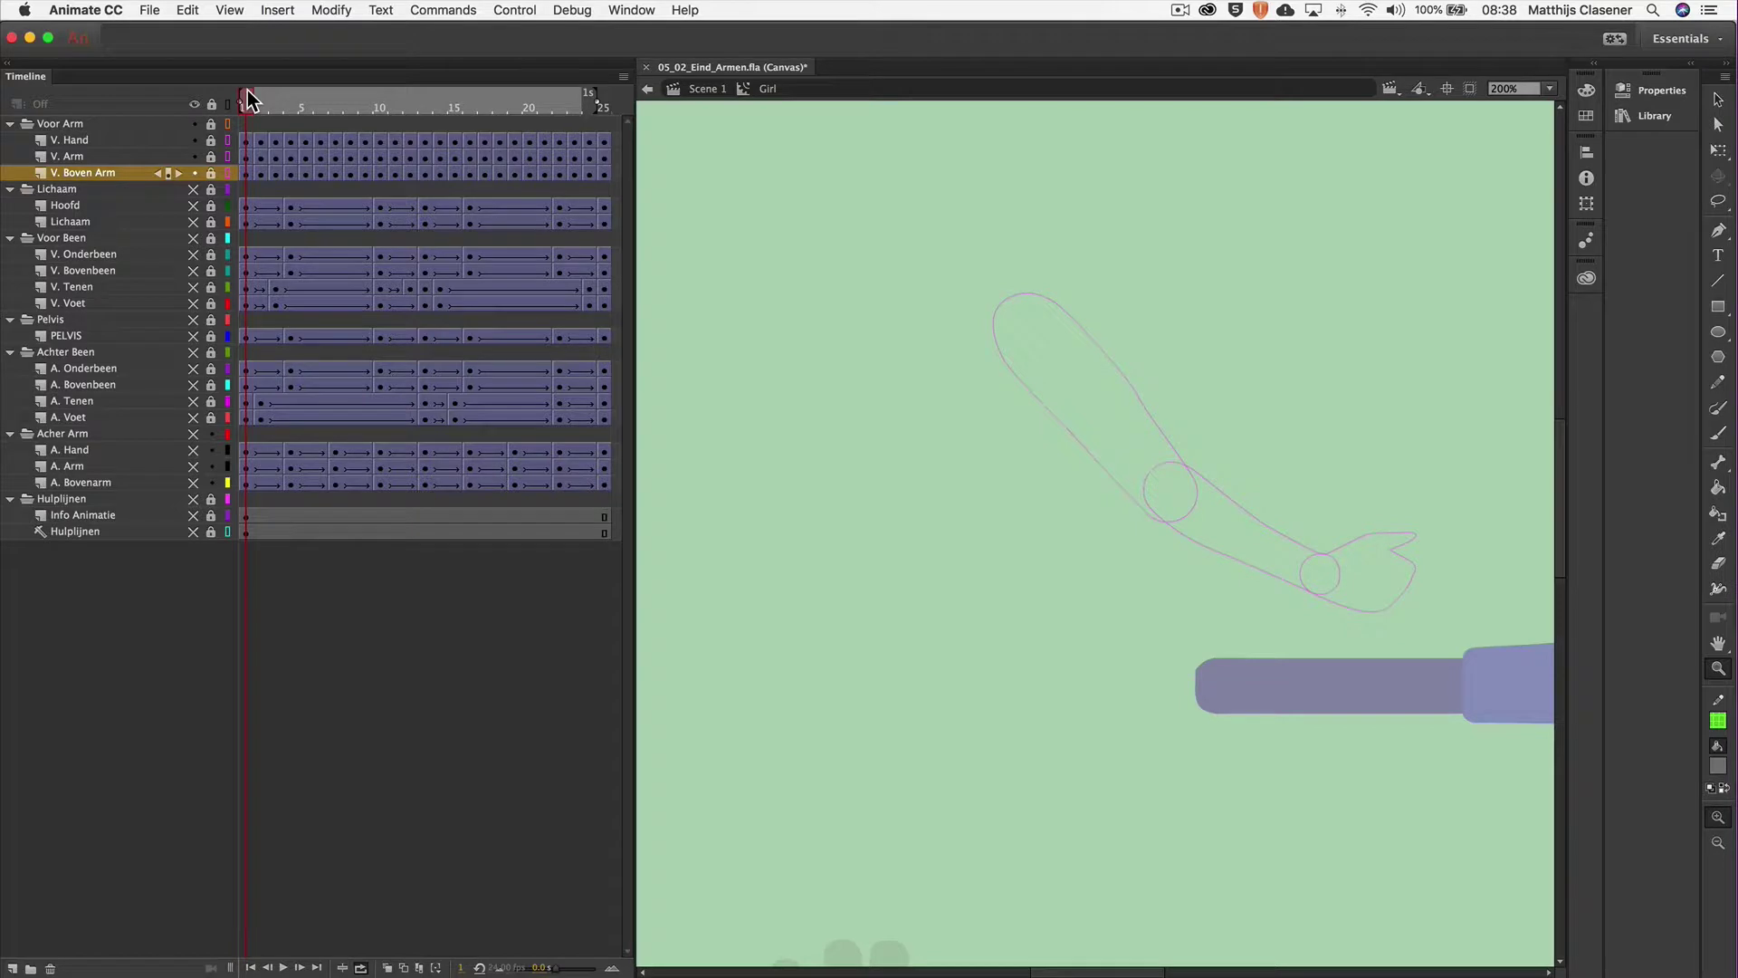
left_click_drag(249, 99, 260, 99)
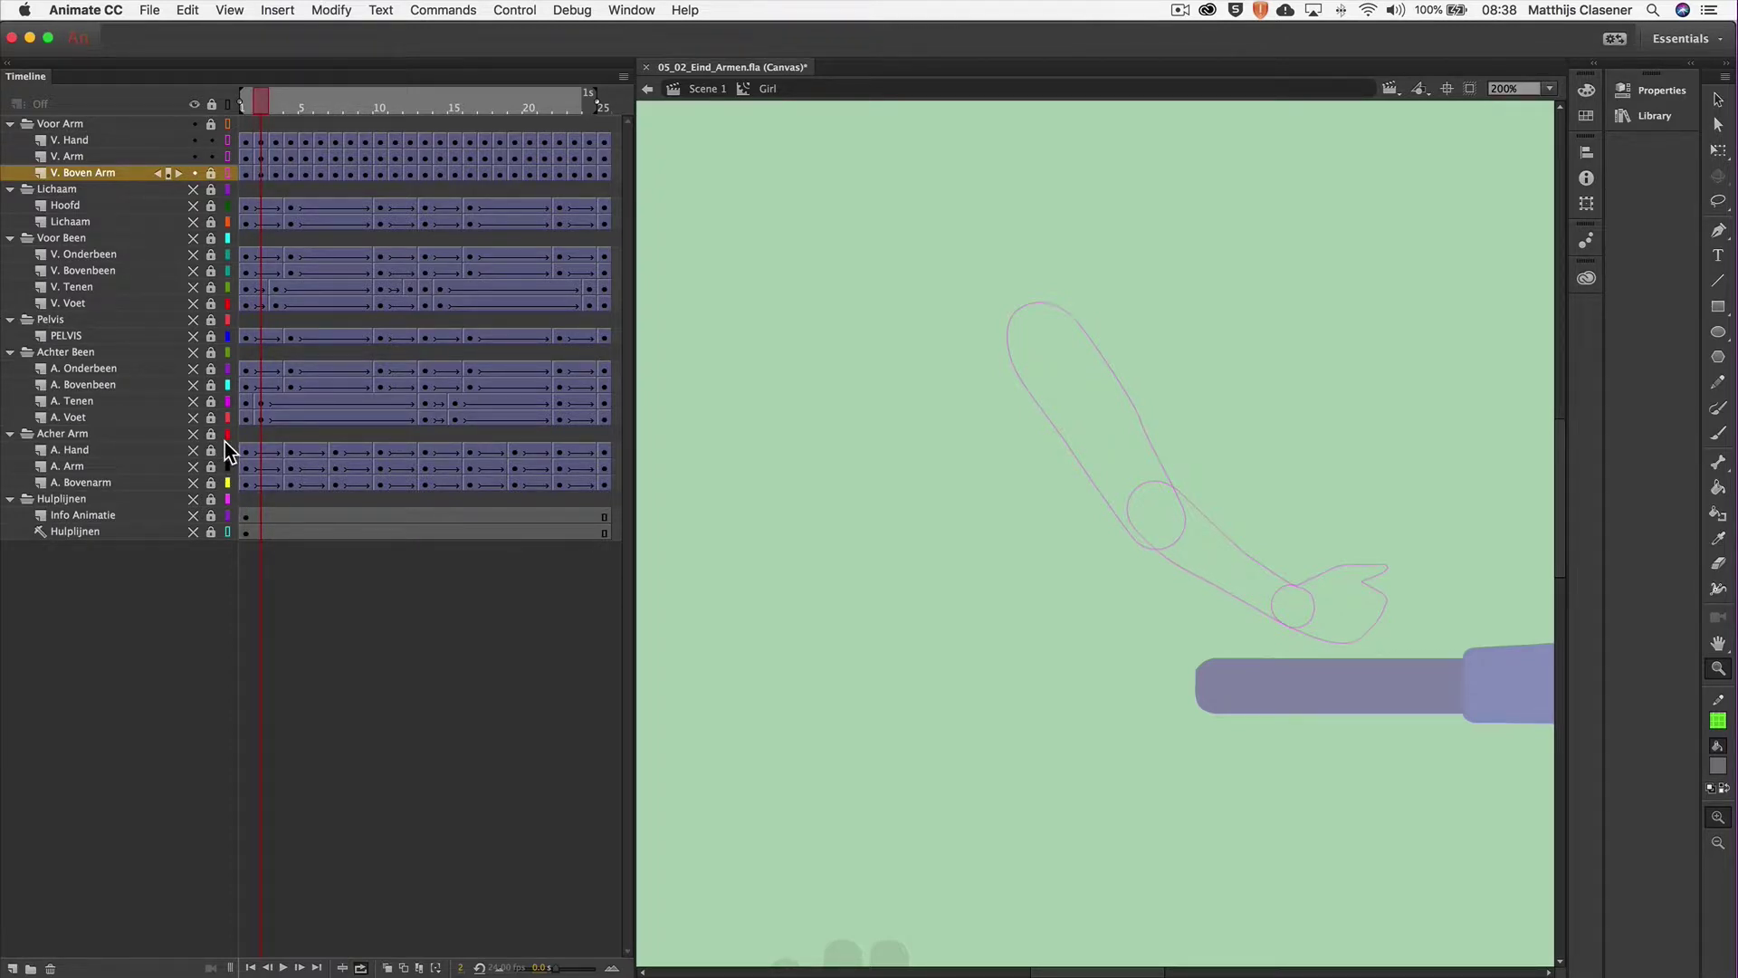
key("super+a")
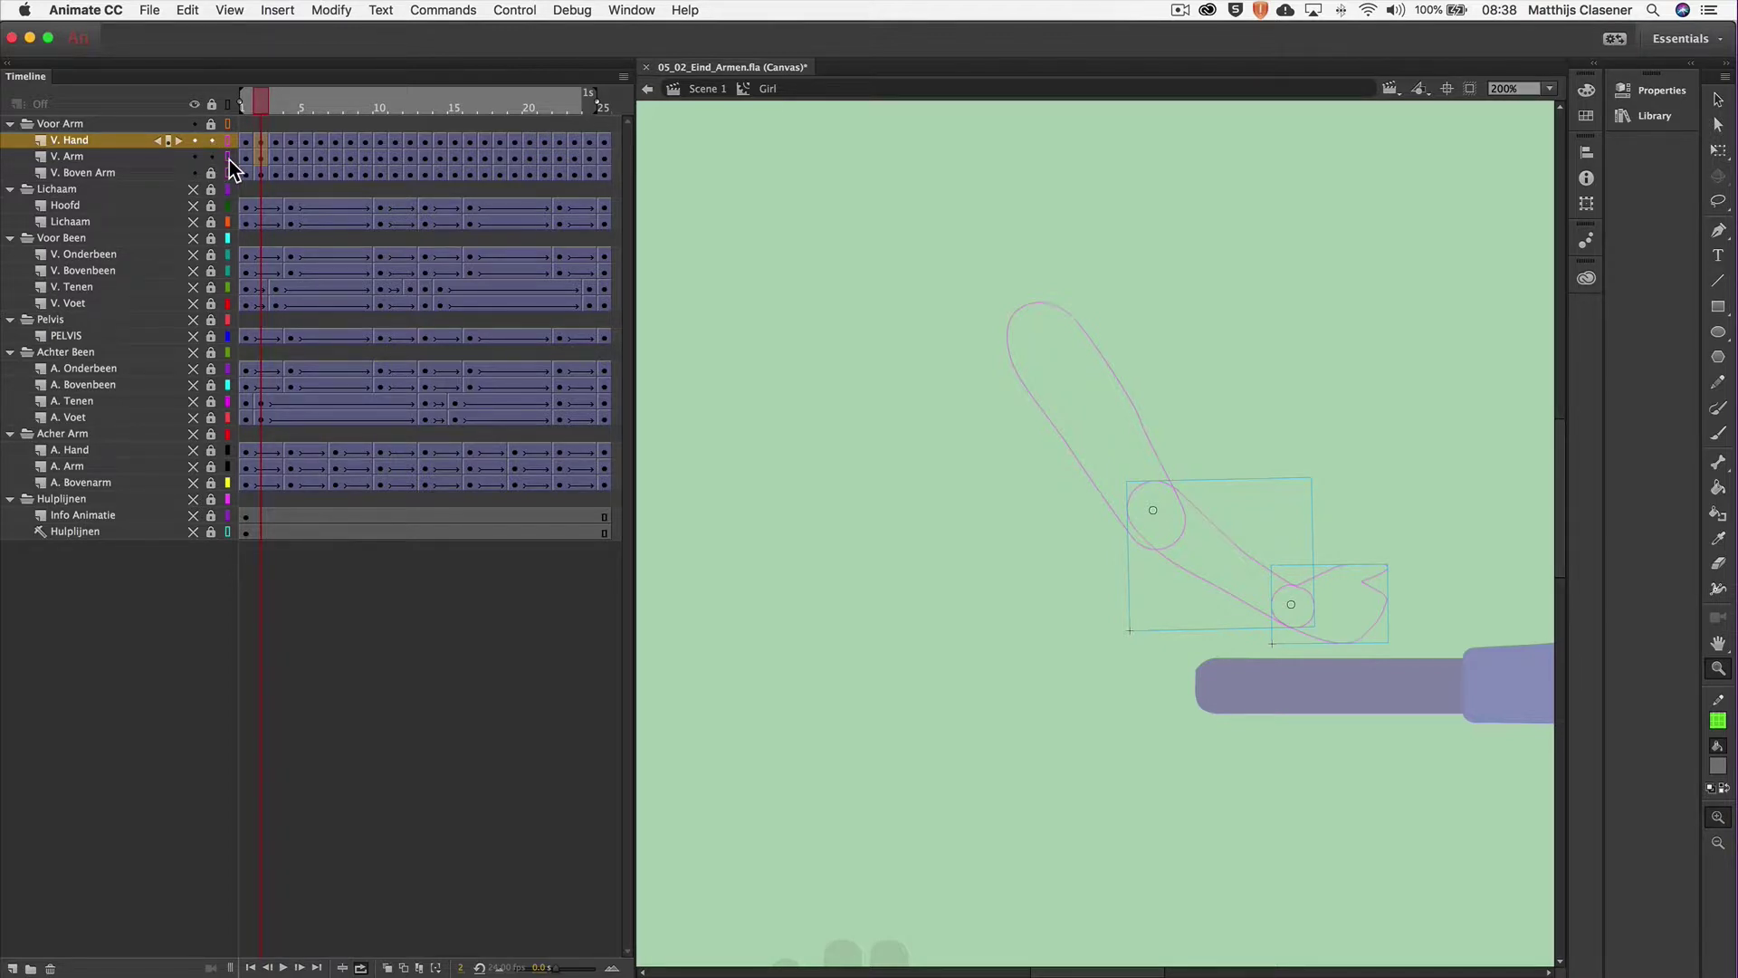
key("Down")
key("Down")
key("Down")
key("Down")
key("Down")
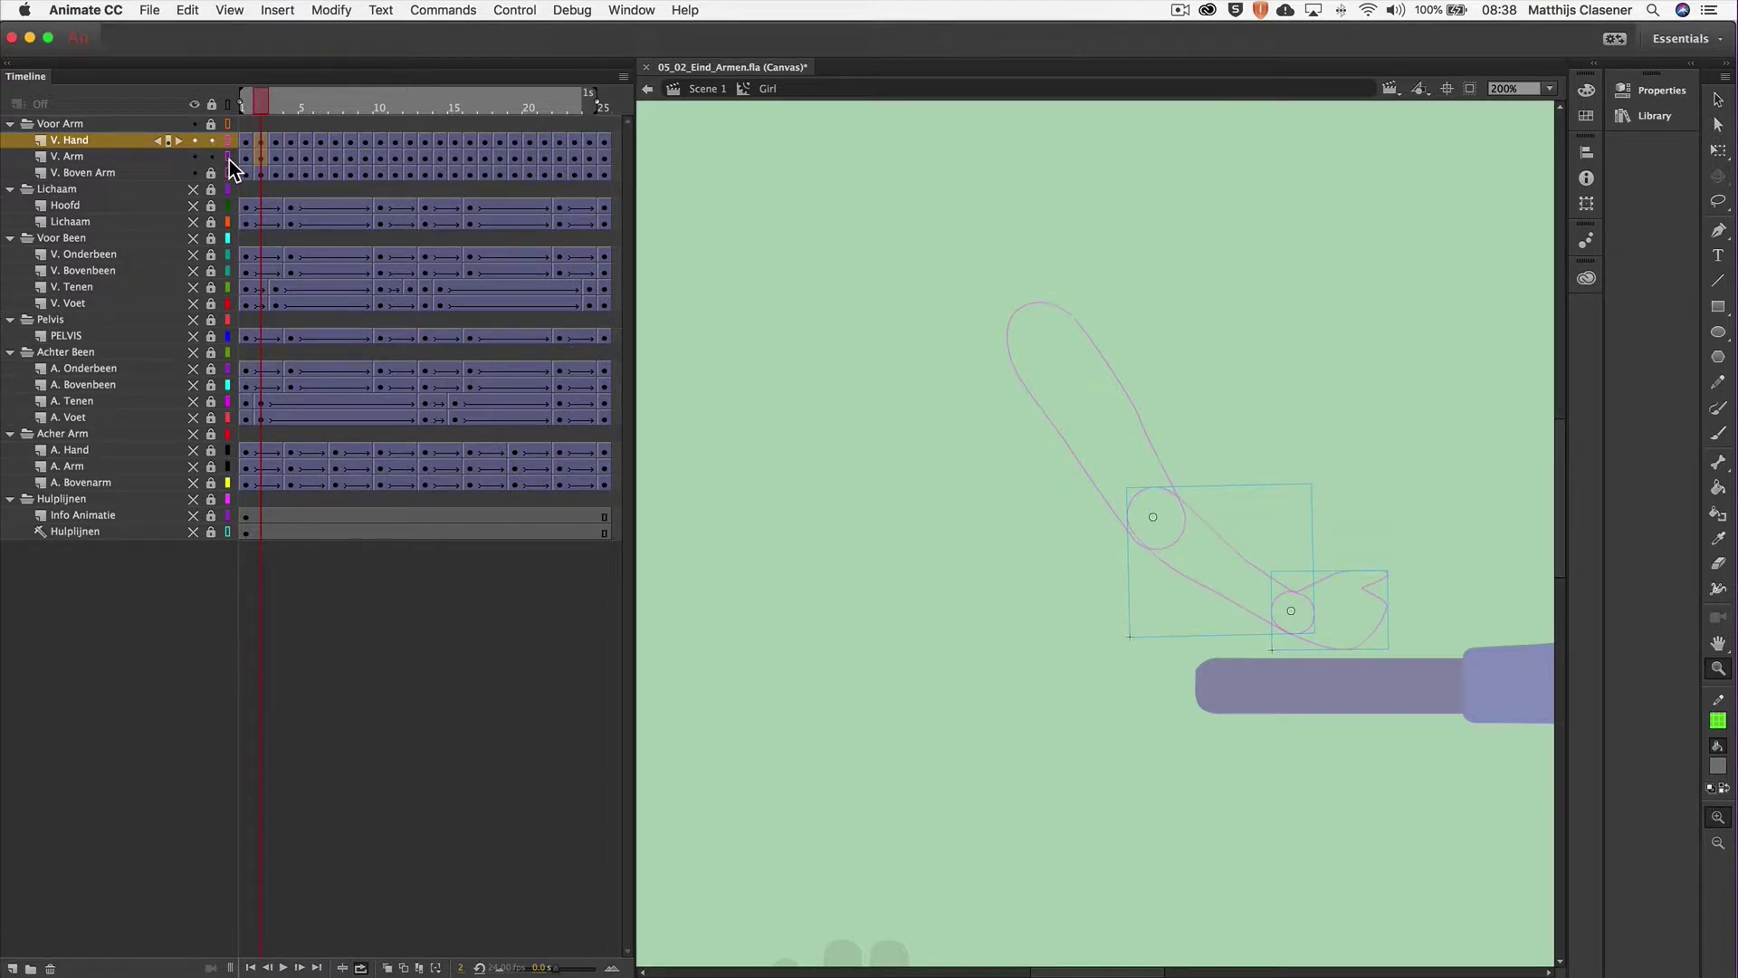
key("Right")
key("Right")
key("Right")
key("Right")
key("Down")
key("Down")
key("Down")
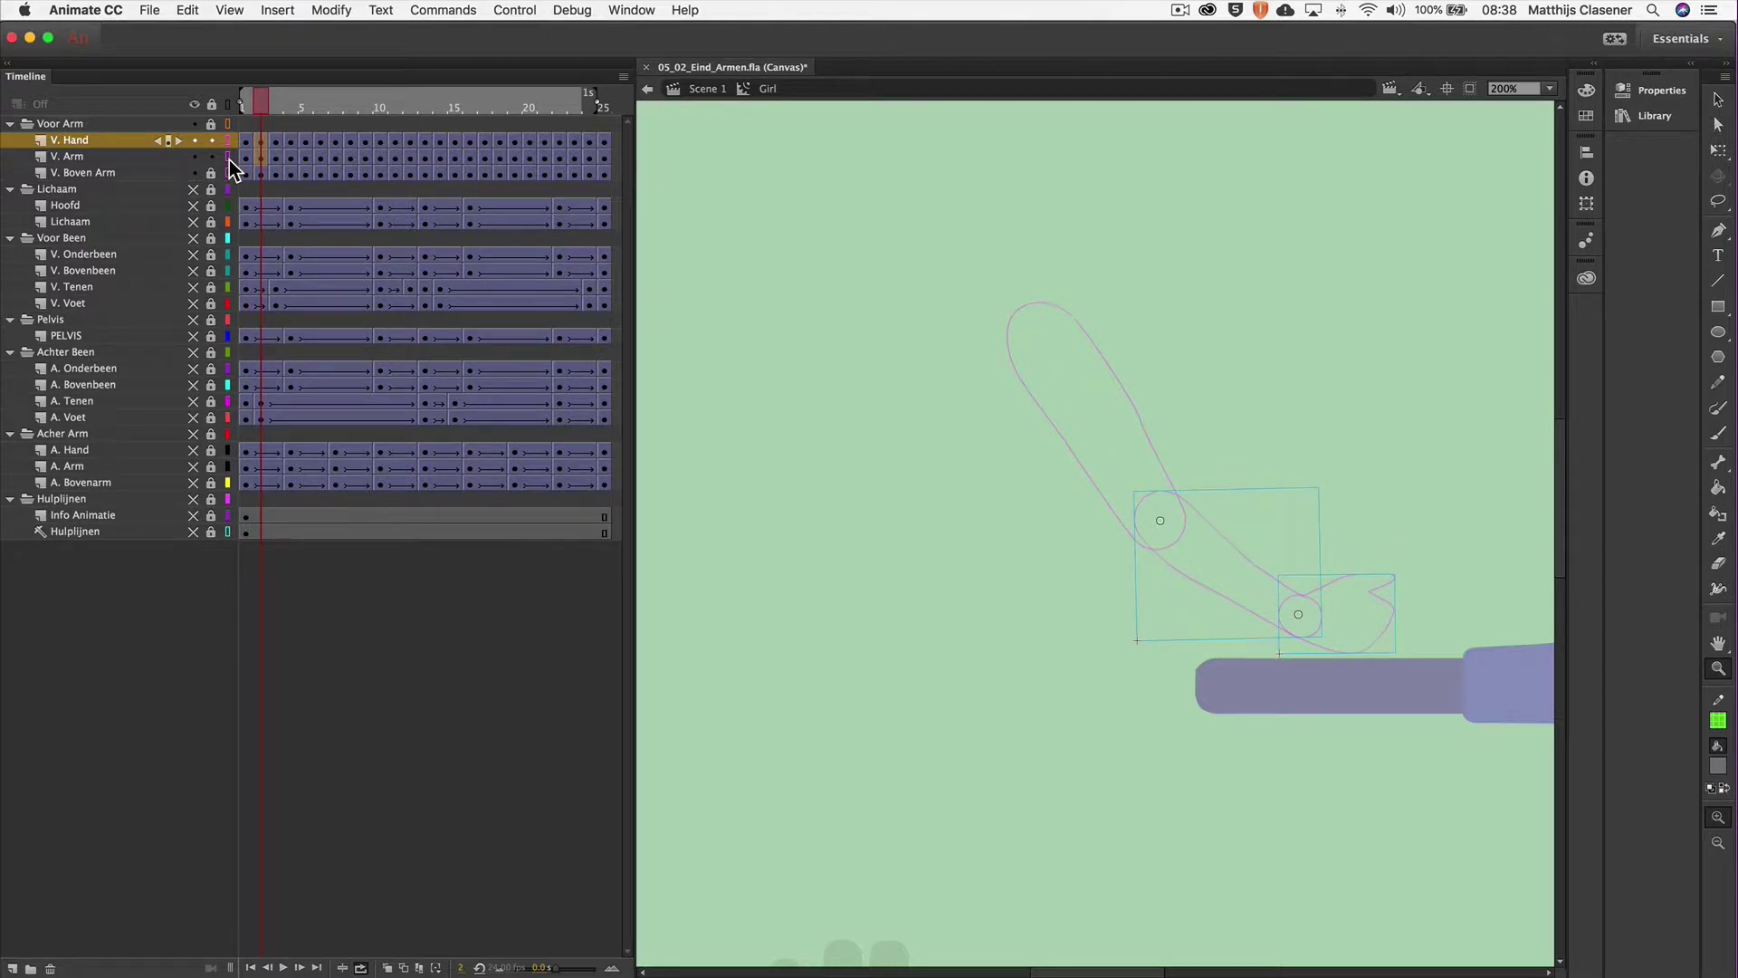
key("Left")
key("Left")
key("Up")
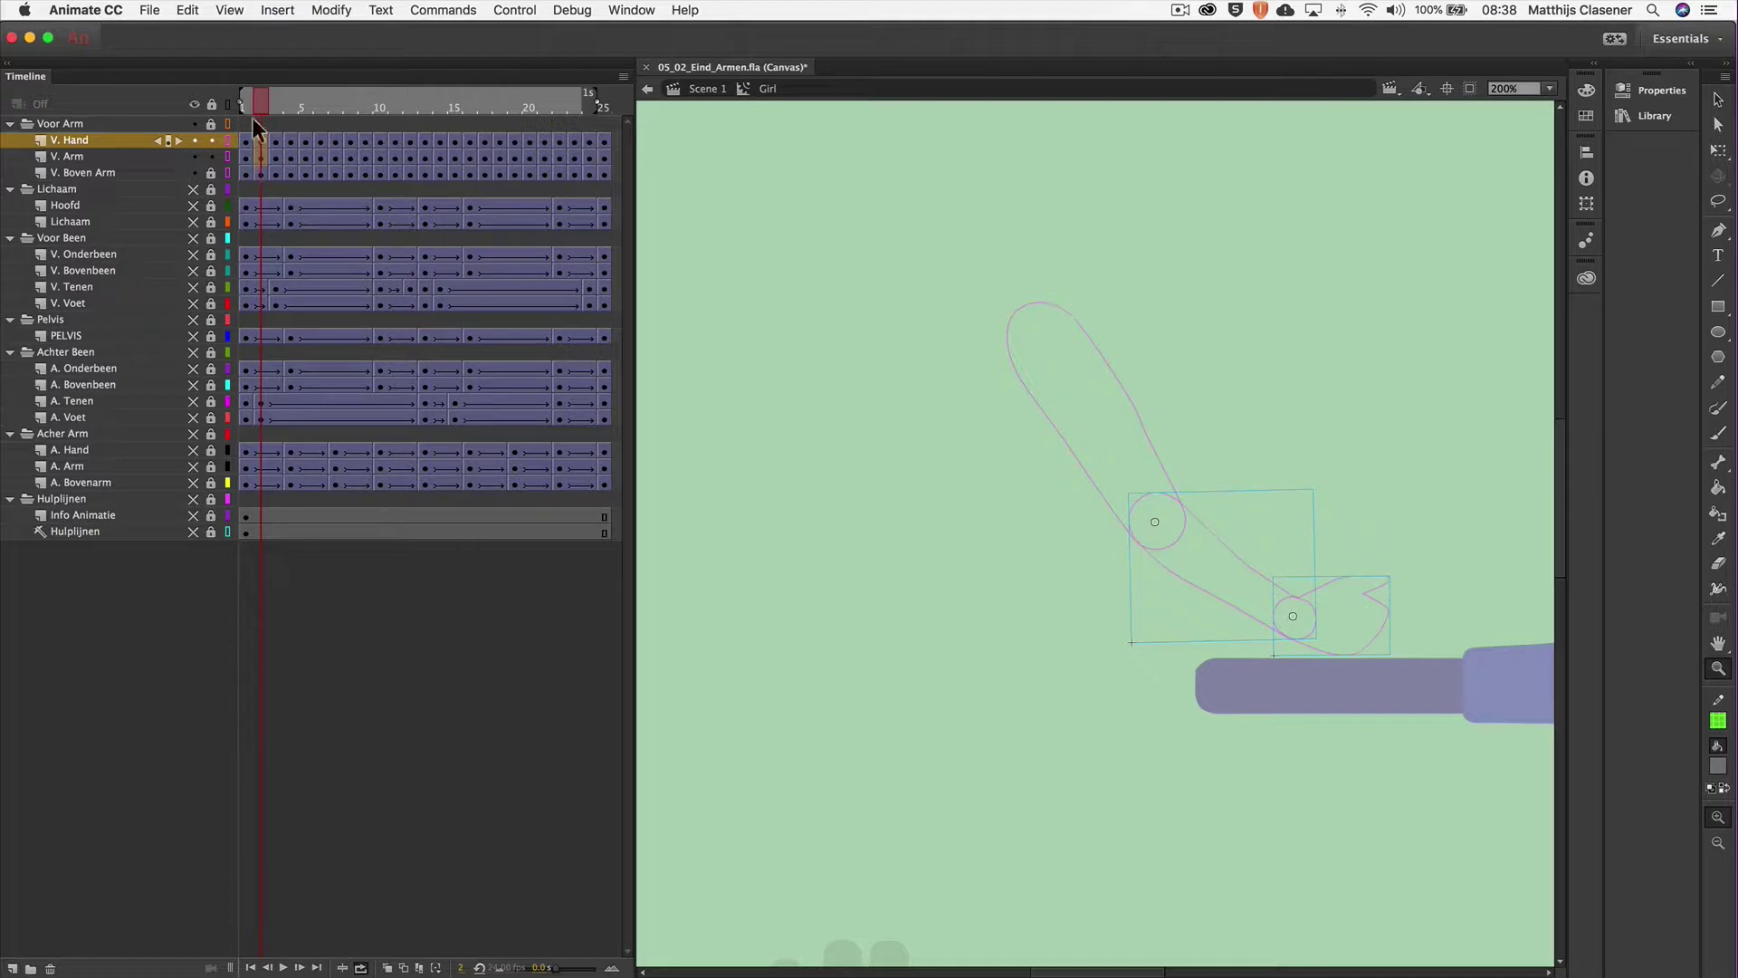
Nudge the forearm and hand together into line with the elbow joint at frames 3 and 4.
left_click_drag(262, 109, 276, 107)
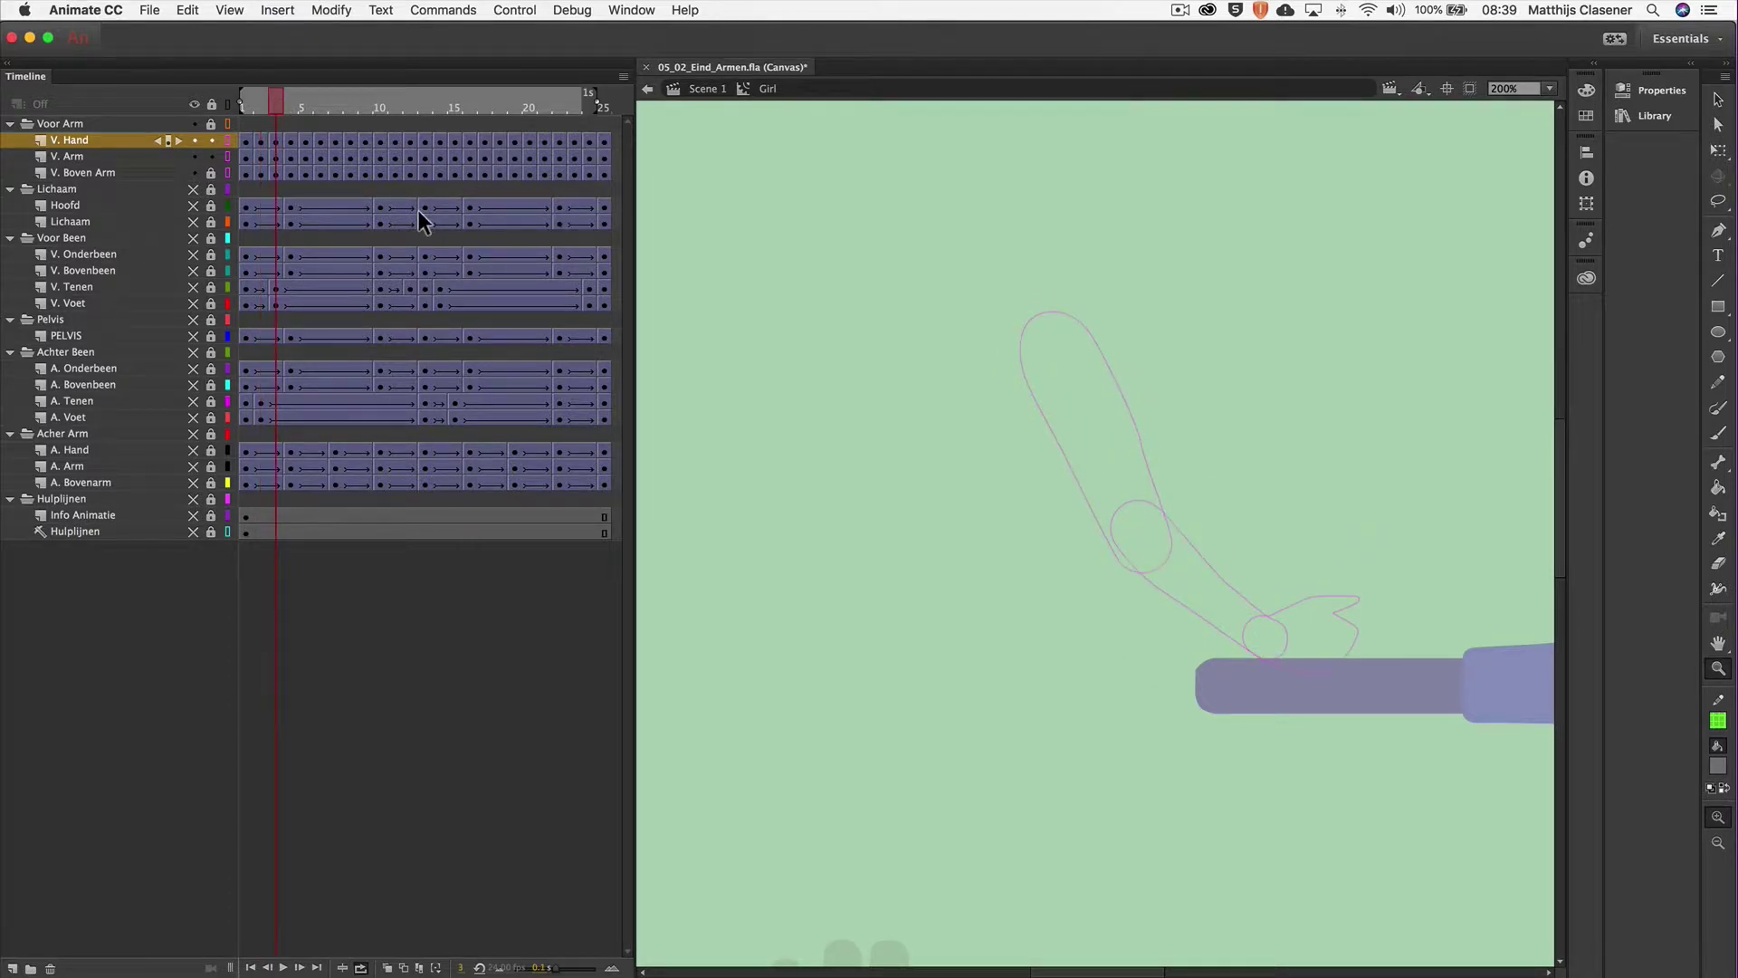
key("super+a")
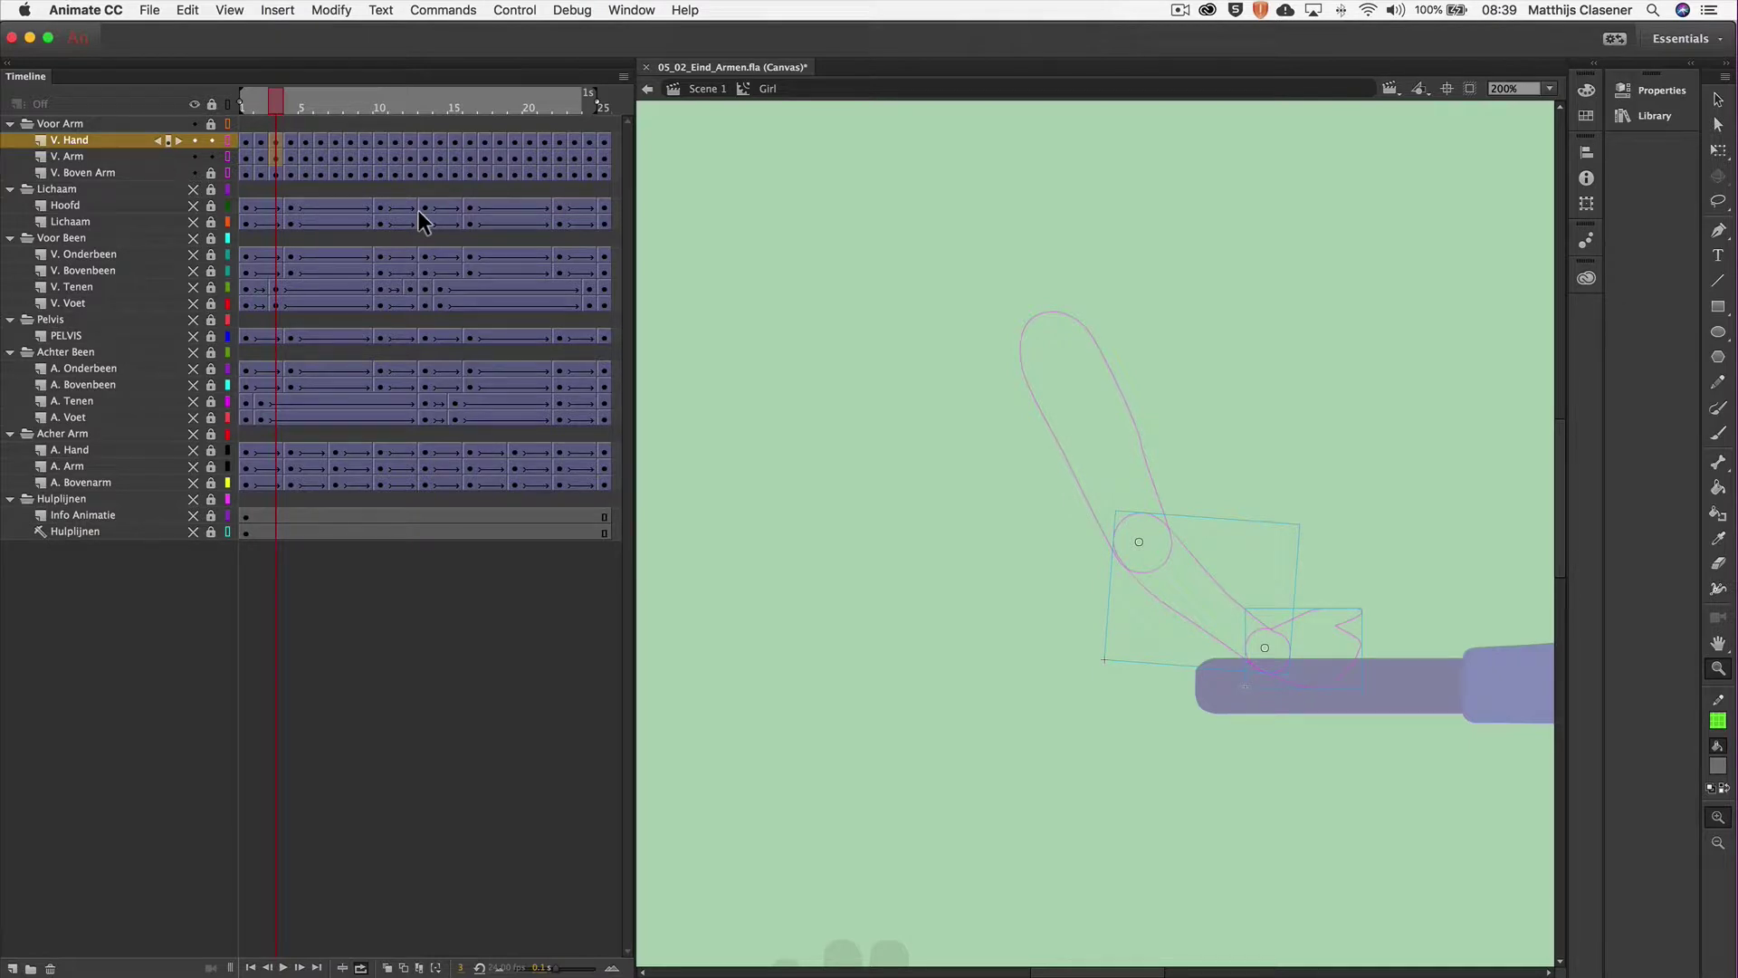
key("period")
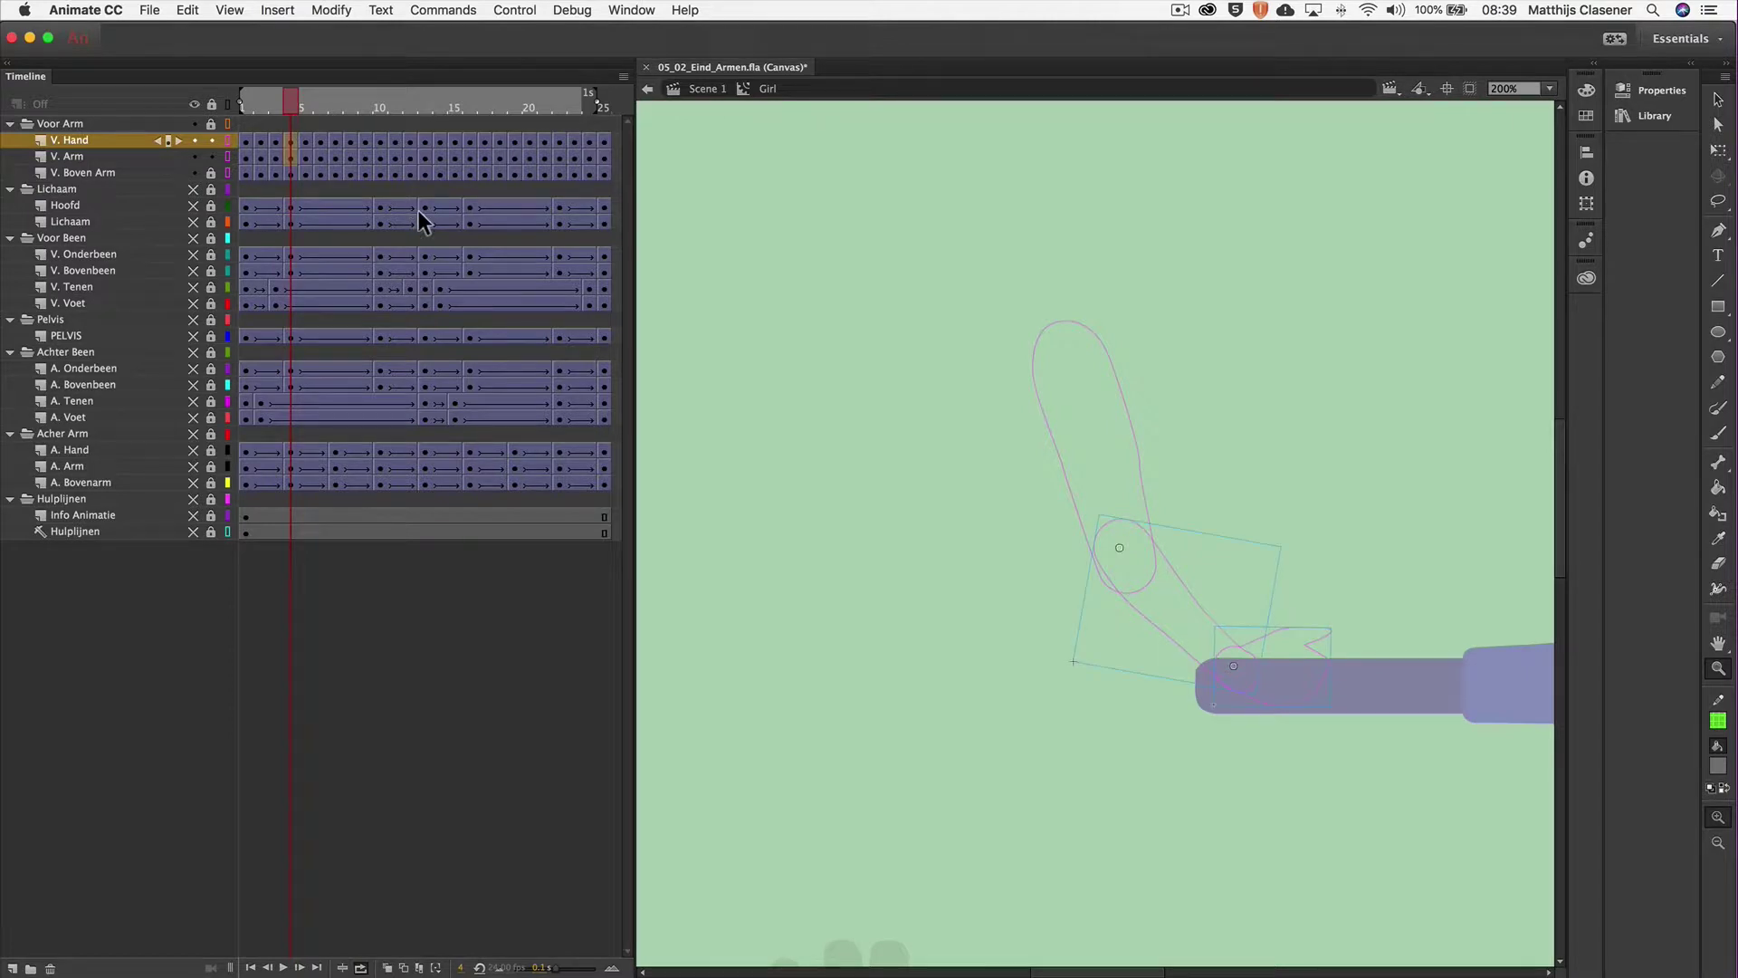
key("shift+Down")
key("Right")
key("Right")
At frame 5, shift the forearm and hand down and slightly right to match the elbow joint.
key("period")
key("super+a")
key("Down")
key("Down")
key("Down")
key("Down")
key("Down")
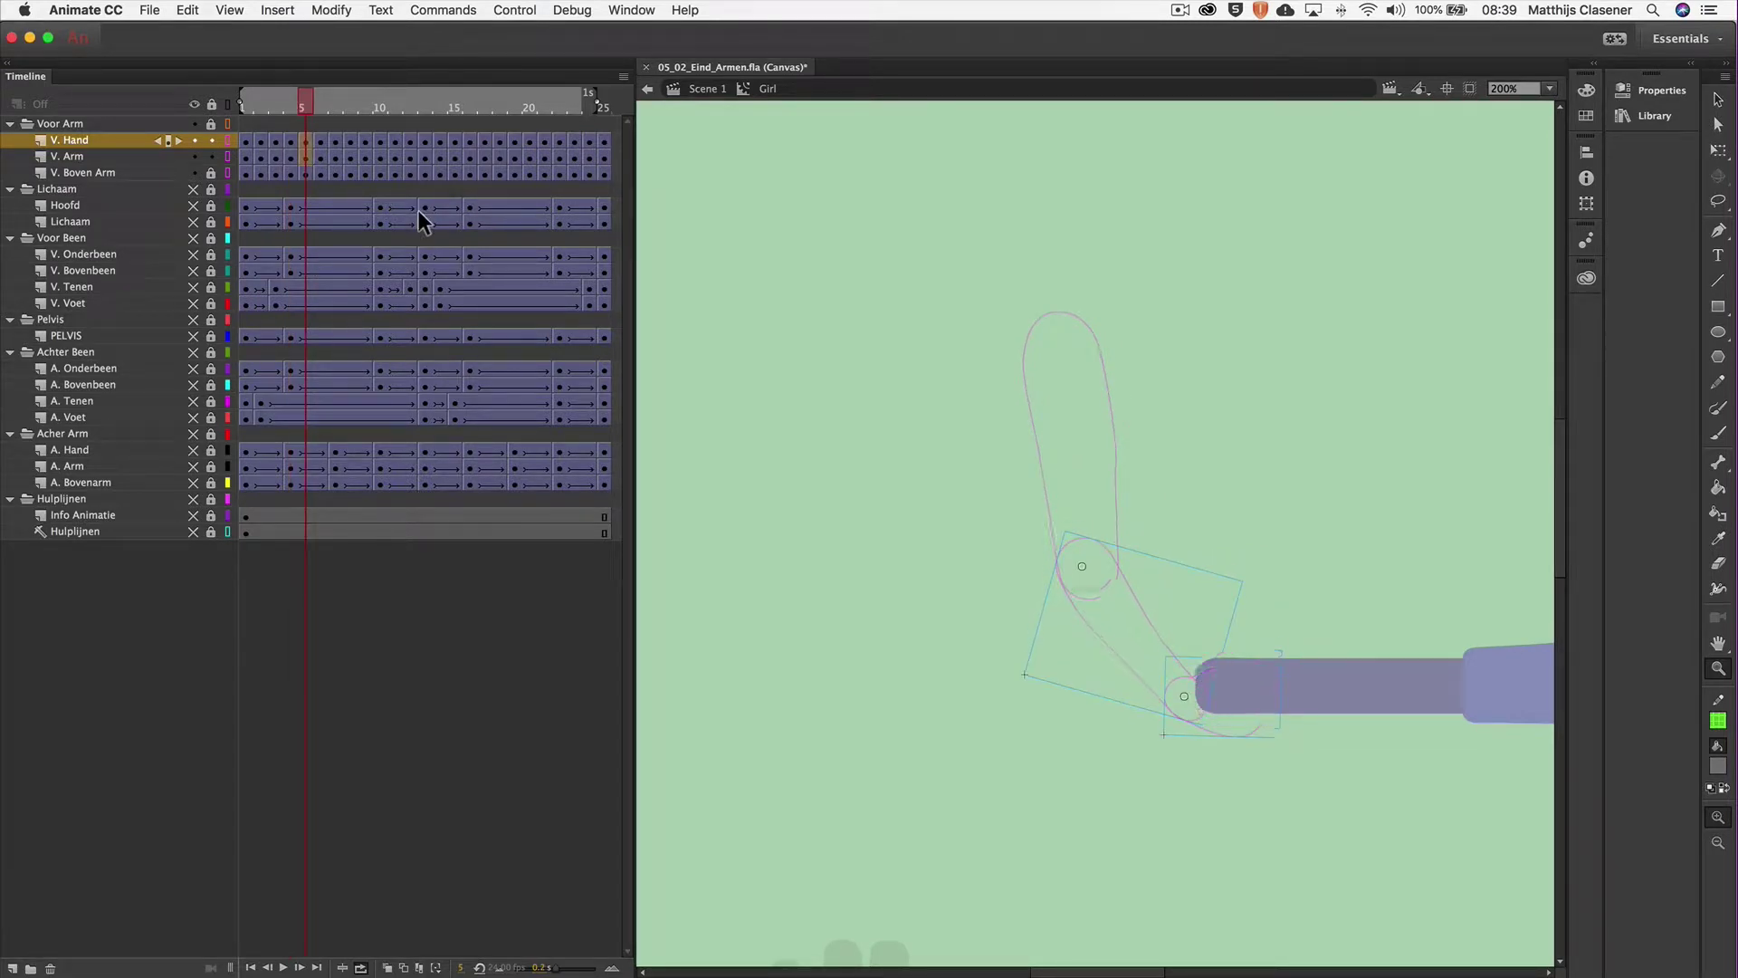
key("Right")
key("Down")
key("Right")
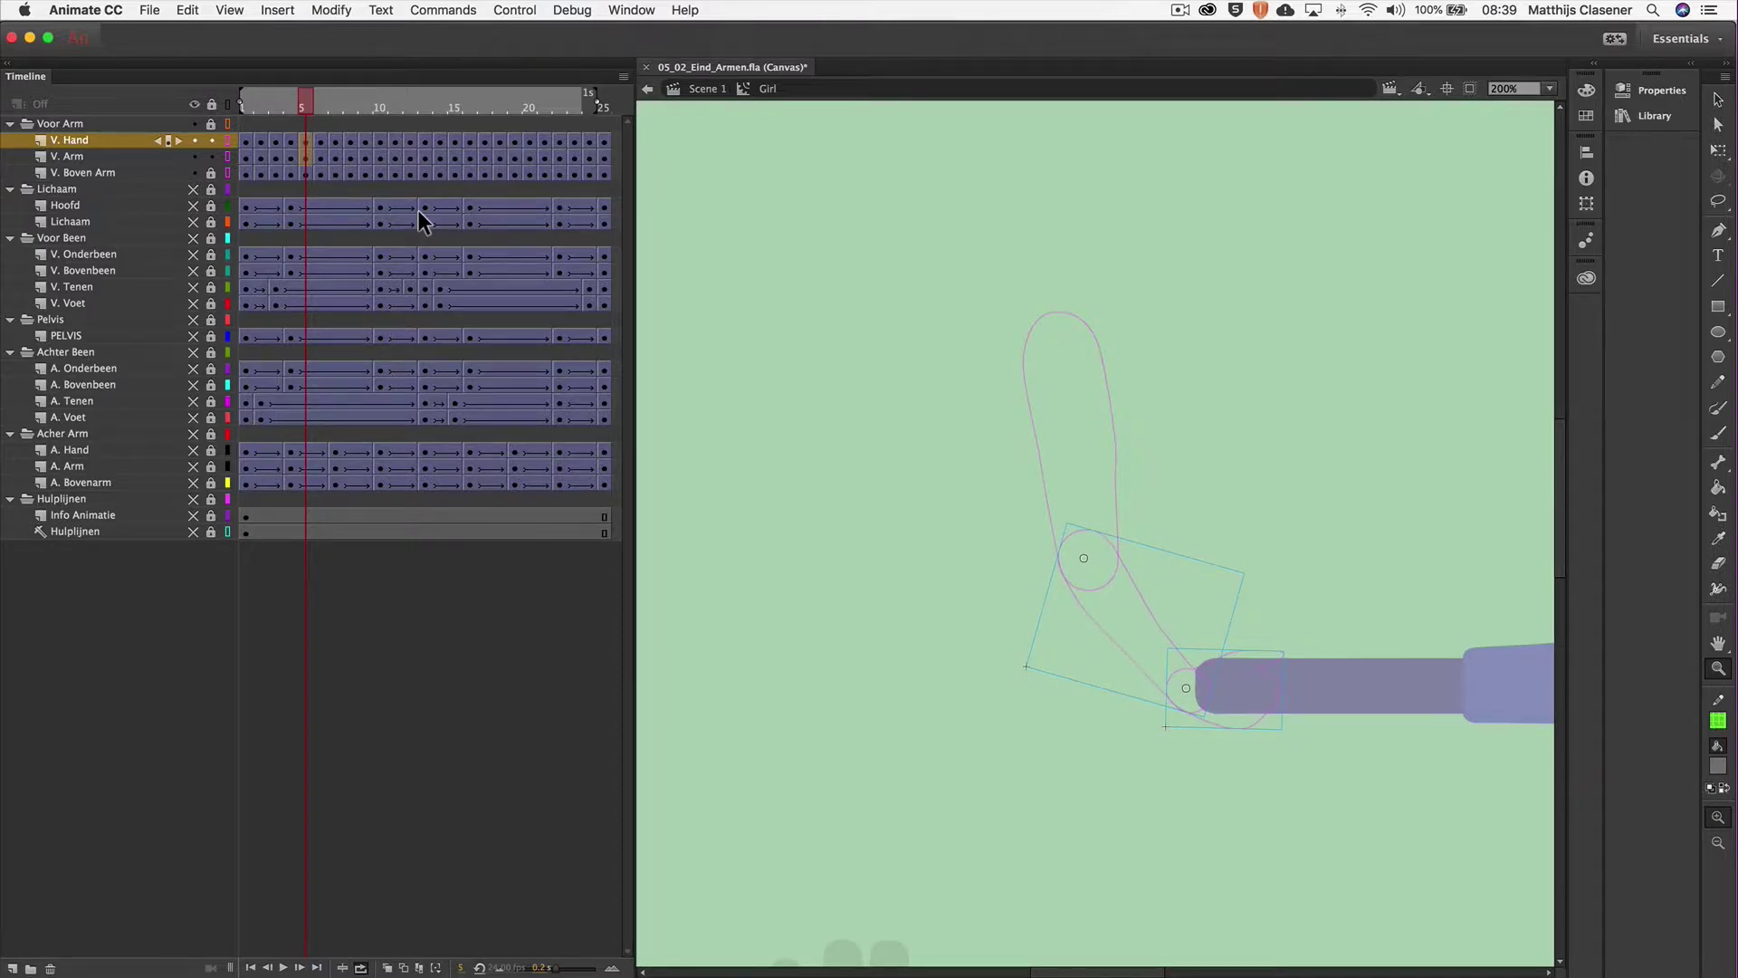
Lower the forearm and hand onto the elbow joint at frames 6 and 7.
key("period")
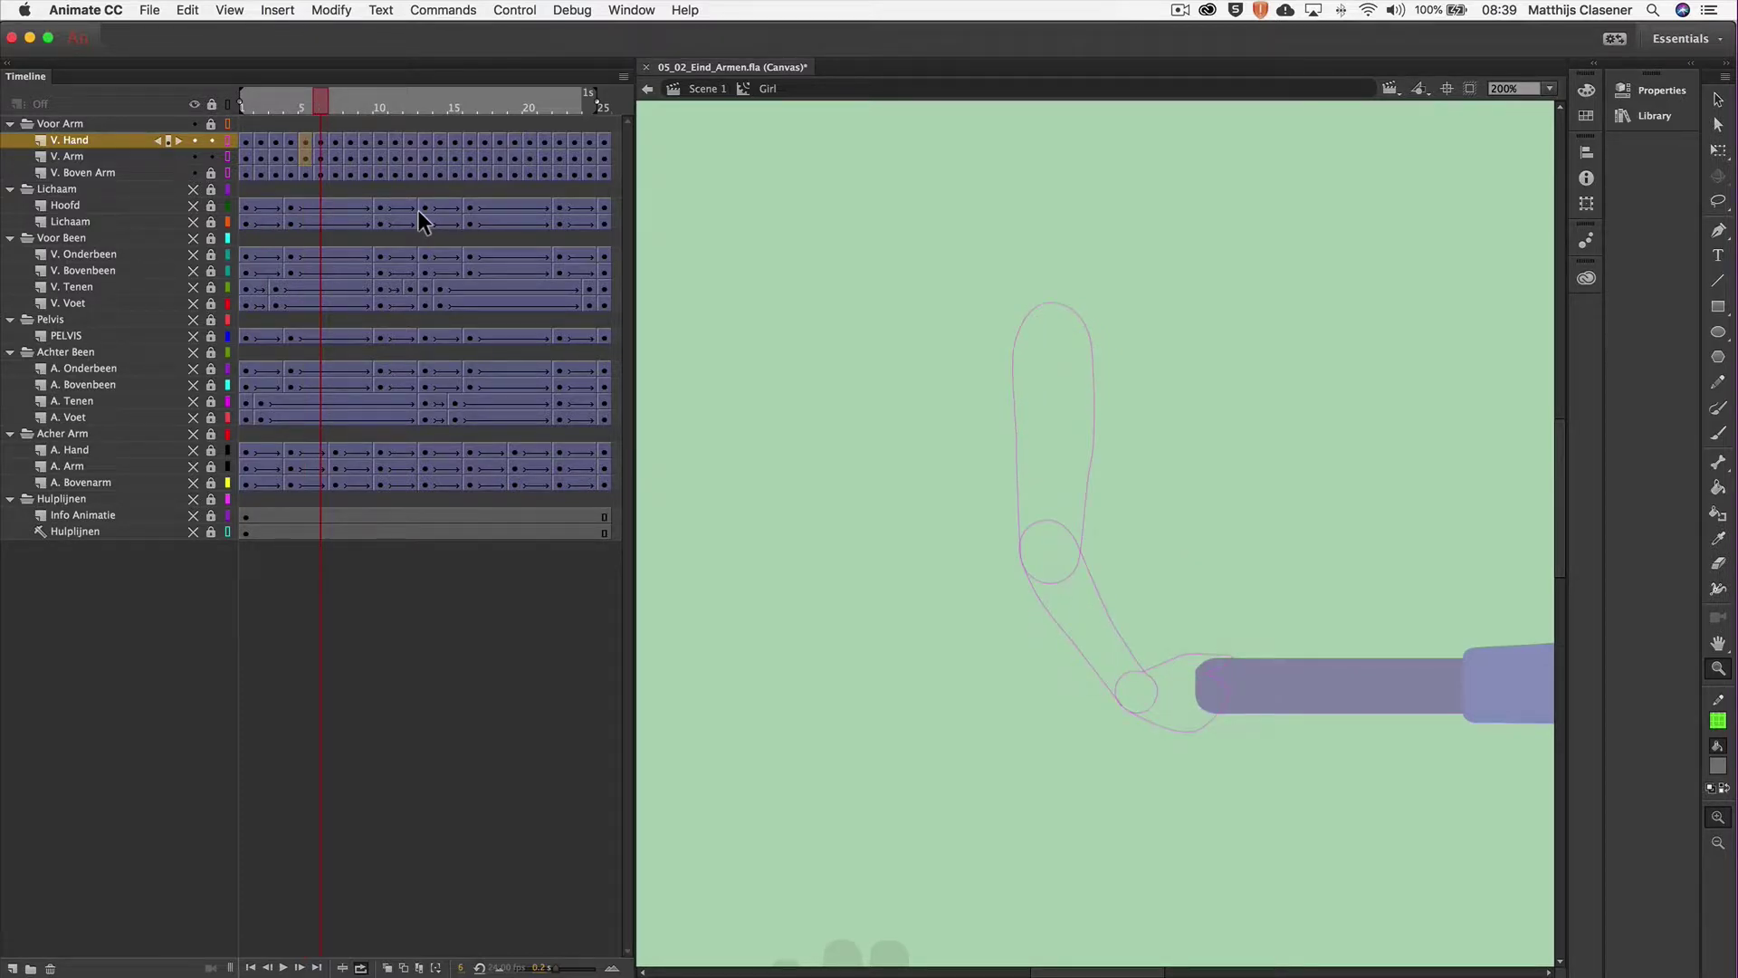
key("super+a")
key("shift+Down")
key("period")
key("Down")
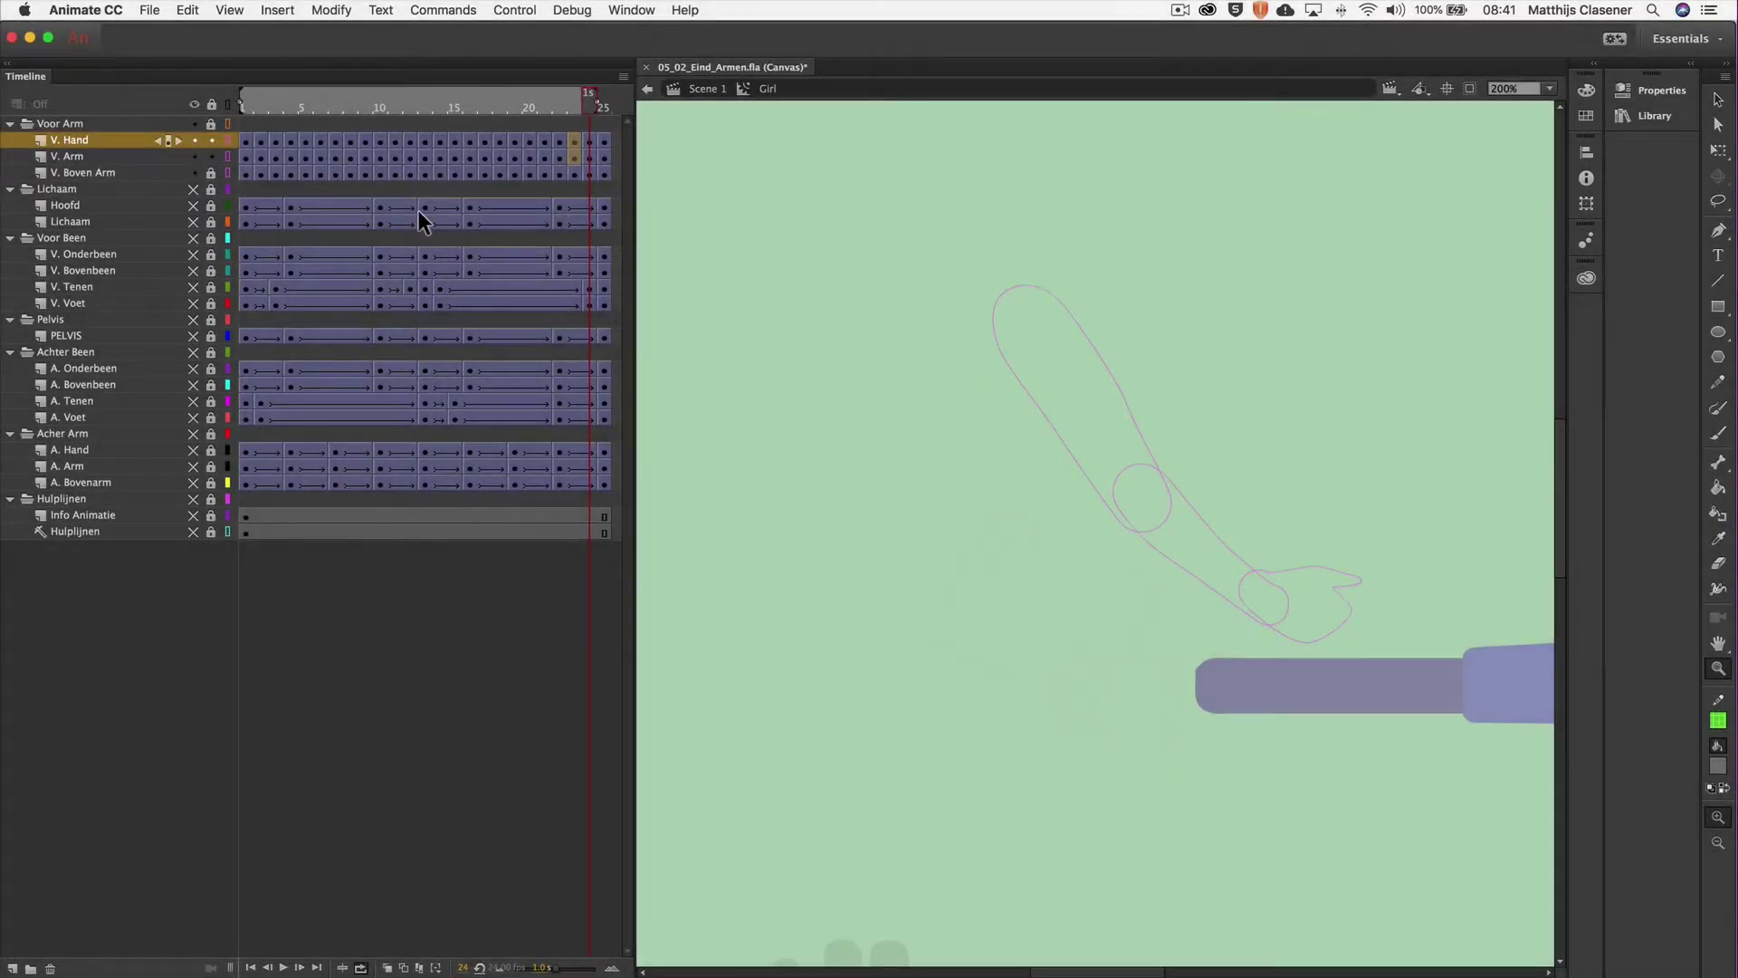
At frame 24, nudge the forearm and hand down to line up with the upper arm's elbow.
key("ctrl+a")
key("Down")
key("Down")
key("Down")
key("Down")
key("Down")
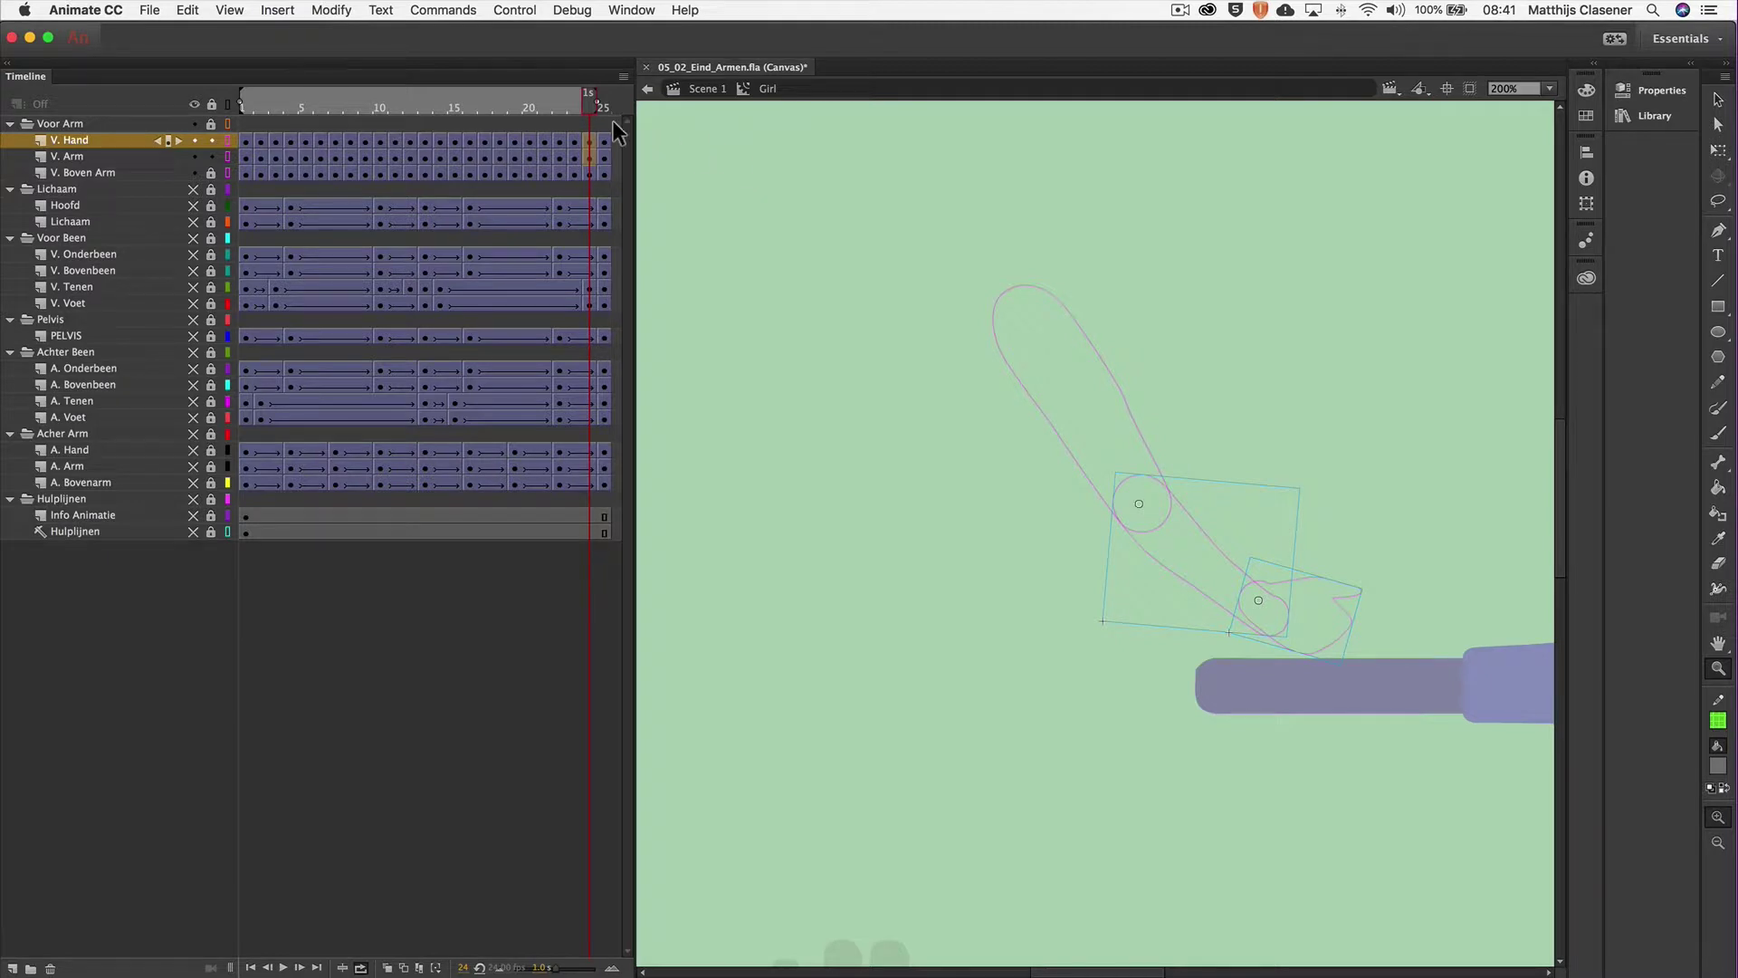
At the last frame, 25, nudge the forearm and hand down onto the elbow joint.
key("period")
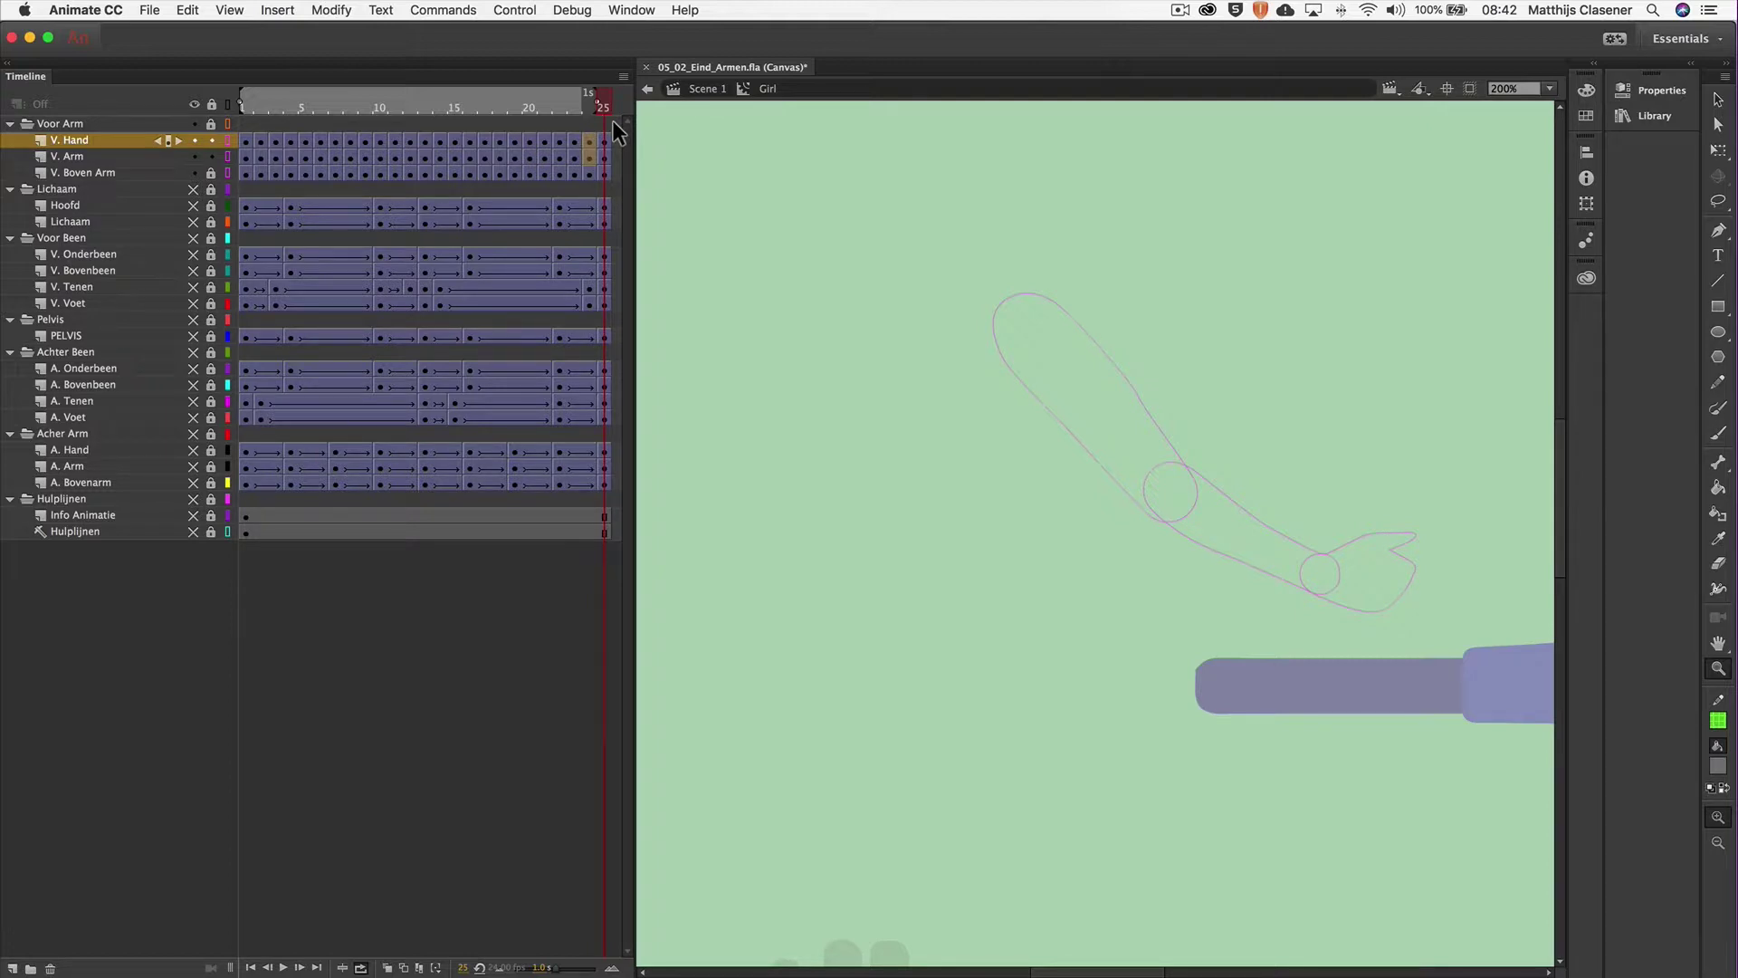
key("super+a")
key("Down")
key("Down")
key("Down")
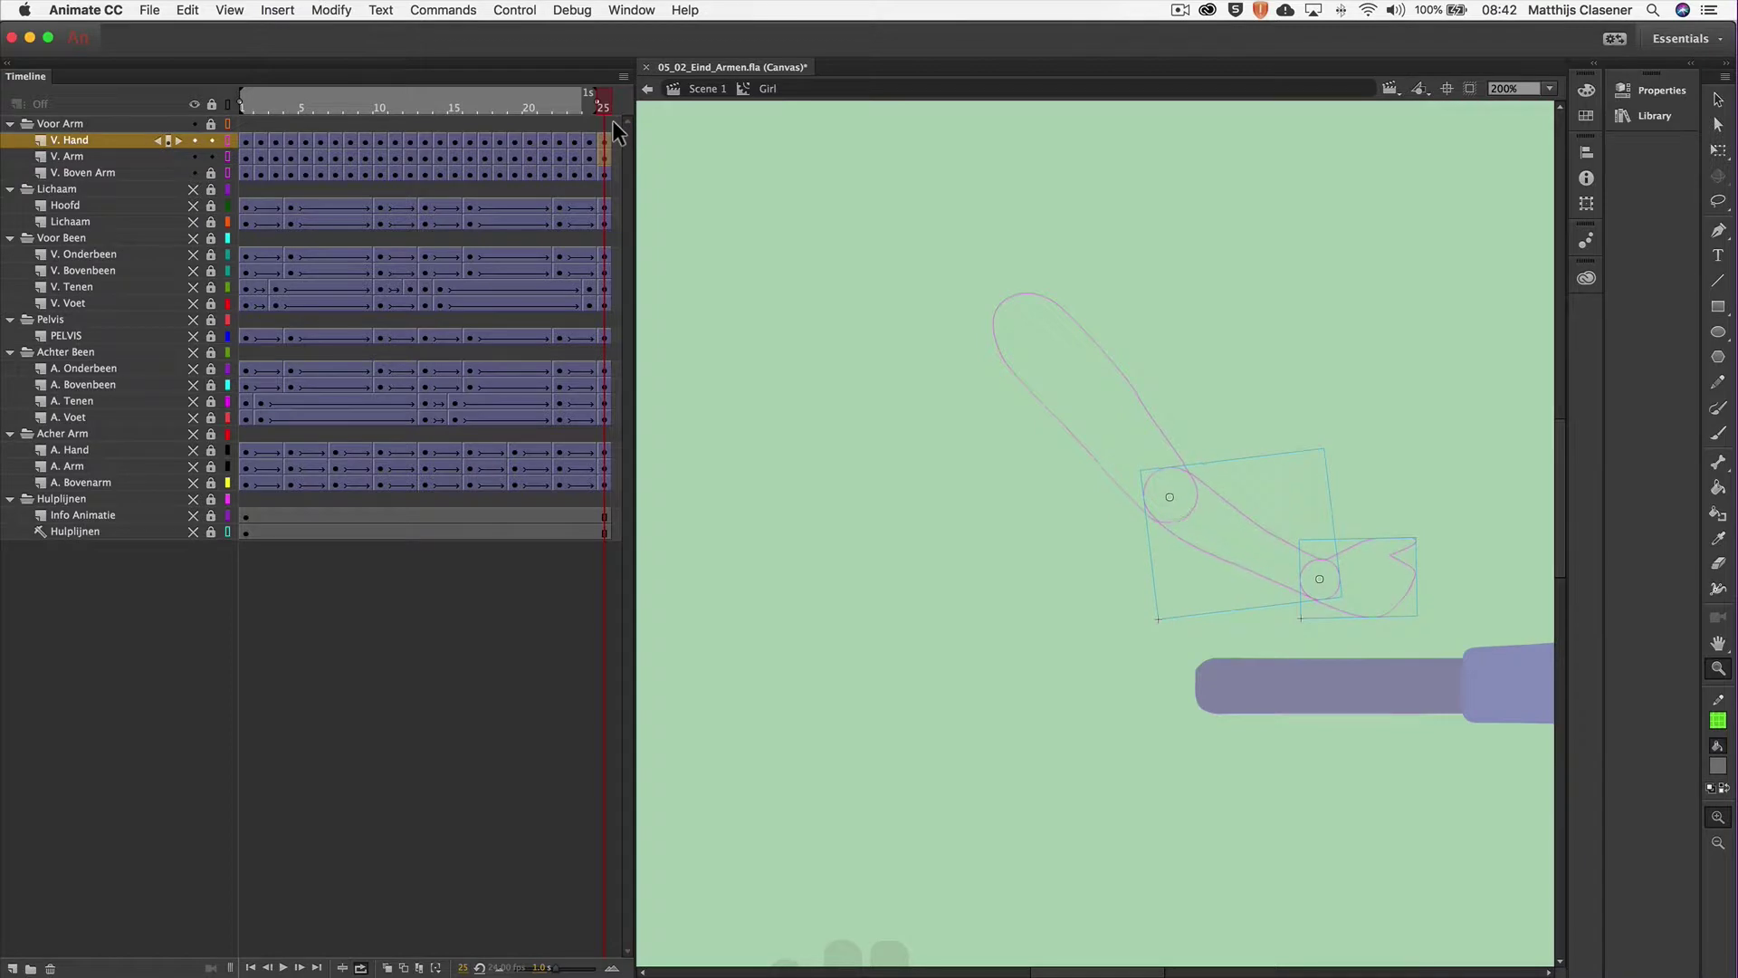
Apply the same downward shift to the forearm and hand at frame 1, matching the last frame of the loop.
left_click_drag(262, 107, 242, 107)
key("super+a")
left_click_drag(252, 107, 628, 136)
key("shift+comma")
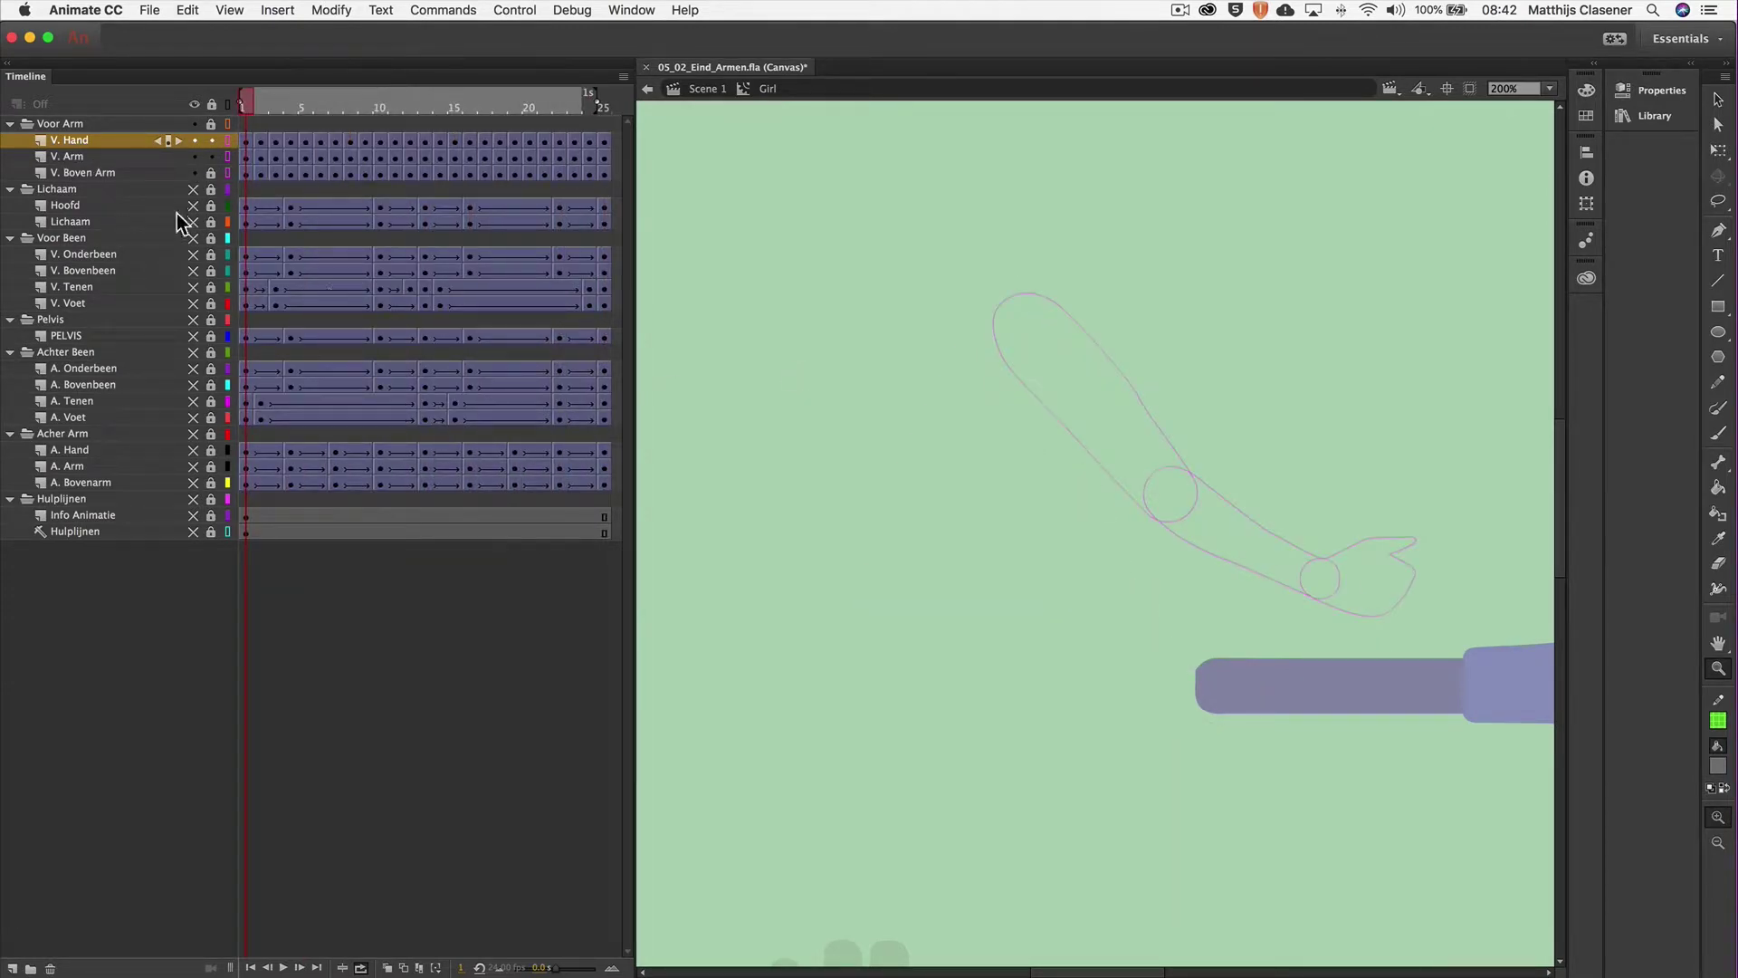
Lock V. Arm and nudge only the hand sideways to fit the wrist joint at frames 2 and 3.
left_click(215, 159)
key("super+a")
key("period")
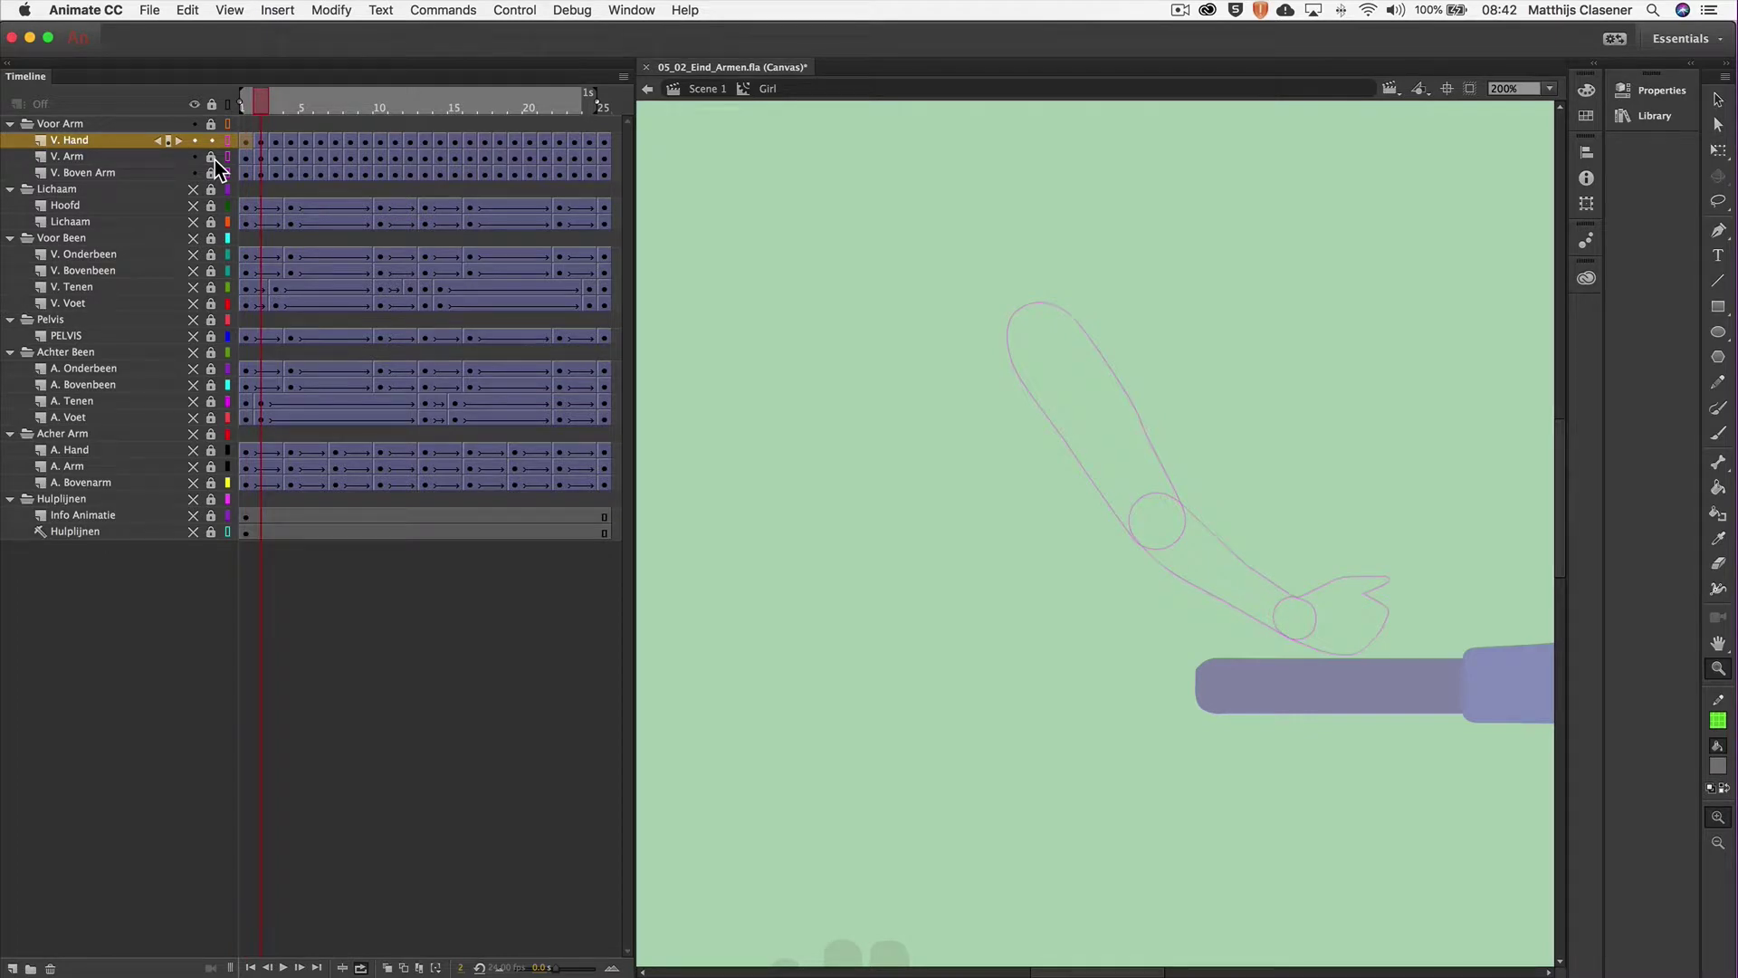
key("super+a")
key("Right")
key("Right")
key("period")
key("super+a")
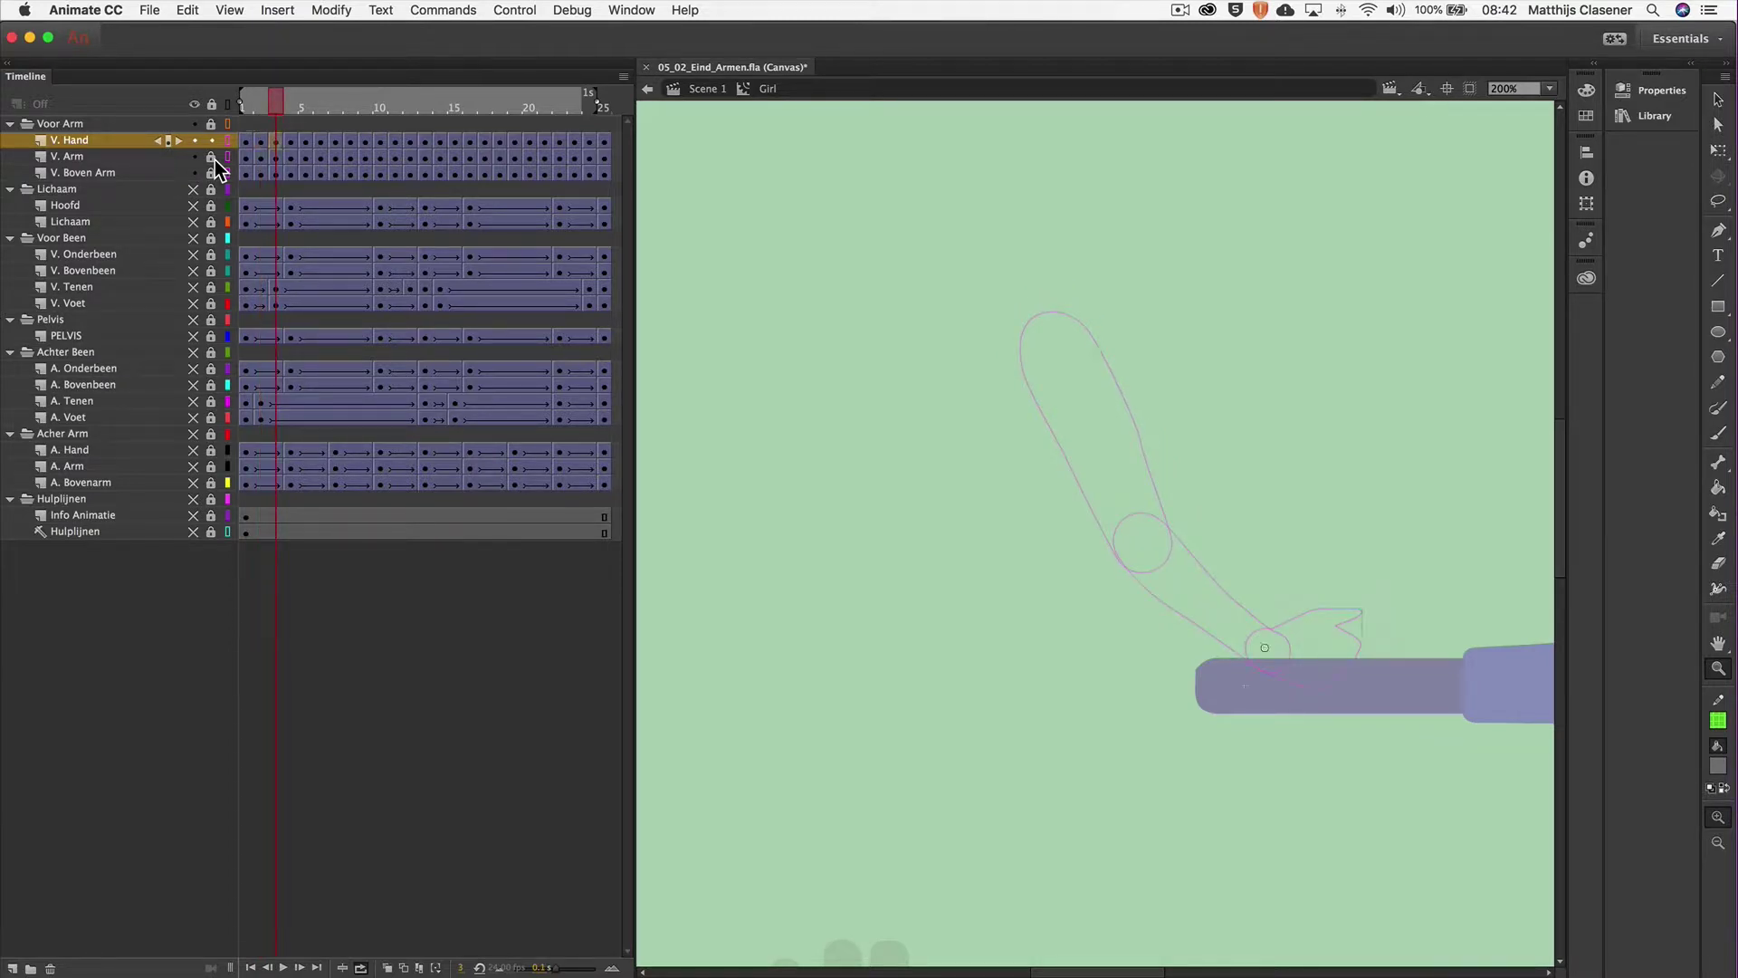
key("Left")
Nudge the hand slightly right and down onto the forearm's wrist joint at frames 4 and 5.
key("period")
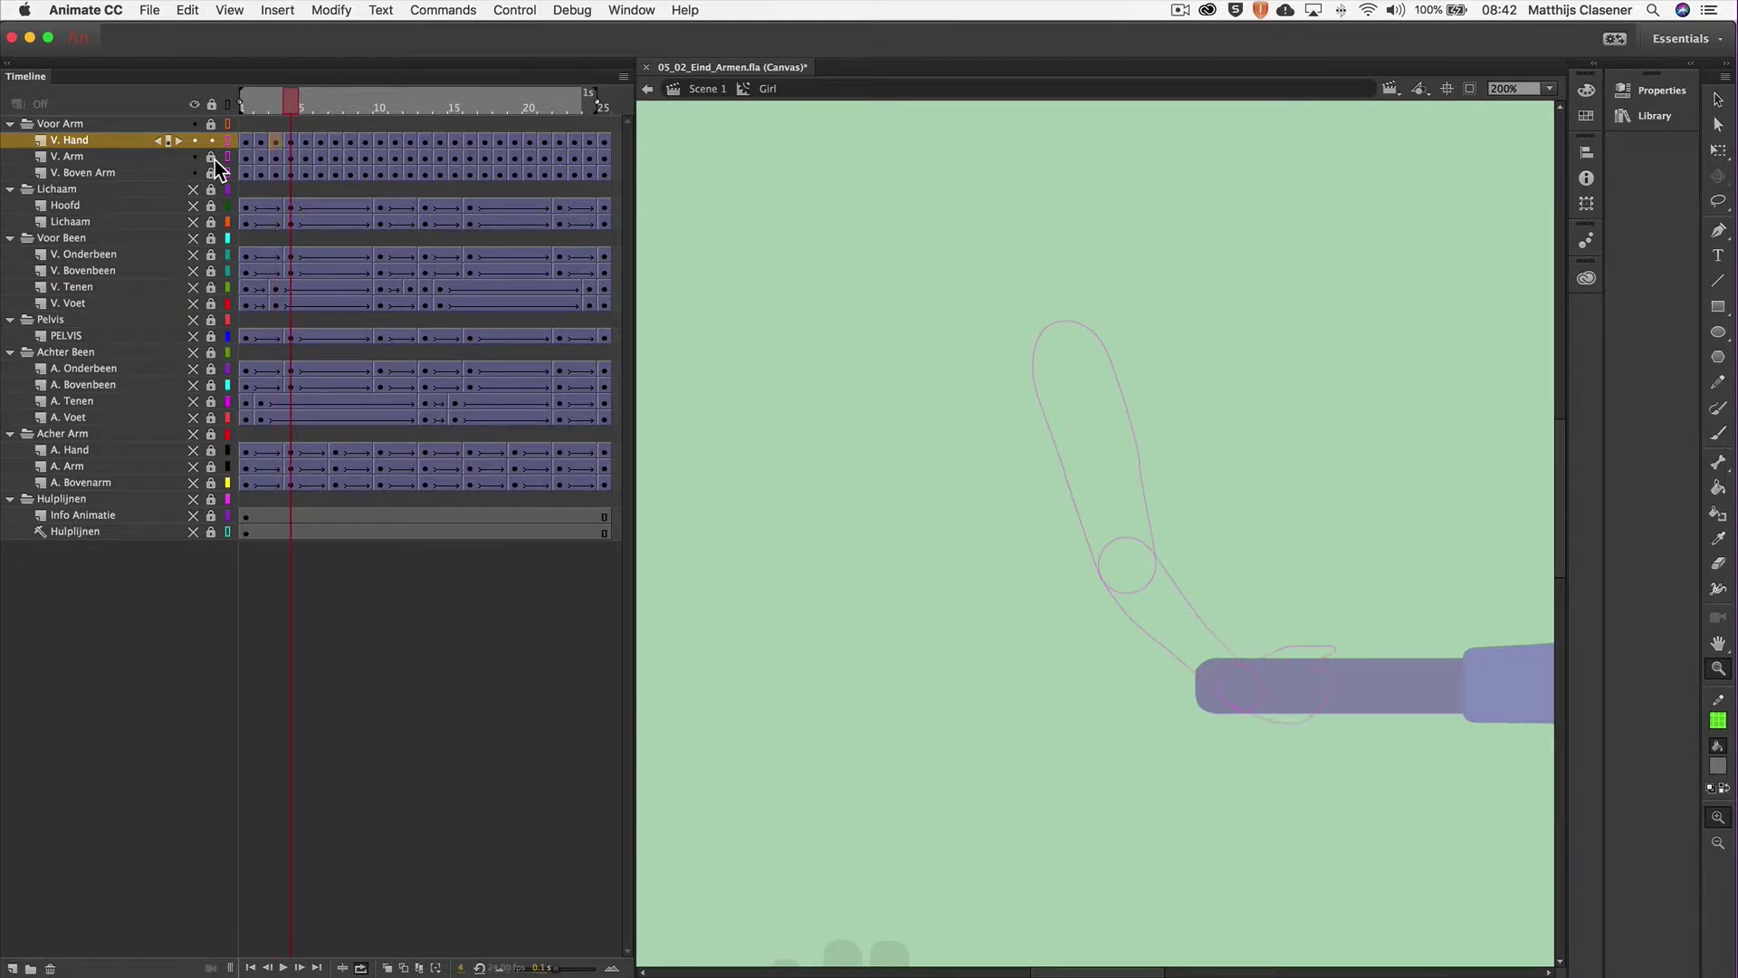
key("super+a")
key("Right")
key("Down")
key("period")
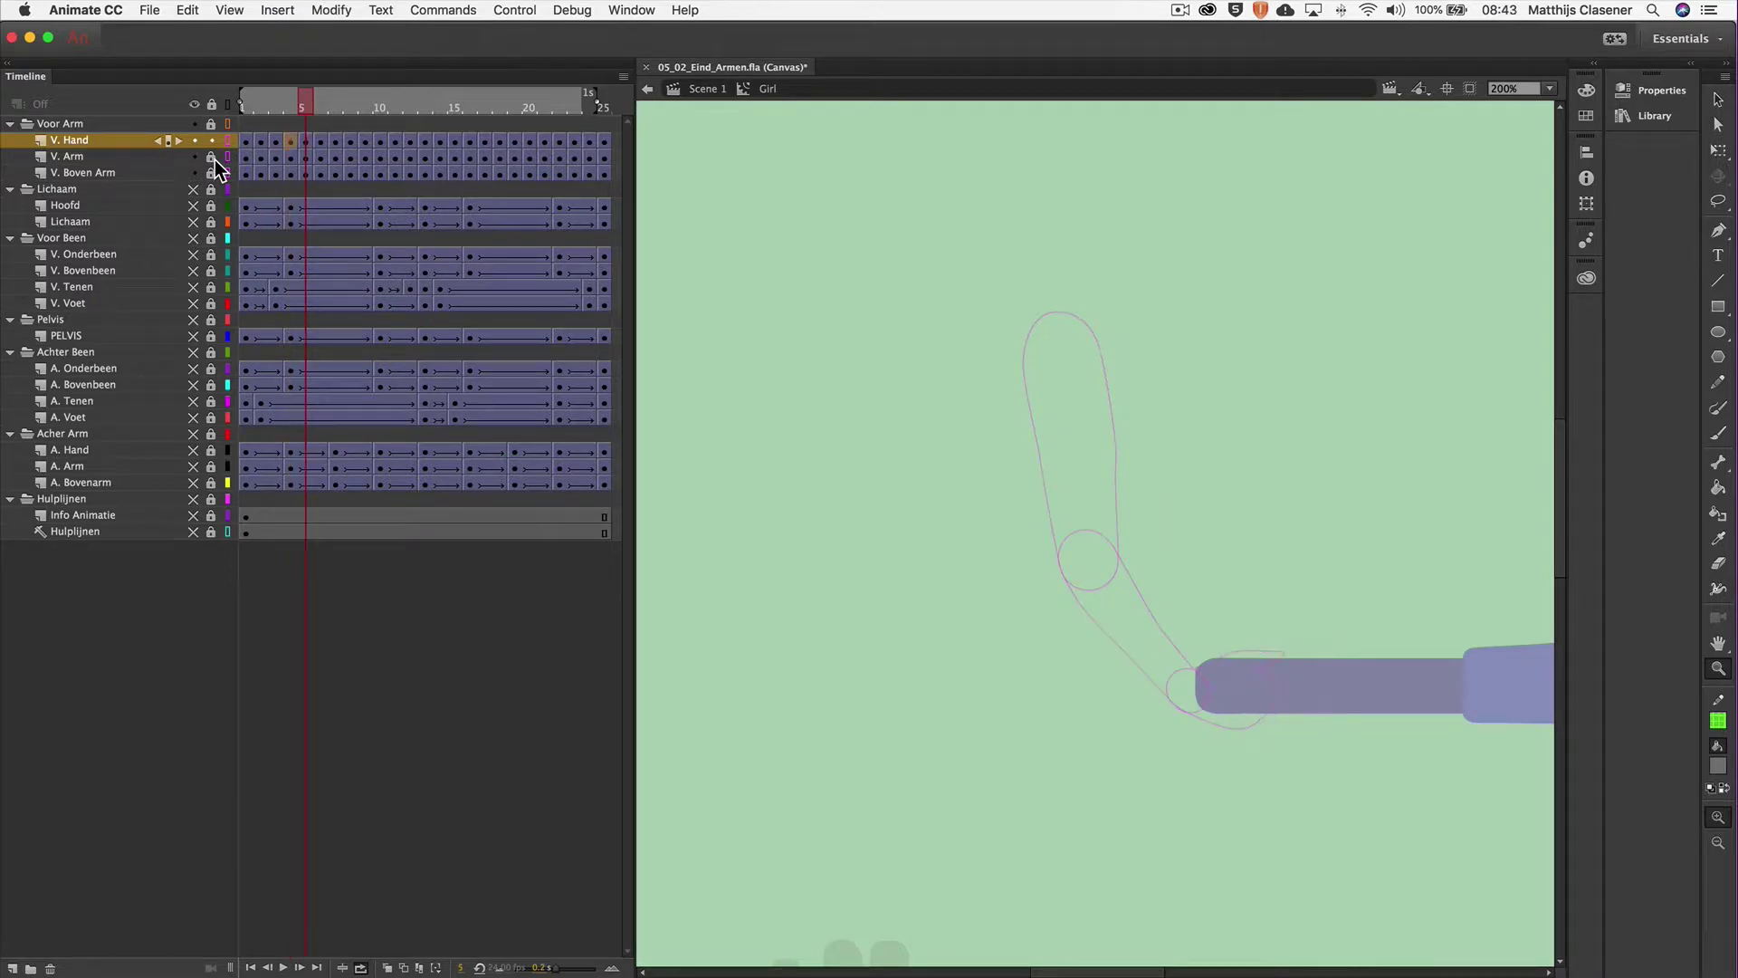
key("super+a")
key("Right")
key("Down")
key("Down")
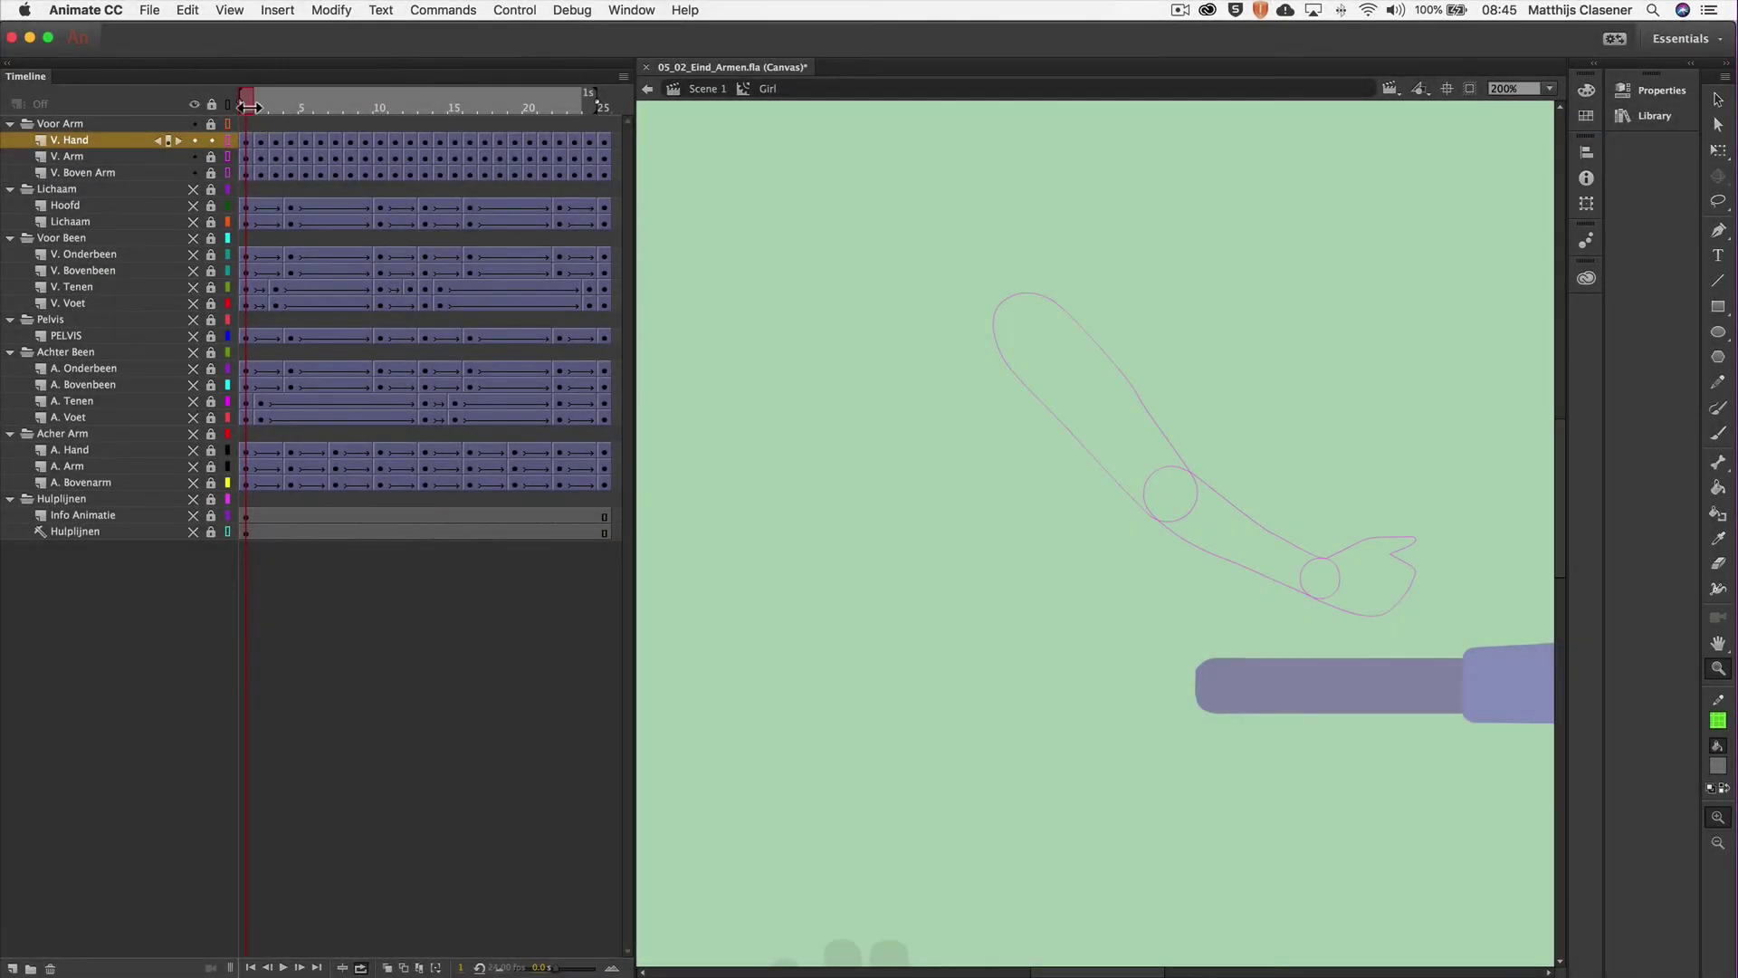
Return the Voor Arm layers from outlines to filled display and check the arm movement from frame 1.
mouse_move(255, 105)
left_mouse_down()
mouse_move(602, 116)
mouse_move(244, 123)
left_mouse_up()
left_click(229, 124)
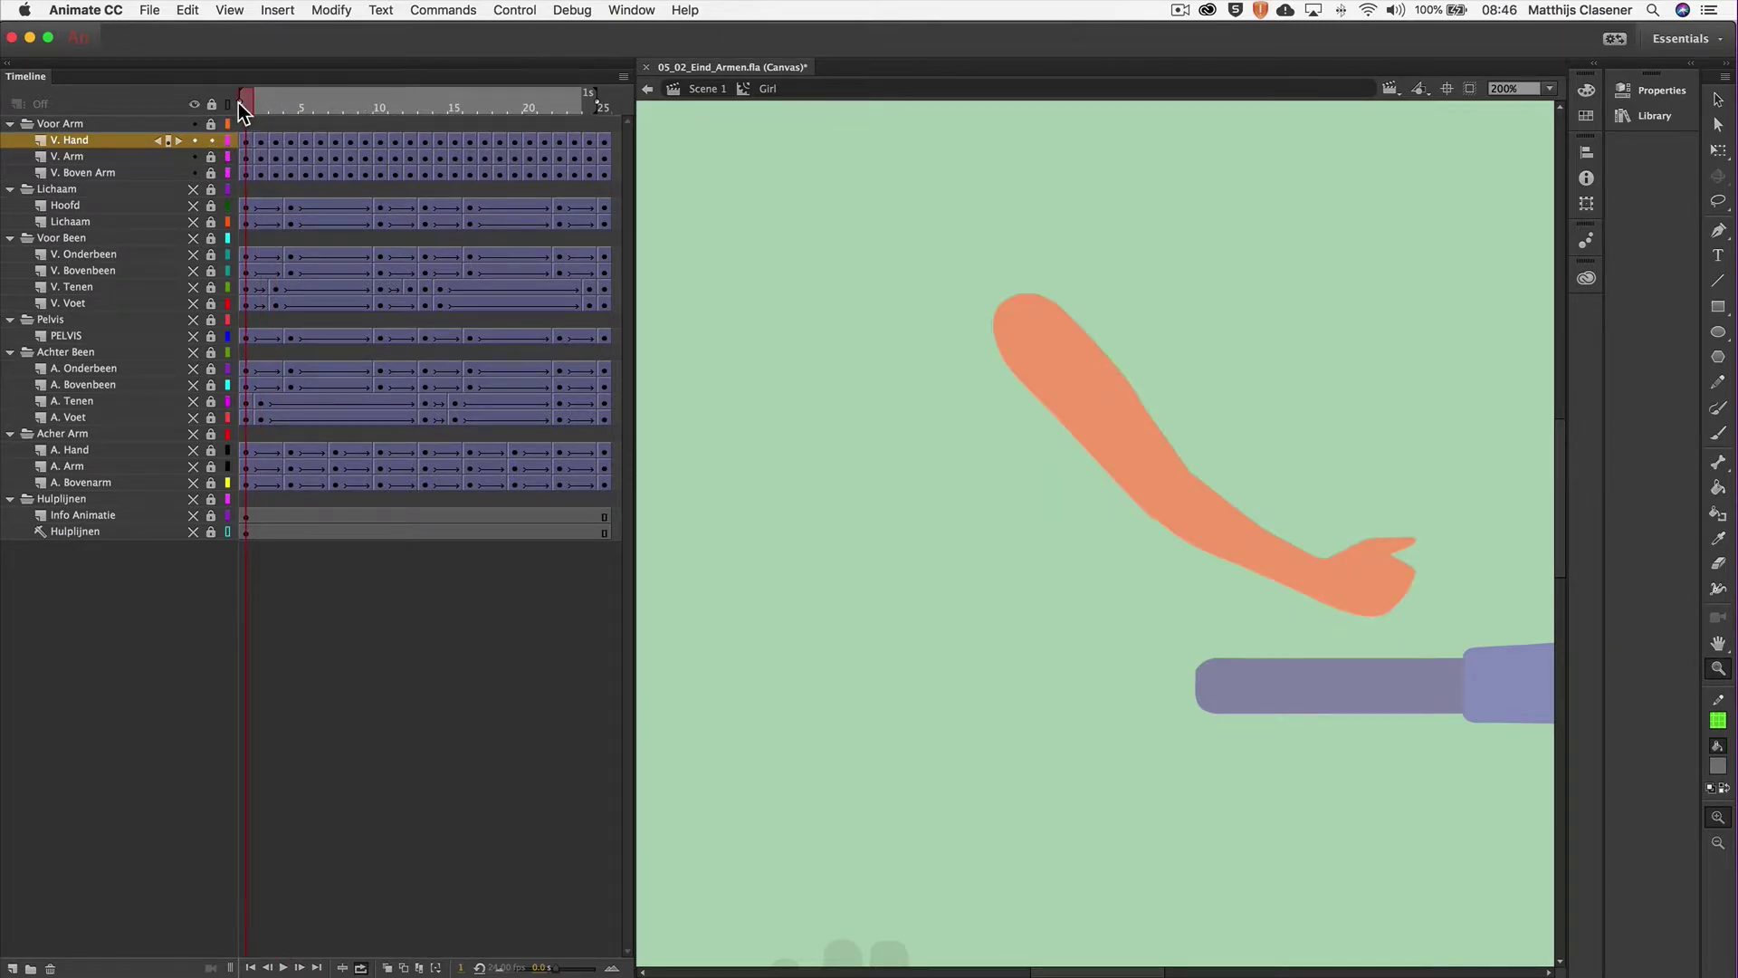
mouse_move(249, 103)
left_mouse_down()
mouse_move(593, 114)
mouse_move(241, 120)
left_mouse_up()
Lock V. Hand, hide the Voor Arm folder and show the Acher Arm folder.
left_click(212, 141)
left_click(198, 127)
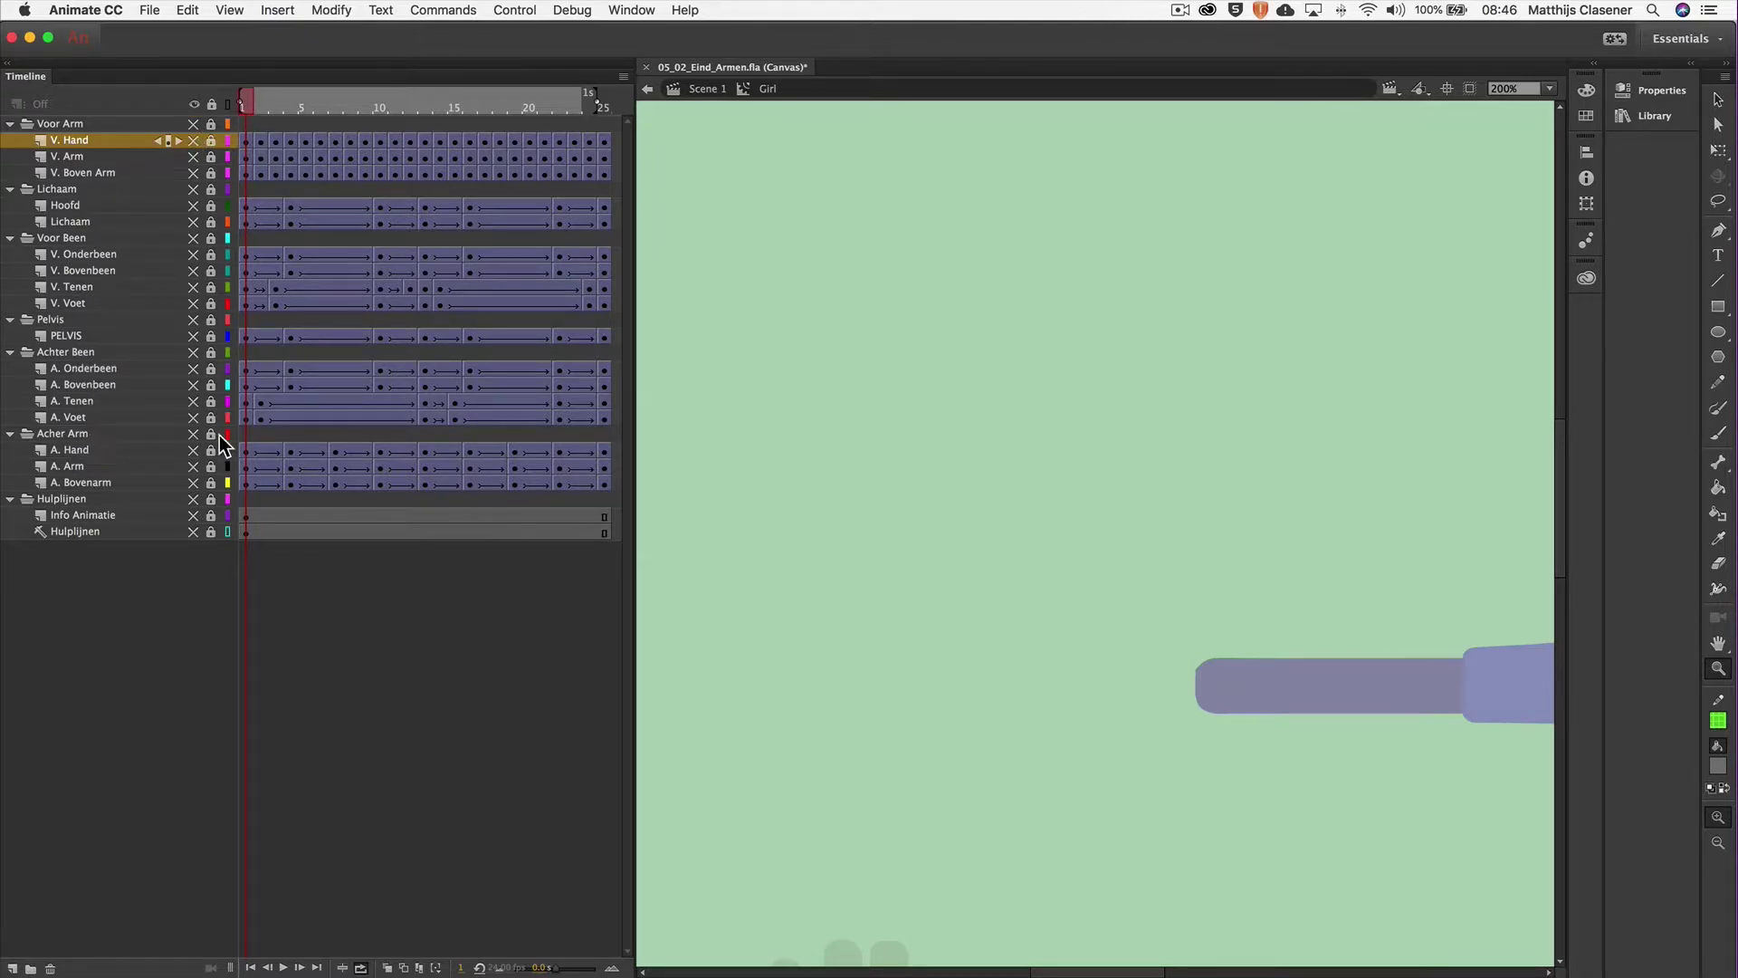
left_click(195, 435)
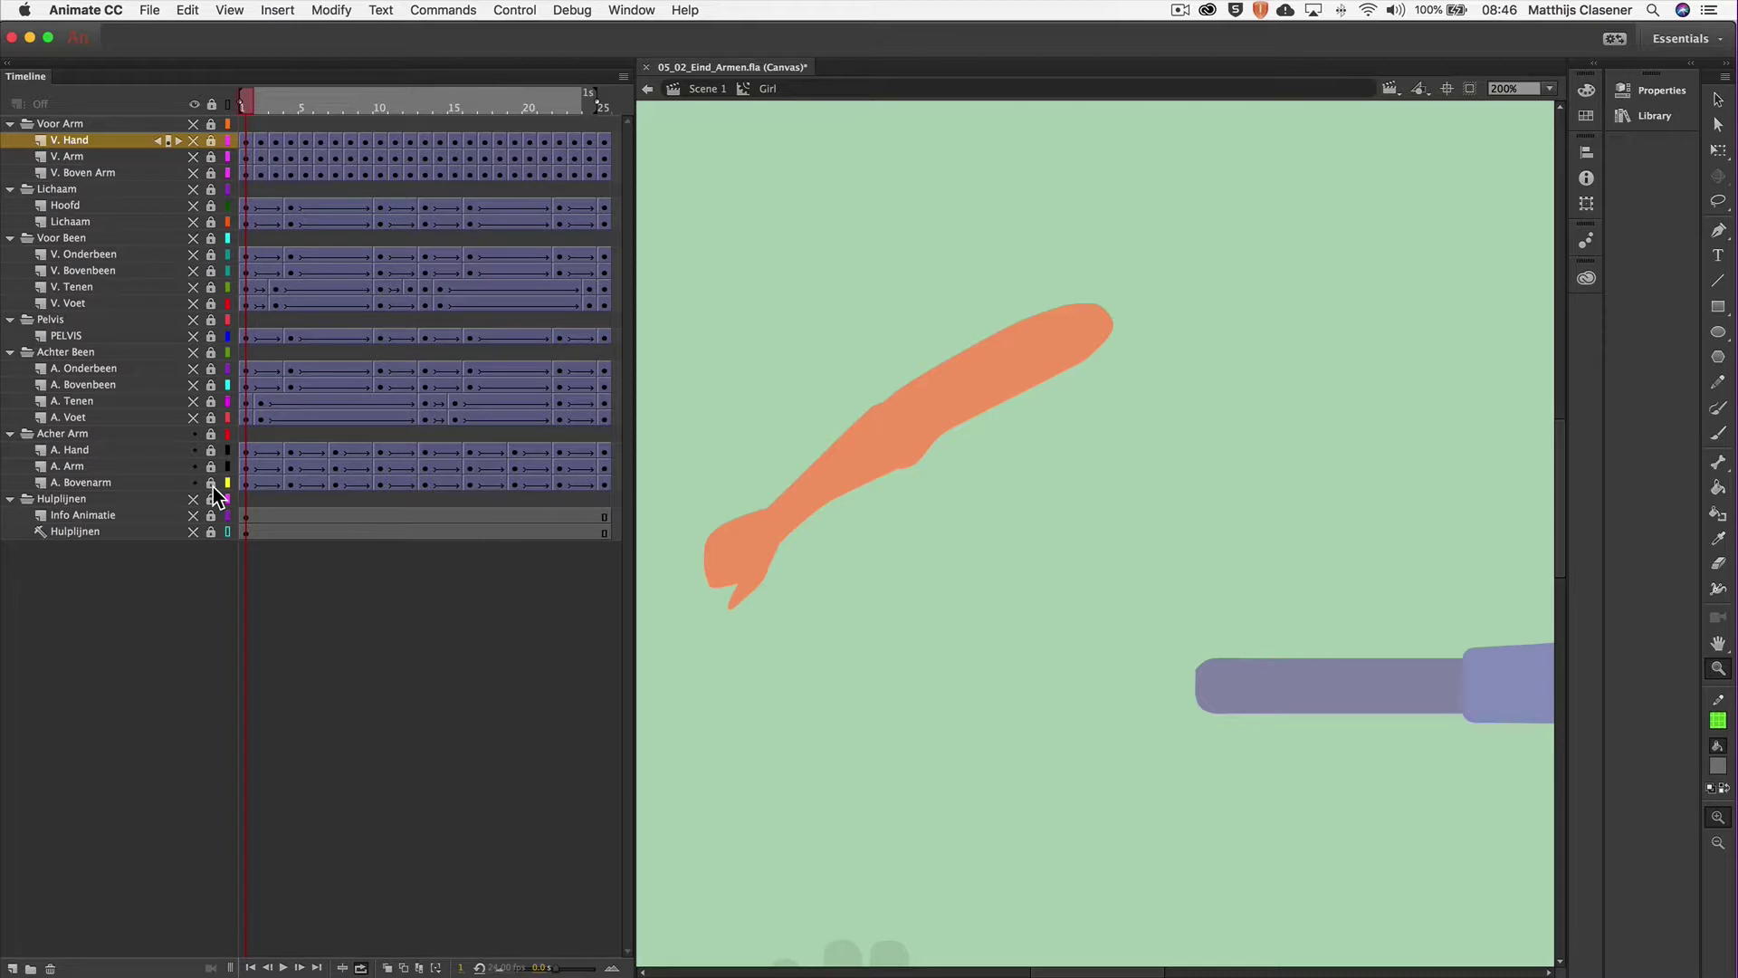
Display the Acher Arm layers as outlines, with A. Hand and A. Arm unlocked, and play the animation to check their joints.
left_click(228, 436)
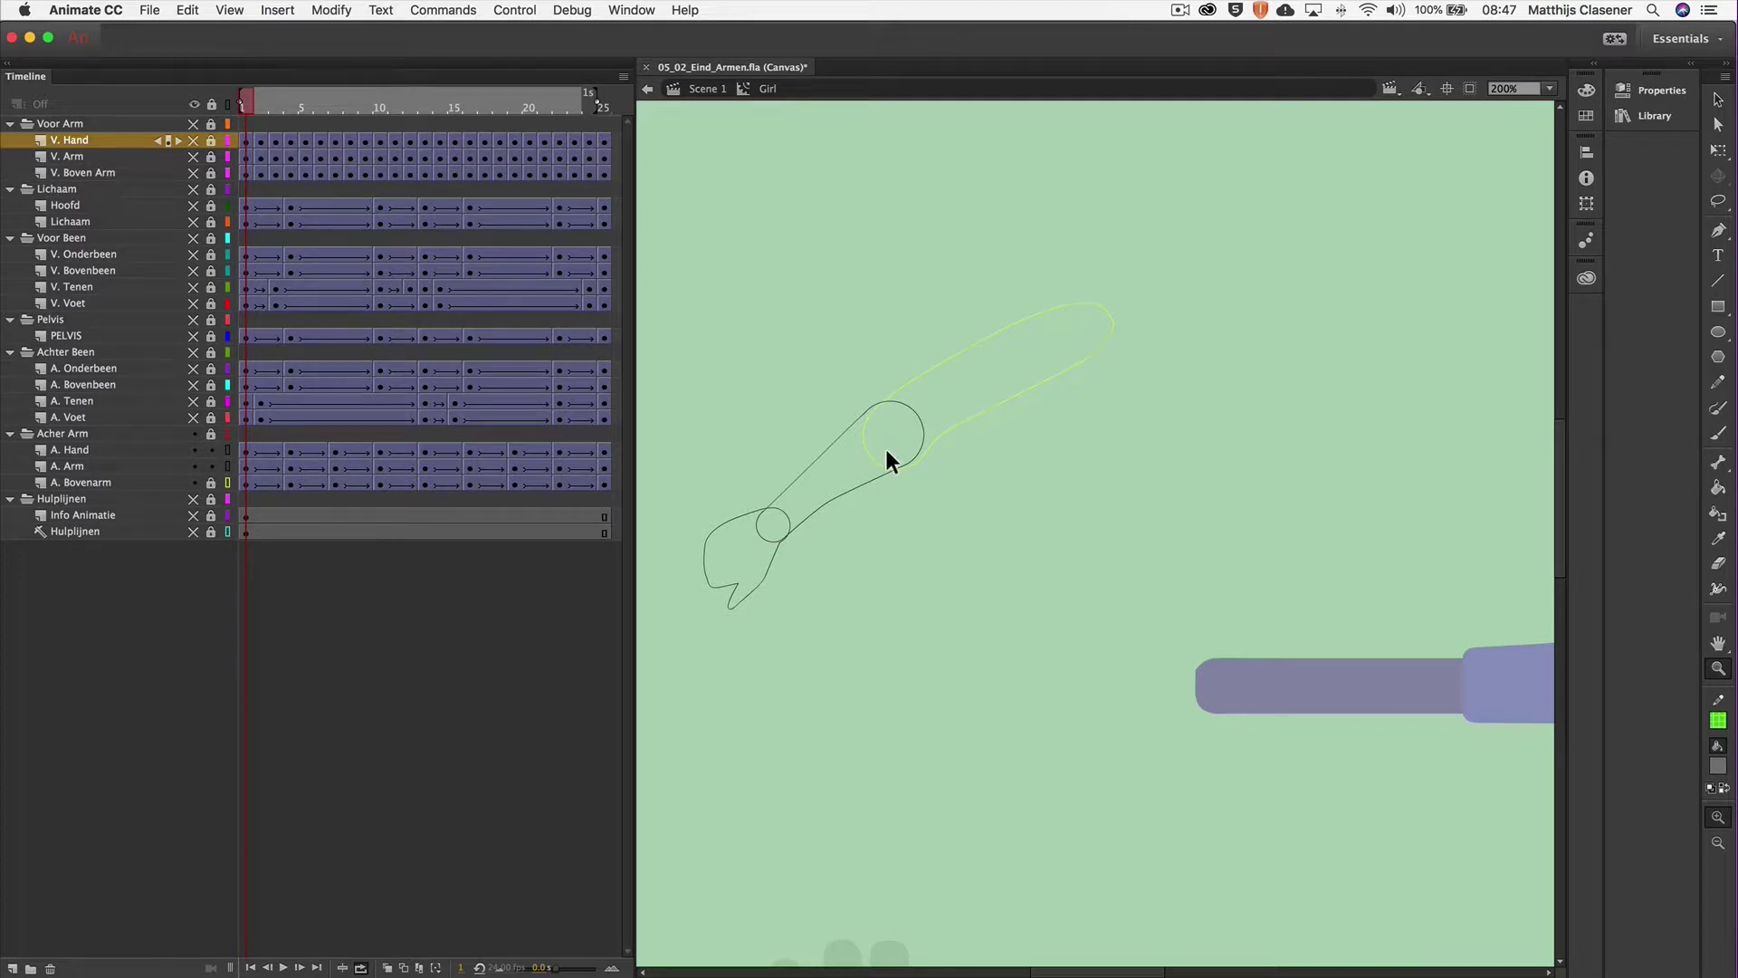
key("super+a")
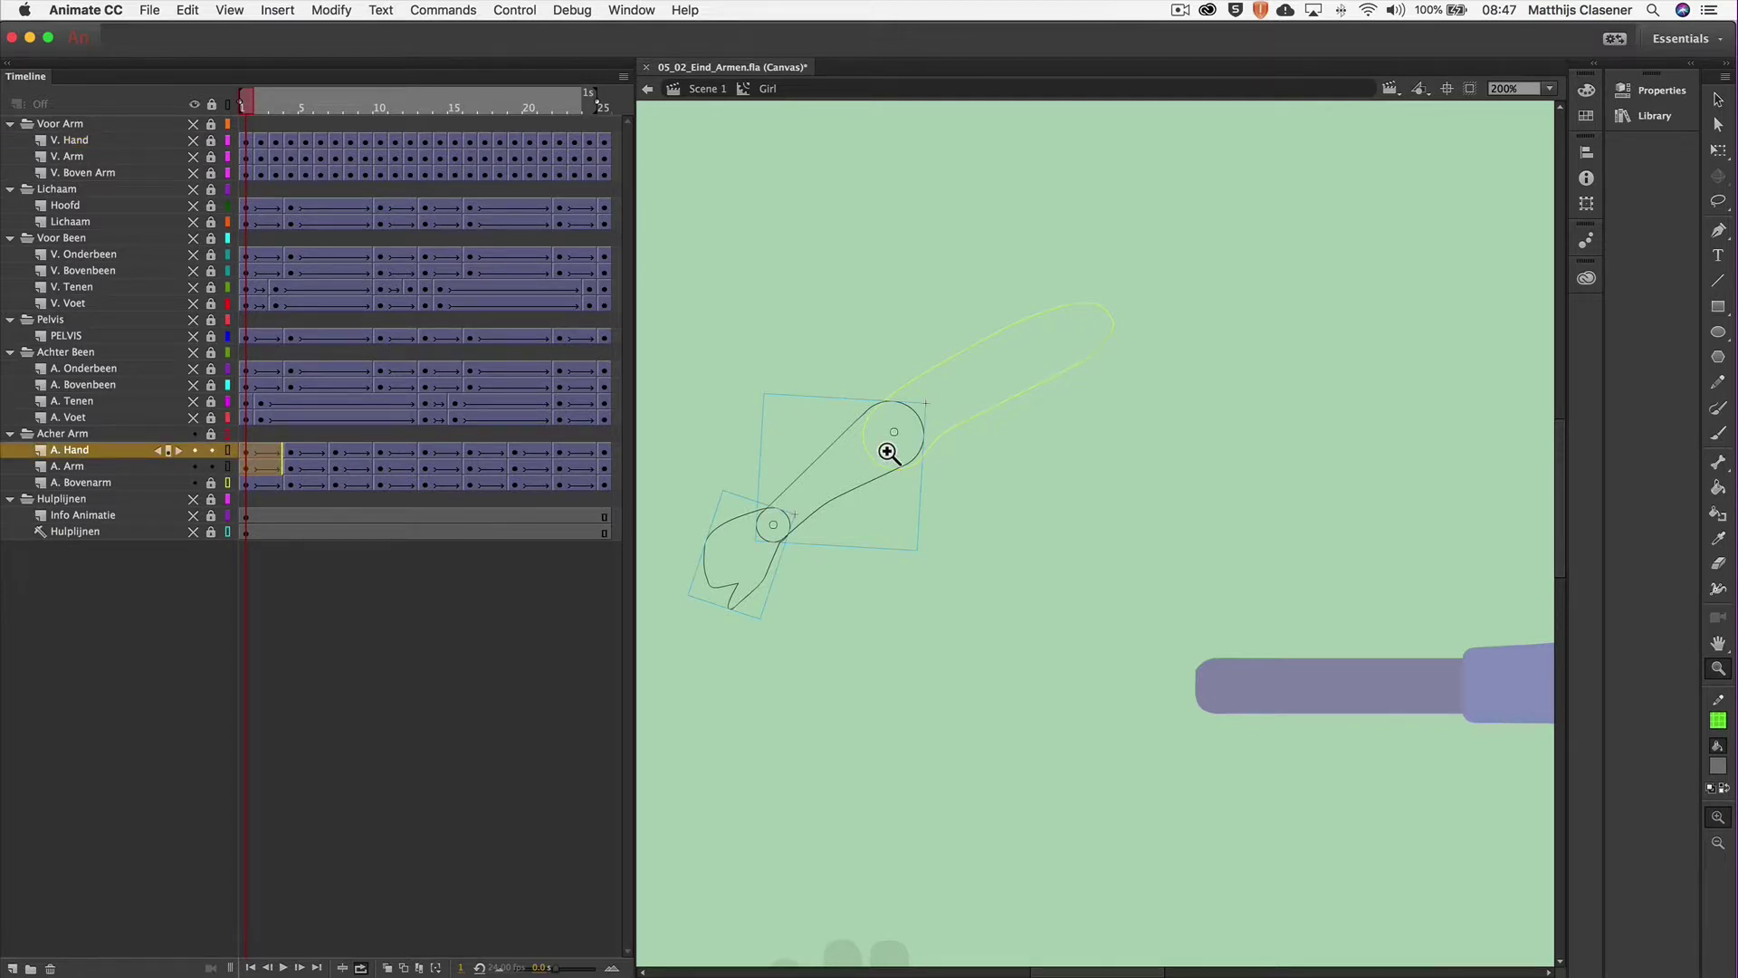
key("Return")
Convert frames 2 to 25 of the A. Hand and A. Arm layers to keyframes.
left_click(259, 432)
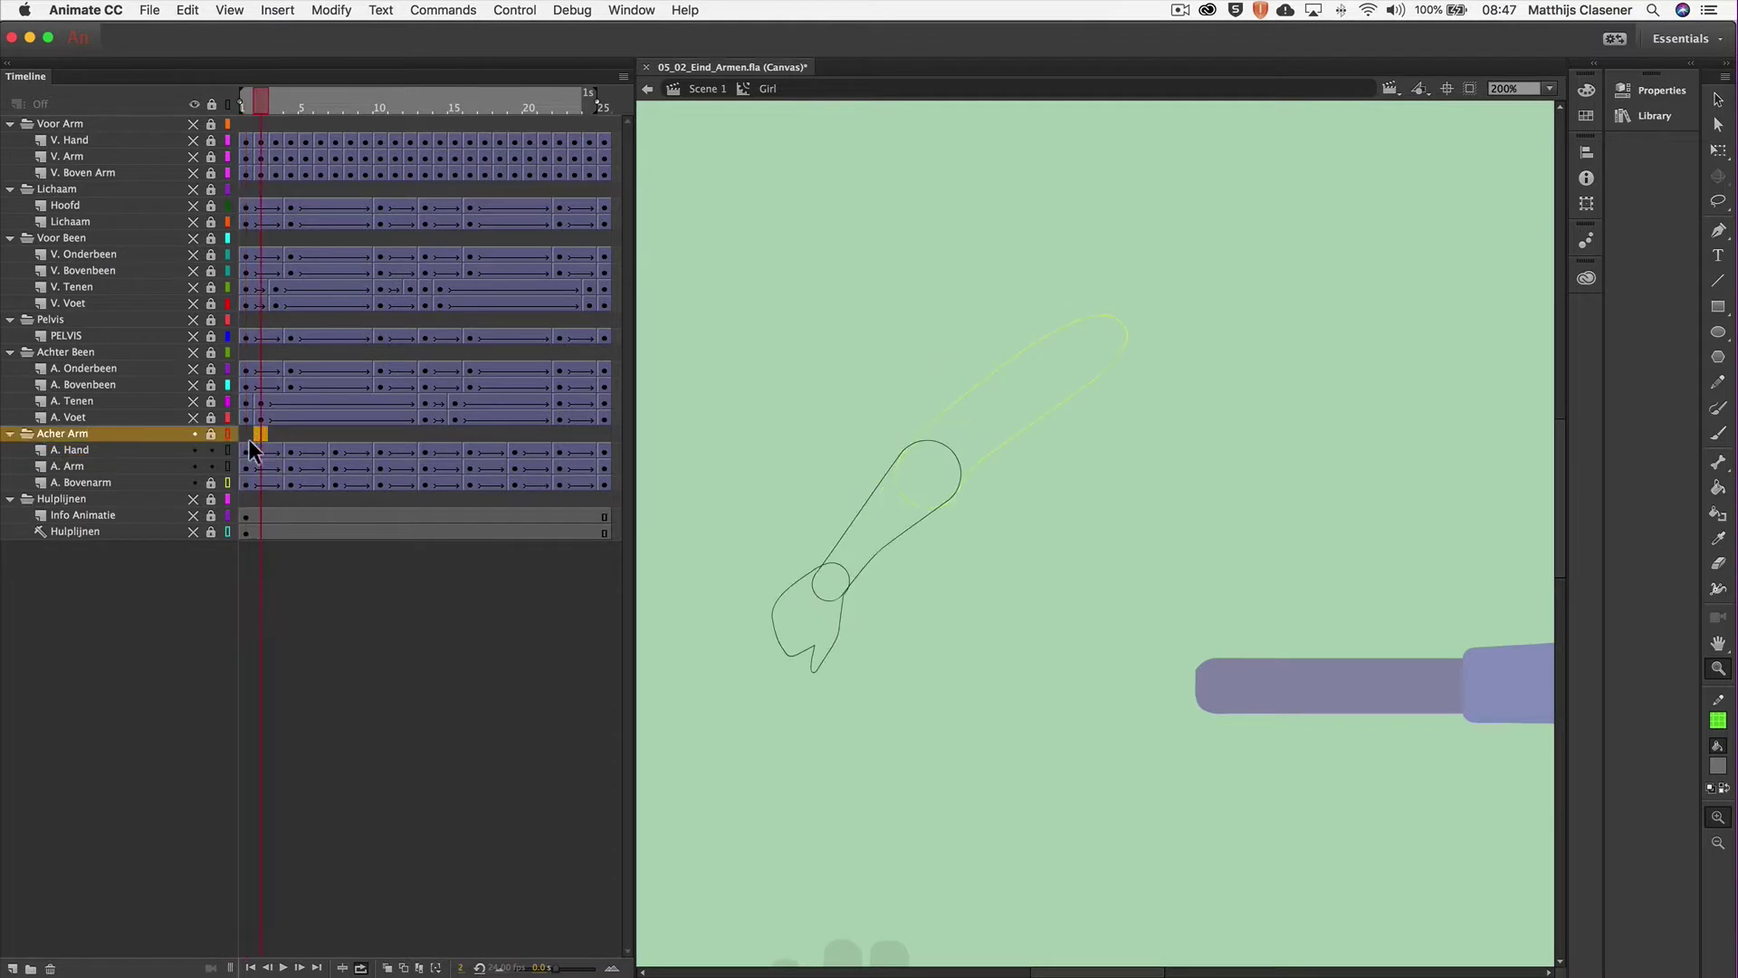
left_click_drag(253, 444, 597, 463)
right_click(599, 463)
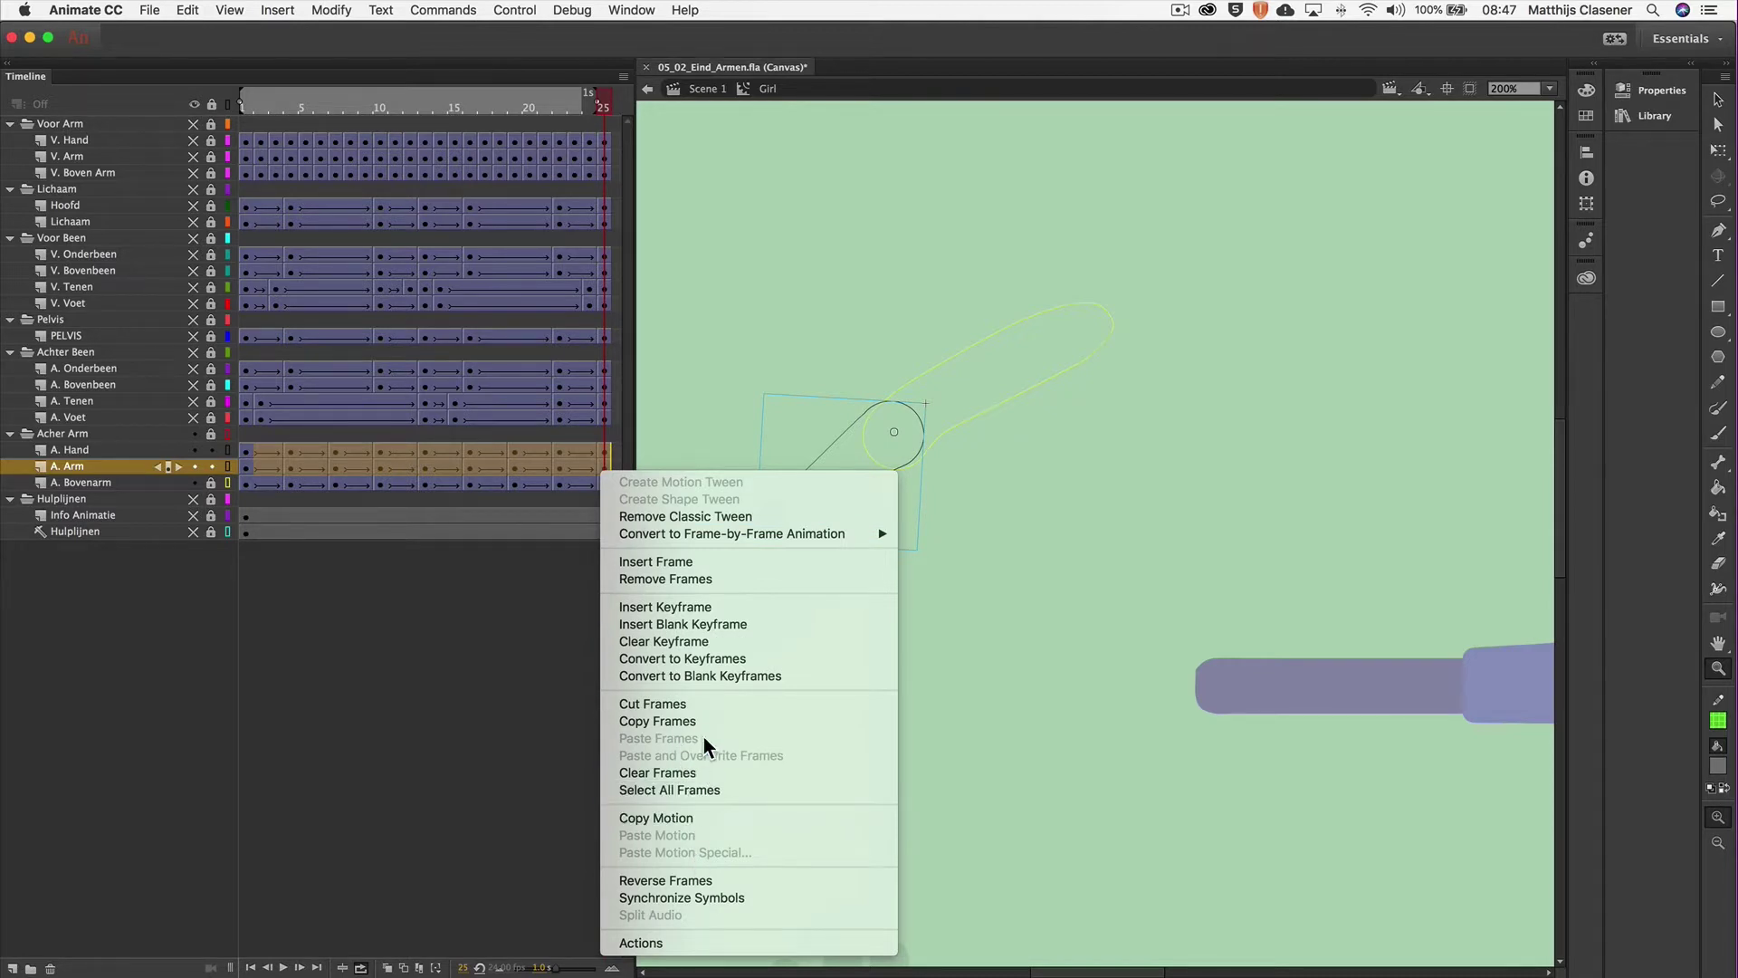
left_click(701, 658)
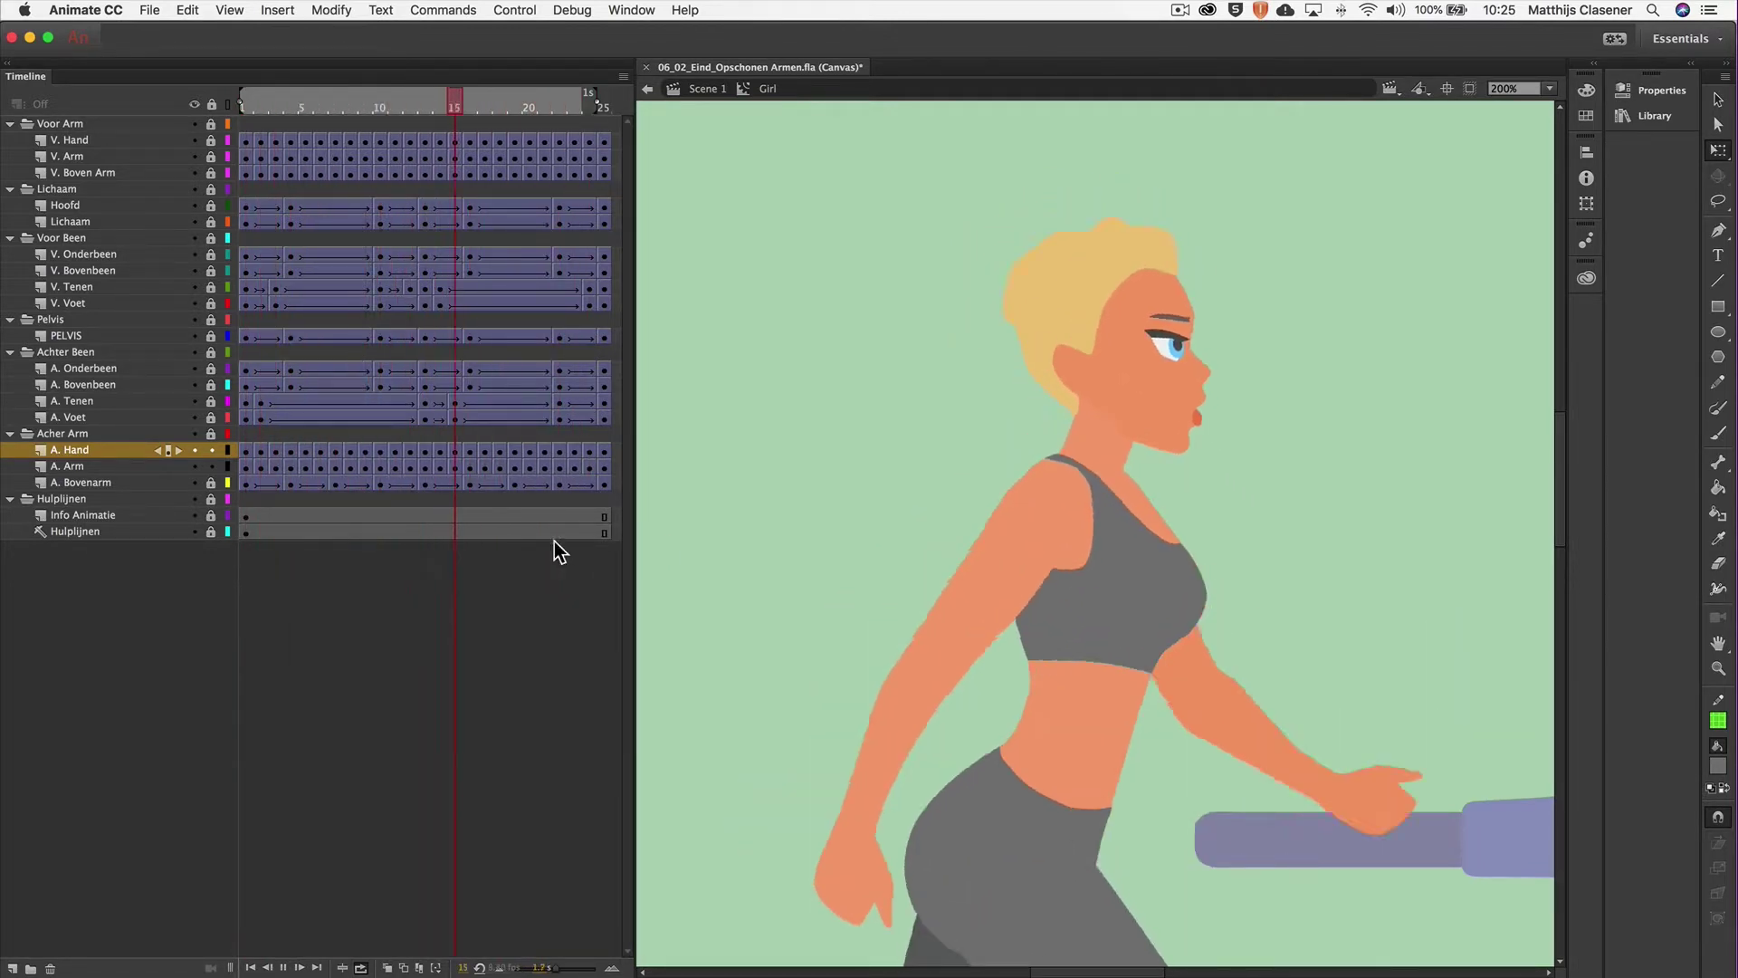
Return to frame 1 and hide every layer except V. Onderbeen, V. Bovenbeen, V. Tenen and V. Voet of the front leg.
left_click(395, 100)
left_click_drag(394, 100, 239, 96)
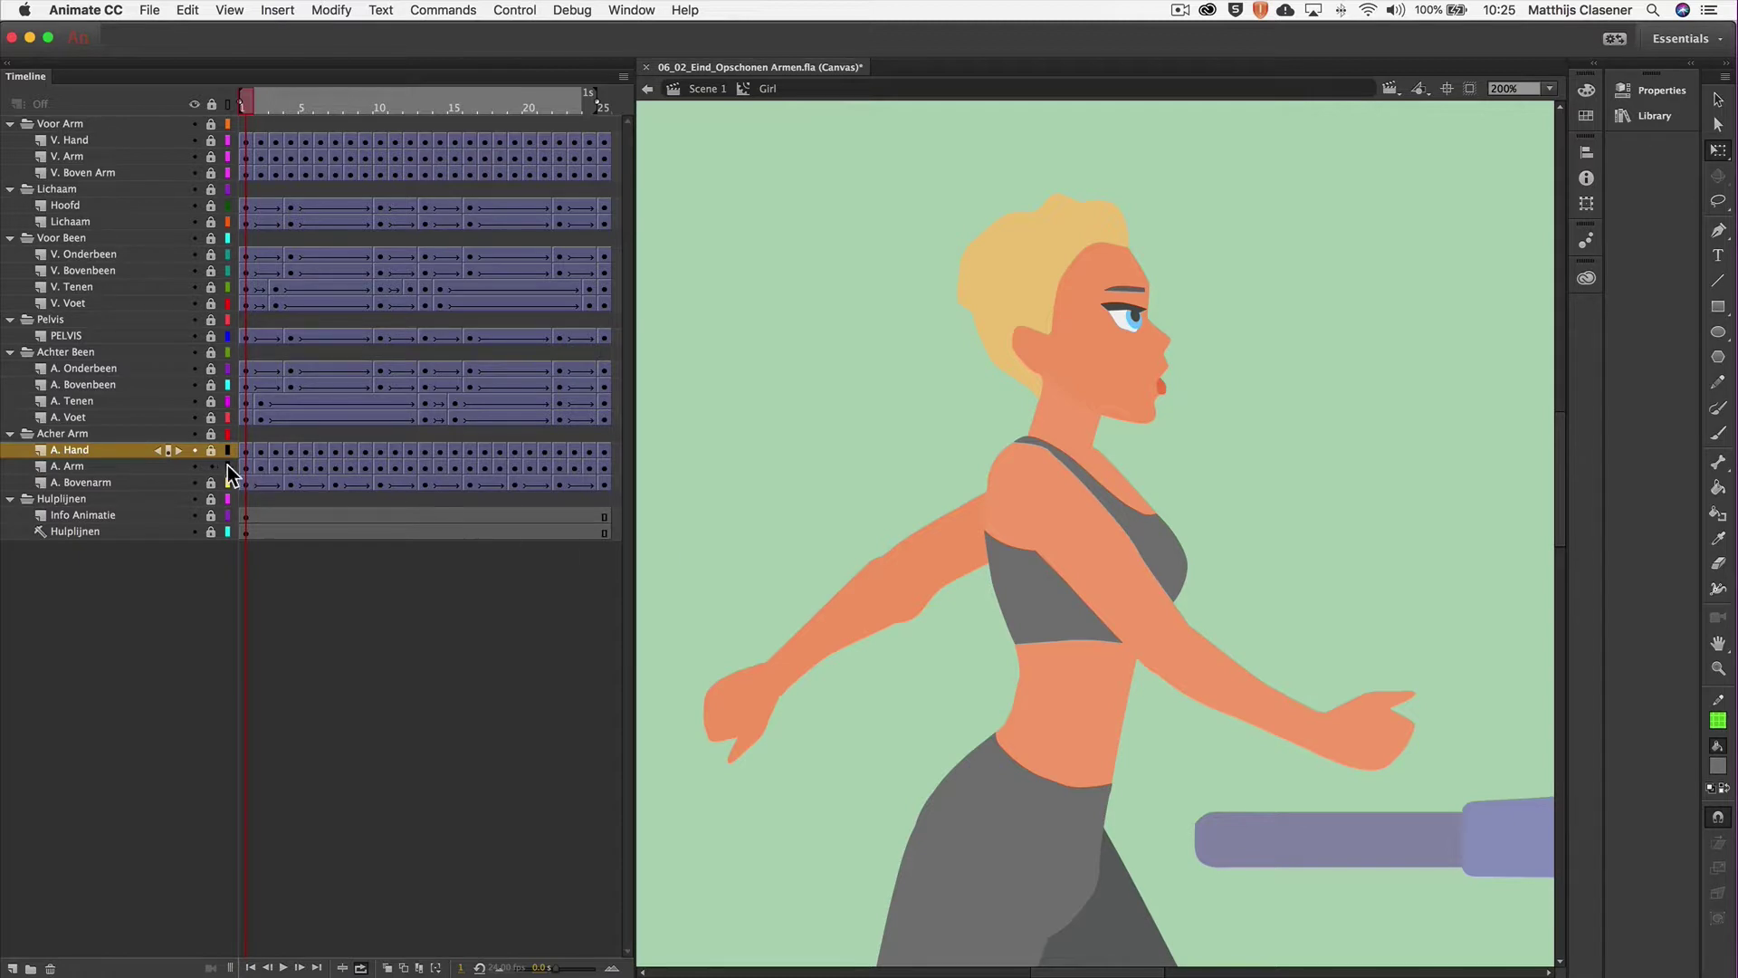
scroll(823, 534, "down", 10)
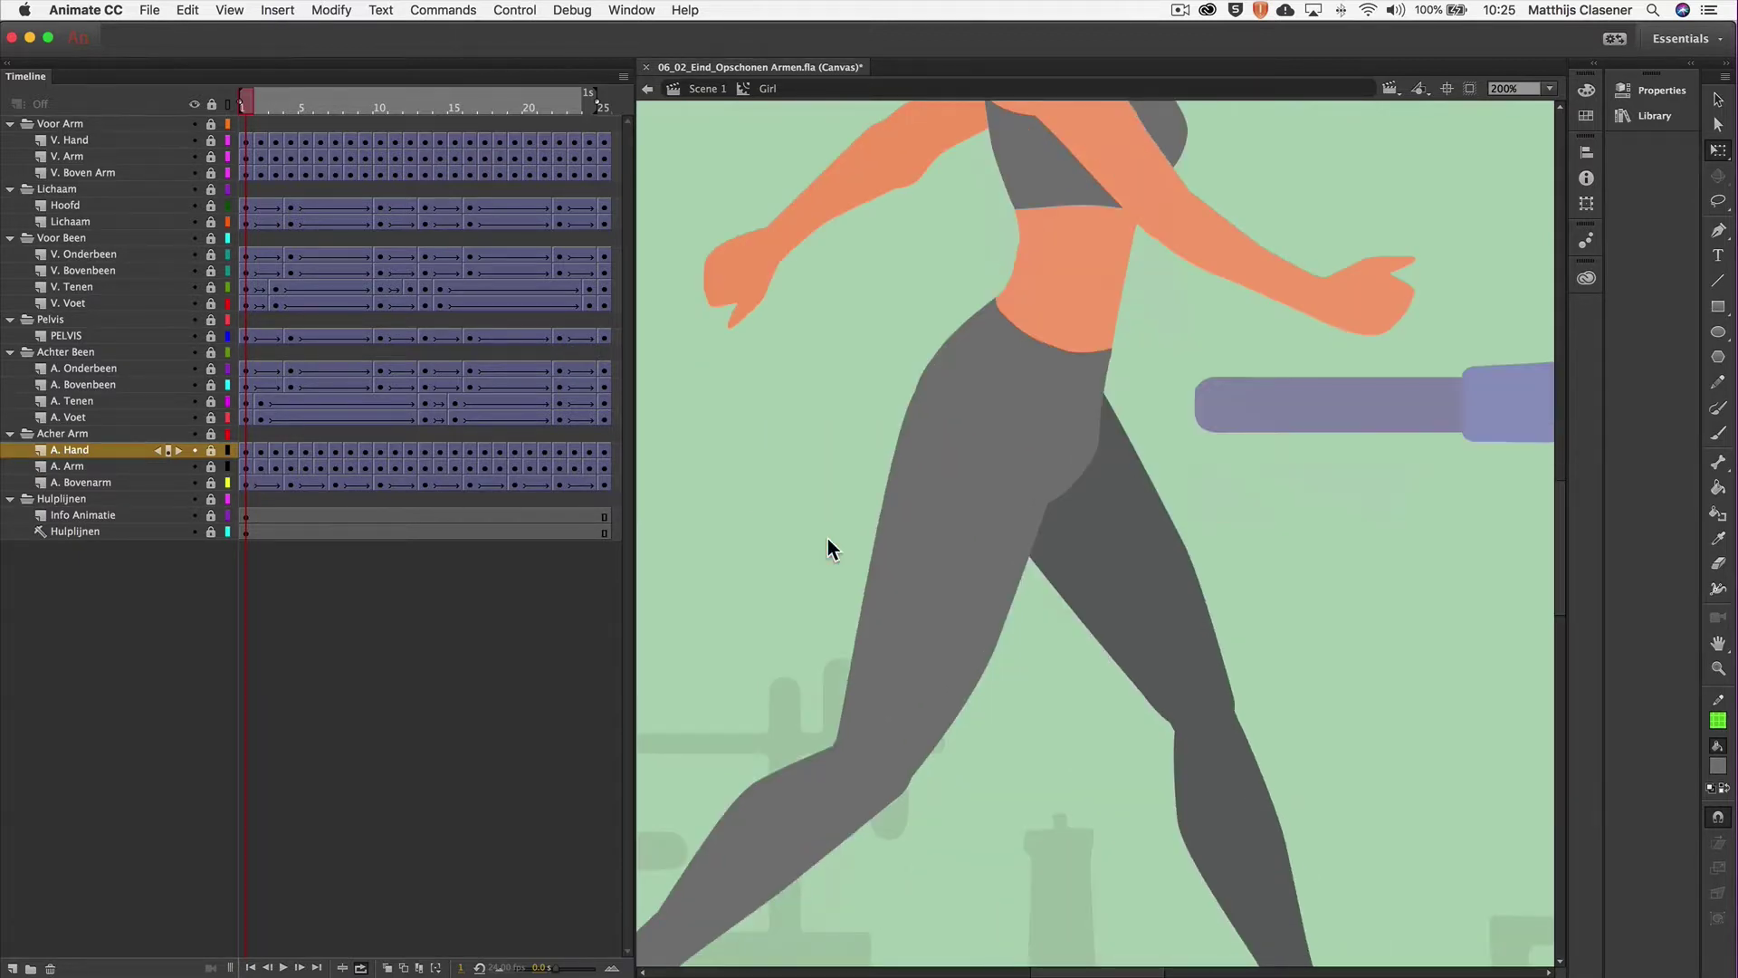
scroll(827, 538, "left", 3)
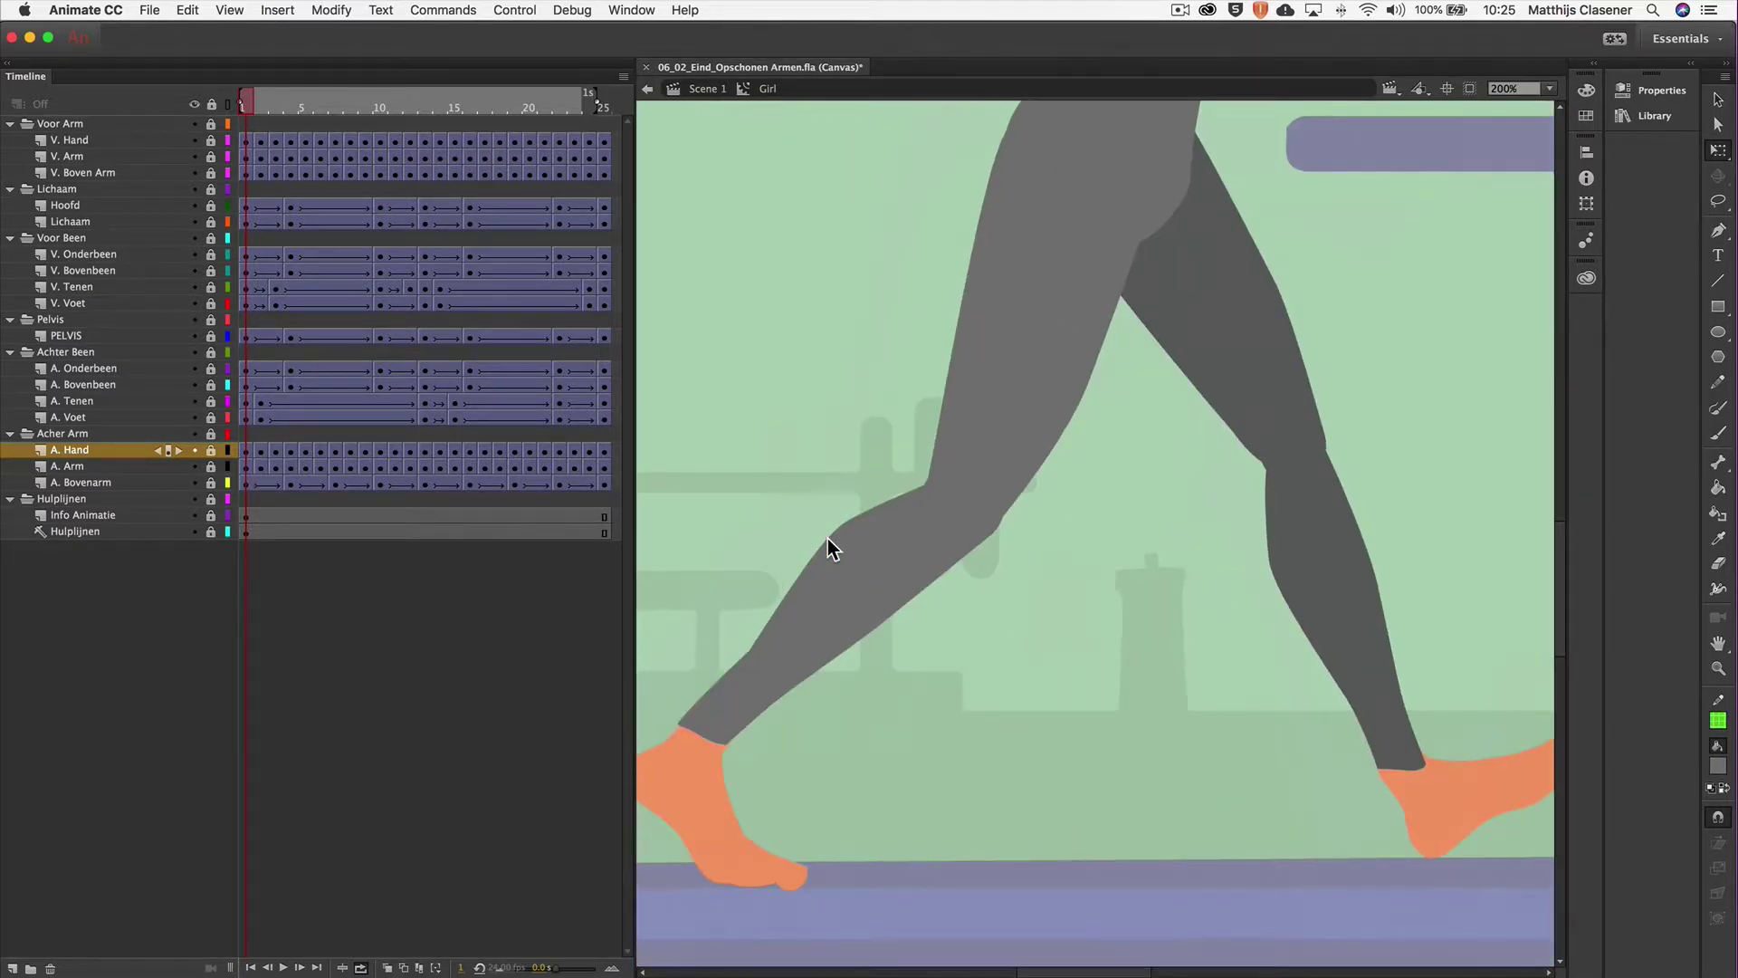
scroll(827, 543, "left", 6)
scroll(827, 538, "right", 3)
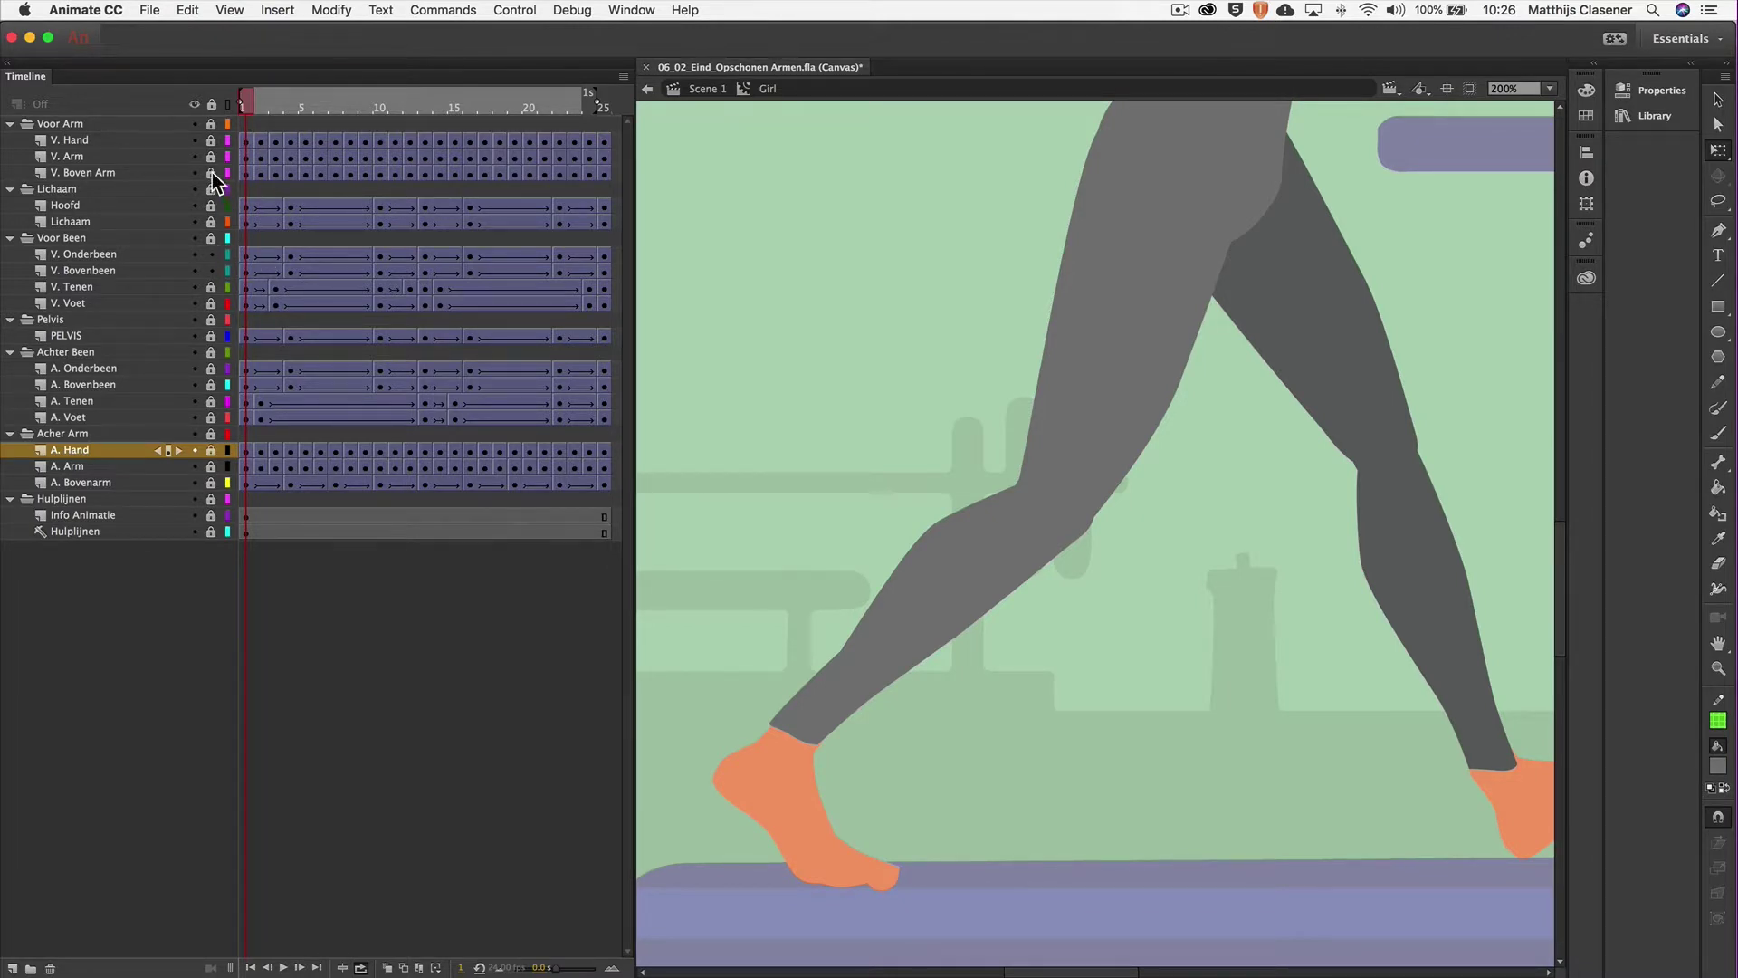
left_click(195, 105)
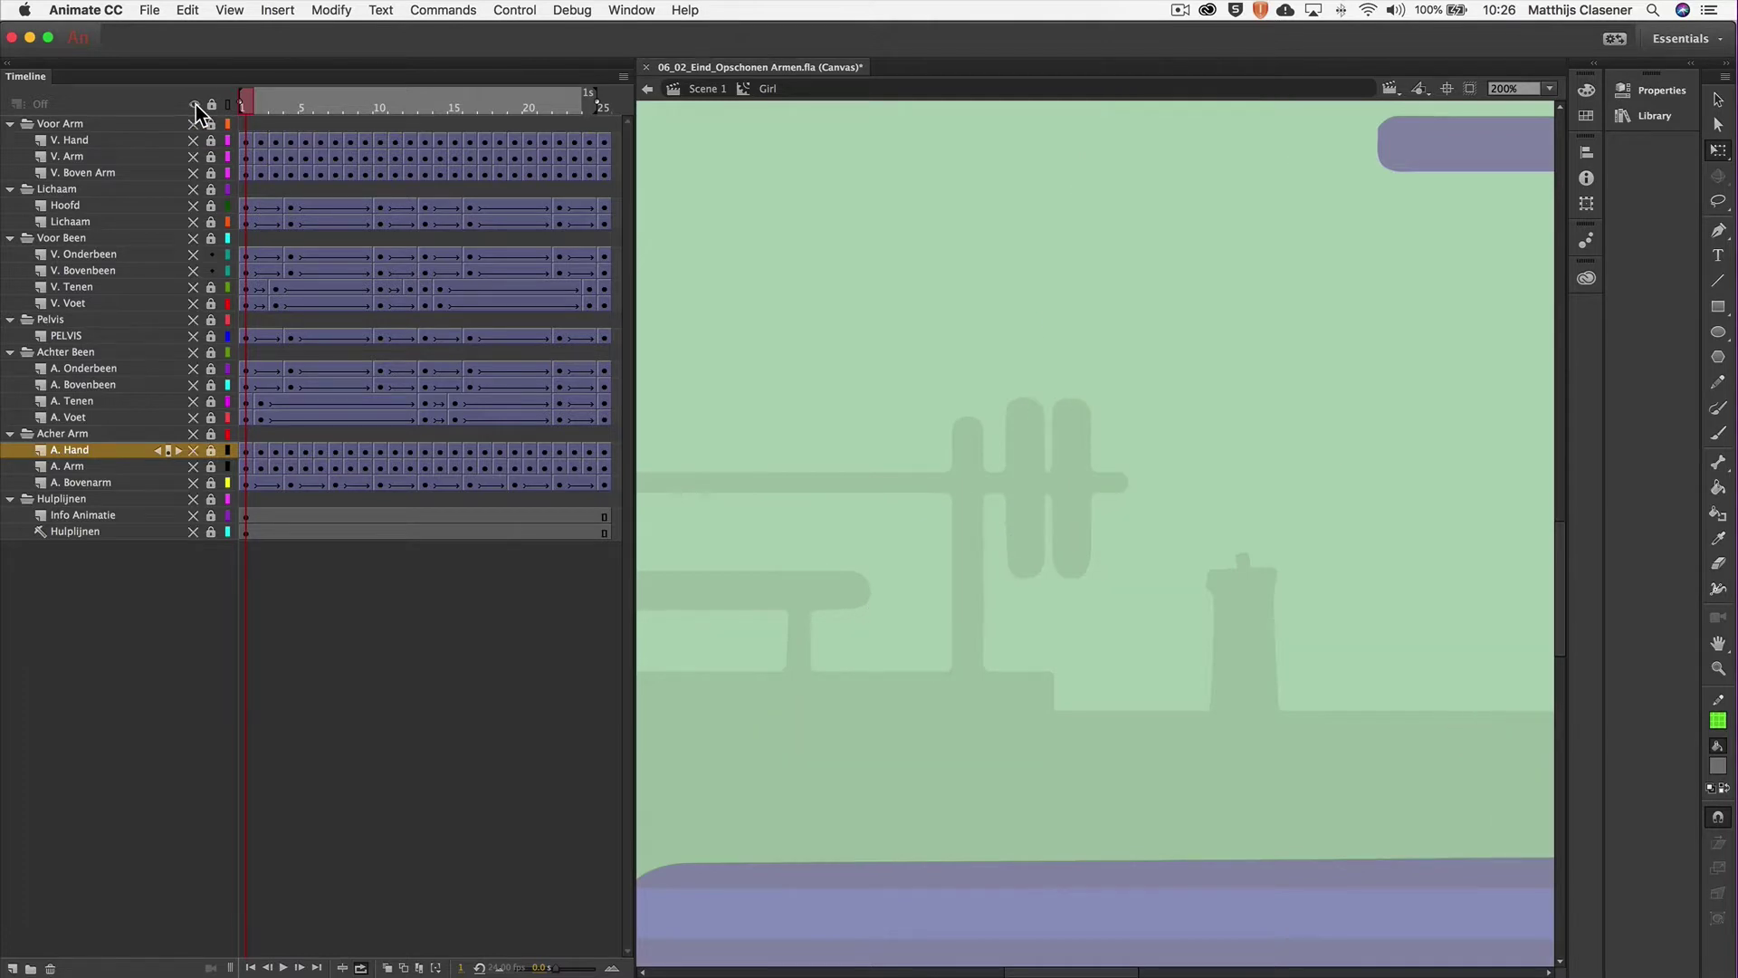
left_click(193, 255)
left_click(194, 269)
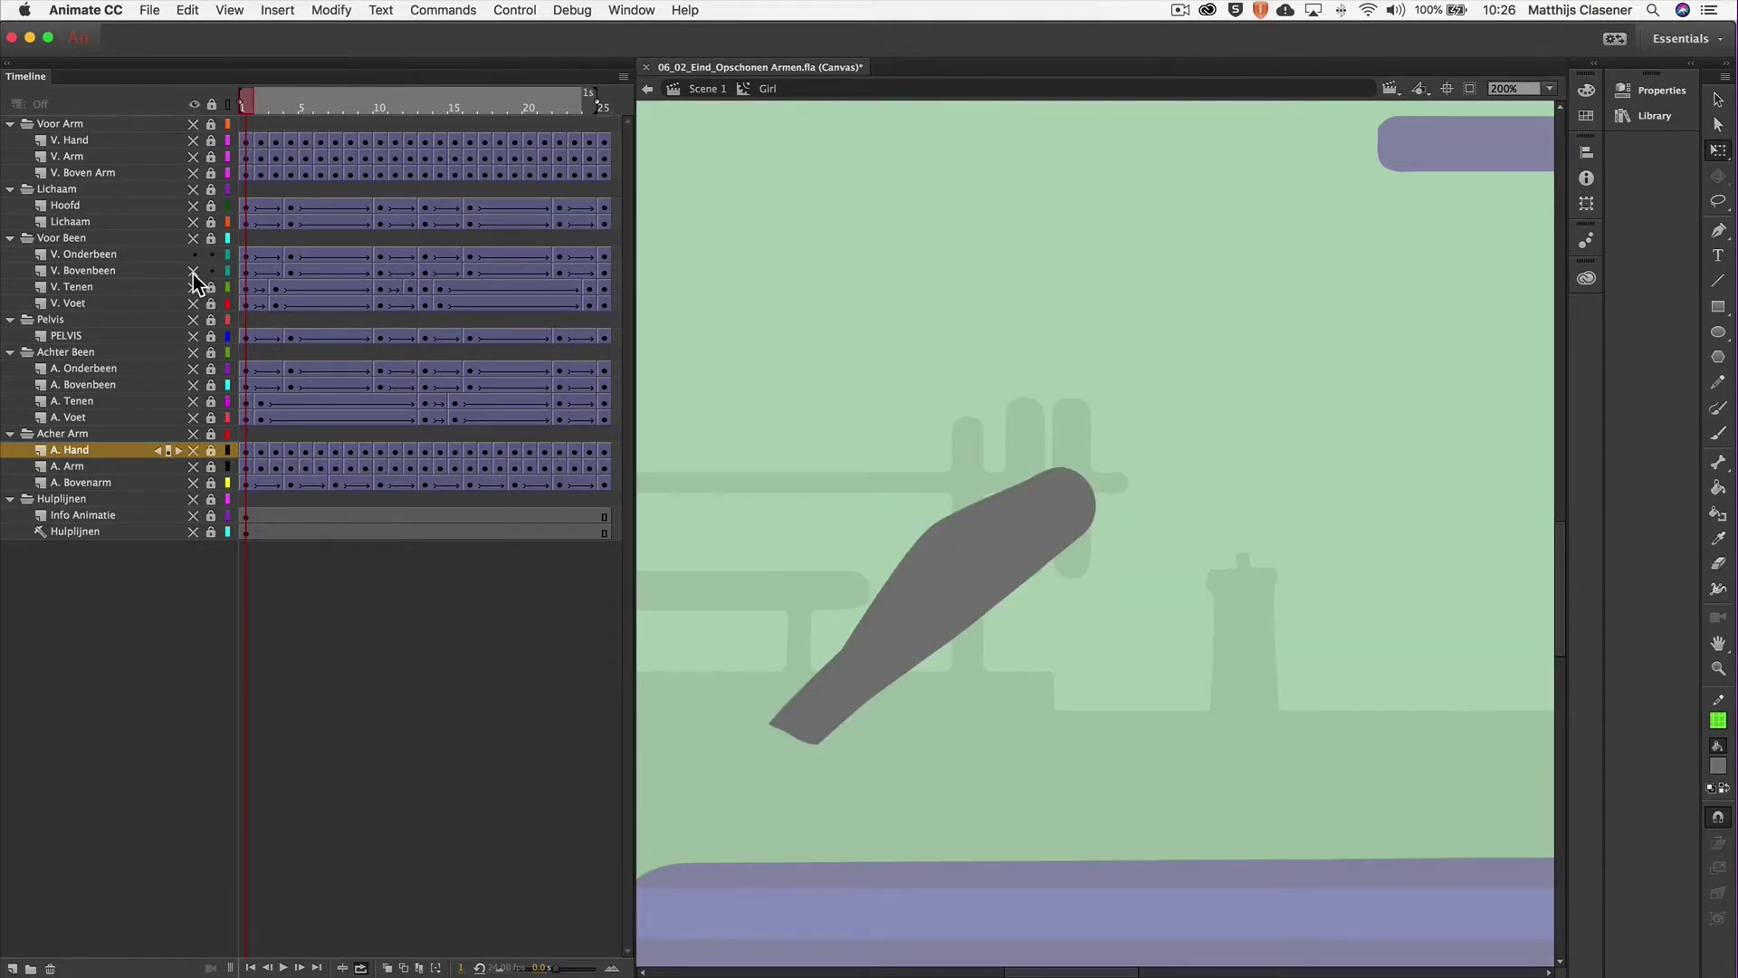
left_click(192, 271)
left_click(193, 287)
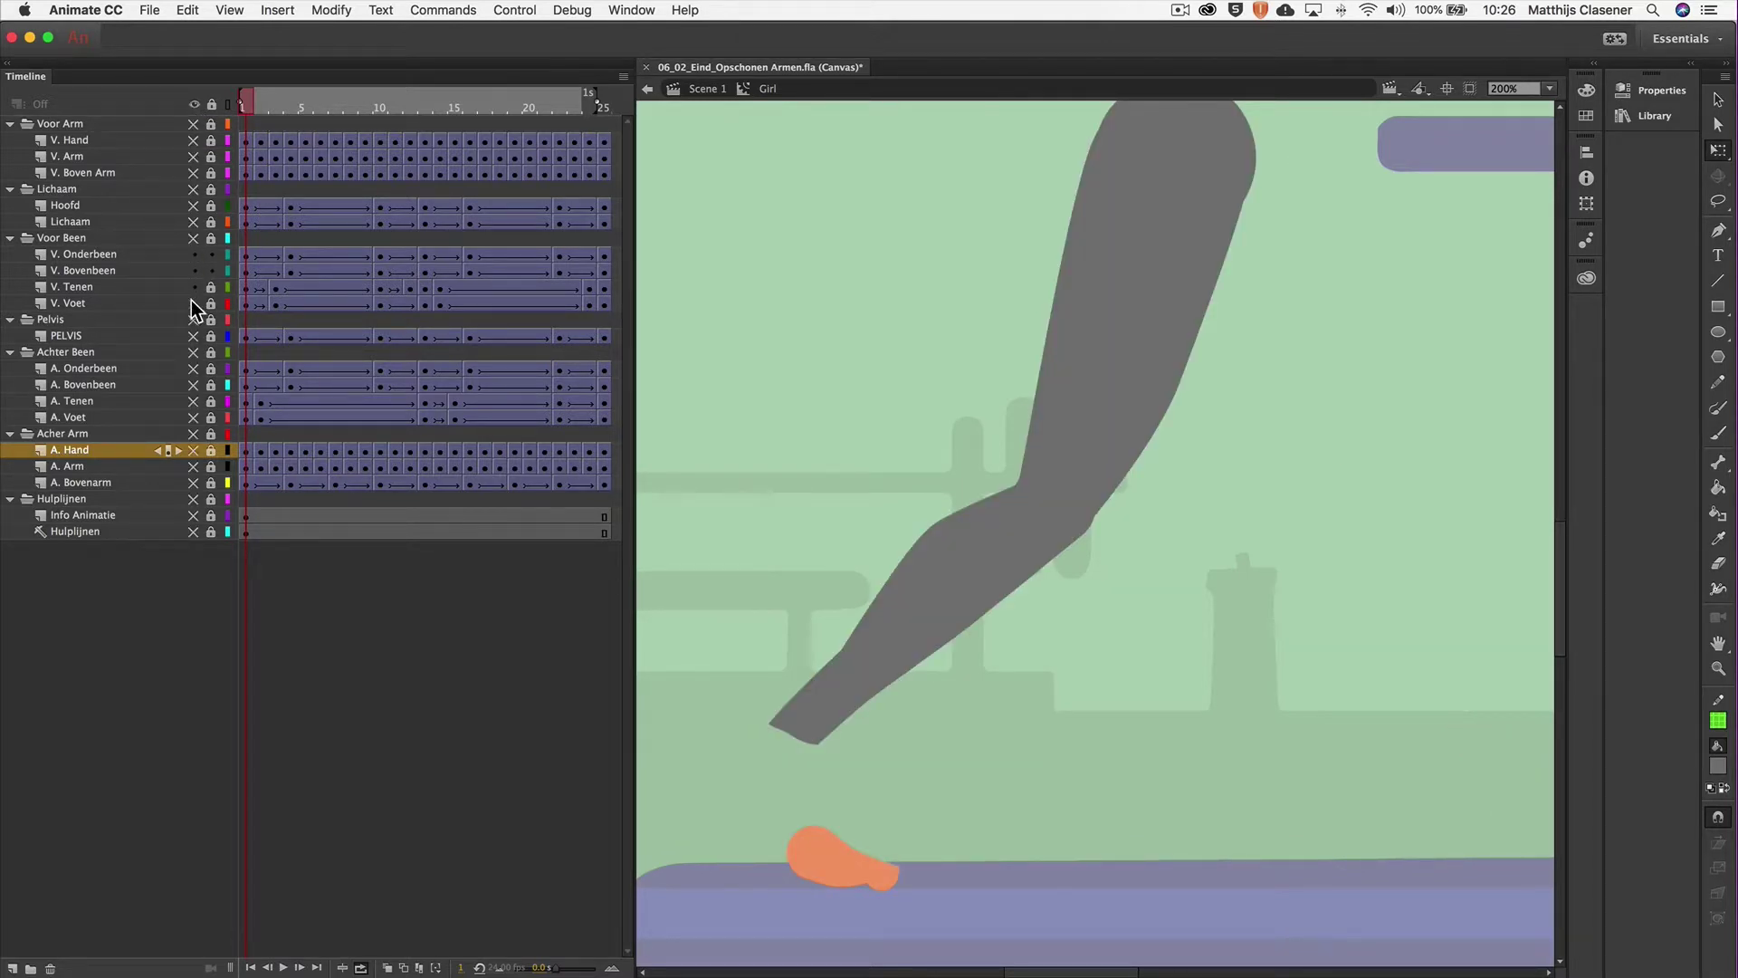
left_click(193, 303)
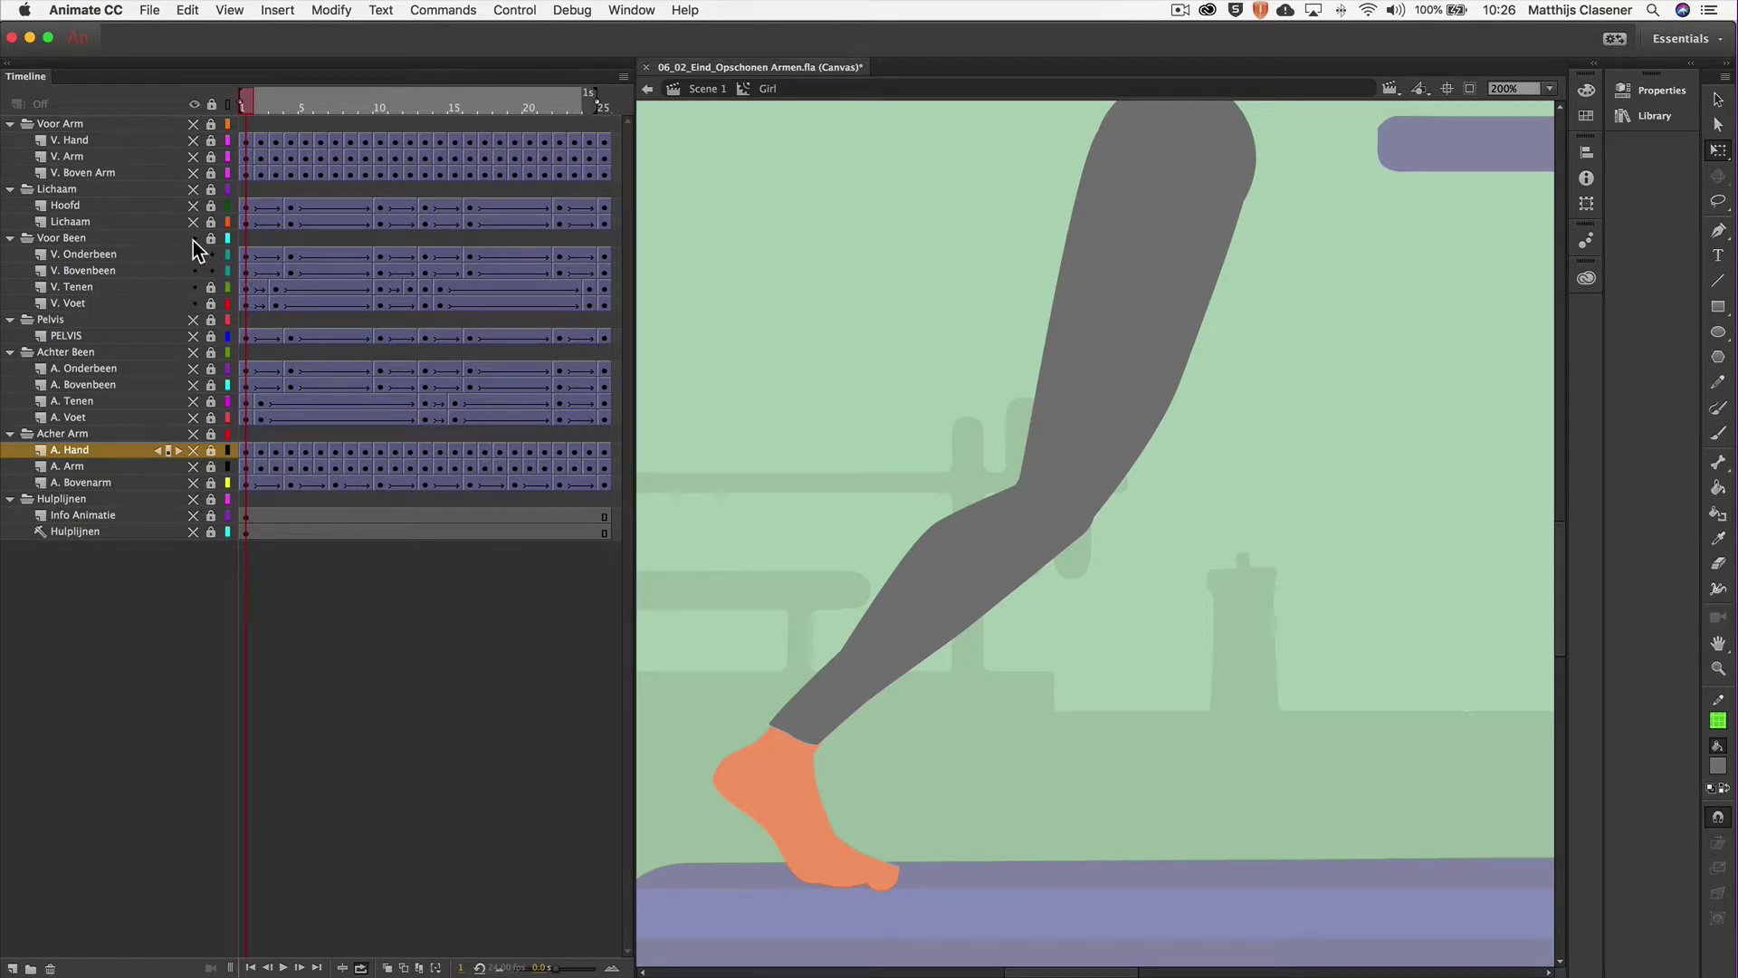
Convert frames 2 to 24 of the V. Onderbeen and V. Bovenbeen layers to keyframes.
left_click_drag(253, 256, 583, 268)
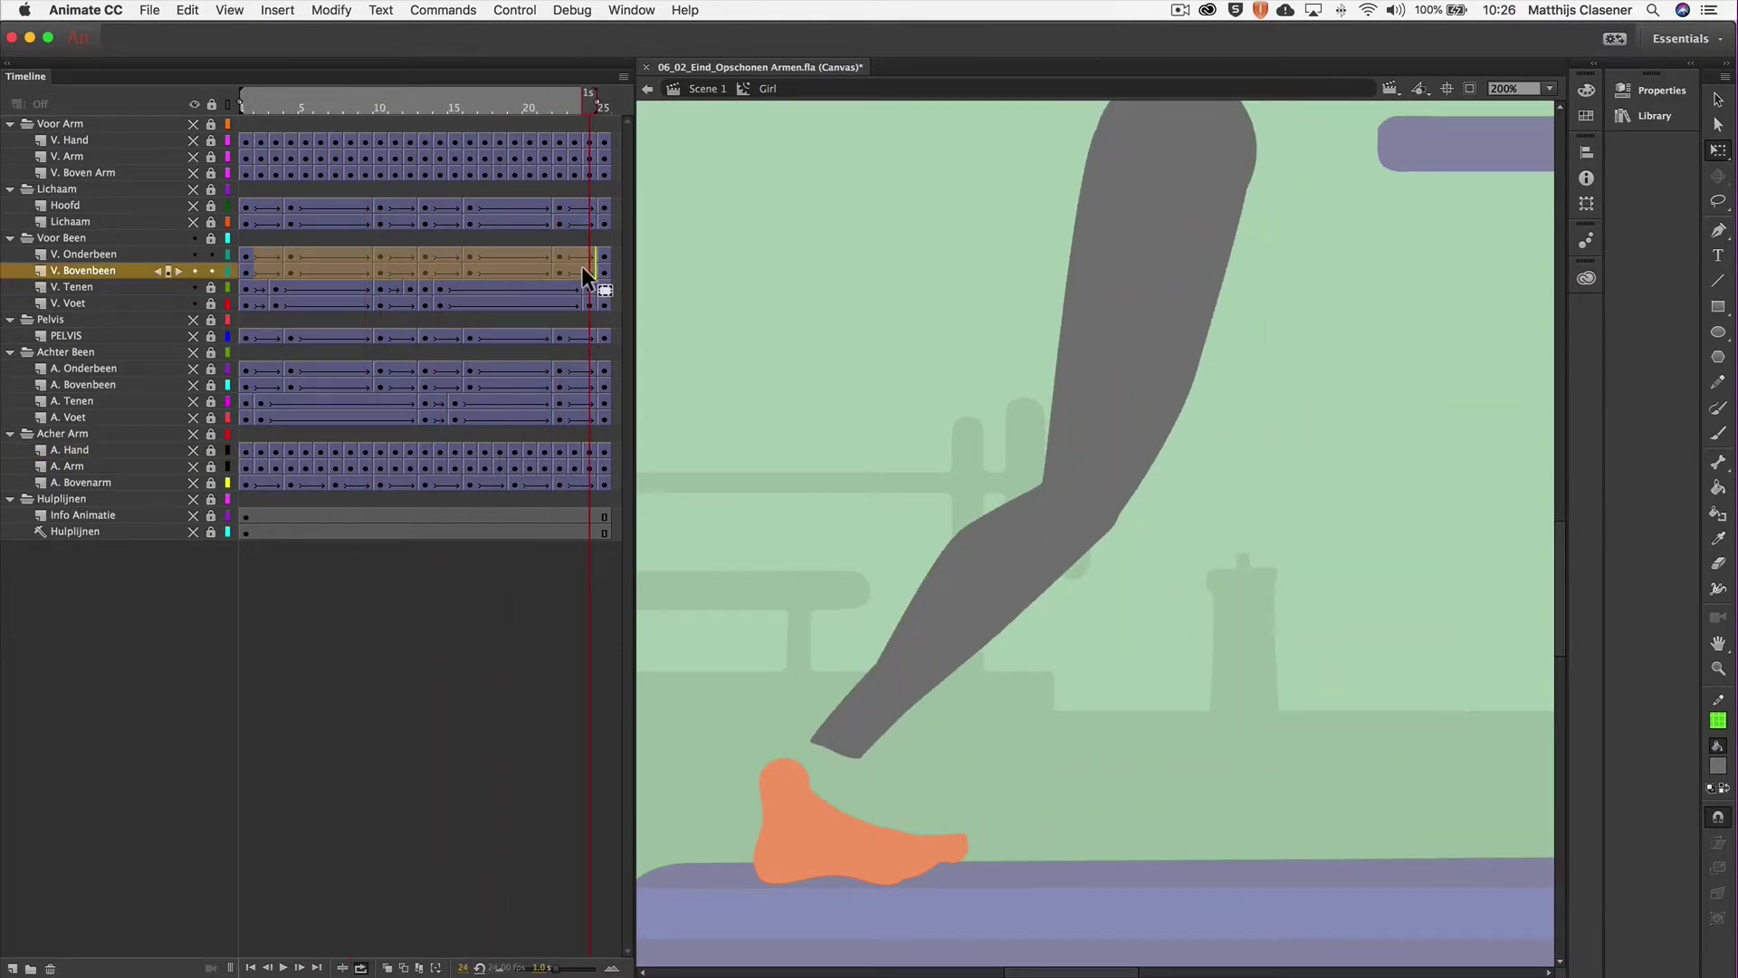
right_click(584, 268)
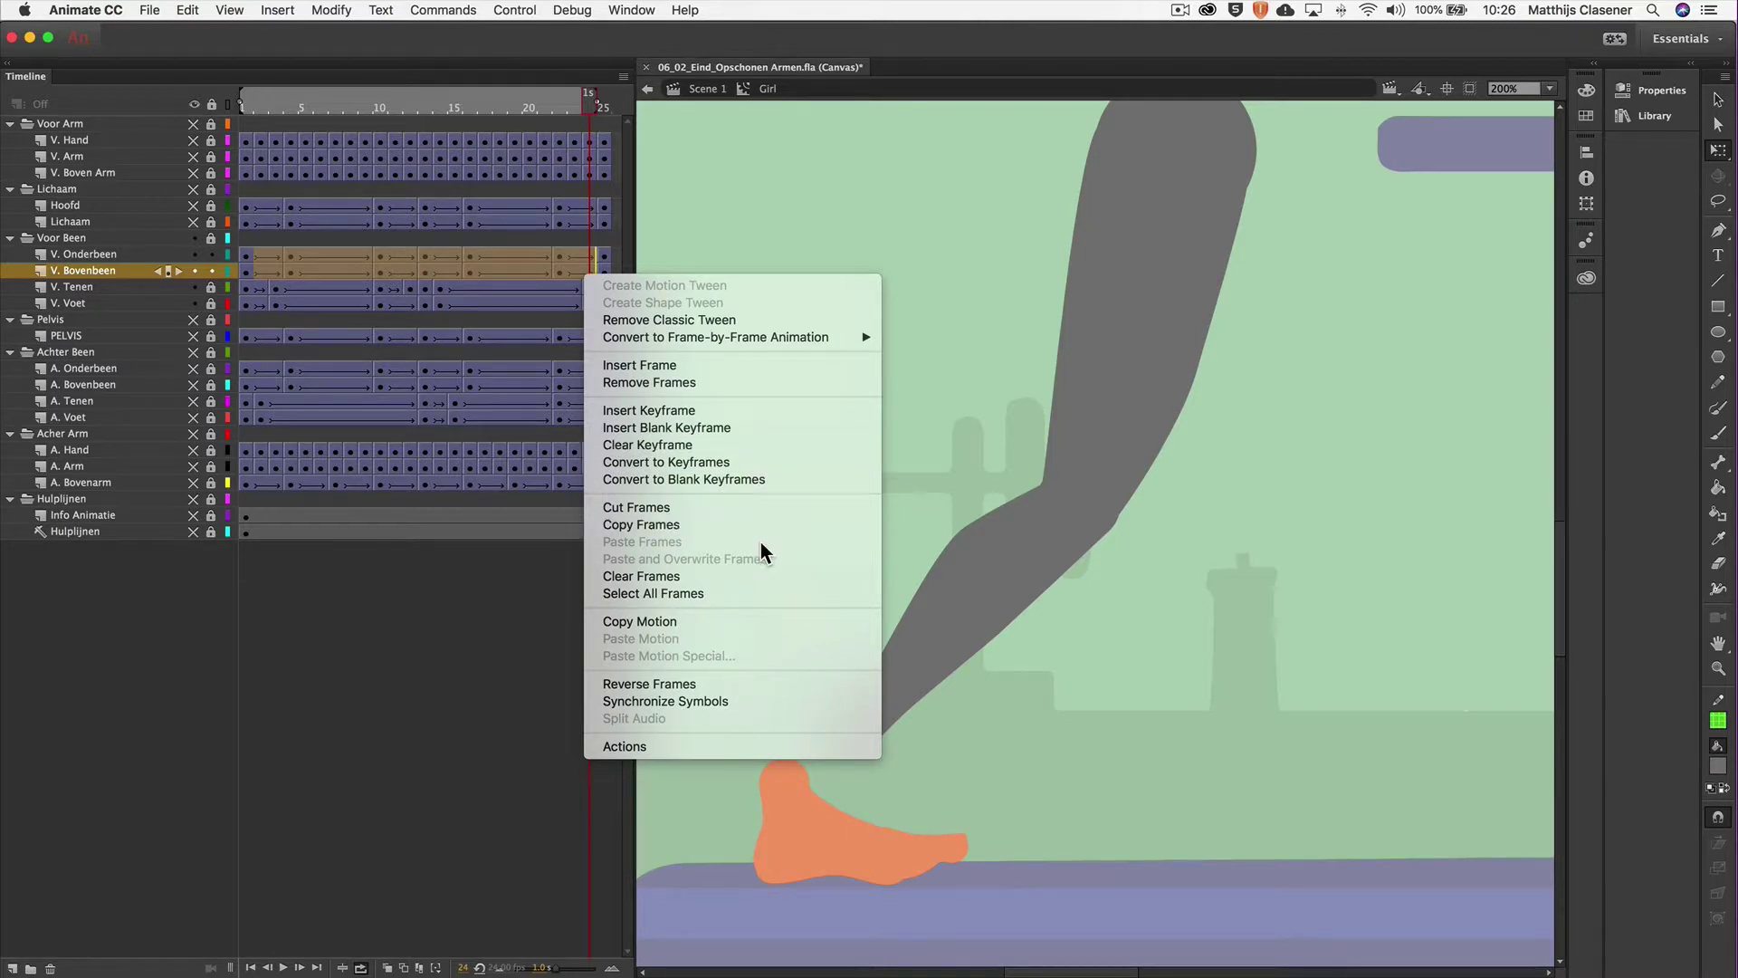
left_click(738, 463)
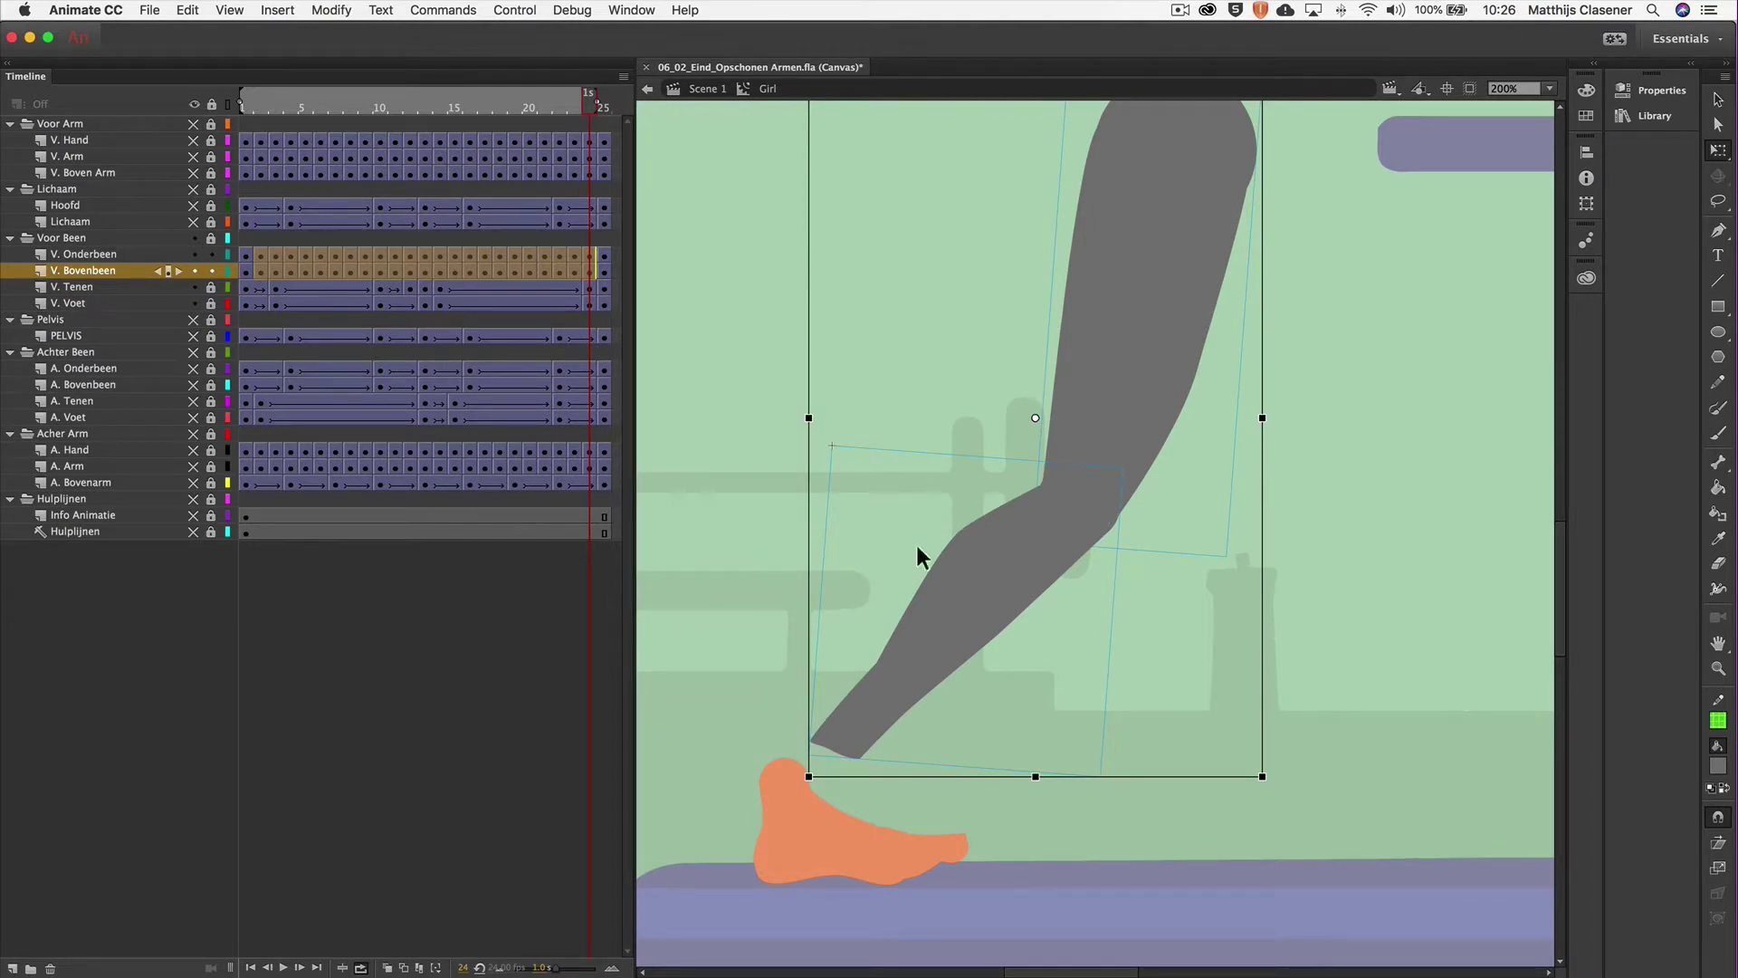
Compare how the front leg's ankle fits the foot at frames 1 and 2.
left_click(263, 110)
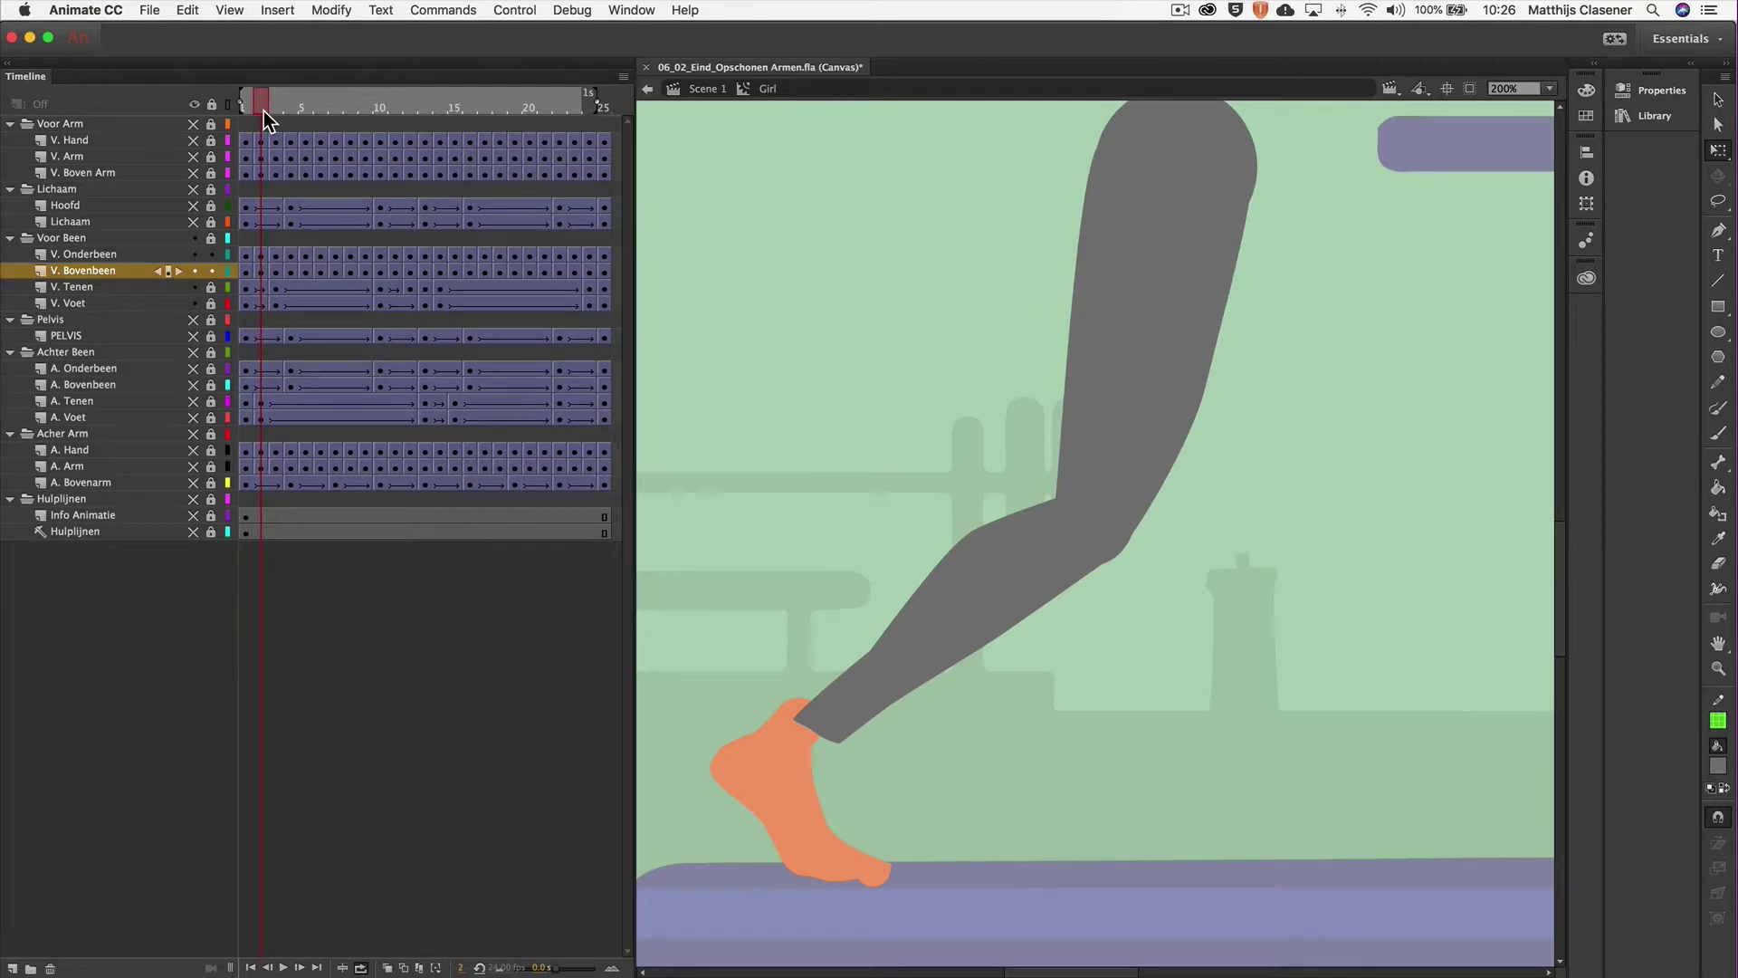
left_click(242, 111)
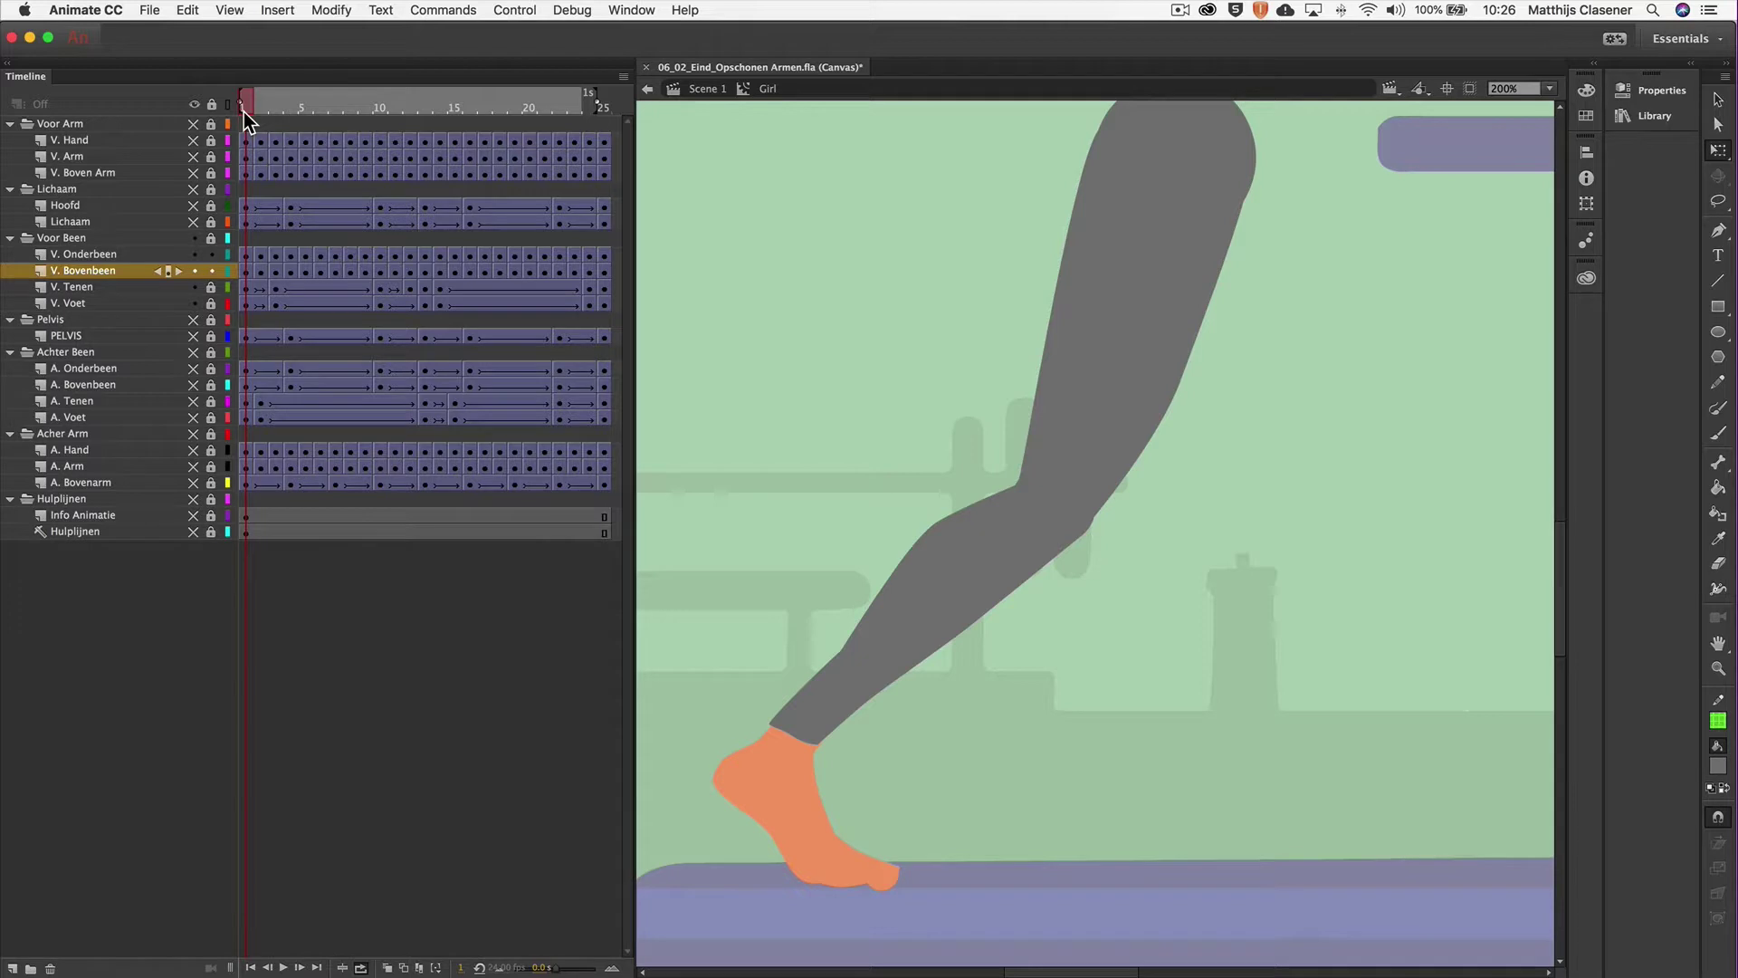
left_click(254, 110)
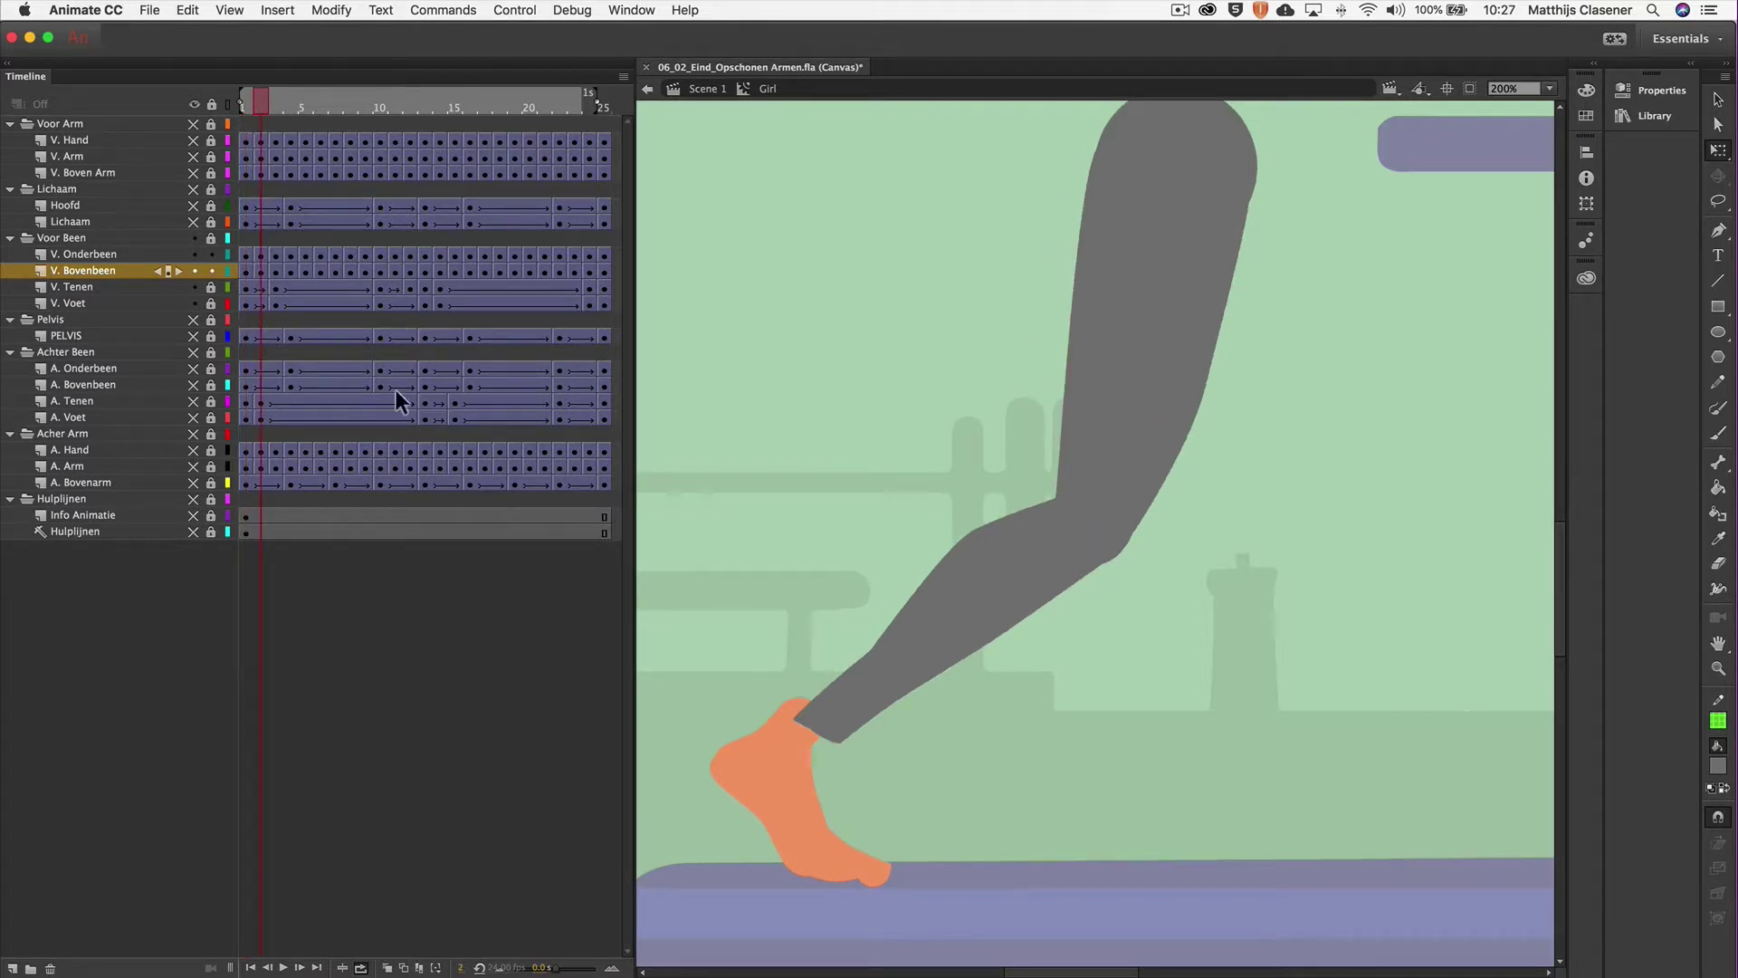
Try to rotate the front thigh and lower leg together about the hip at frame 2.
left_click(1110, 438)
left_click(938, 675)
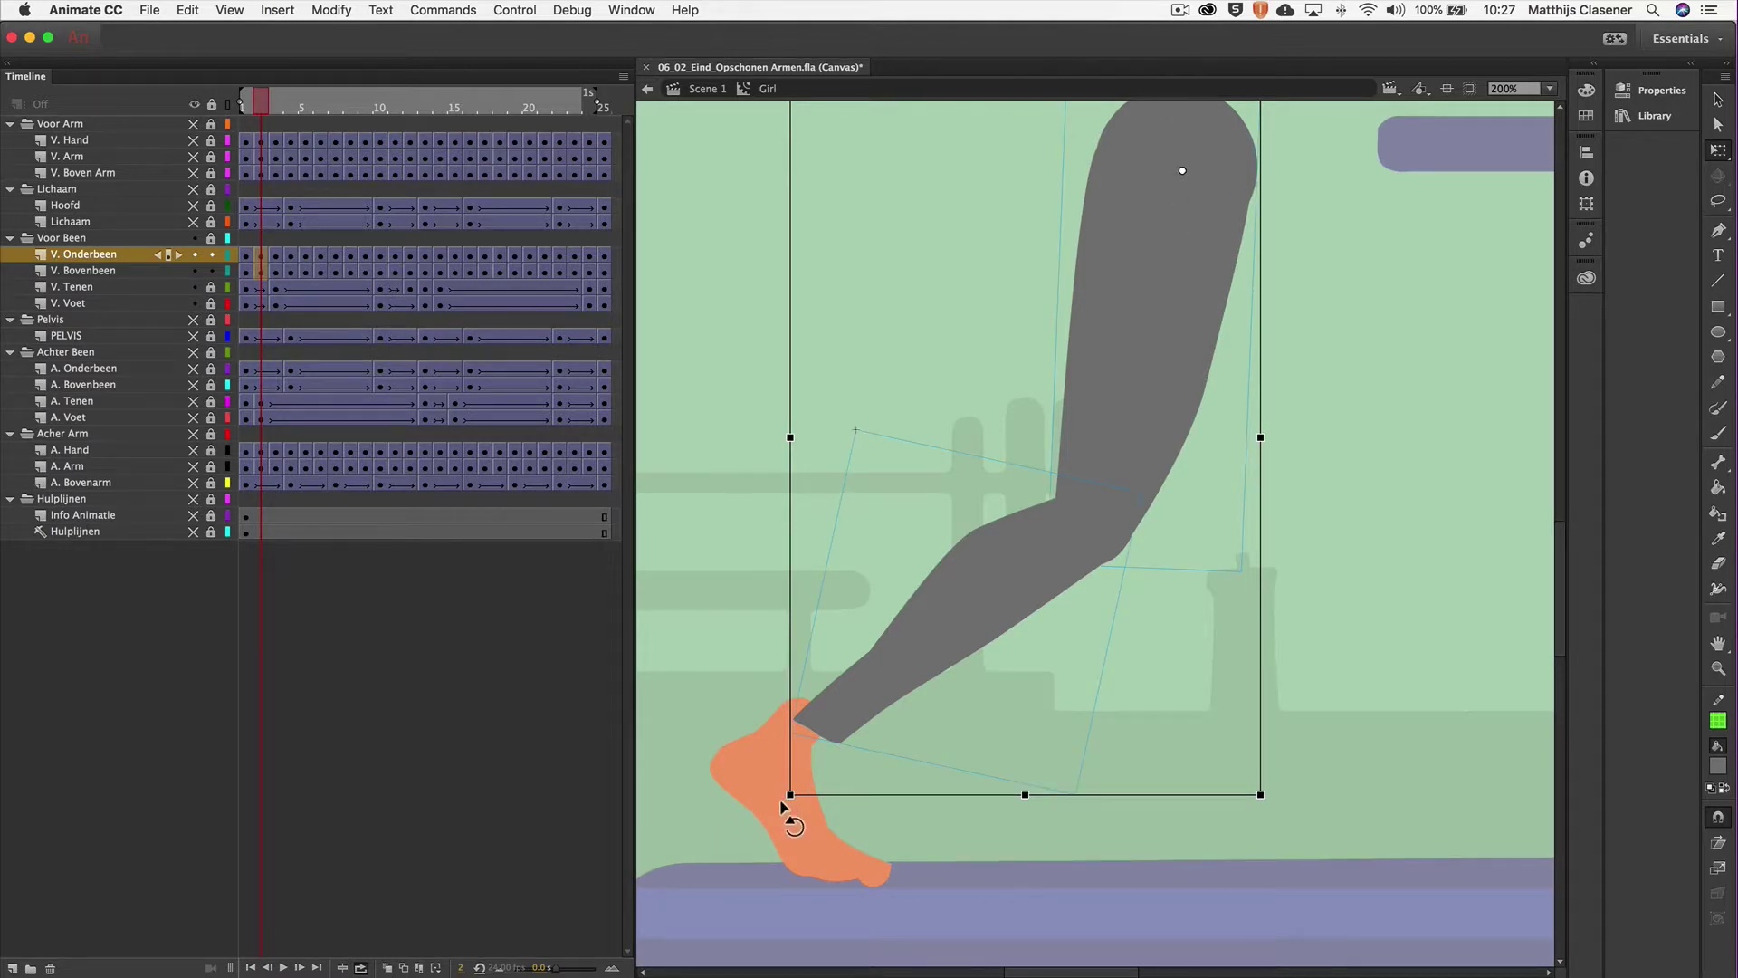
left_click_drag(780, 804, 771, 800)
Display the Voor Been layers as outlines, then move and rotate the lower leg at frame 2 to fit the knee and ankle.
left_click(228, 239)
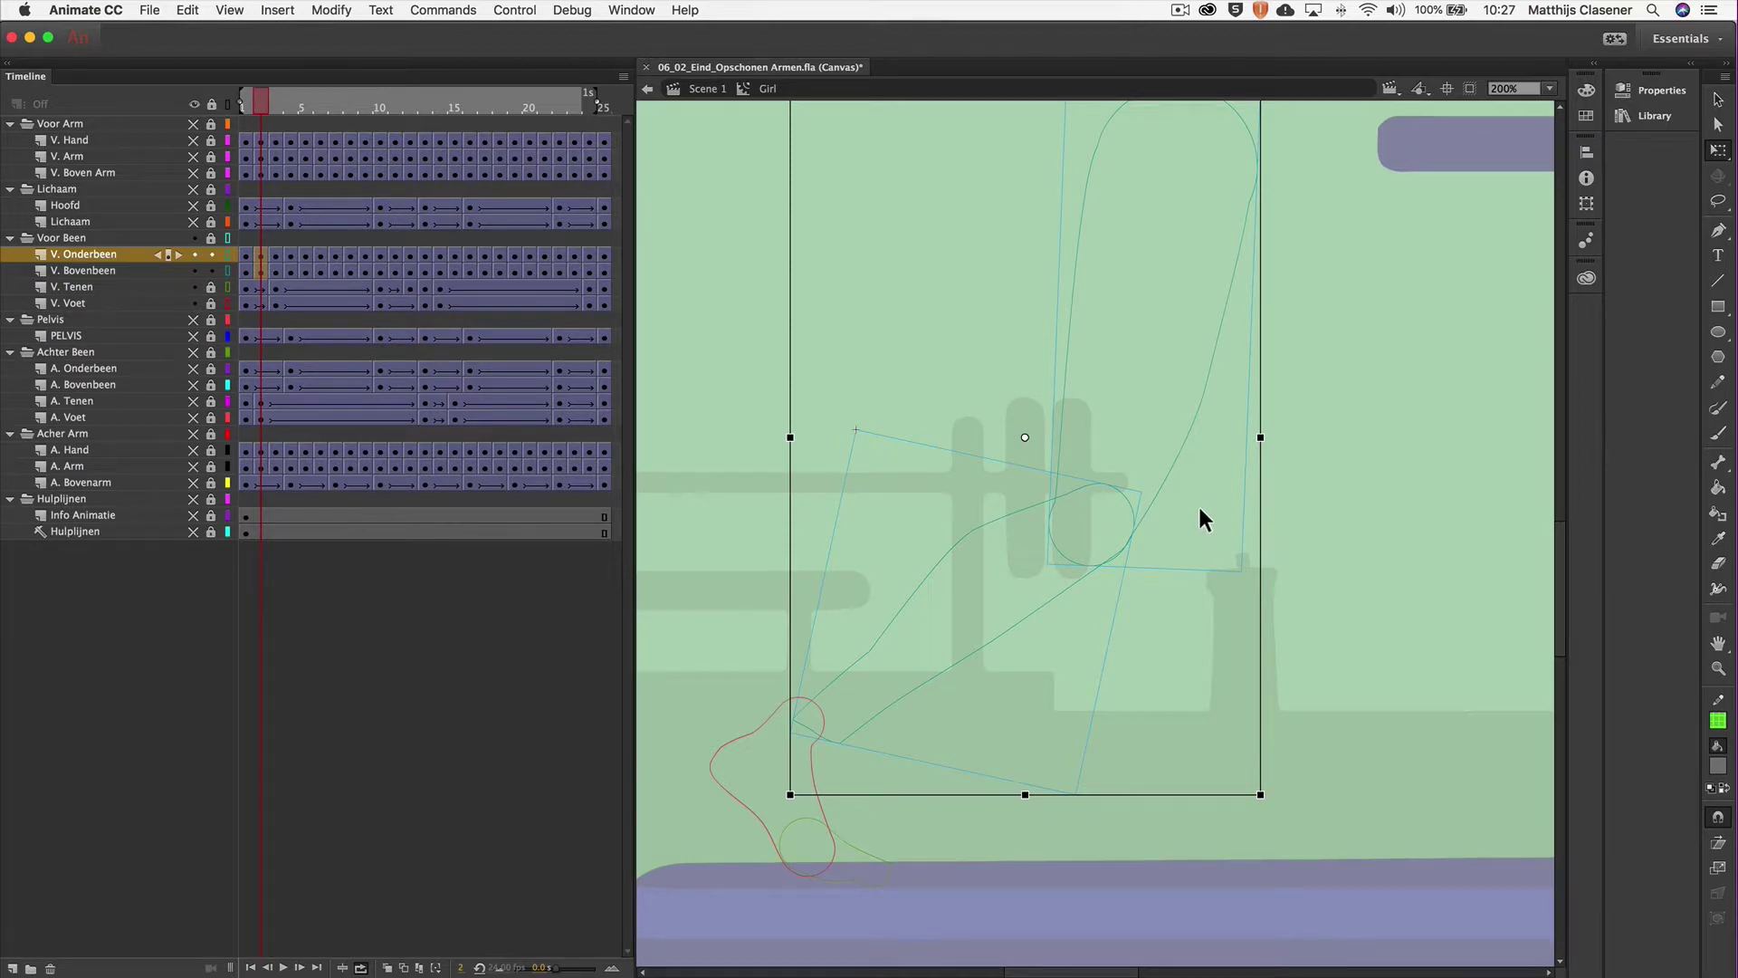
left_click(1401, 539)
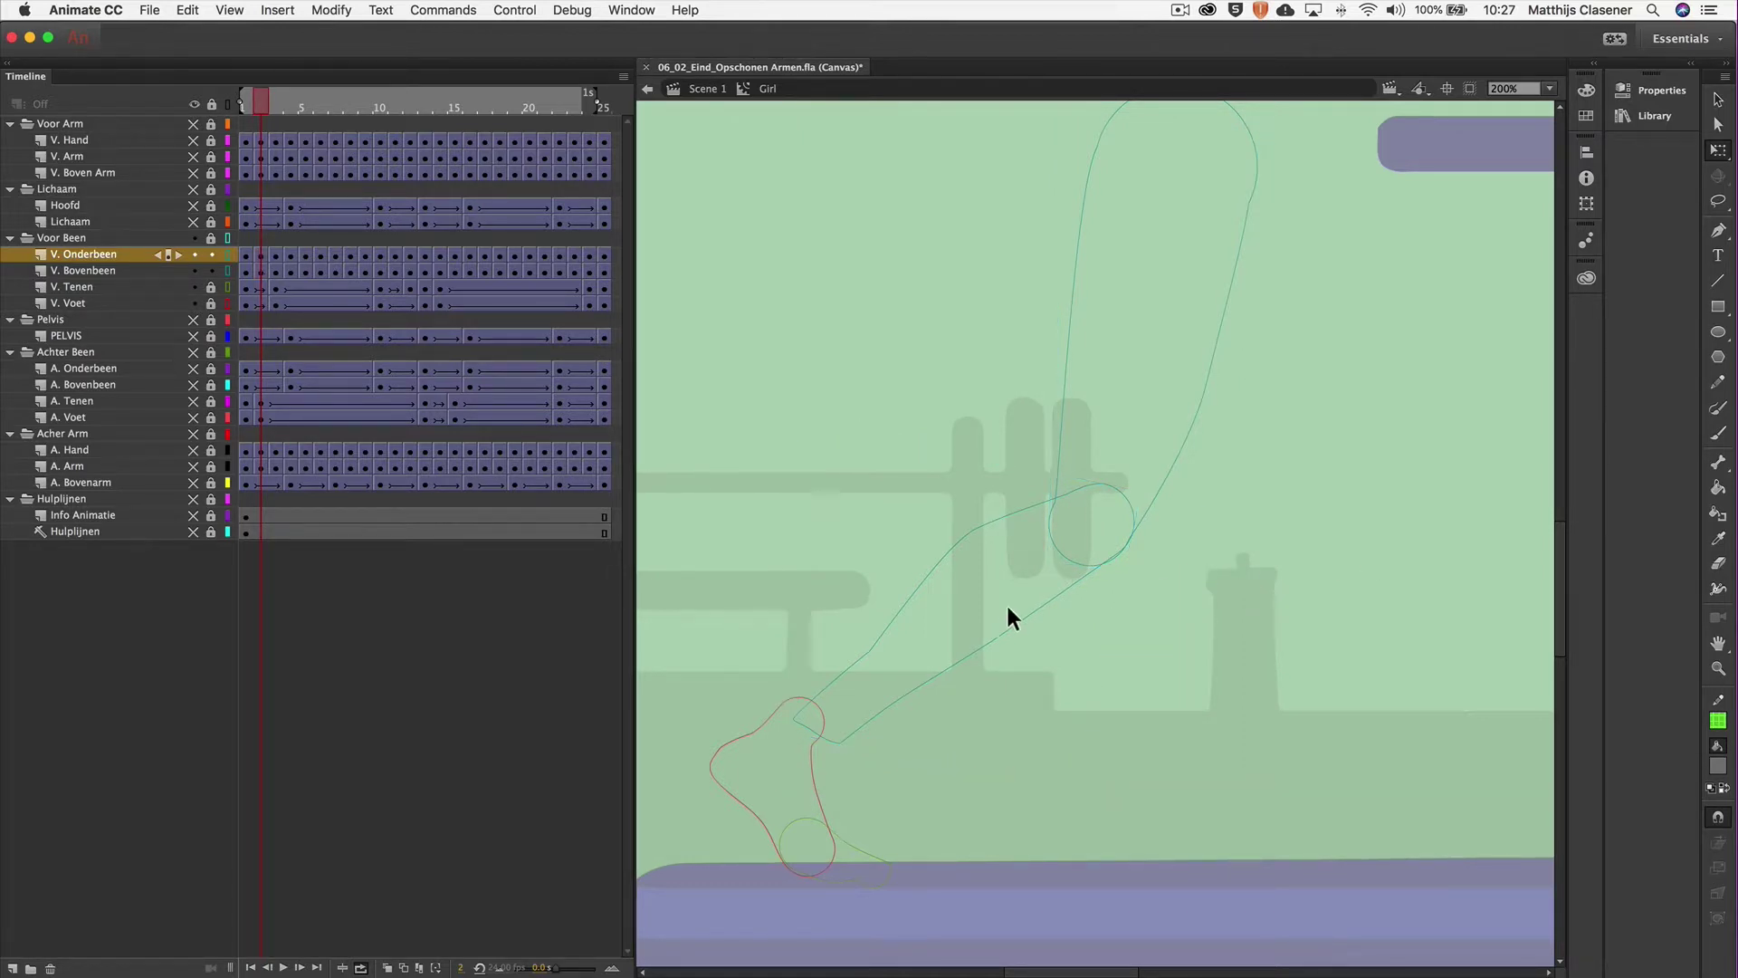
left_click(1051, 601)
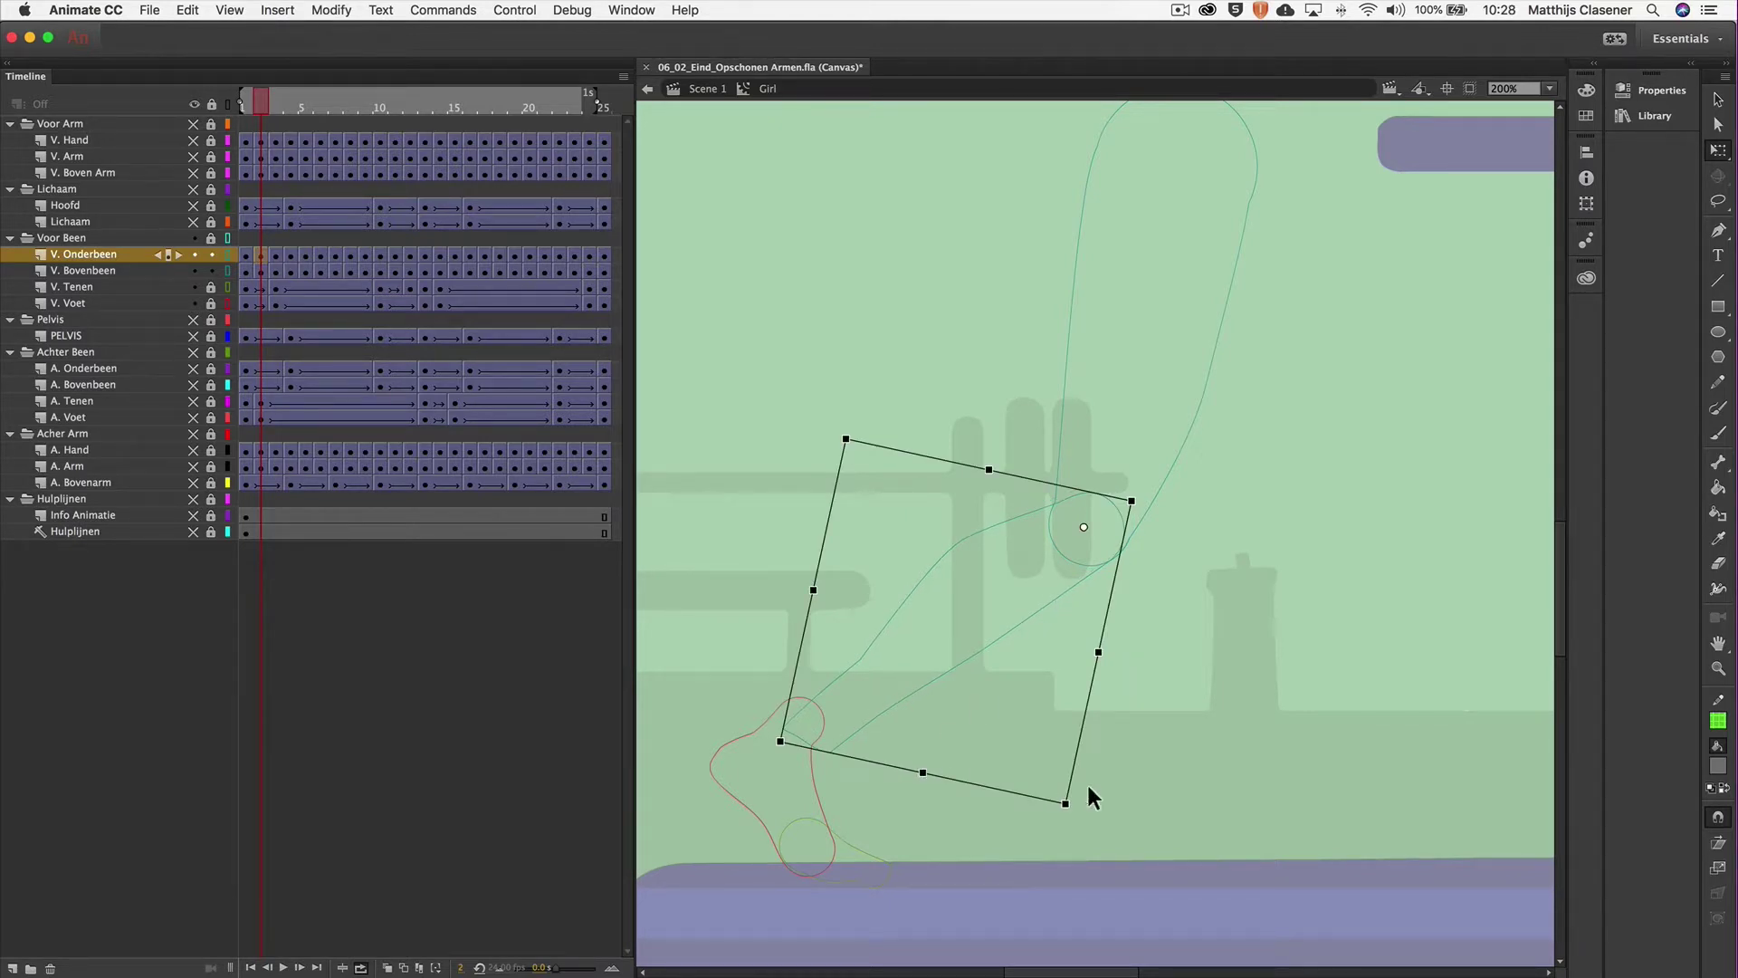
left_click_drag(1081, 815, 1066, 816)
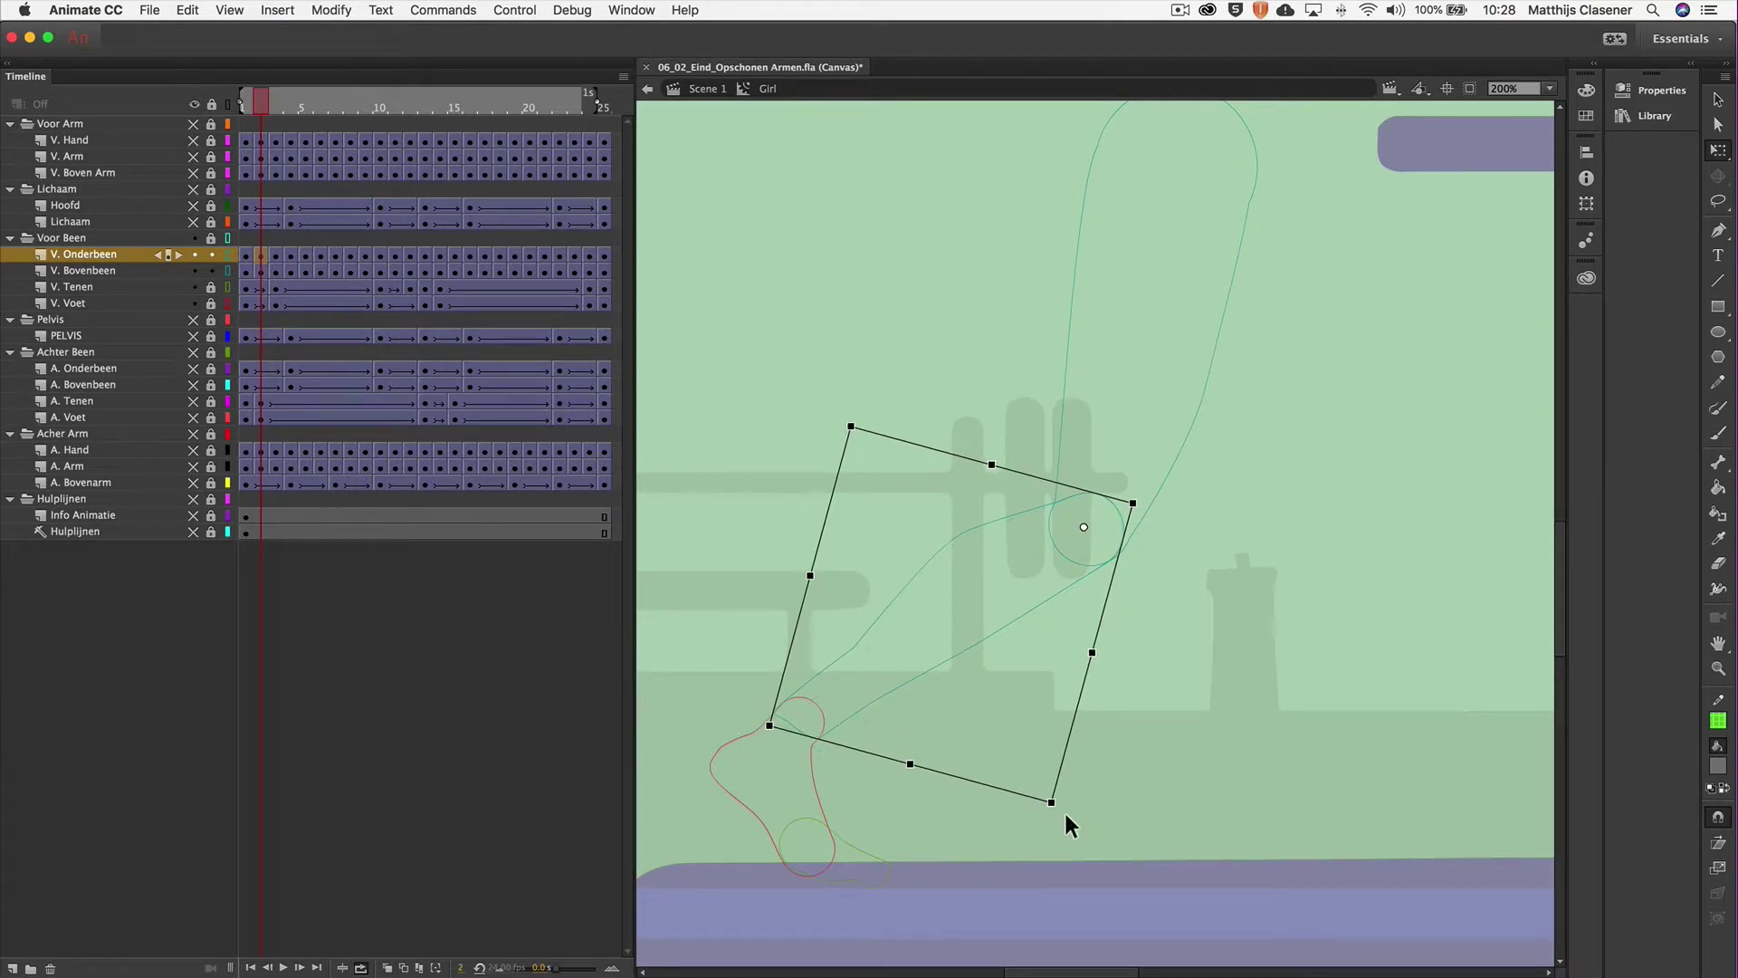
At frame 3, nudge the front lower leg slightly left and down into the knee joint and rotate it towards the ankle.
left_click(264, 101)
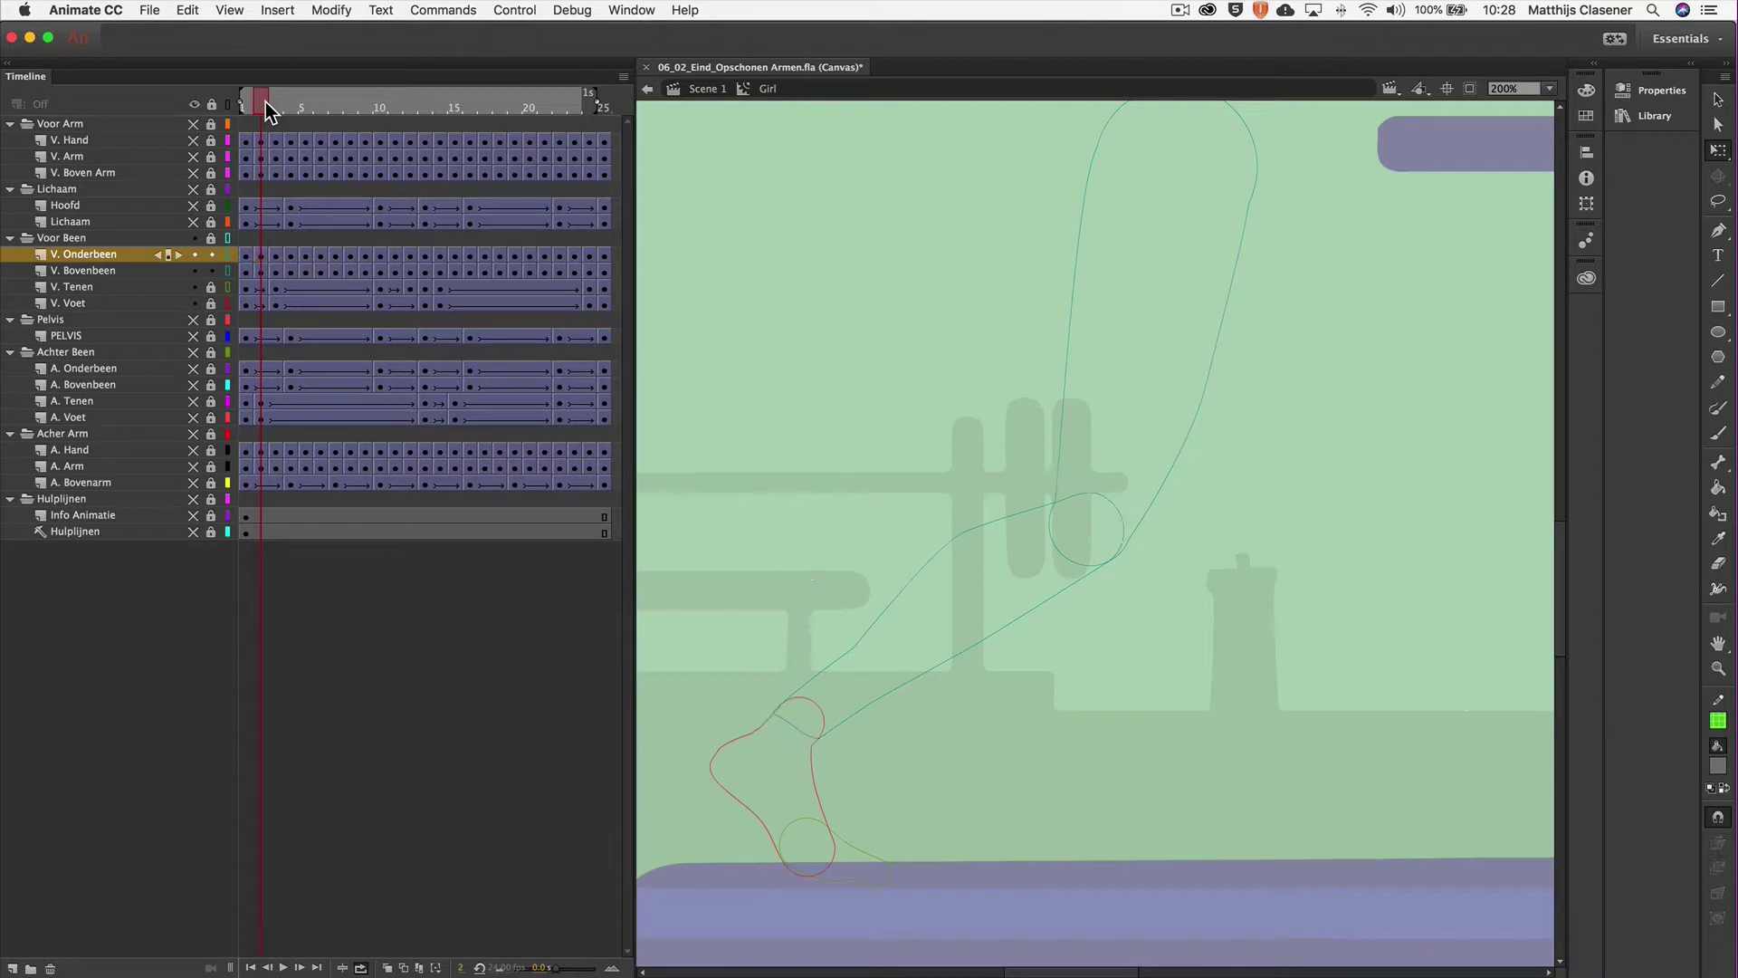
left_click(274, 101)
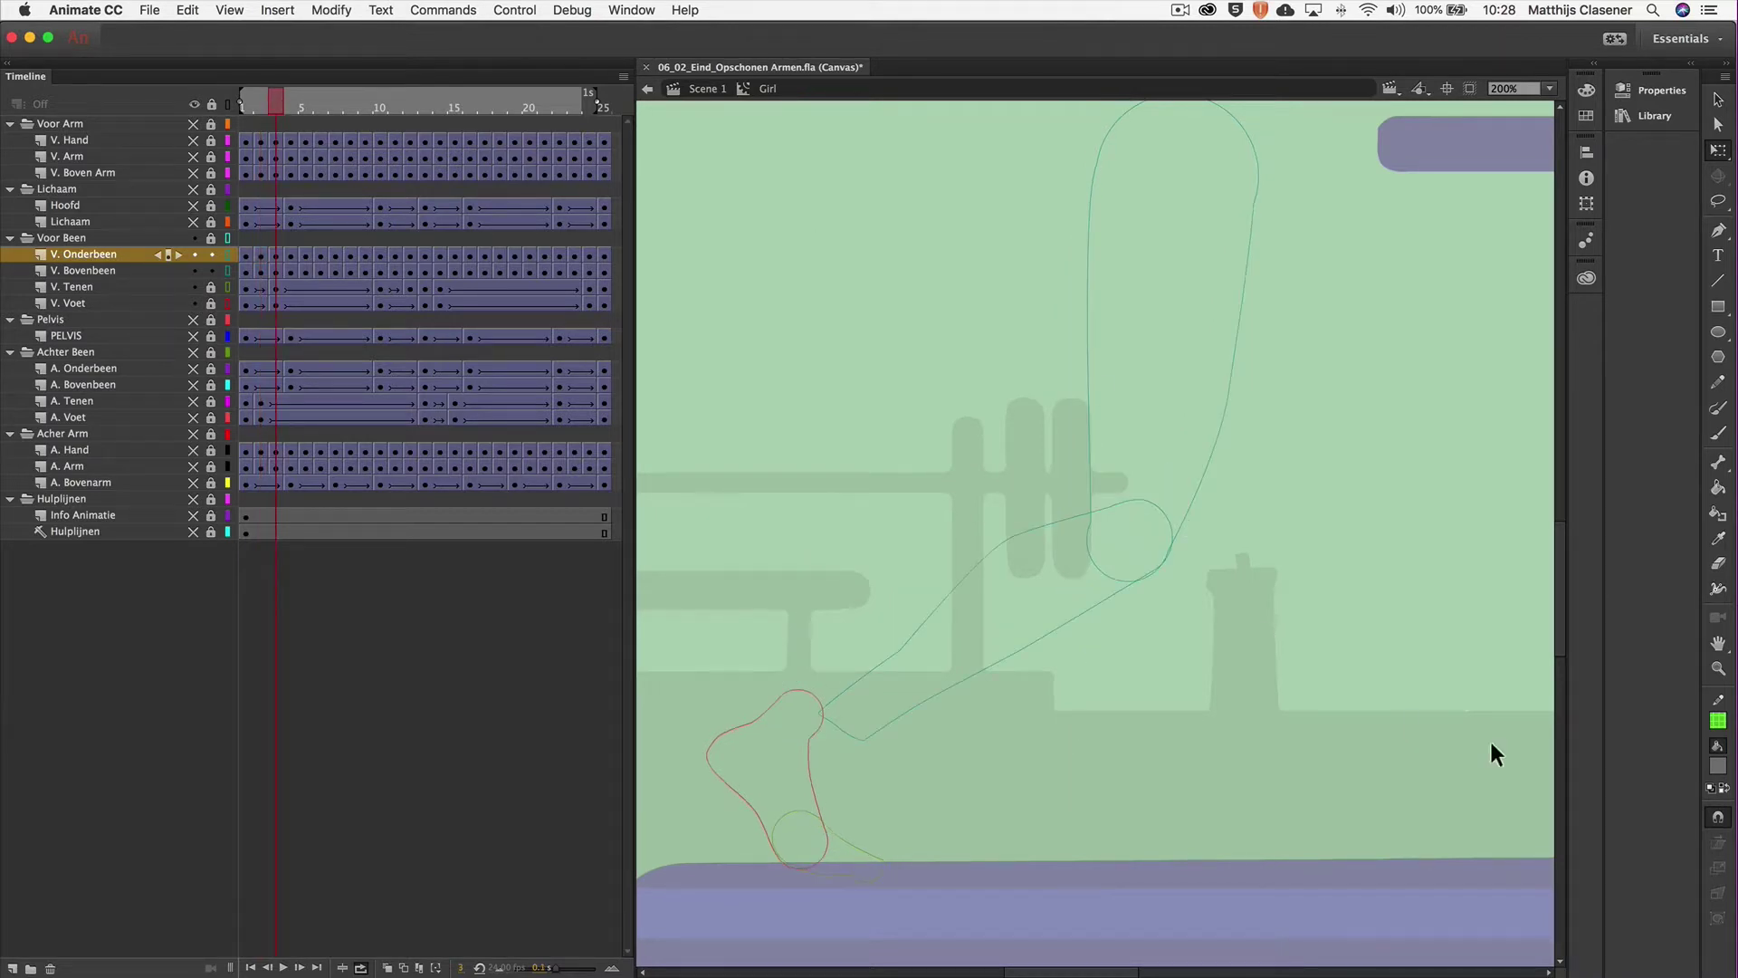
left_click(1089, 608)
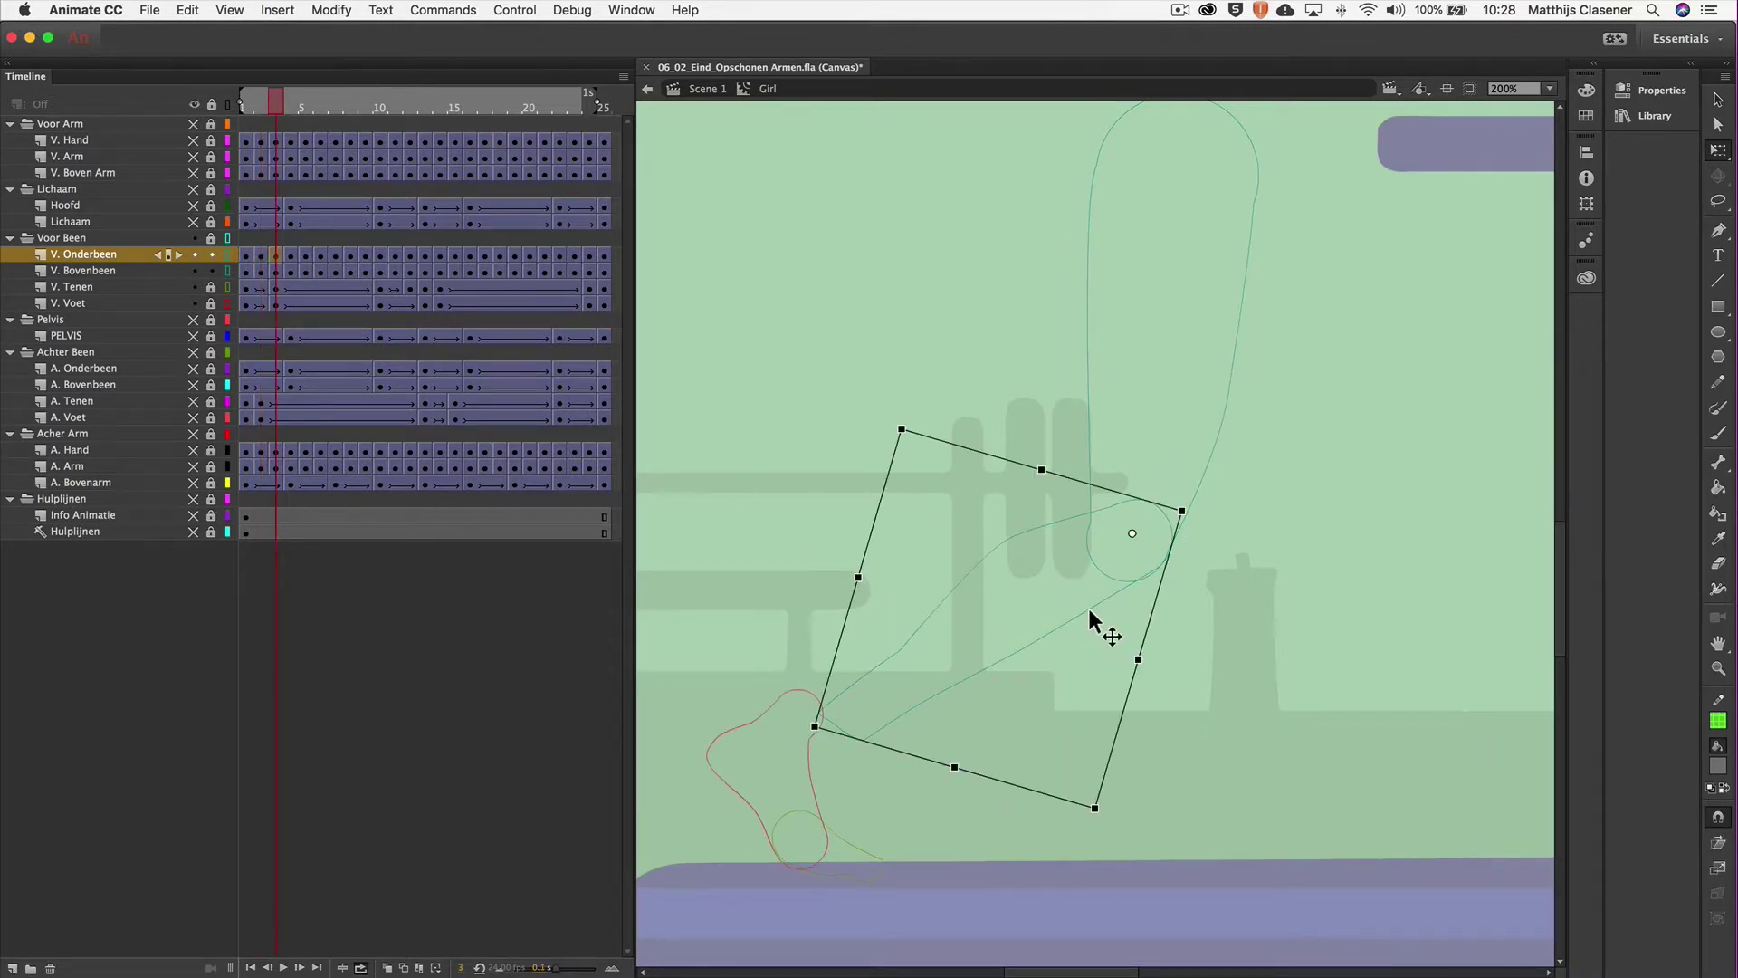
left_click_drag(1089, 605, 1079, 607)
key("Down")
key("Down")
key("Down")
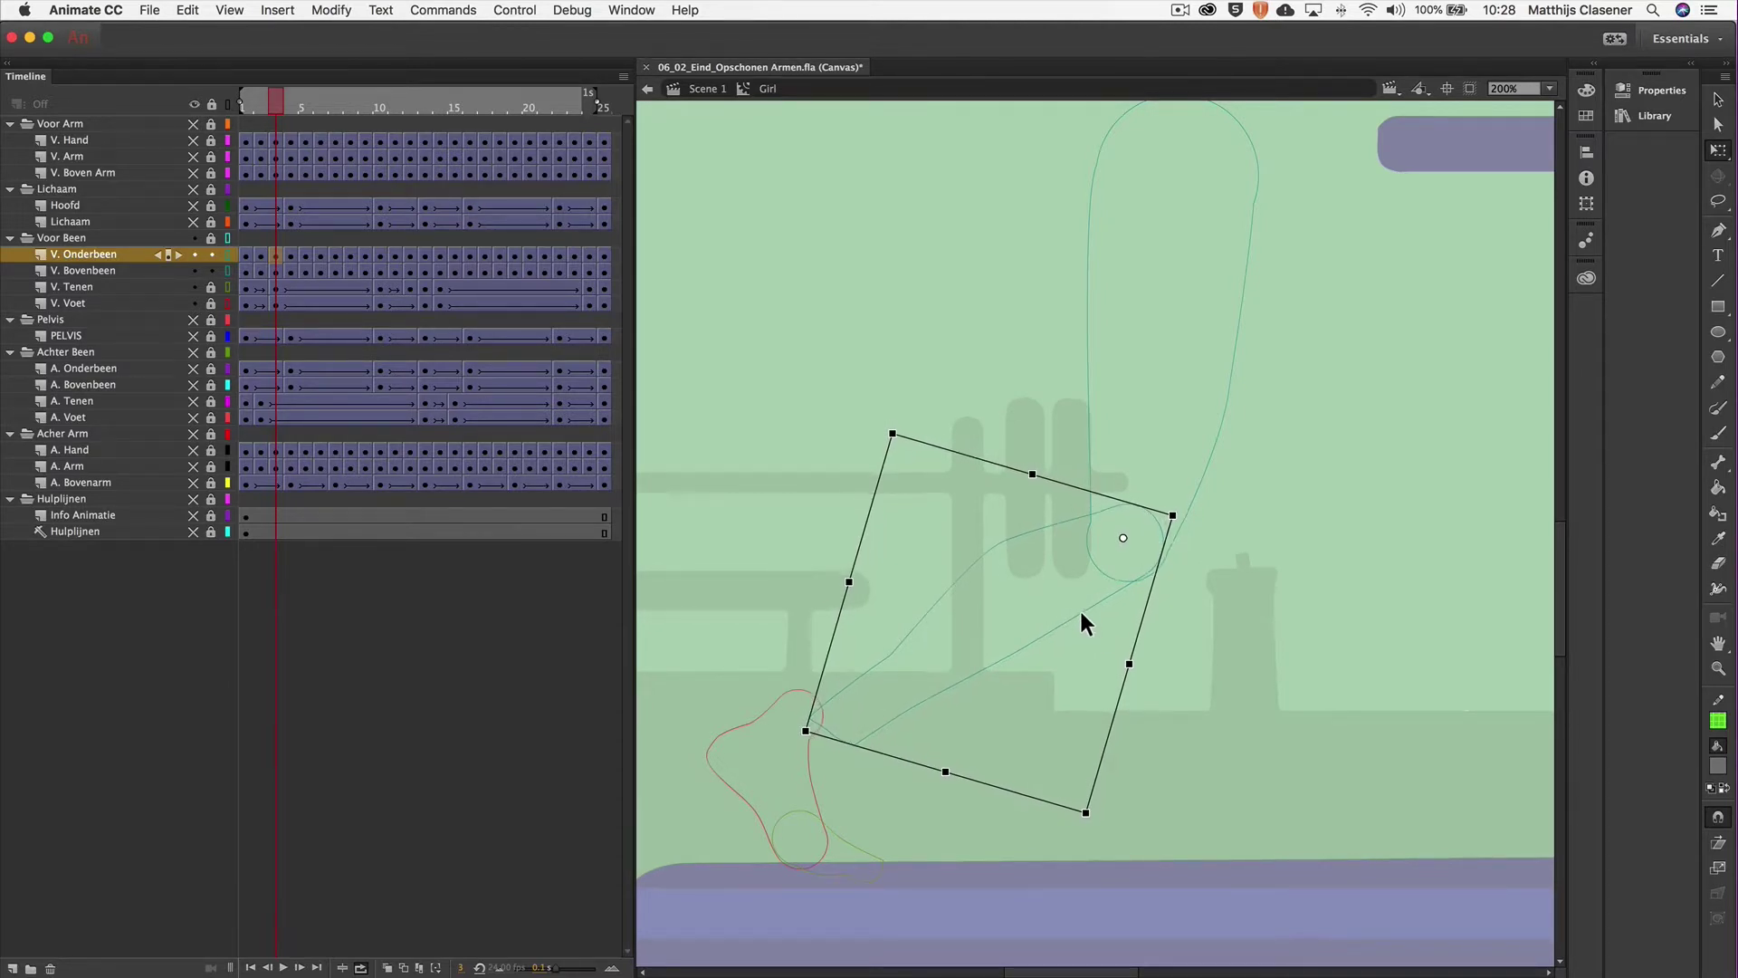
key("Right")
left_click_drag(810, 756, 786, 718)
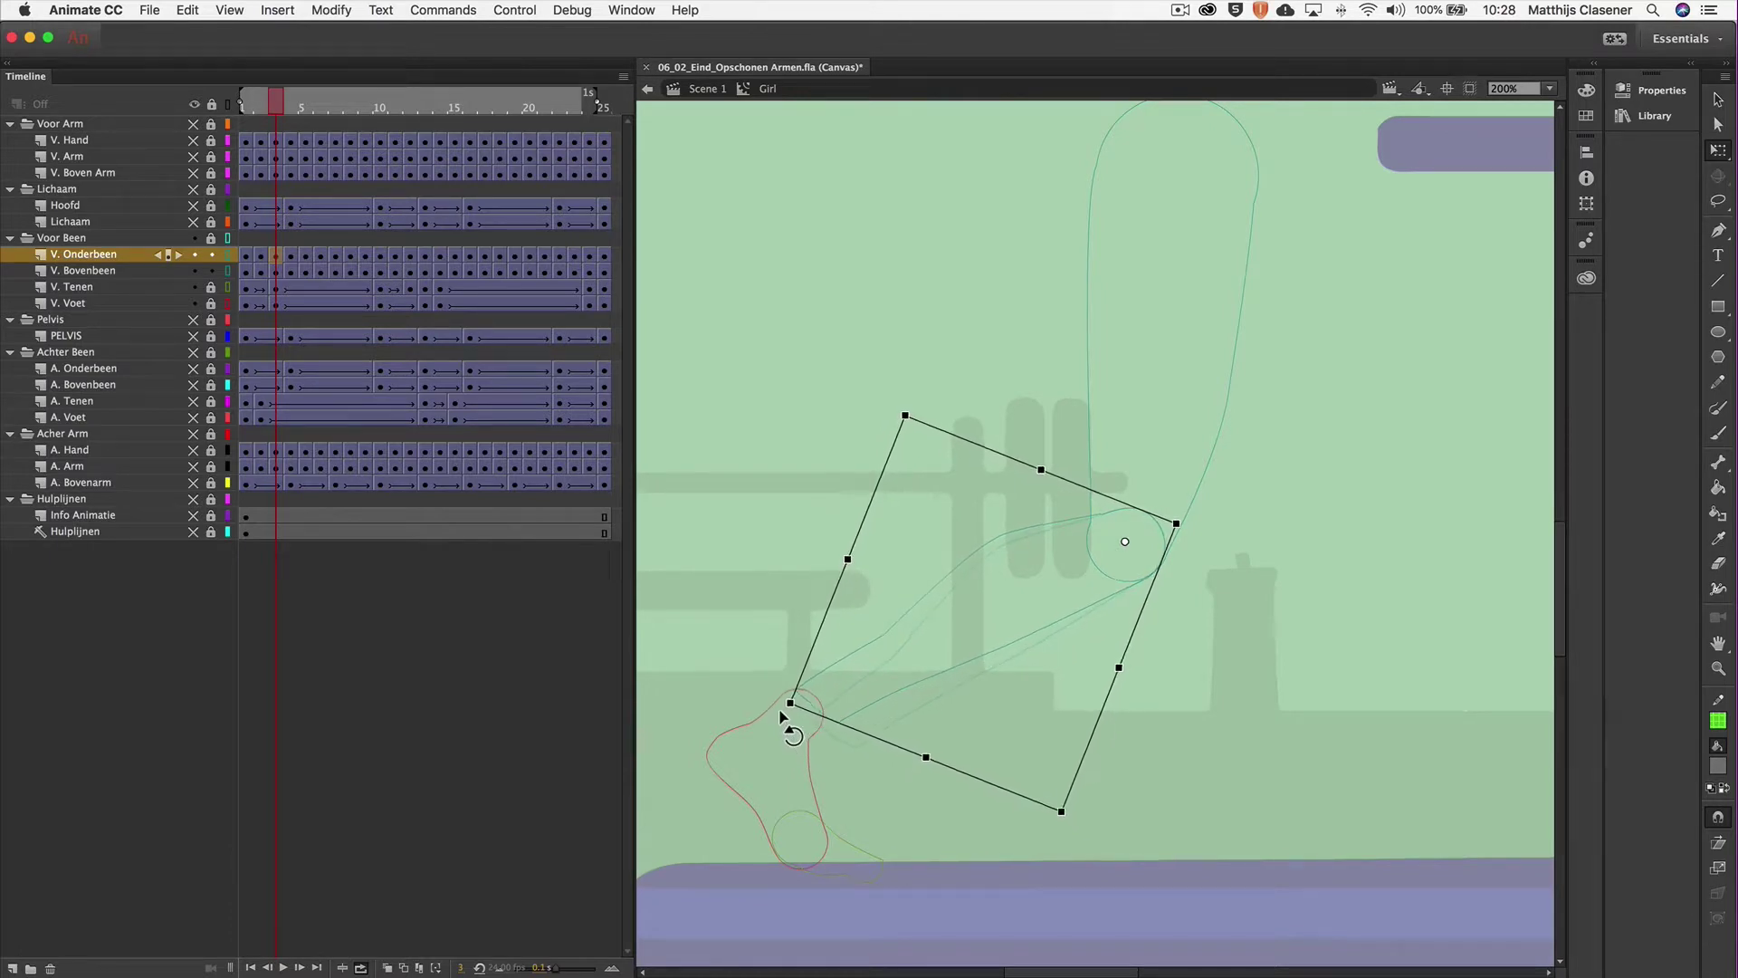
At frame 3, rotate both front leg parts slightly backward about the hip, and rotate the lower leg about the knee onto the ankle.
left_click(1208, 464)
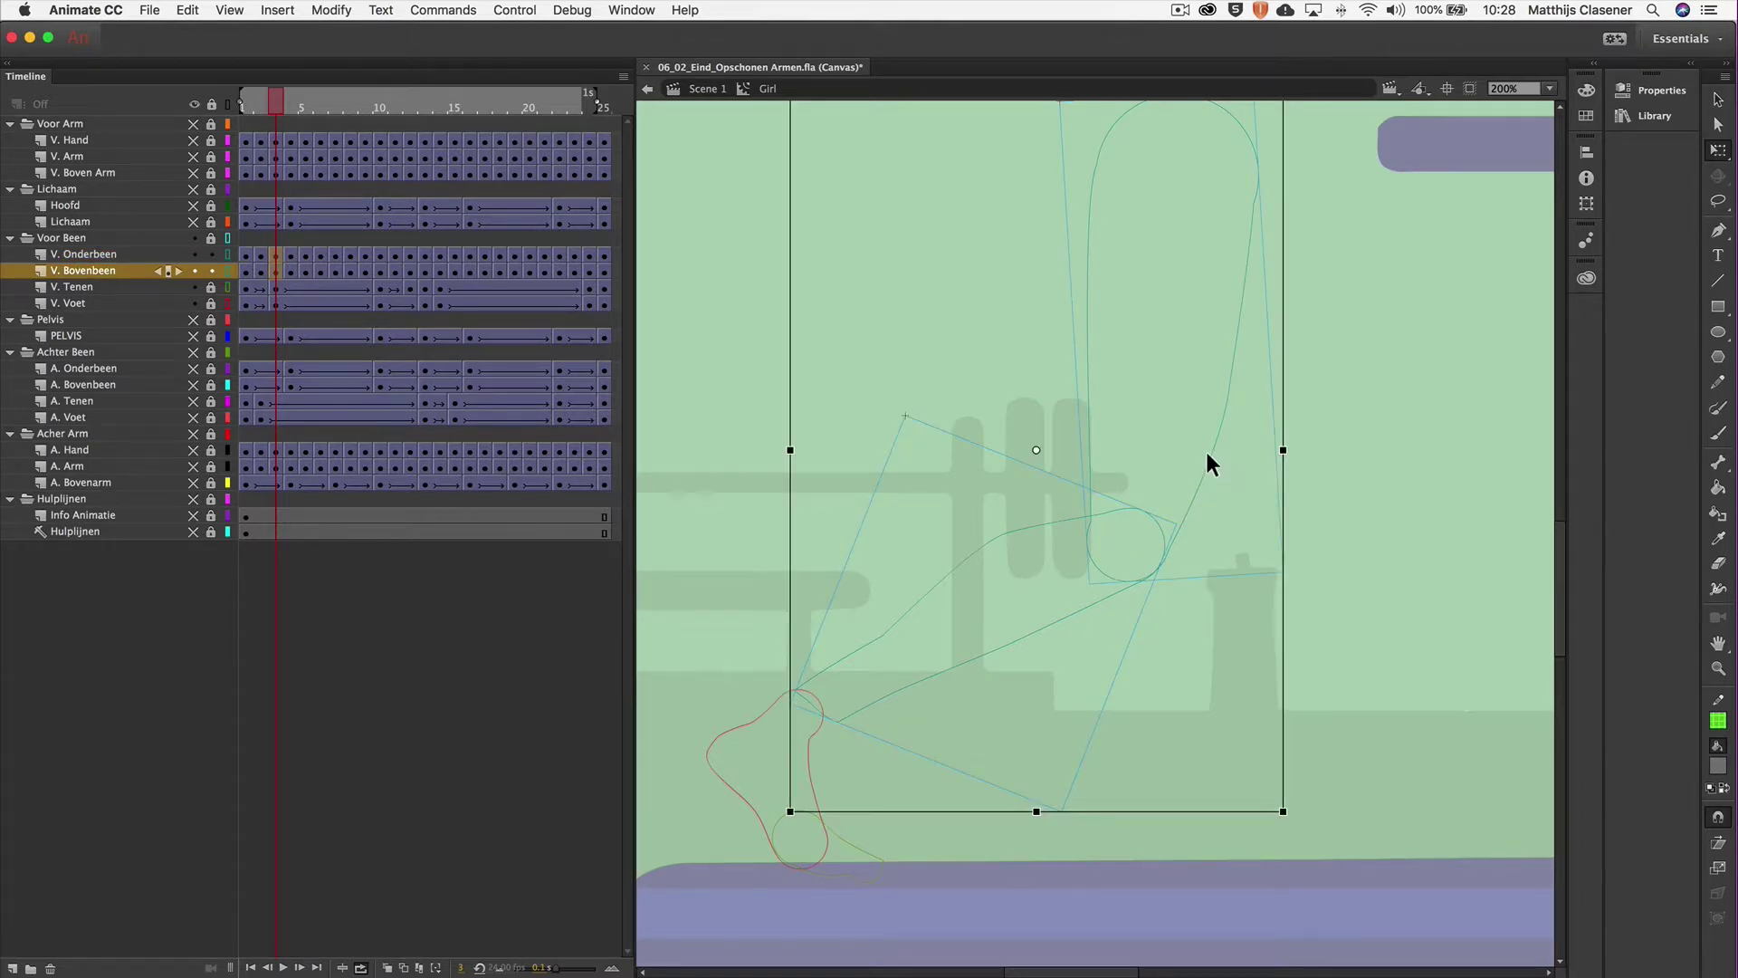
left_click_drag(1034, 449, 1133, 217)
left_click_drag(1295, 821, 1267, 826)
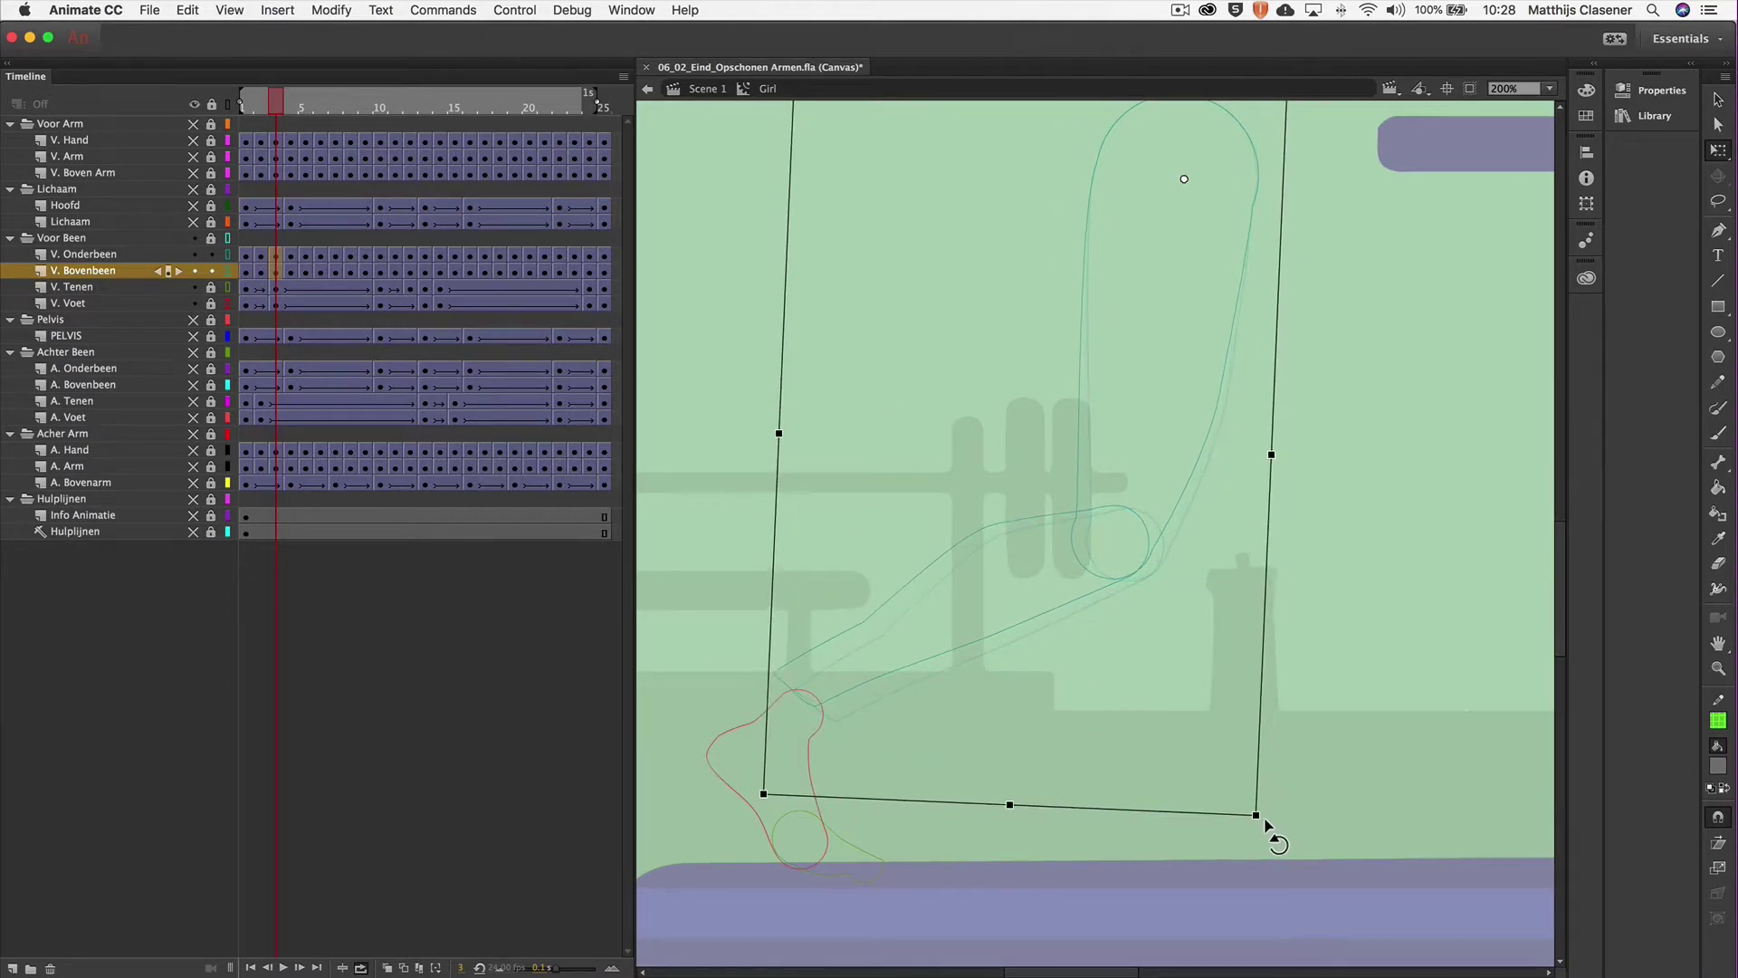
key("super+z")
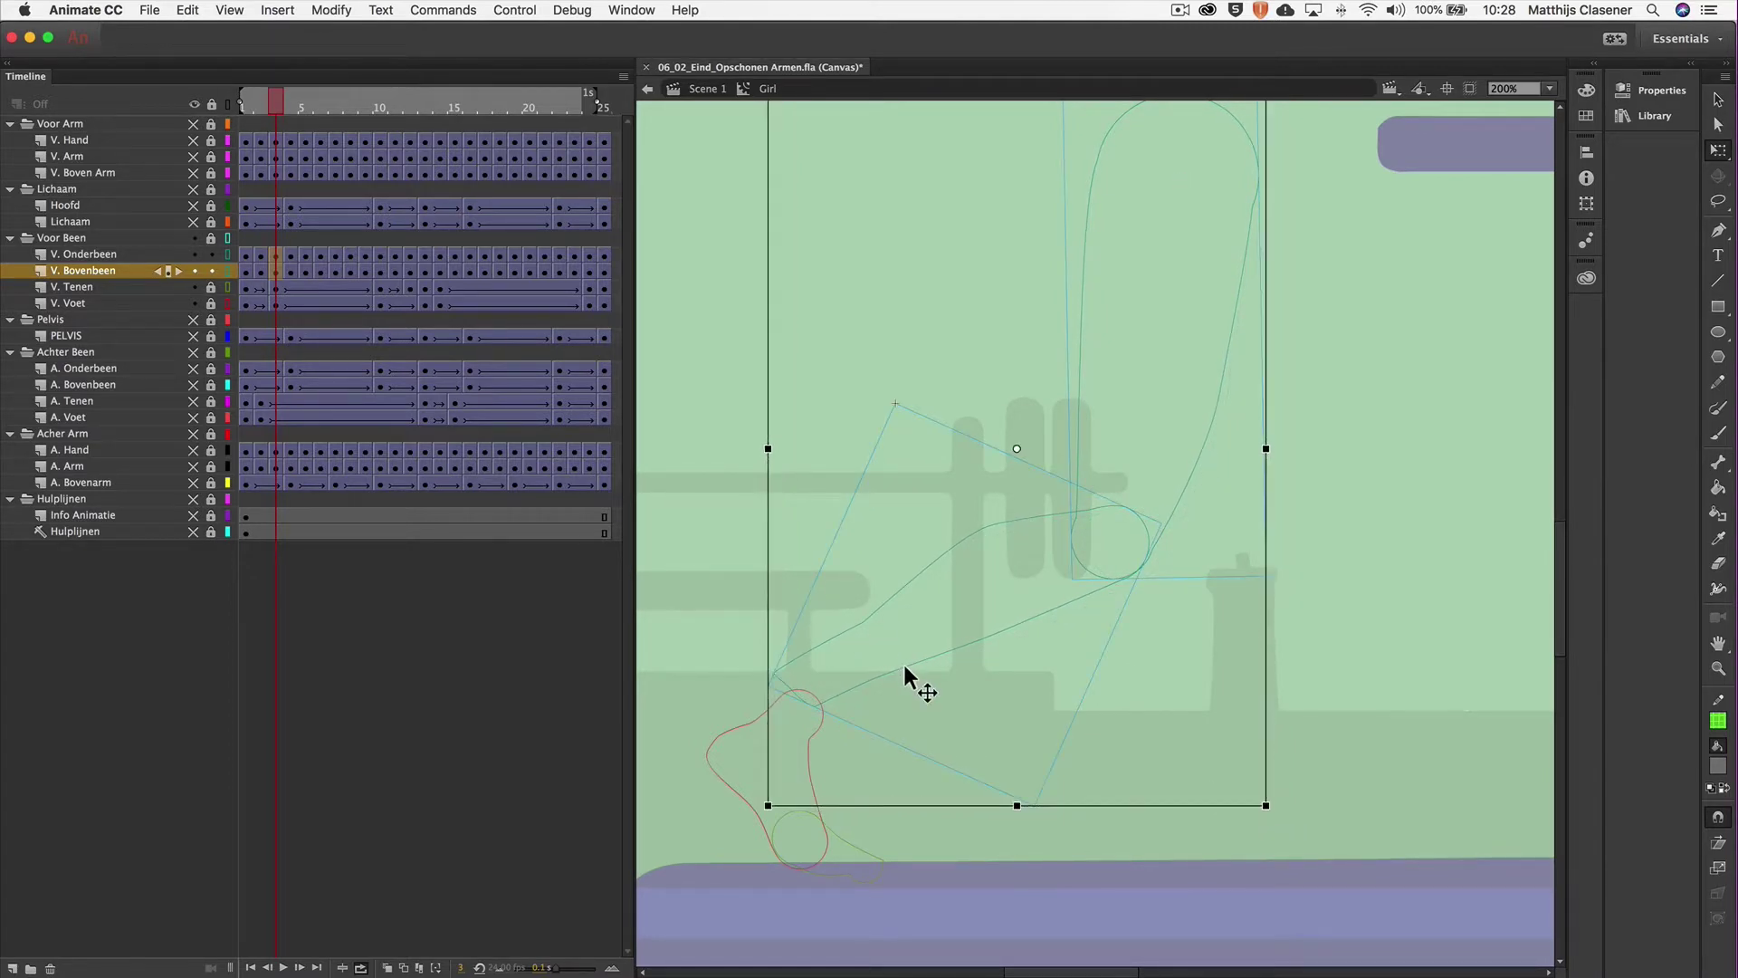
left_click(1057, 641)
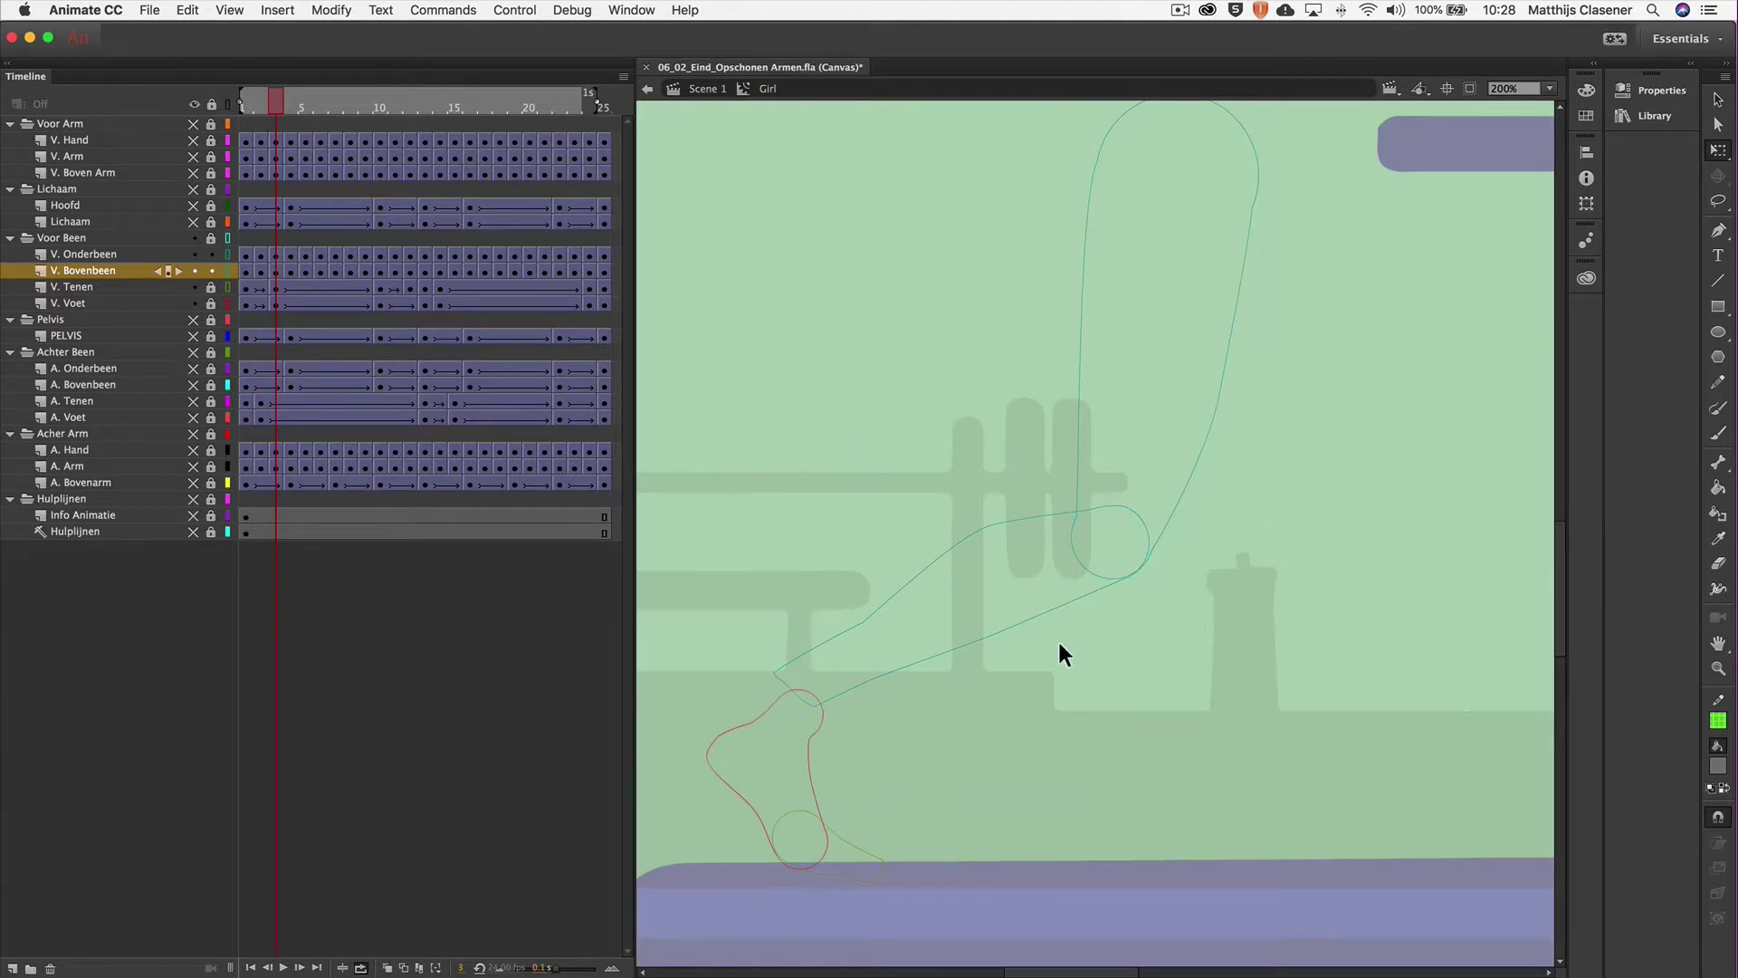
left_click(974, 584)
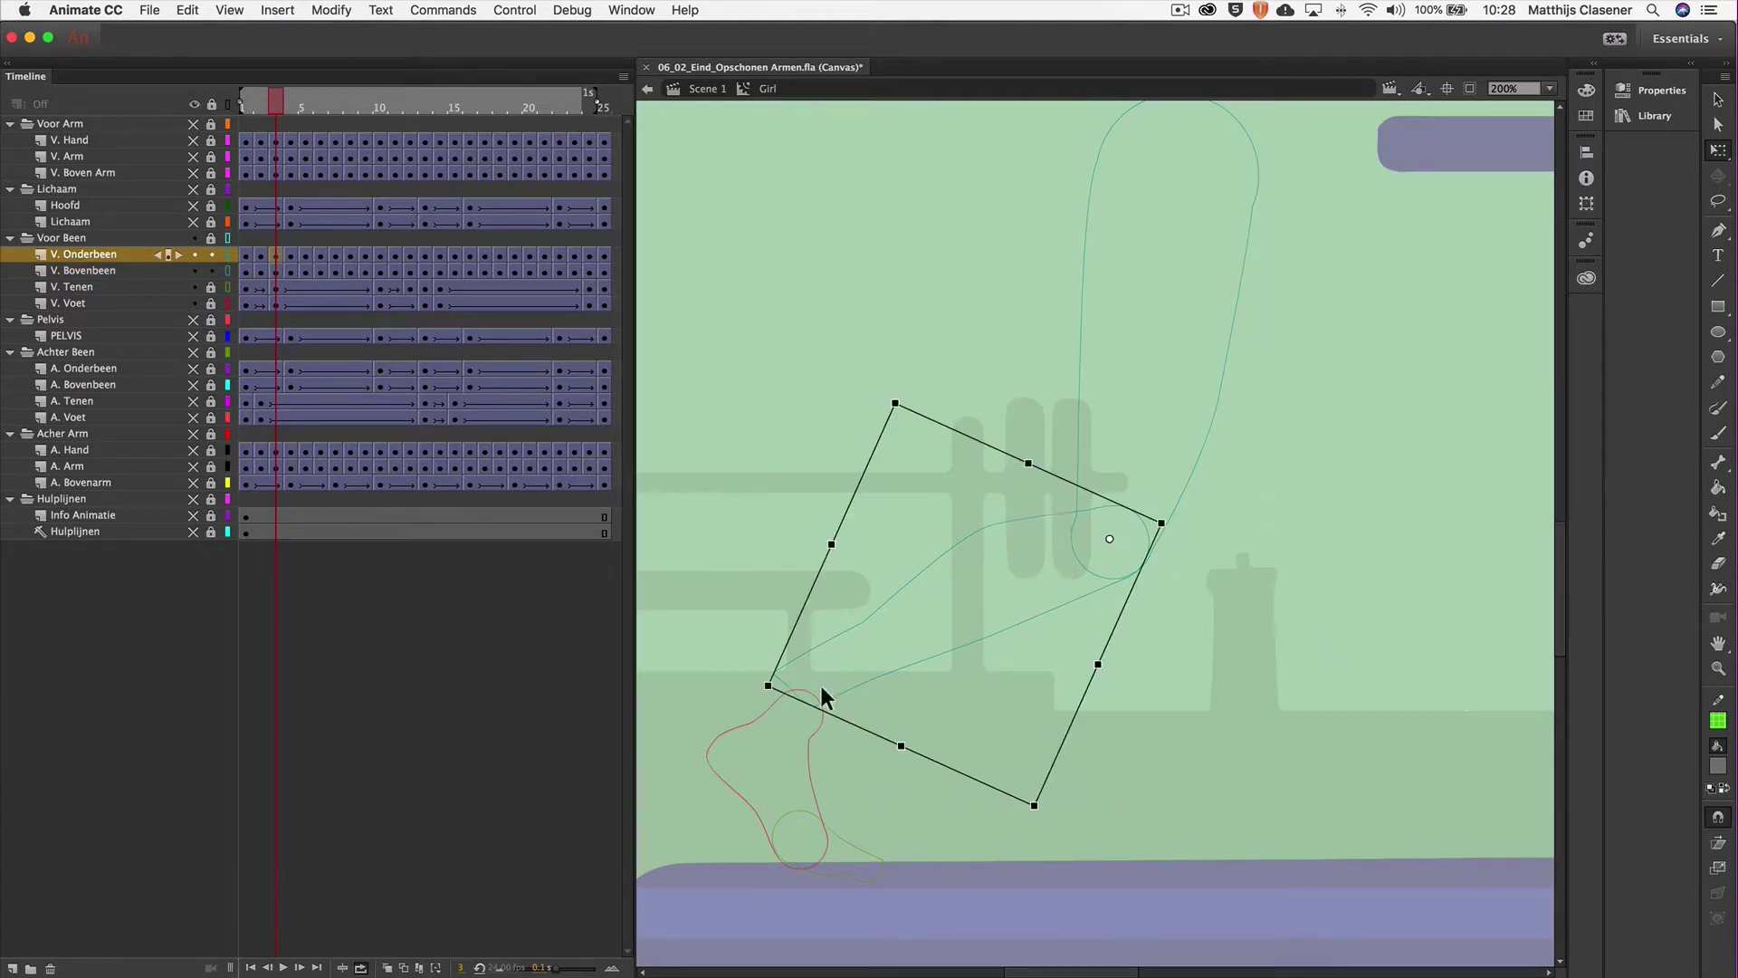
left_click_drag(753, 686, 768, 710)
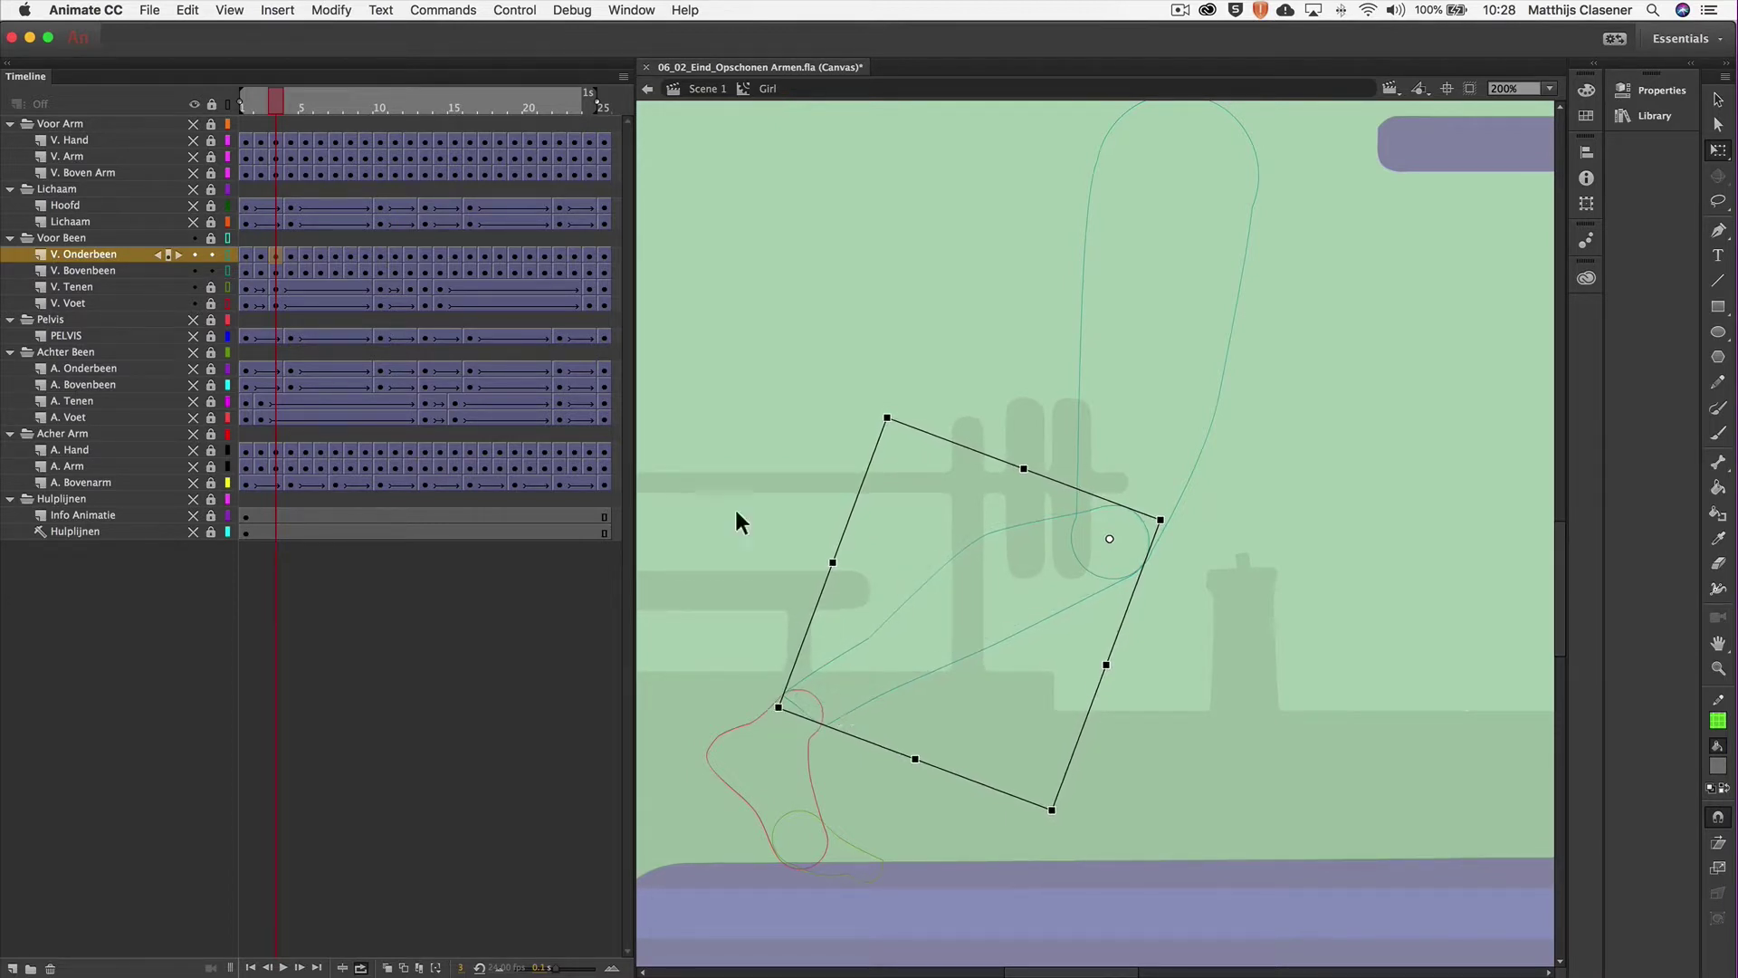
At frame 21, rotate the front thigh and lower leg together slightly forward about the hip.
left_click_drag(275, 102, 289, 100)
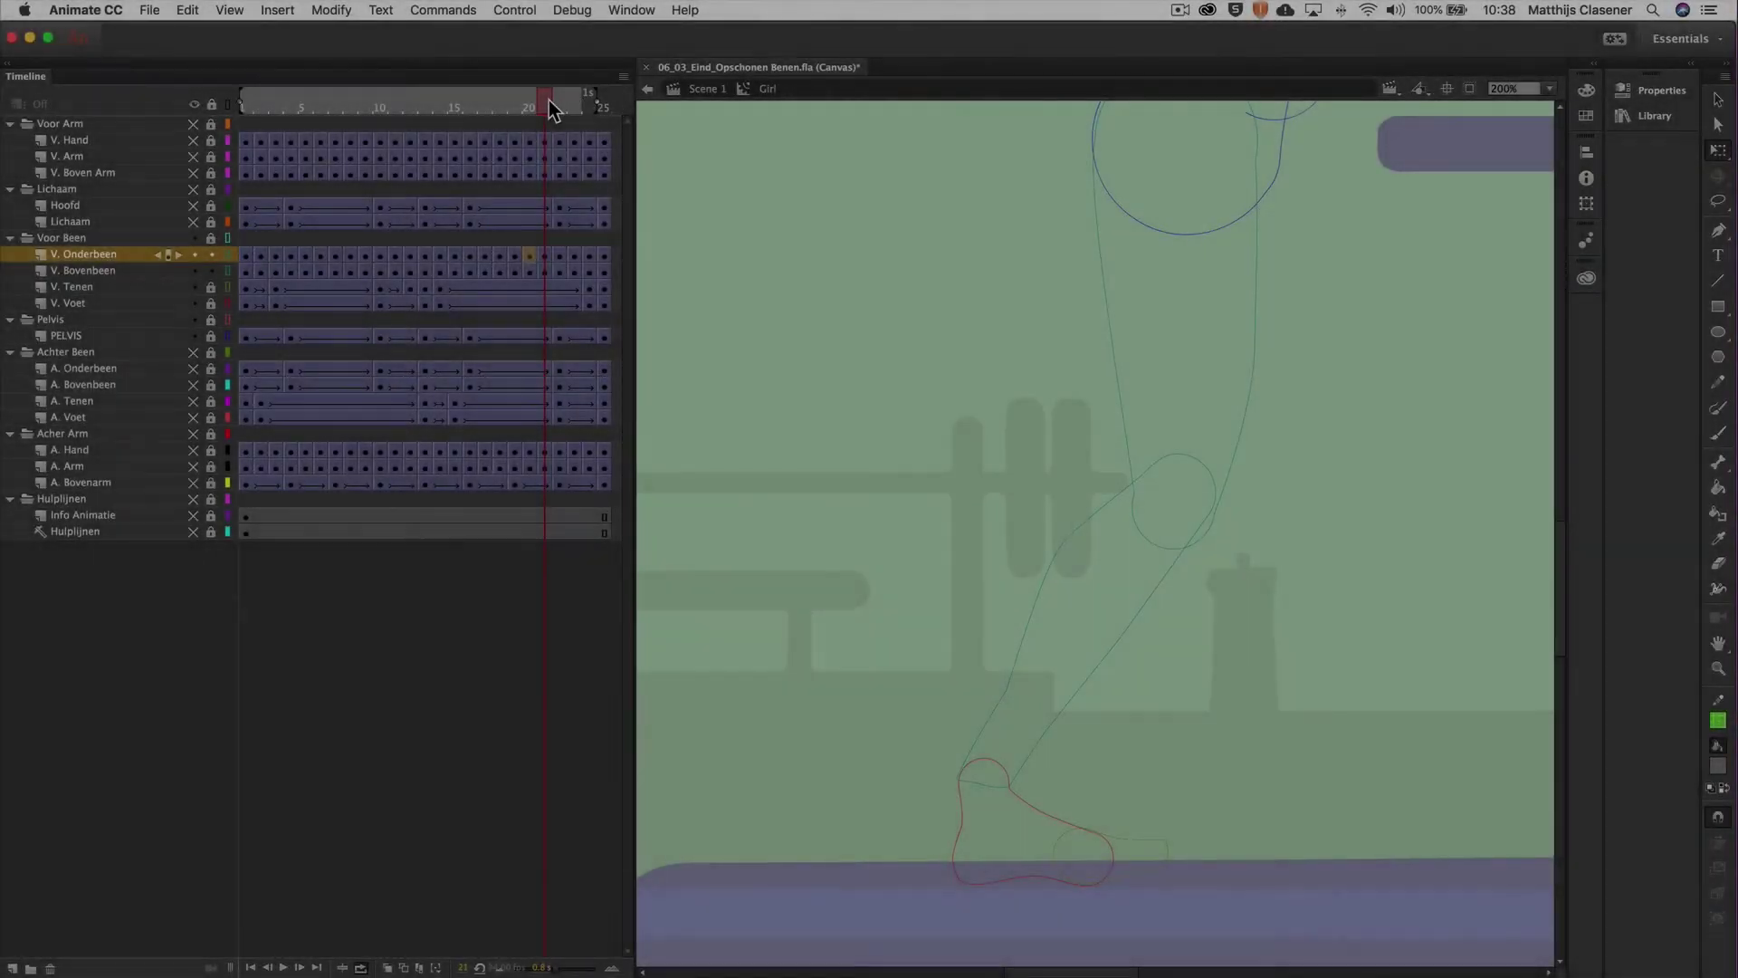
mouse_move(548, 99)
left_mouse_down()
mouse_move(263, 107)
mouse_move(541, 117)
left_mouse_up()
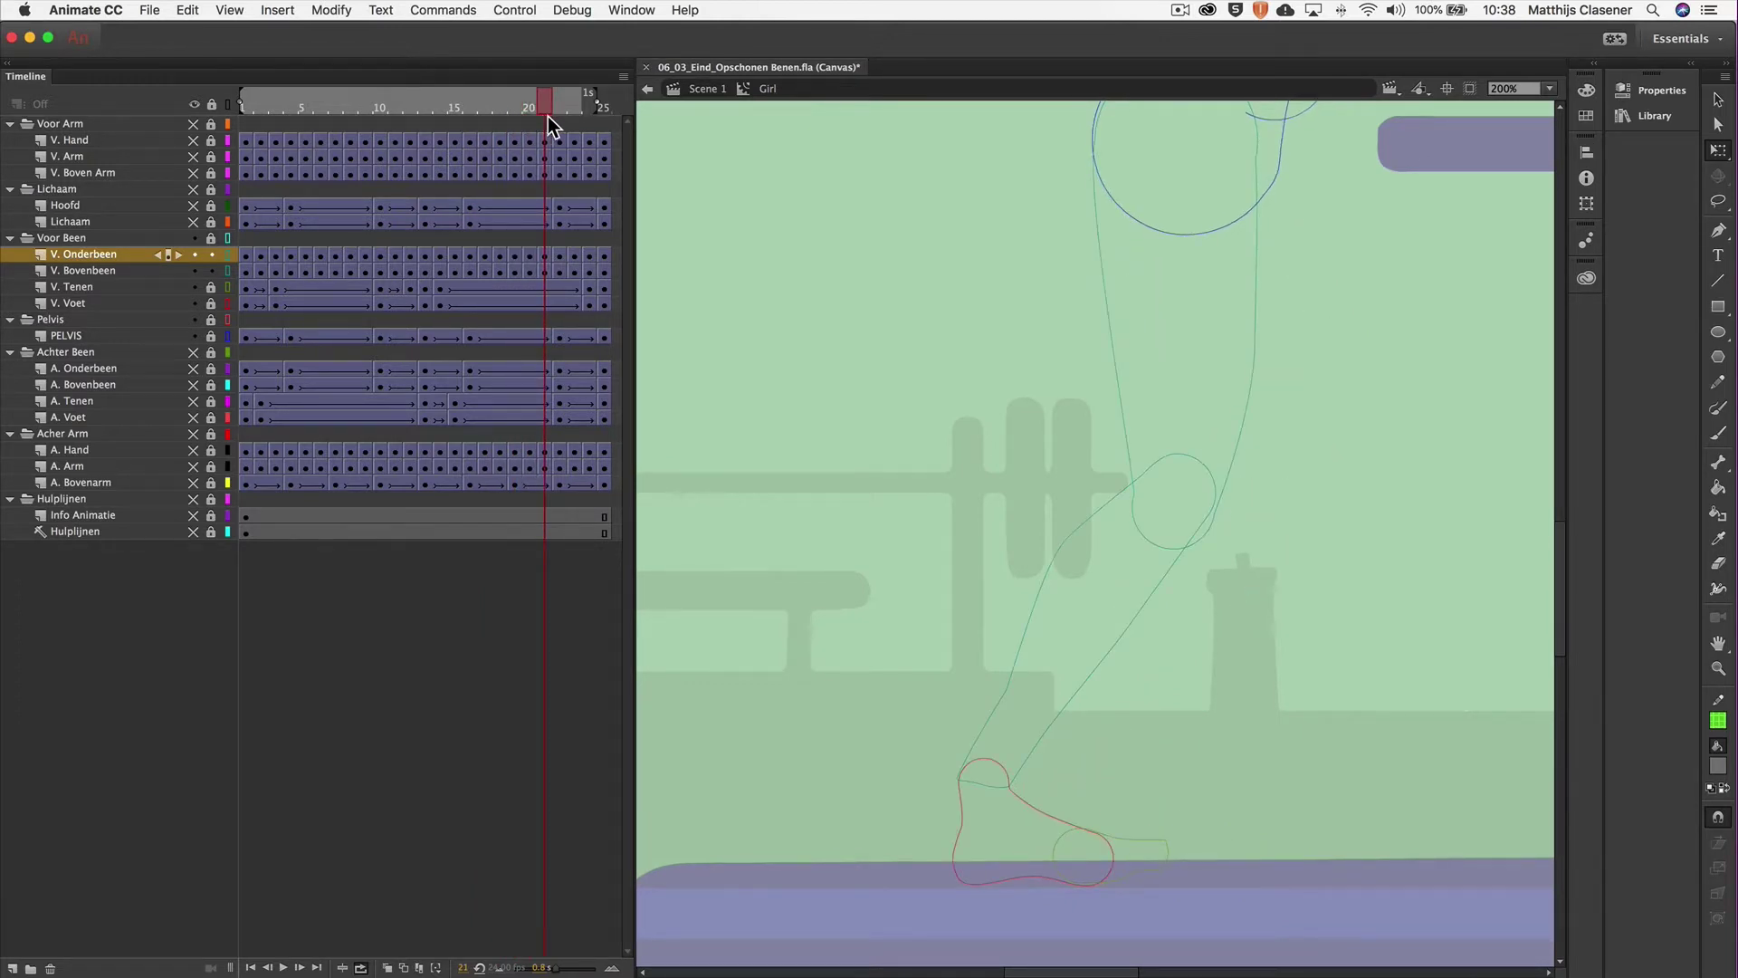
left_click(1210, 527)
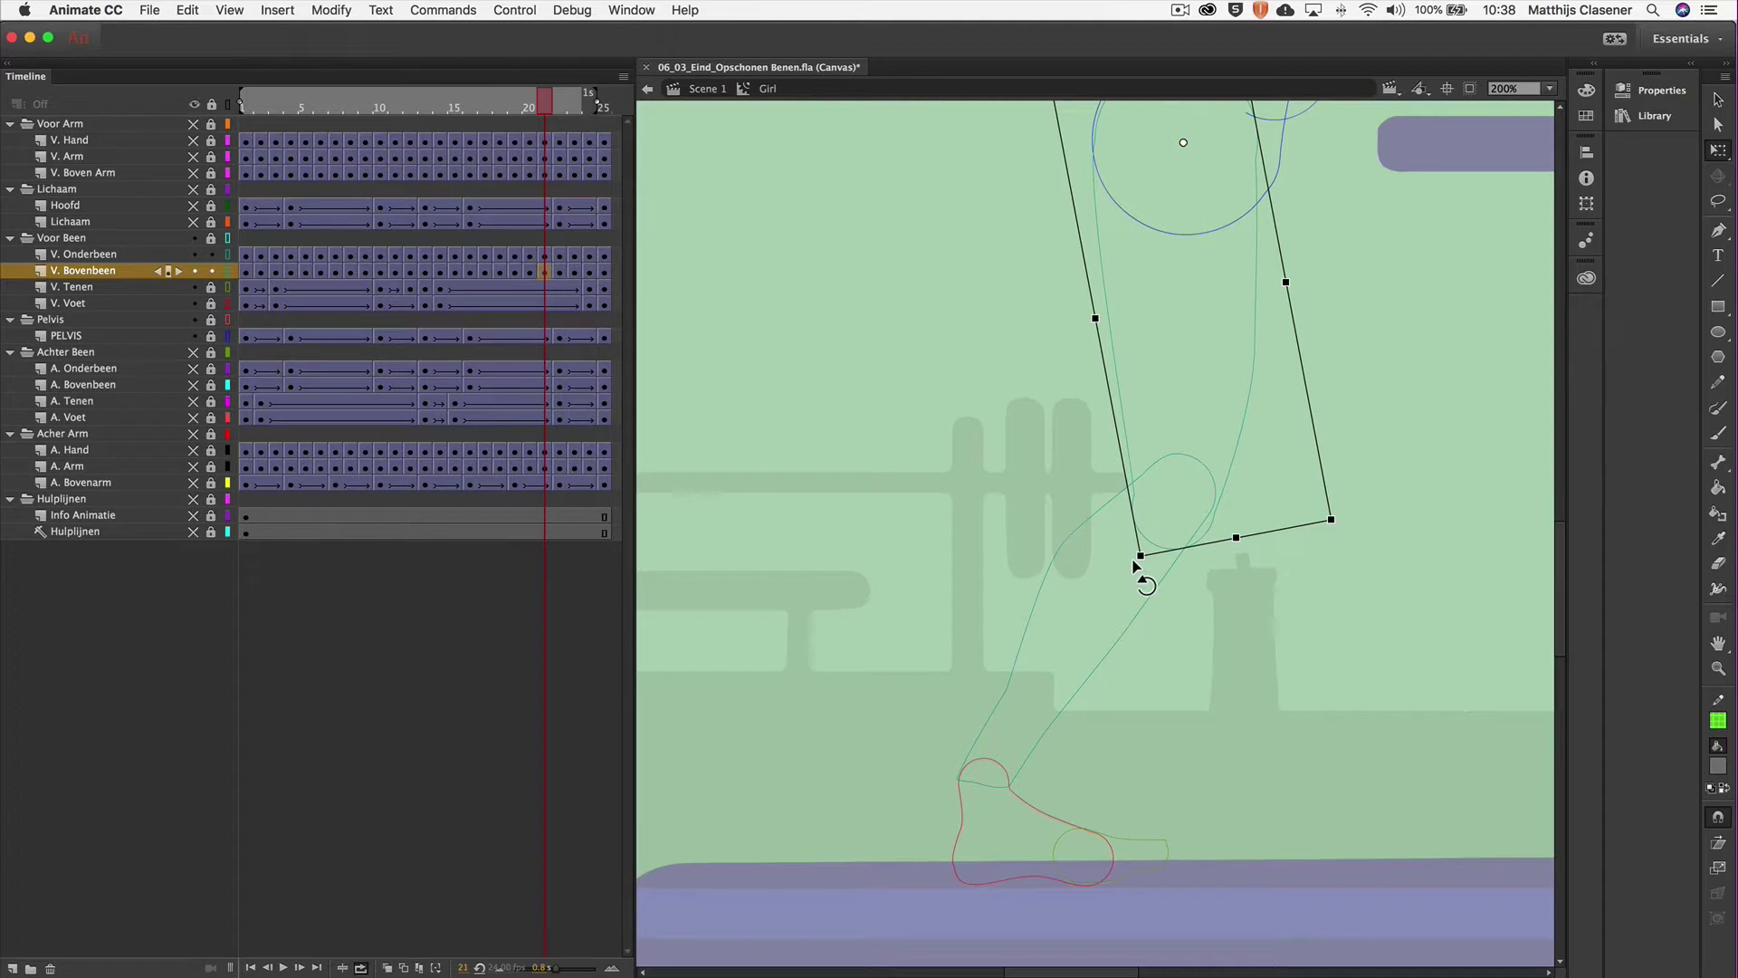
left_click(1140, 611)
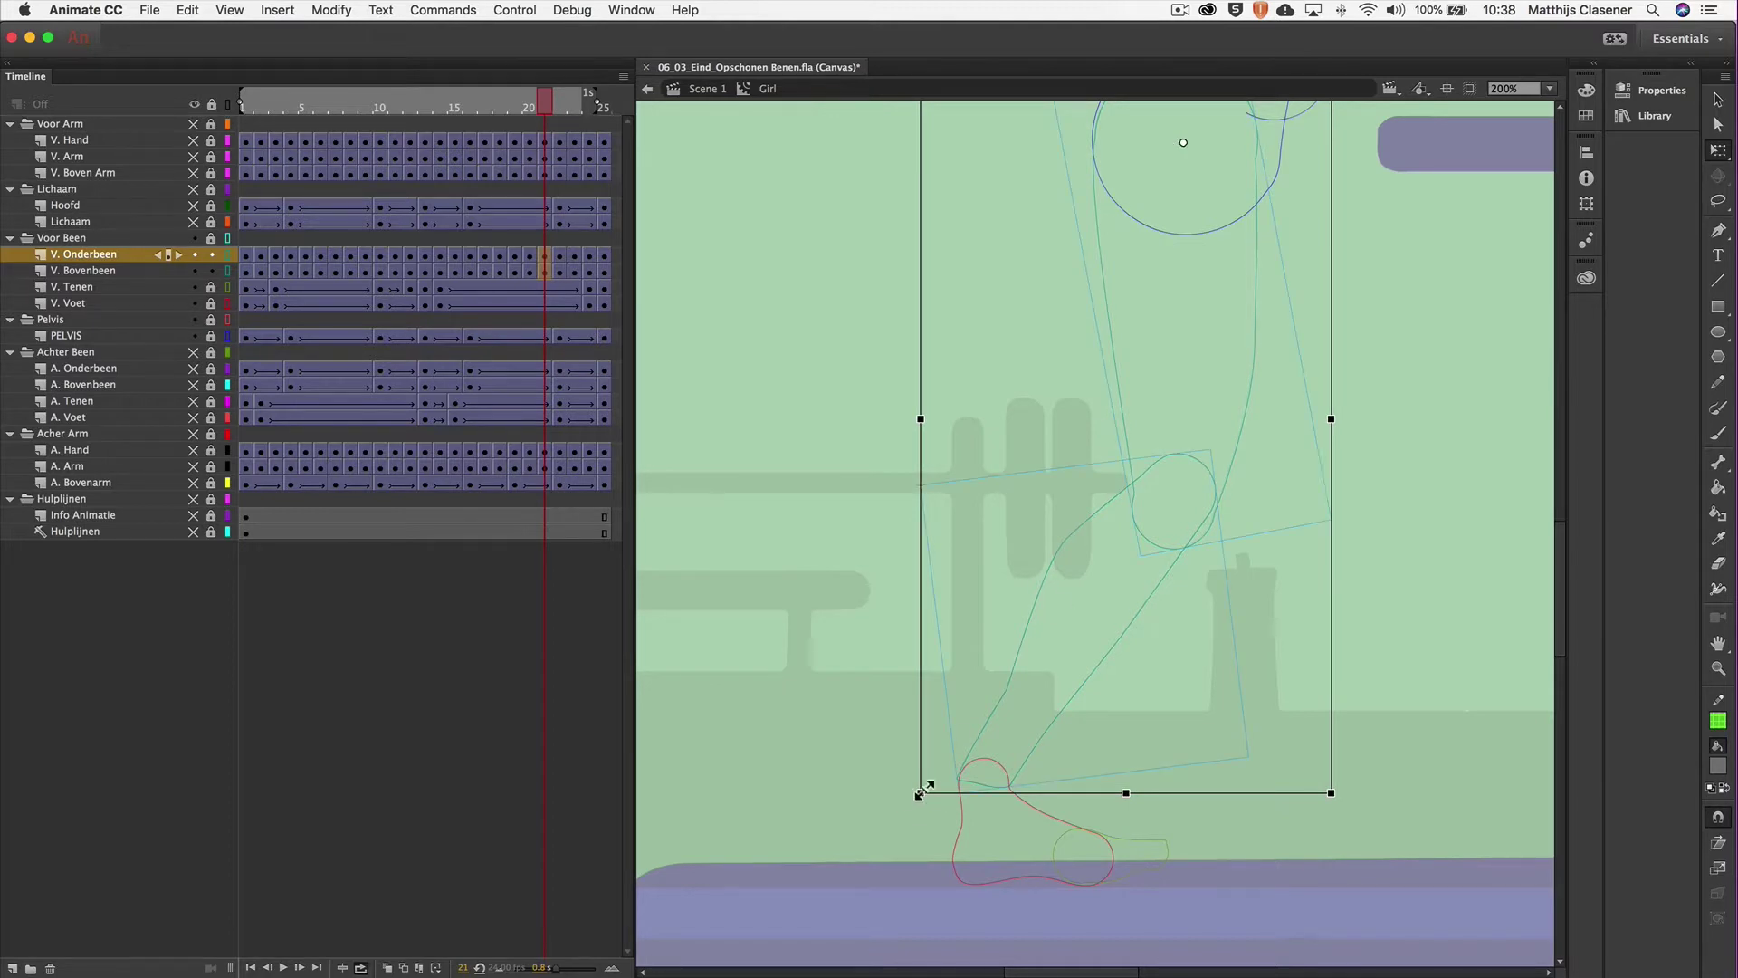
left_click_drag(916, 801, 976, 819)
At frame 21, nudge the front lower leg slightly left into the knee joint and rotate it backward onto the ankle.
left_click(1199, 593)
left_click(1191, 599)
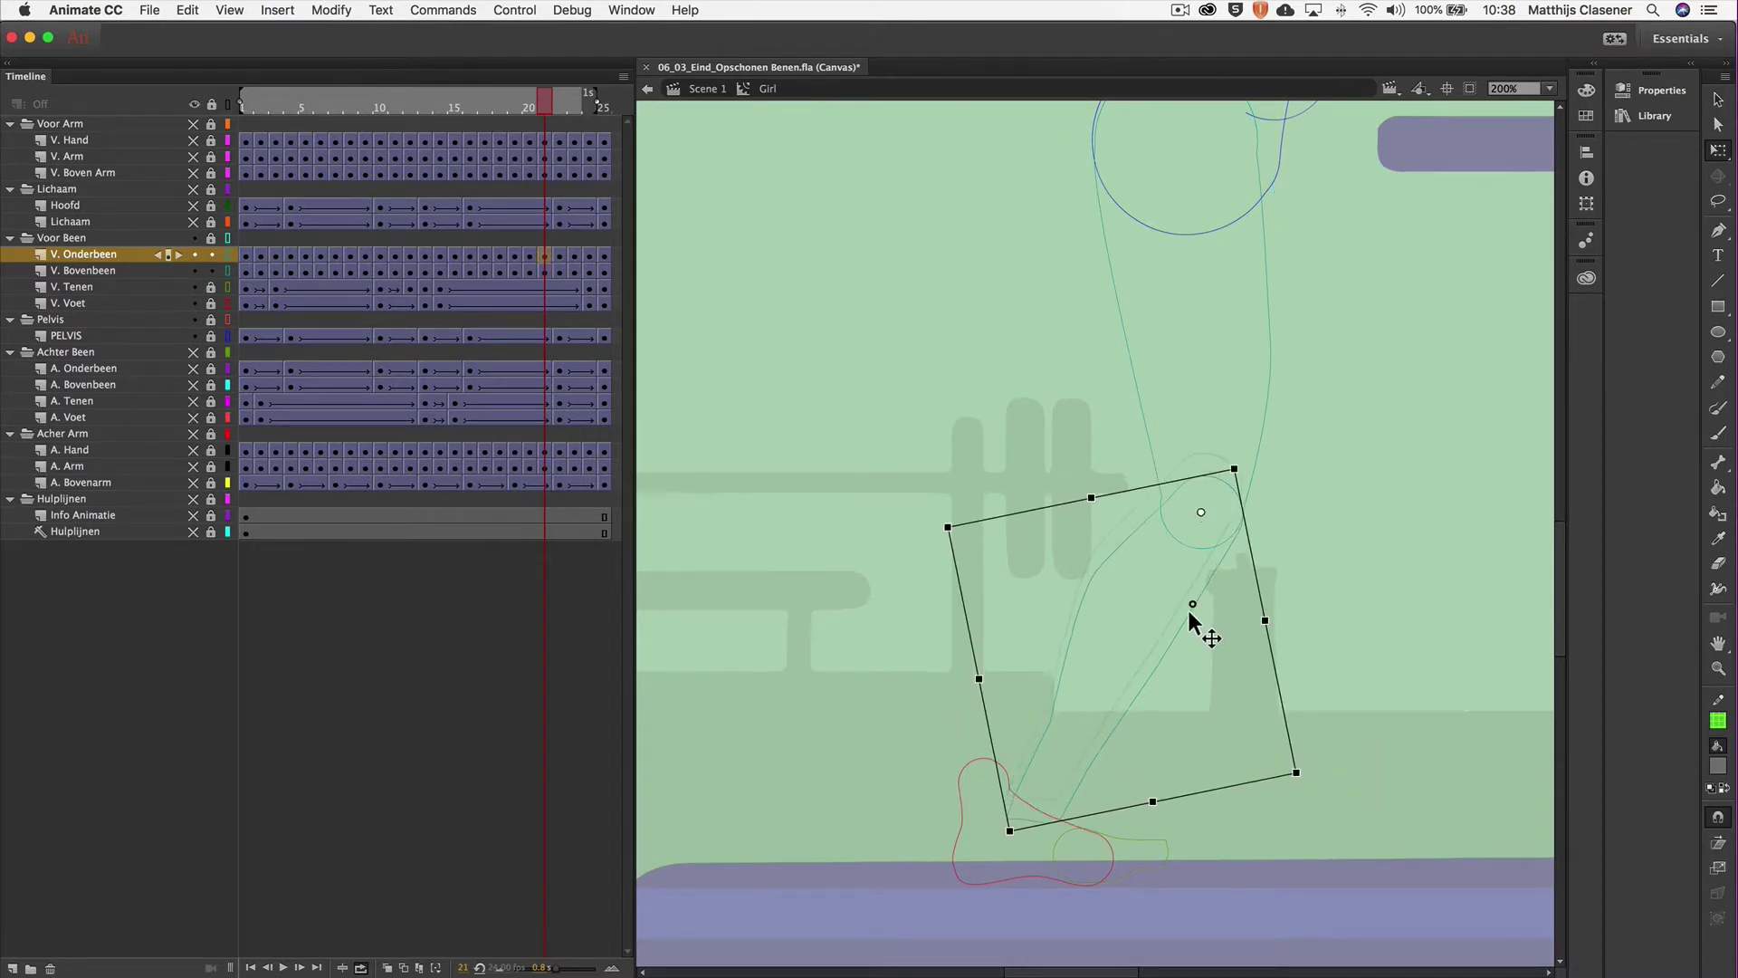
key("Left")
key("Left")
key("Left")
key("Left")
key("Left")
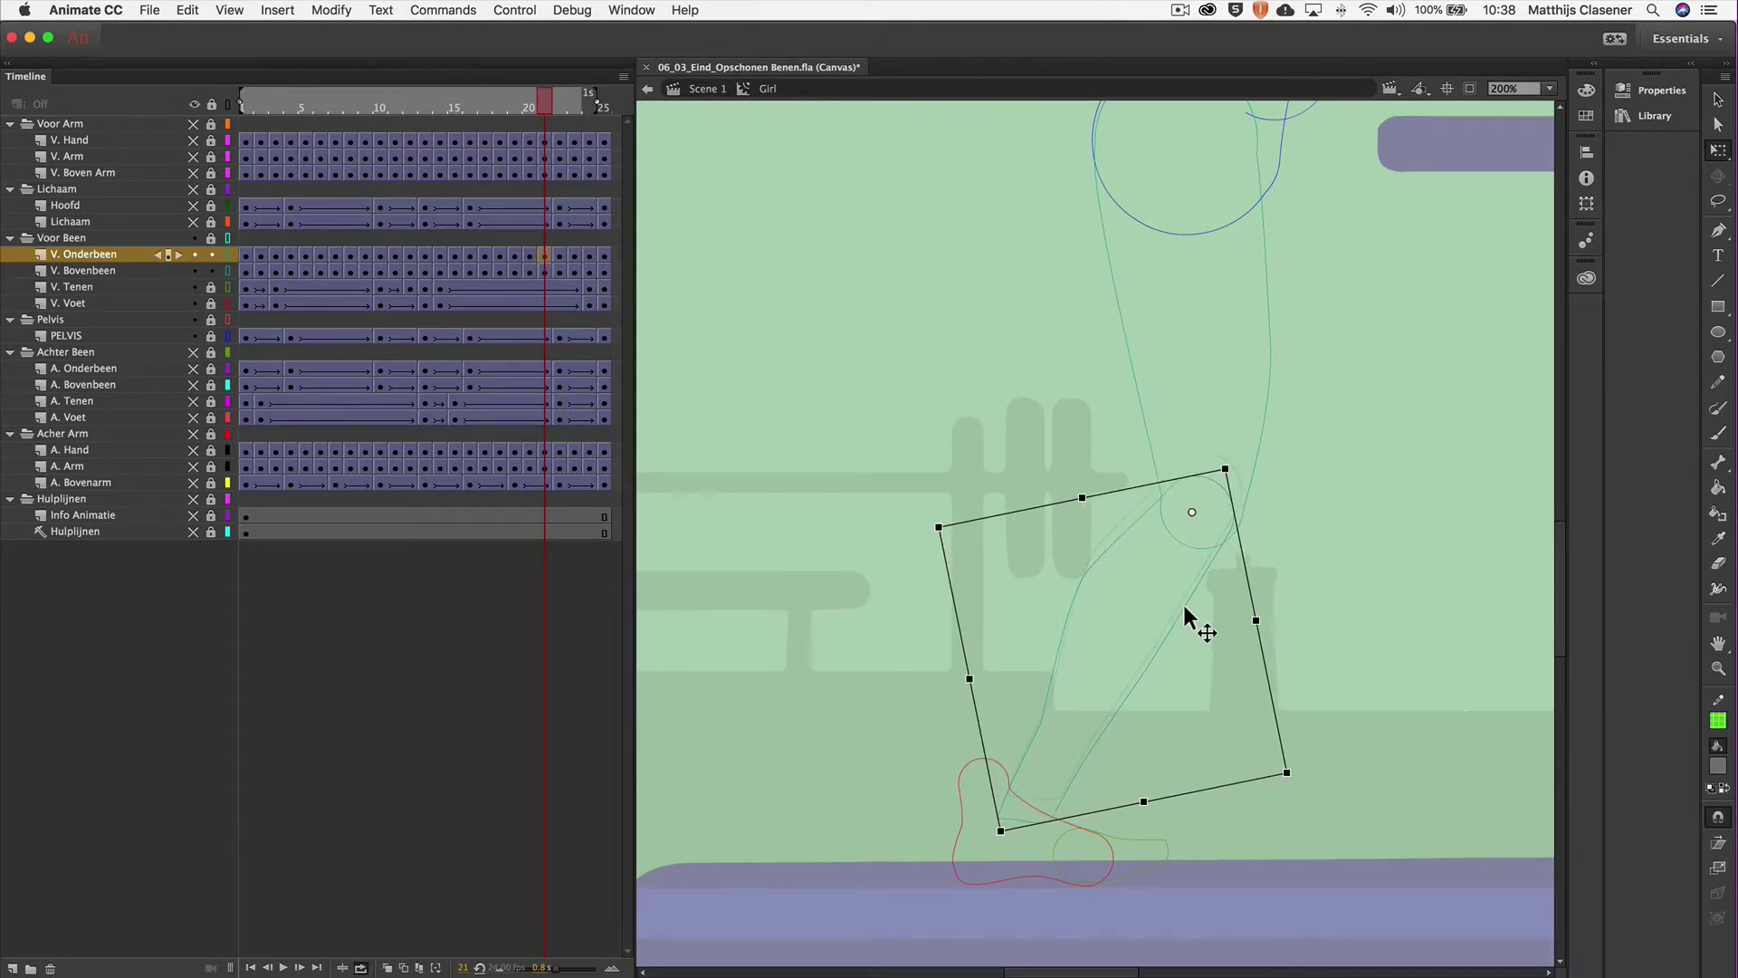
key("Right")
key("Right")
key("Right")
key("Right")
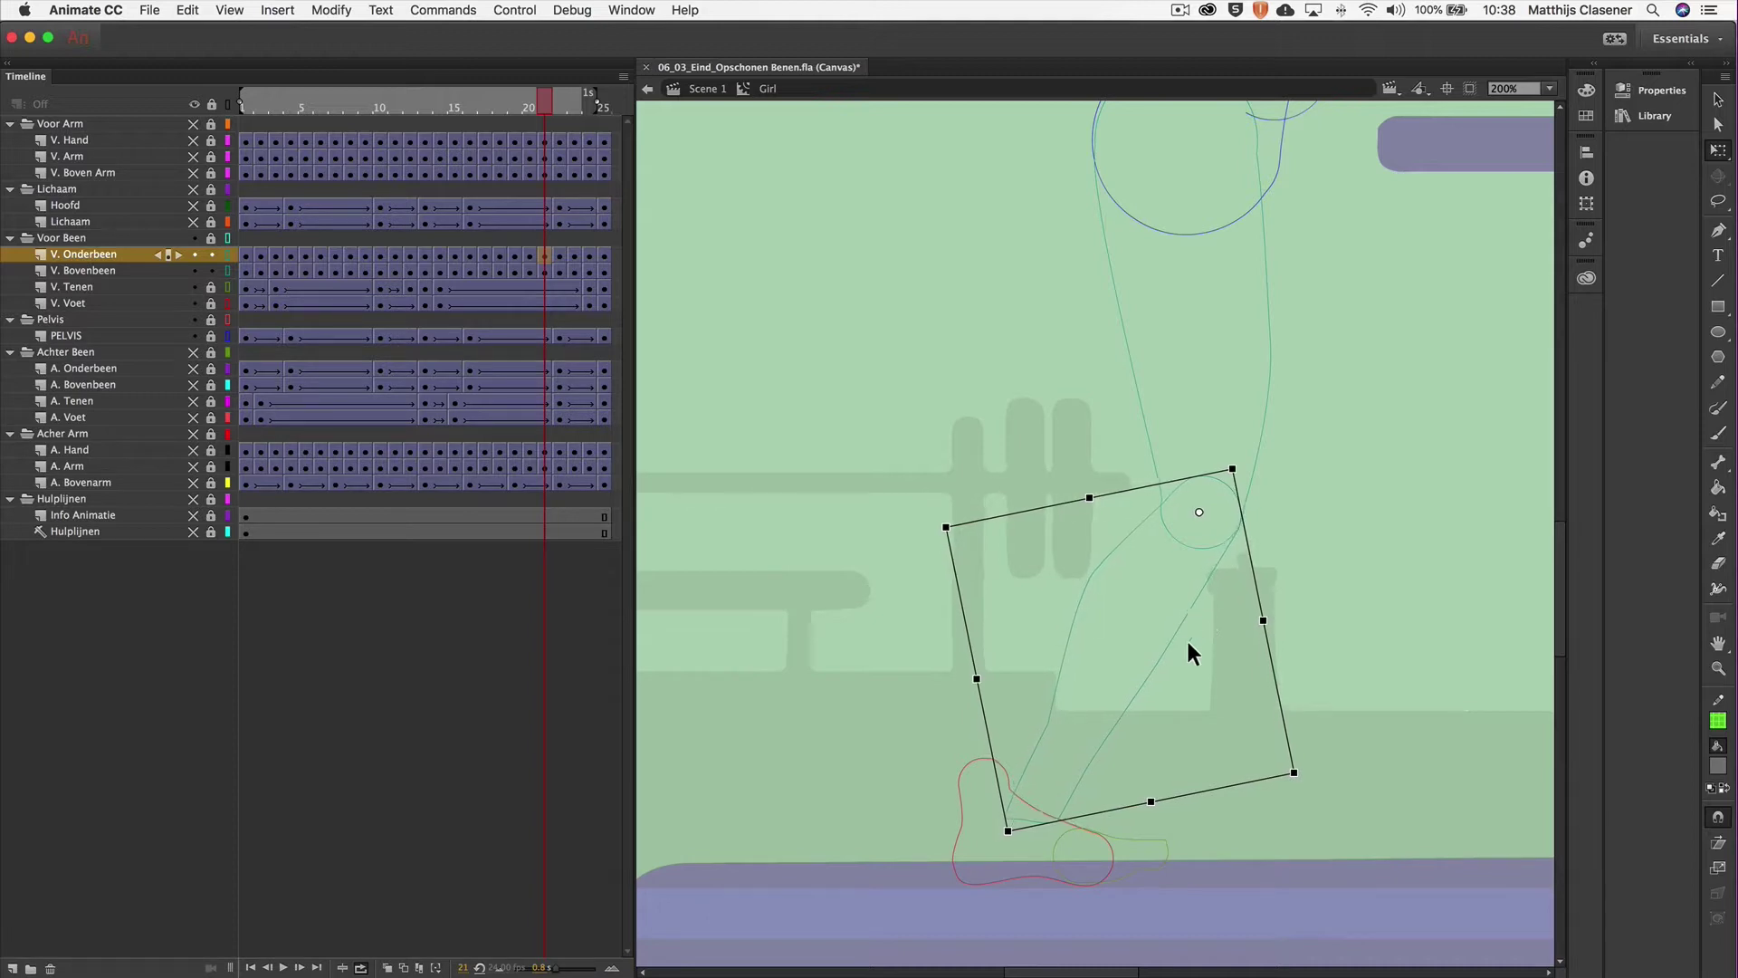
mouse_move(1311, 800)
left_mouse_down()
mouse_move(1249, 807)
mouse_move(1265, 797)
left_mouse_up()
Step back and forth through the frames around frame 21 to check how the front leg moves.
key("comma")
key("comma")
key("comma")
key("period")
key("period")
key("period")
key("period")
key("period")
key("period")
key("period")
key("comma")
key("comma")
key("comma")
key("comma")
key("comma")
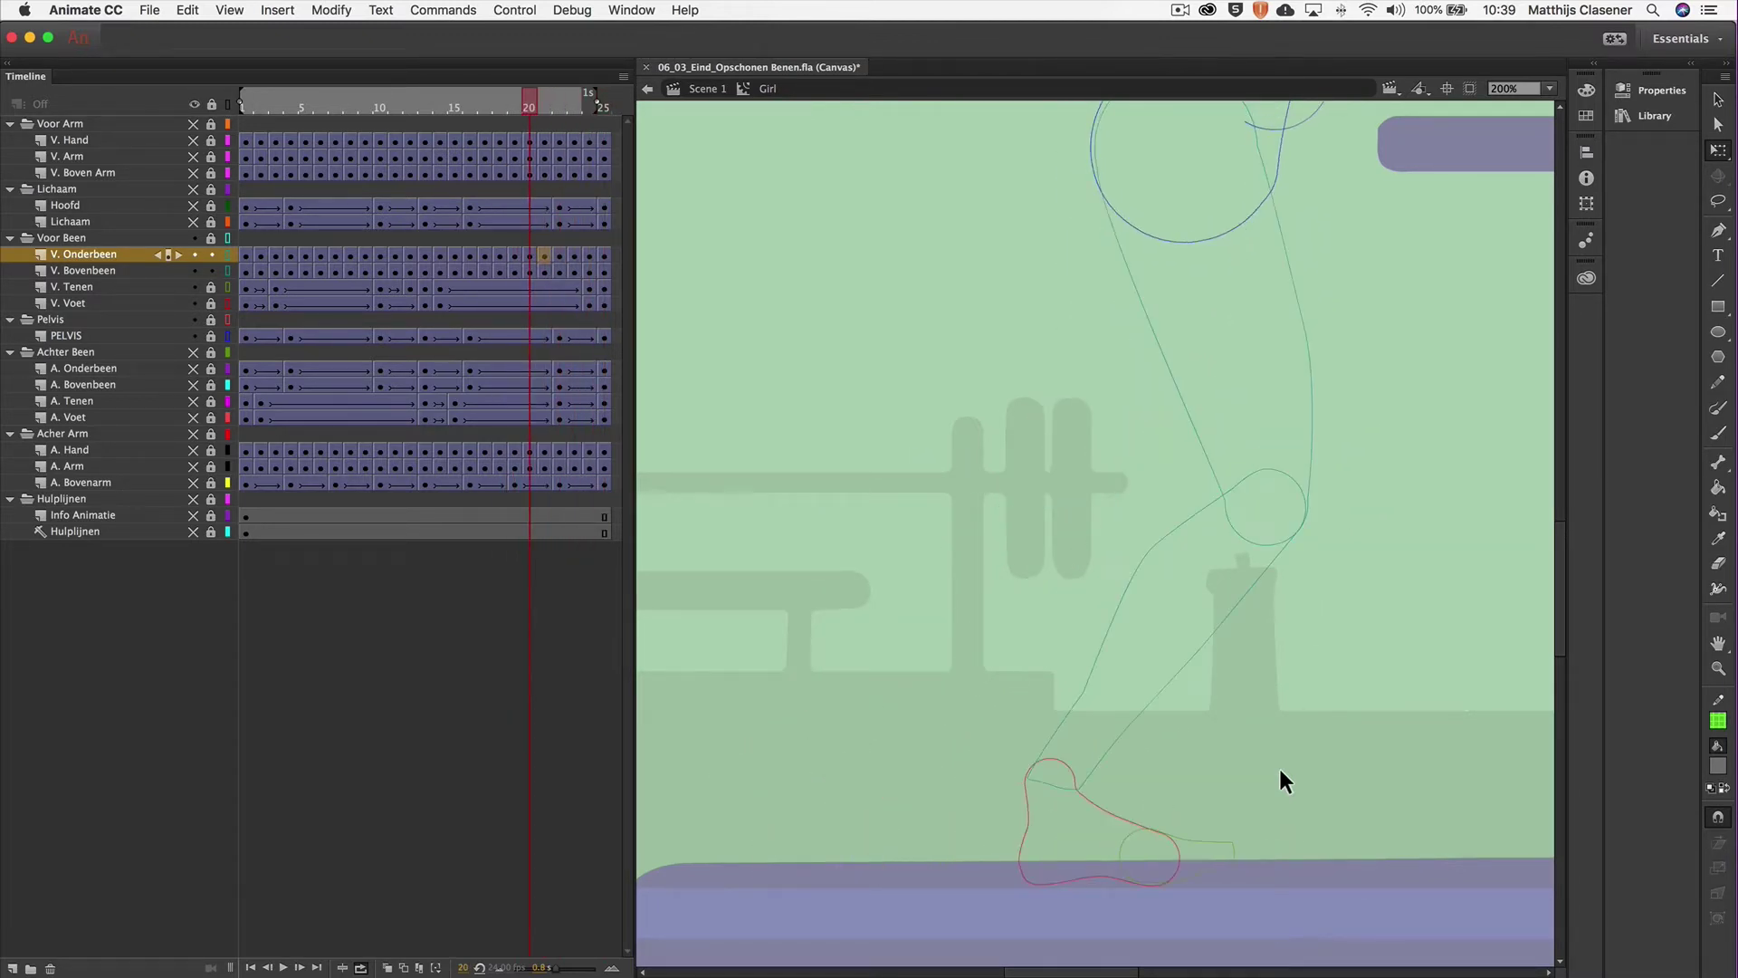
key("comma")
key("period")
key("period")
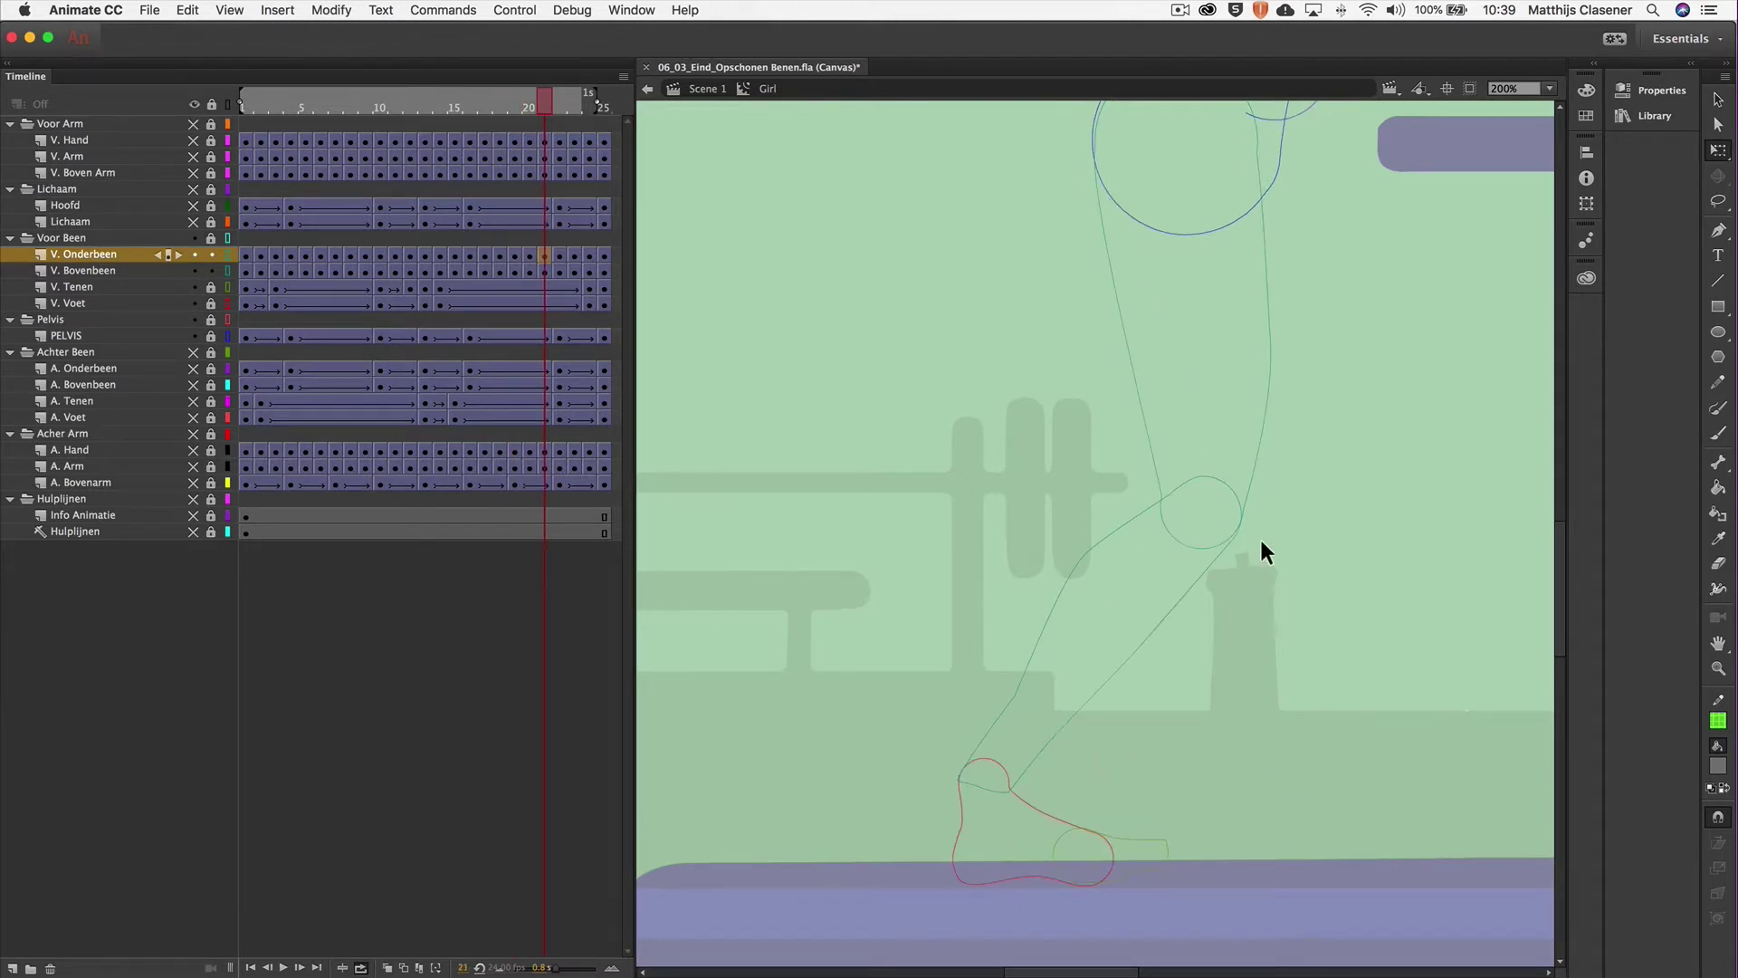
At frame 22, move the front lower leg slightly left and down into the knee and rotate it slightly to fit the ankle.
key("period")
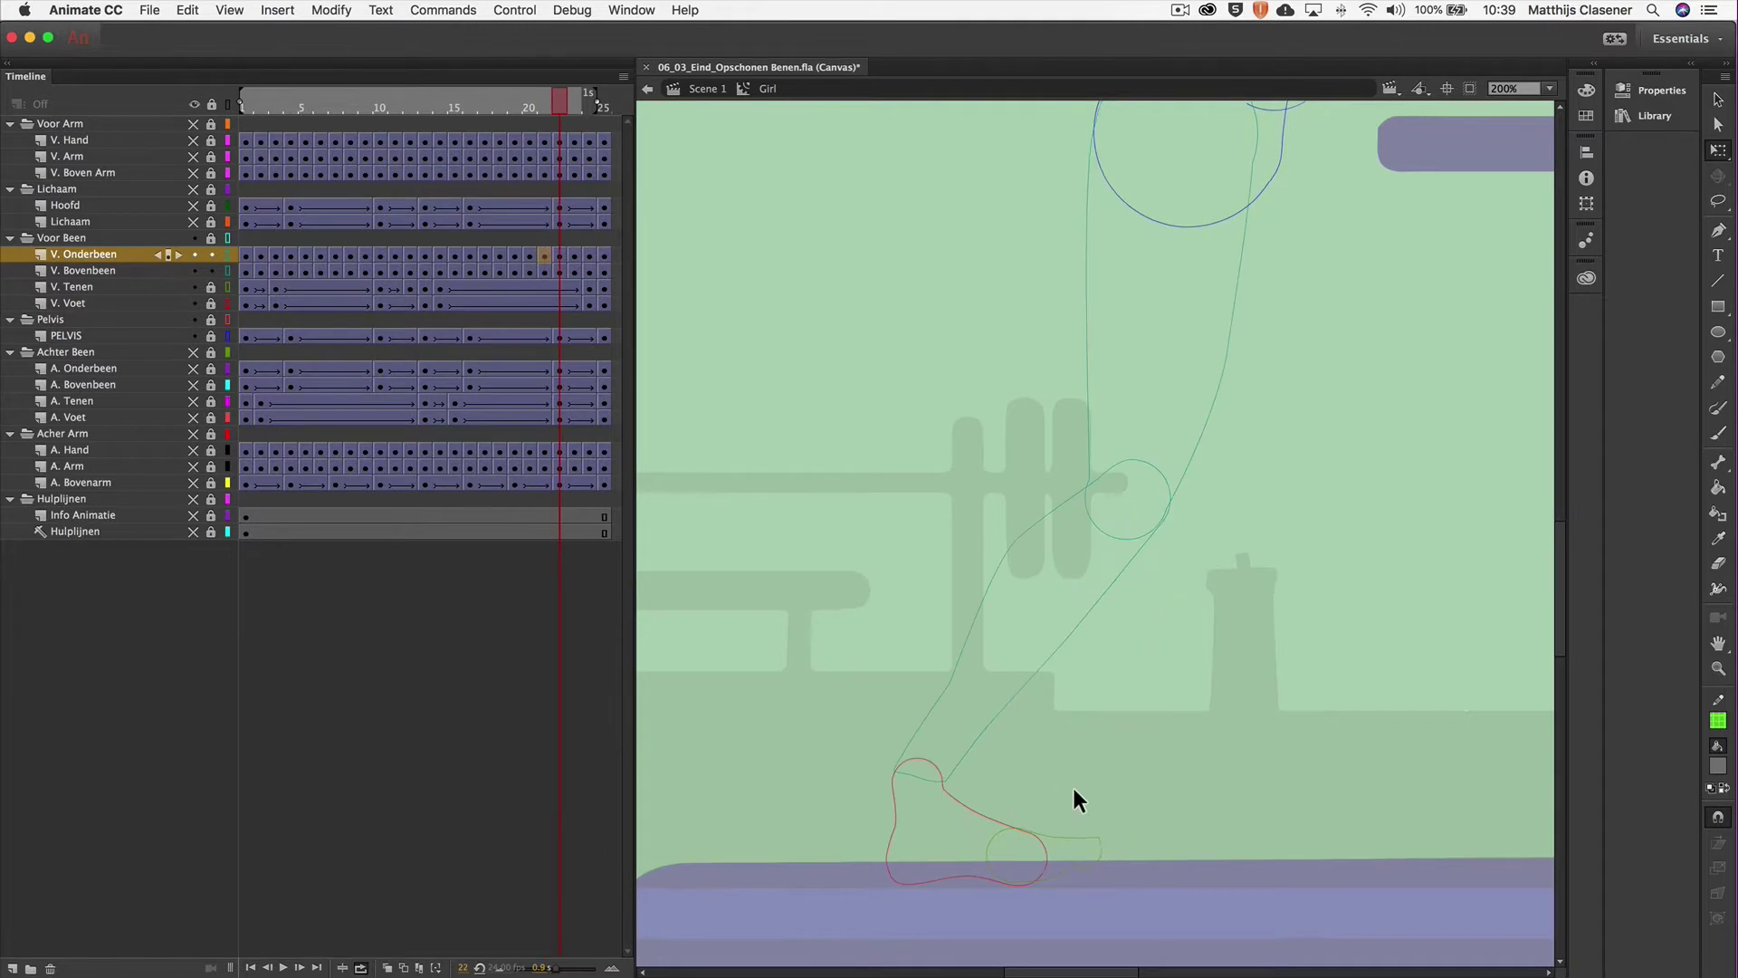
left_click(1125, 566)
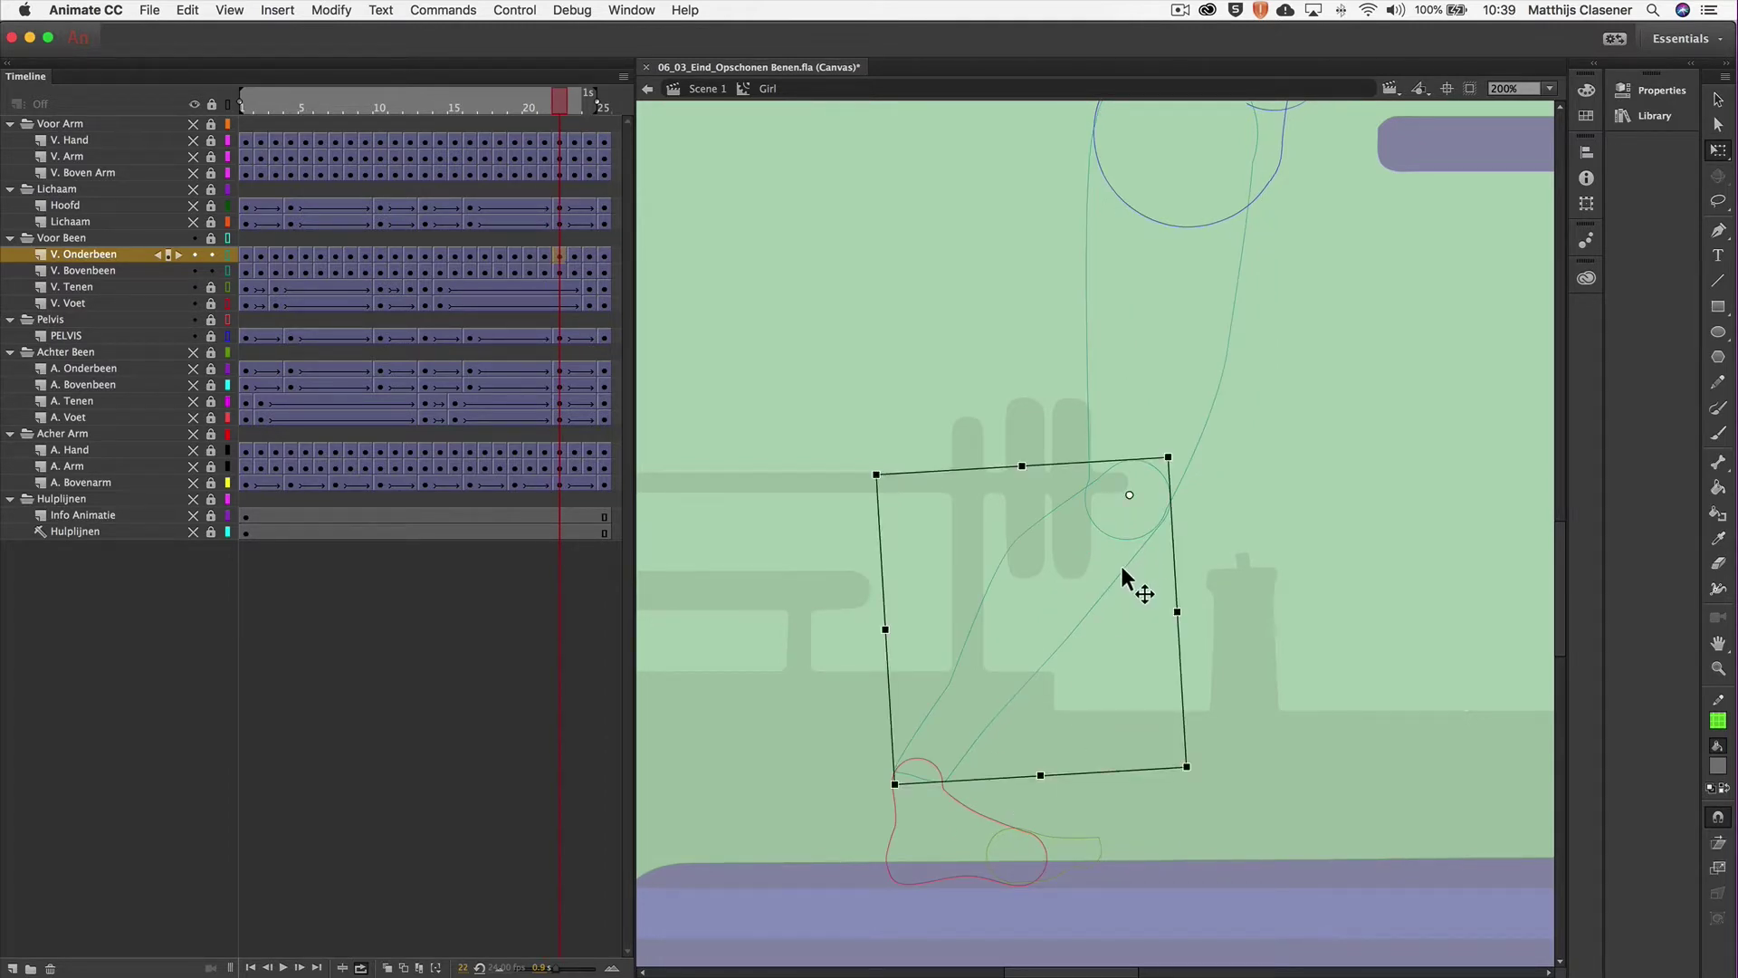
left_click_drag(1122, 568, 1117, 571)
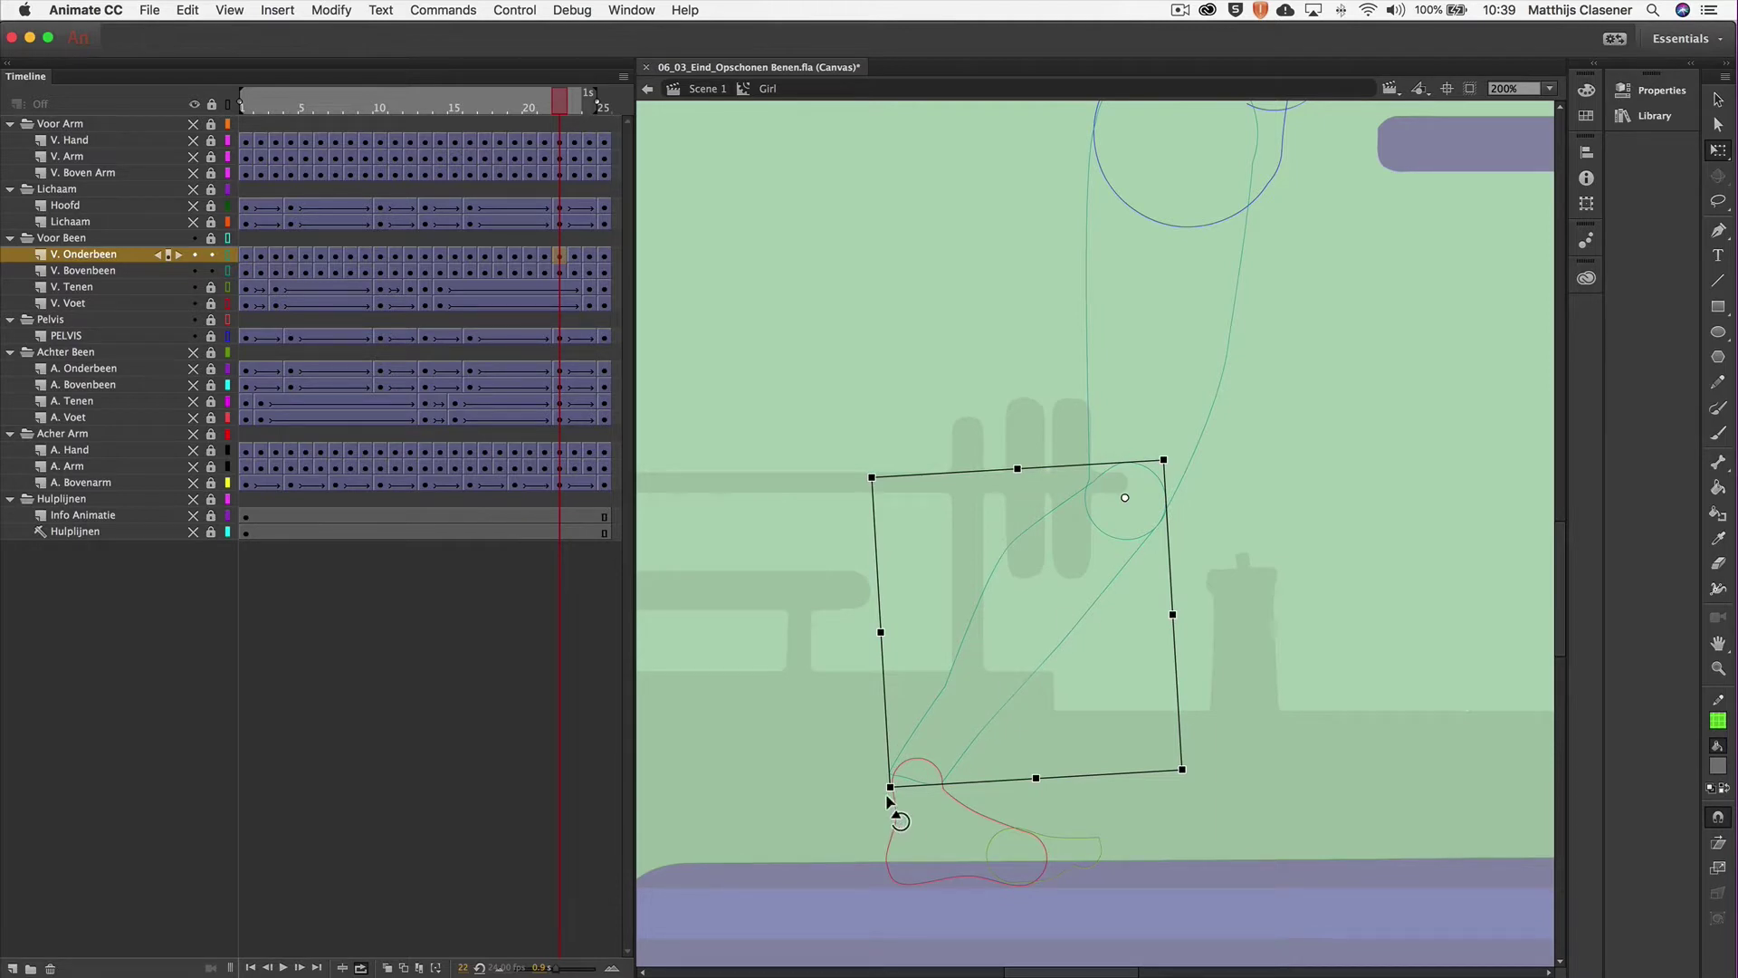
left_click_drag(889, 804, 893, 802)
left_click_drag(889, 806, 889, 795)
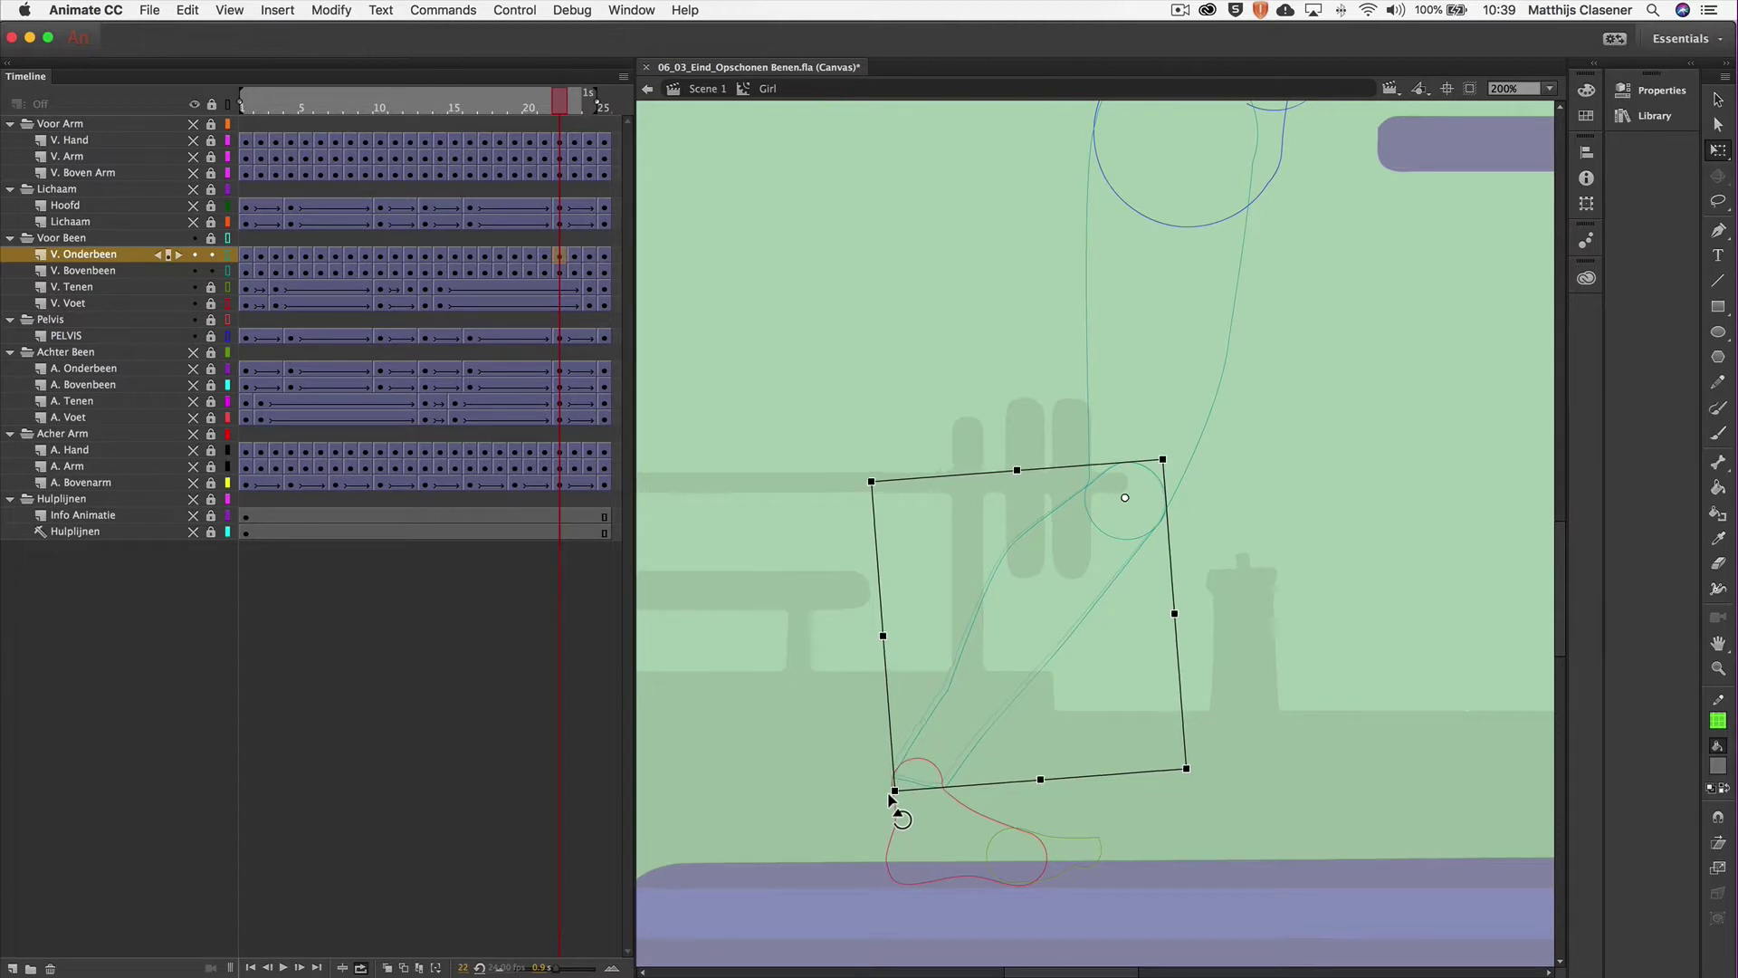
Turn Snap to Objects back on and, at frame 23, rotate both front leg parts backward about the hip.
left_click(1717, 819)
key("period")
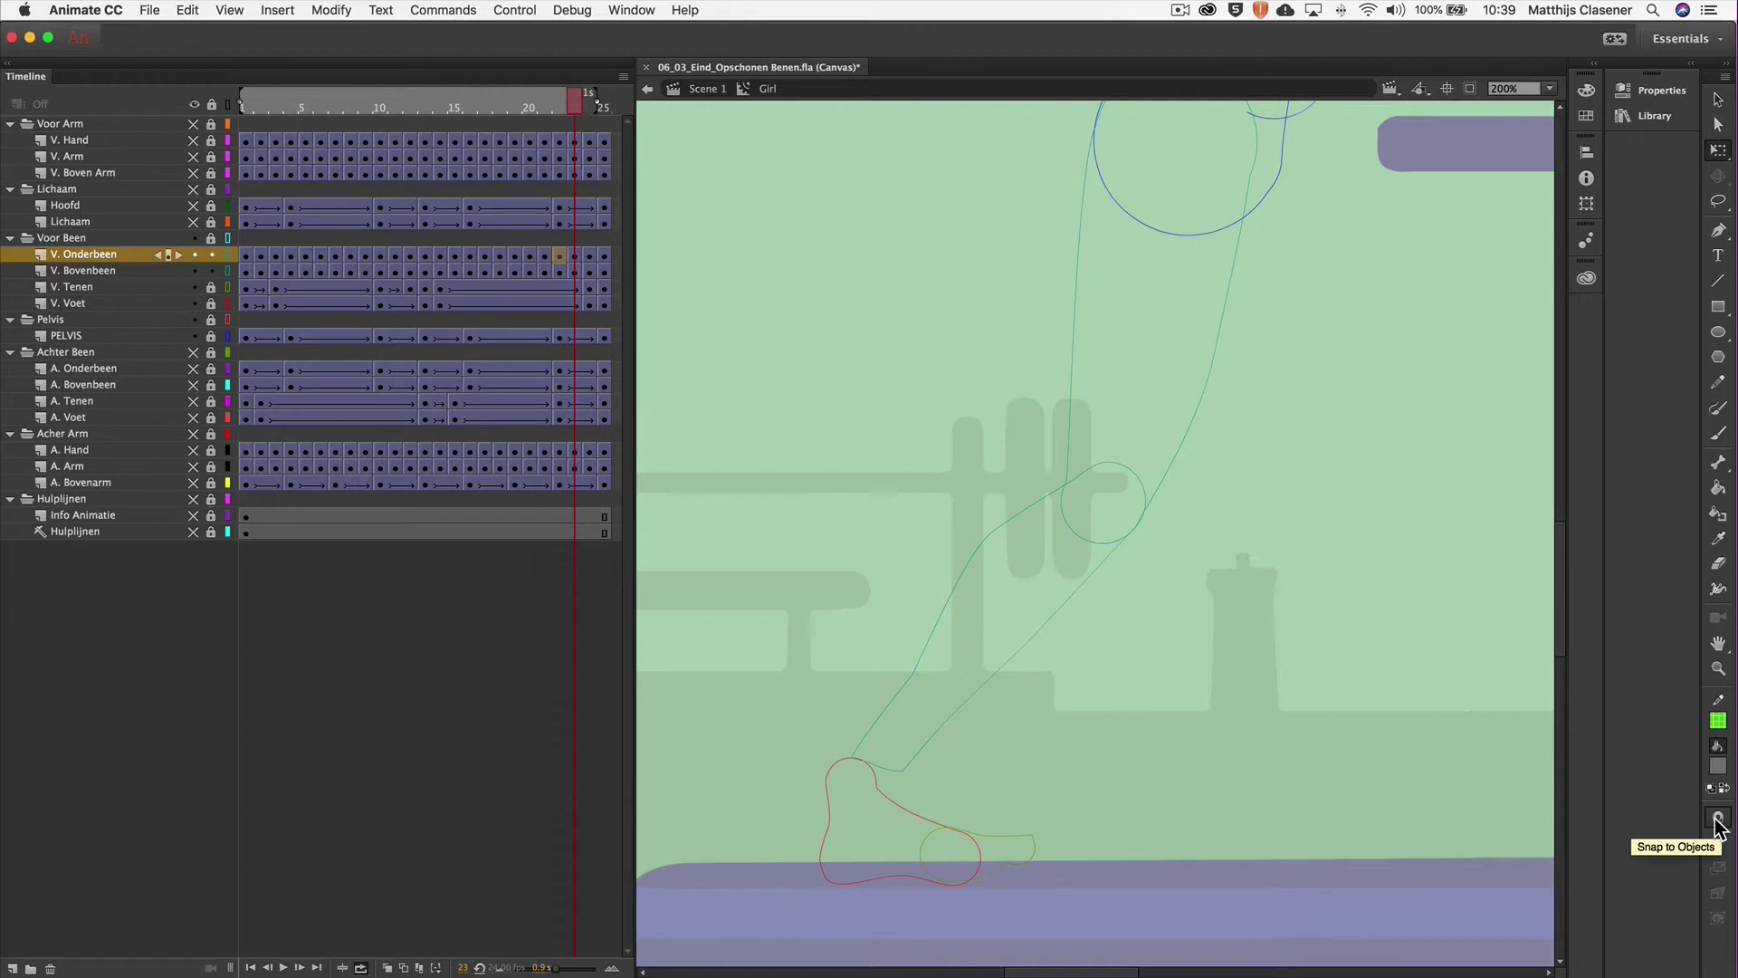
left_click(1164, 475)
left_click(1060, 606)
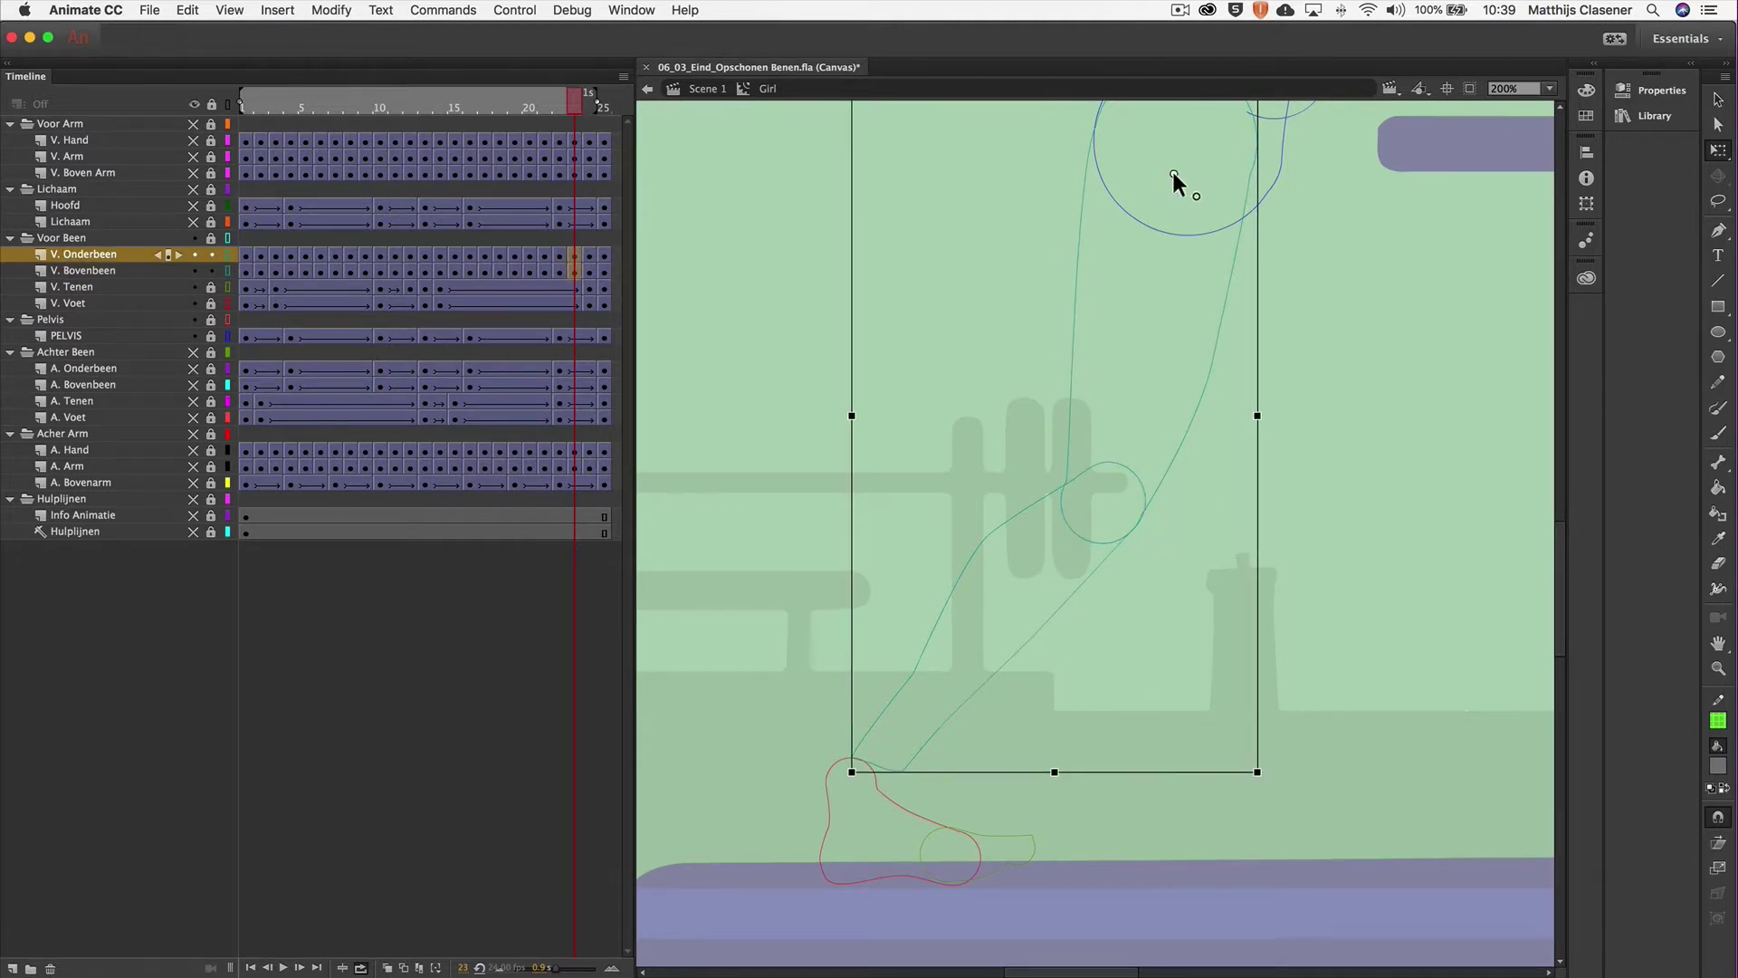
left_click_drag(1268, 788, 1214, 803)
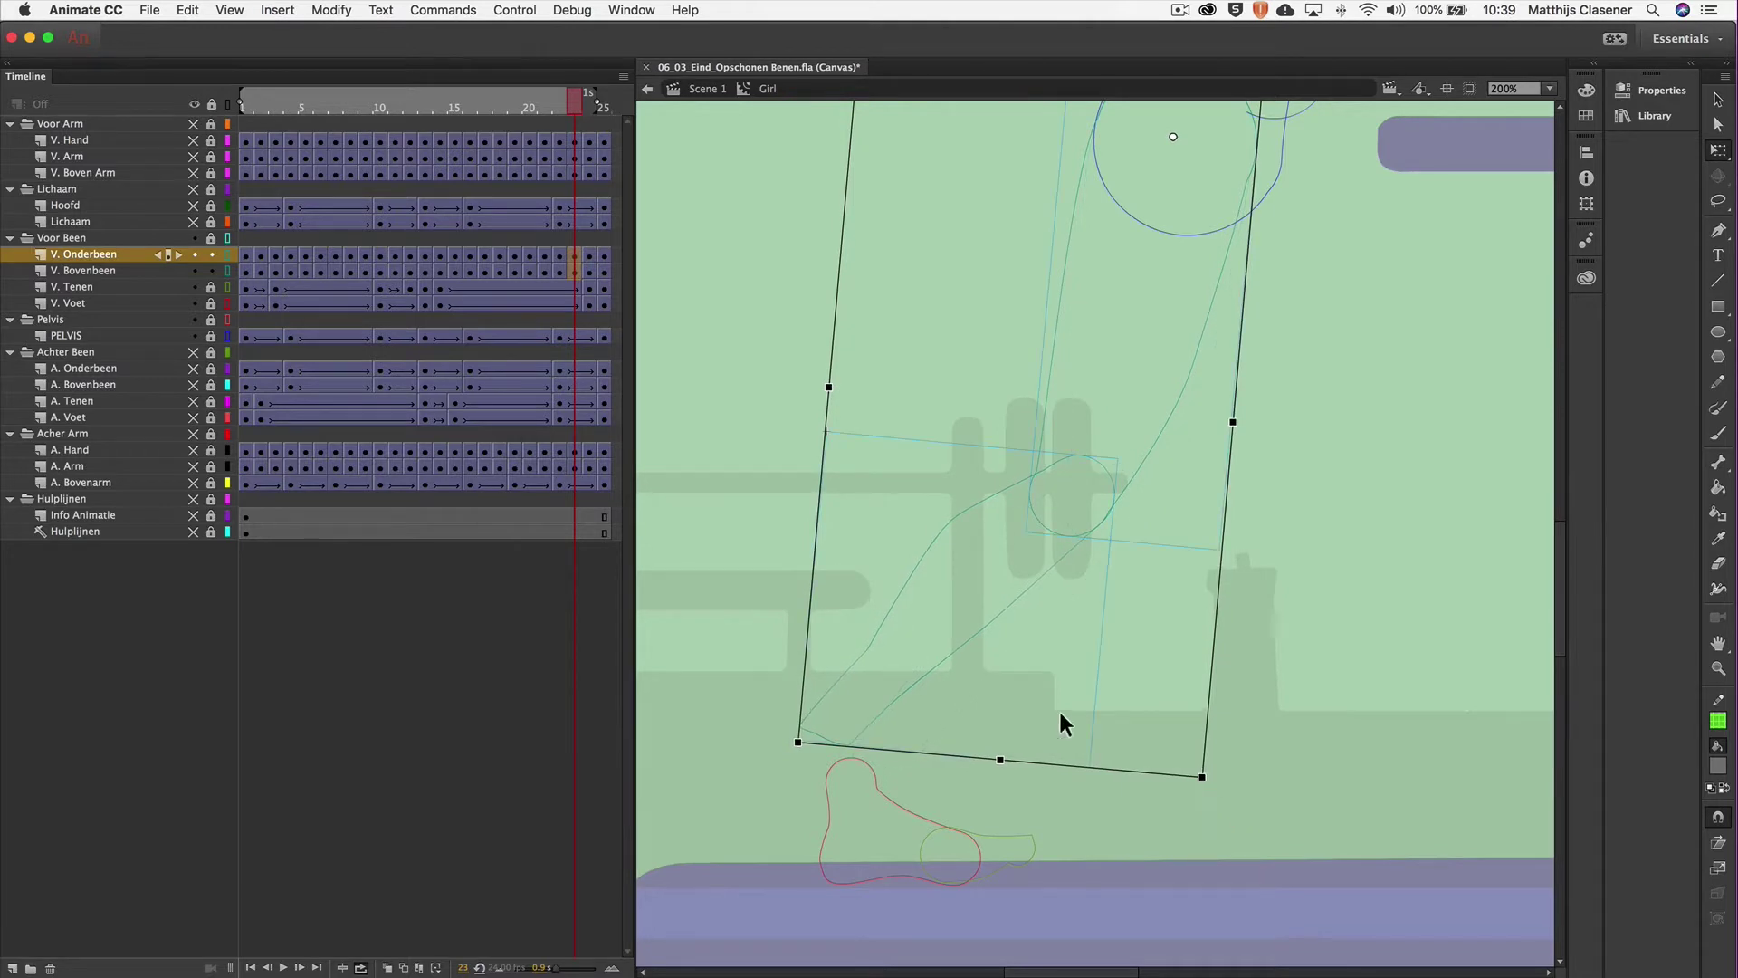
key("super+z")
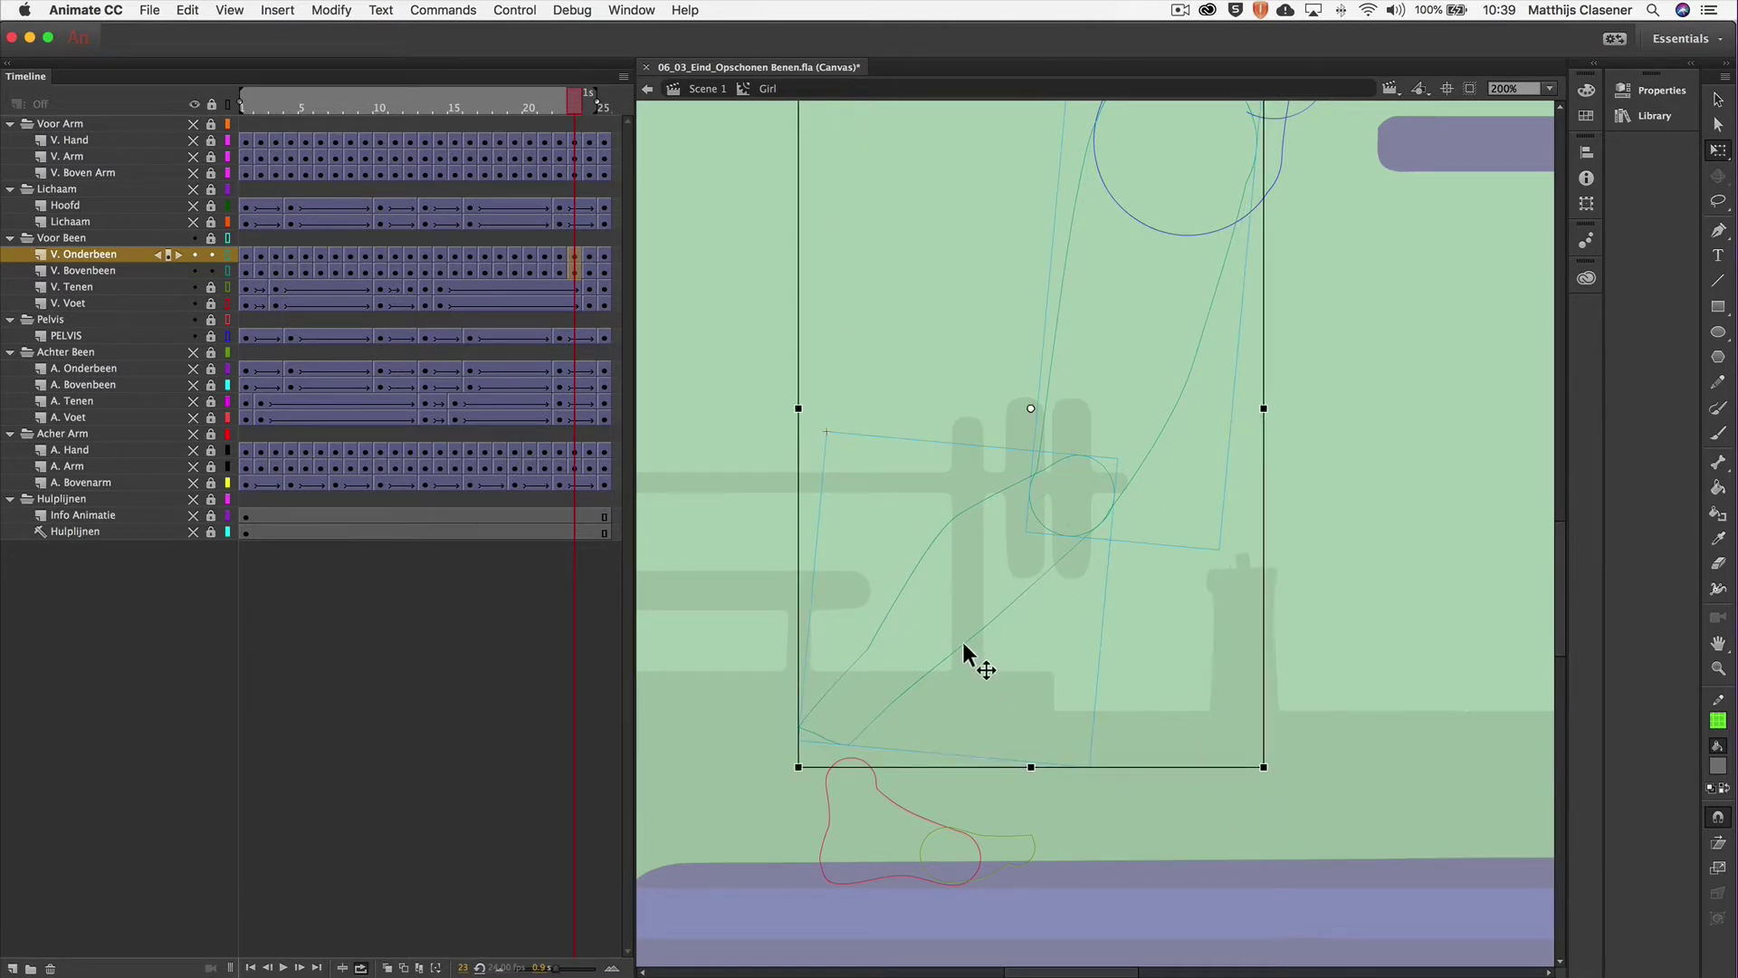
left_click(1389, 648)
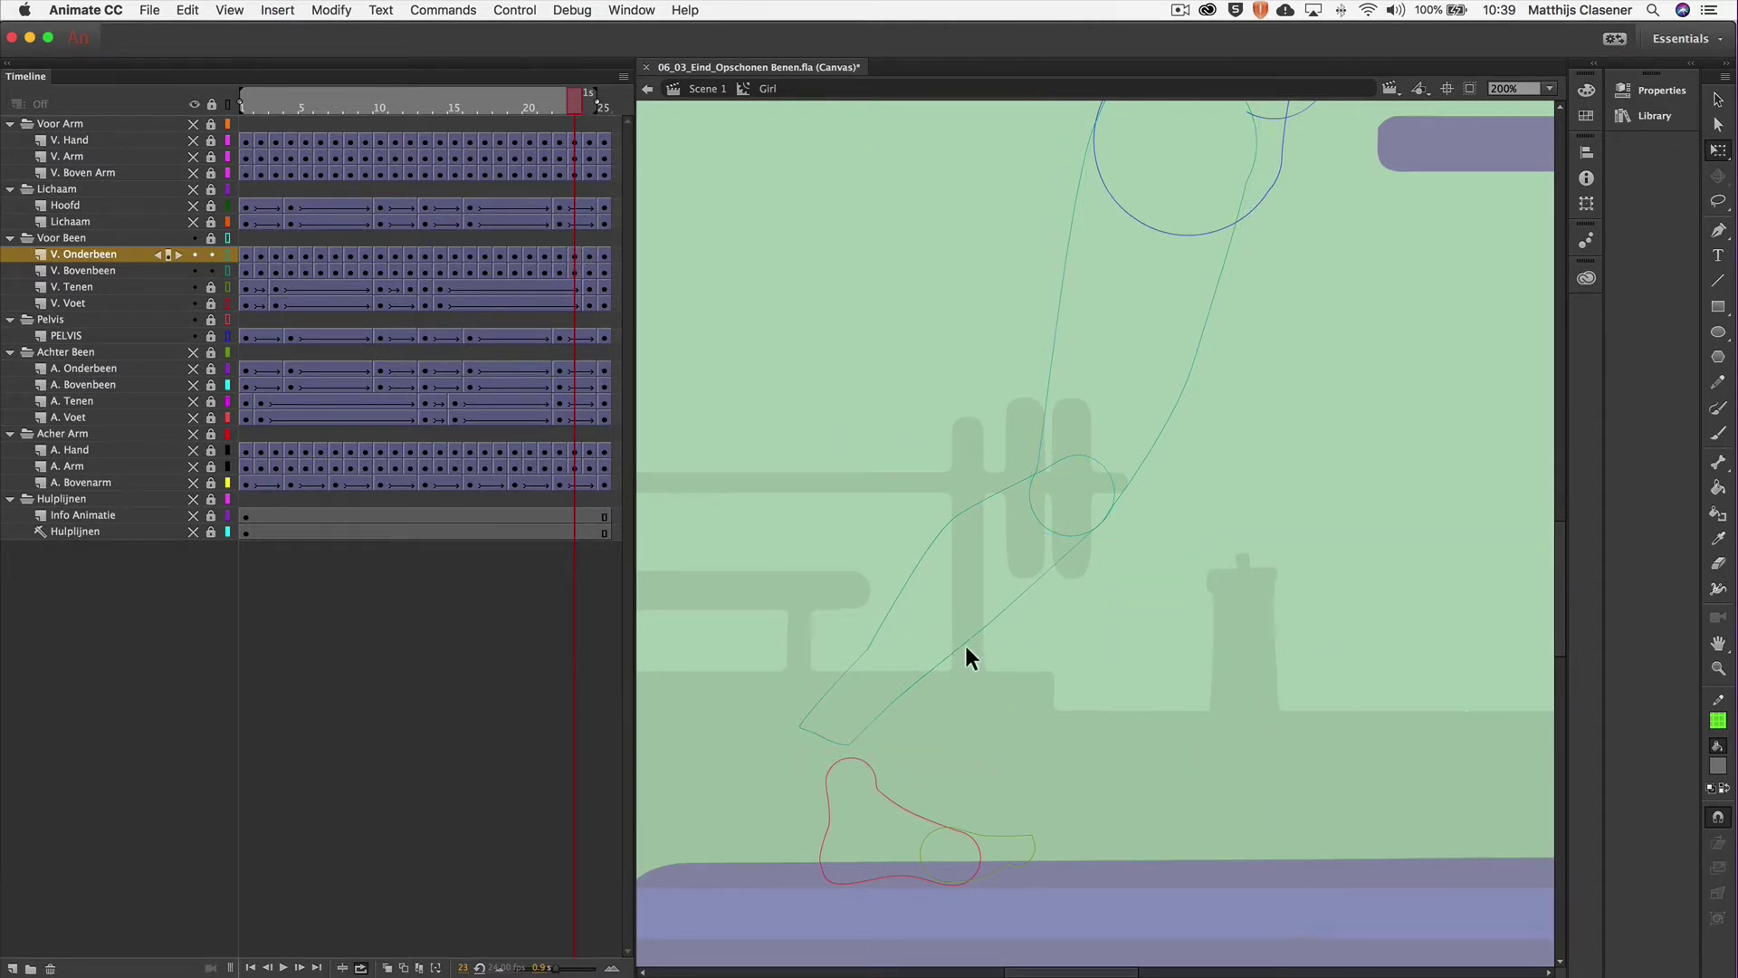
At frame 23, rotate the front lower leg about the knee down to the ankle, and rotate both leg parts slightly further backward.
left_click(964, 648)
left_click_drag(790, 744, 834, 778)
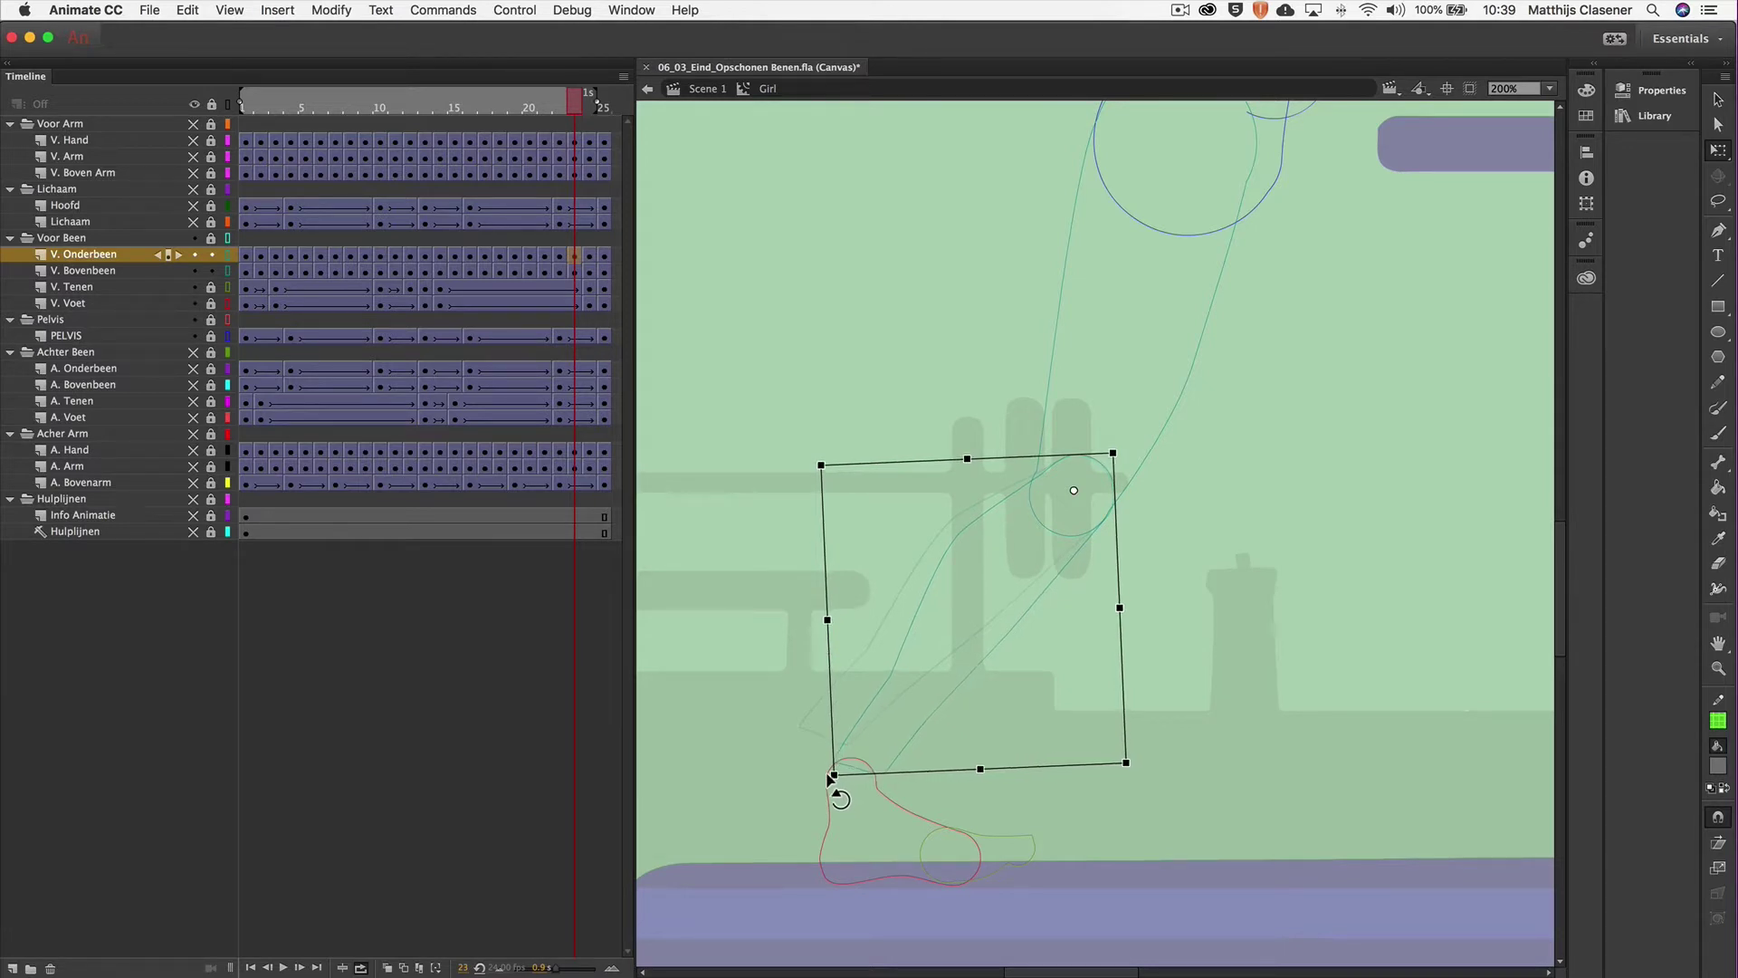
left_click(1182, 387)
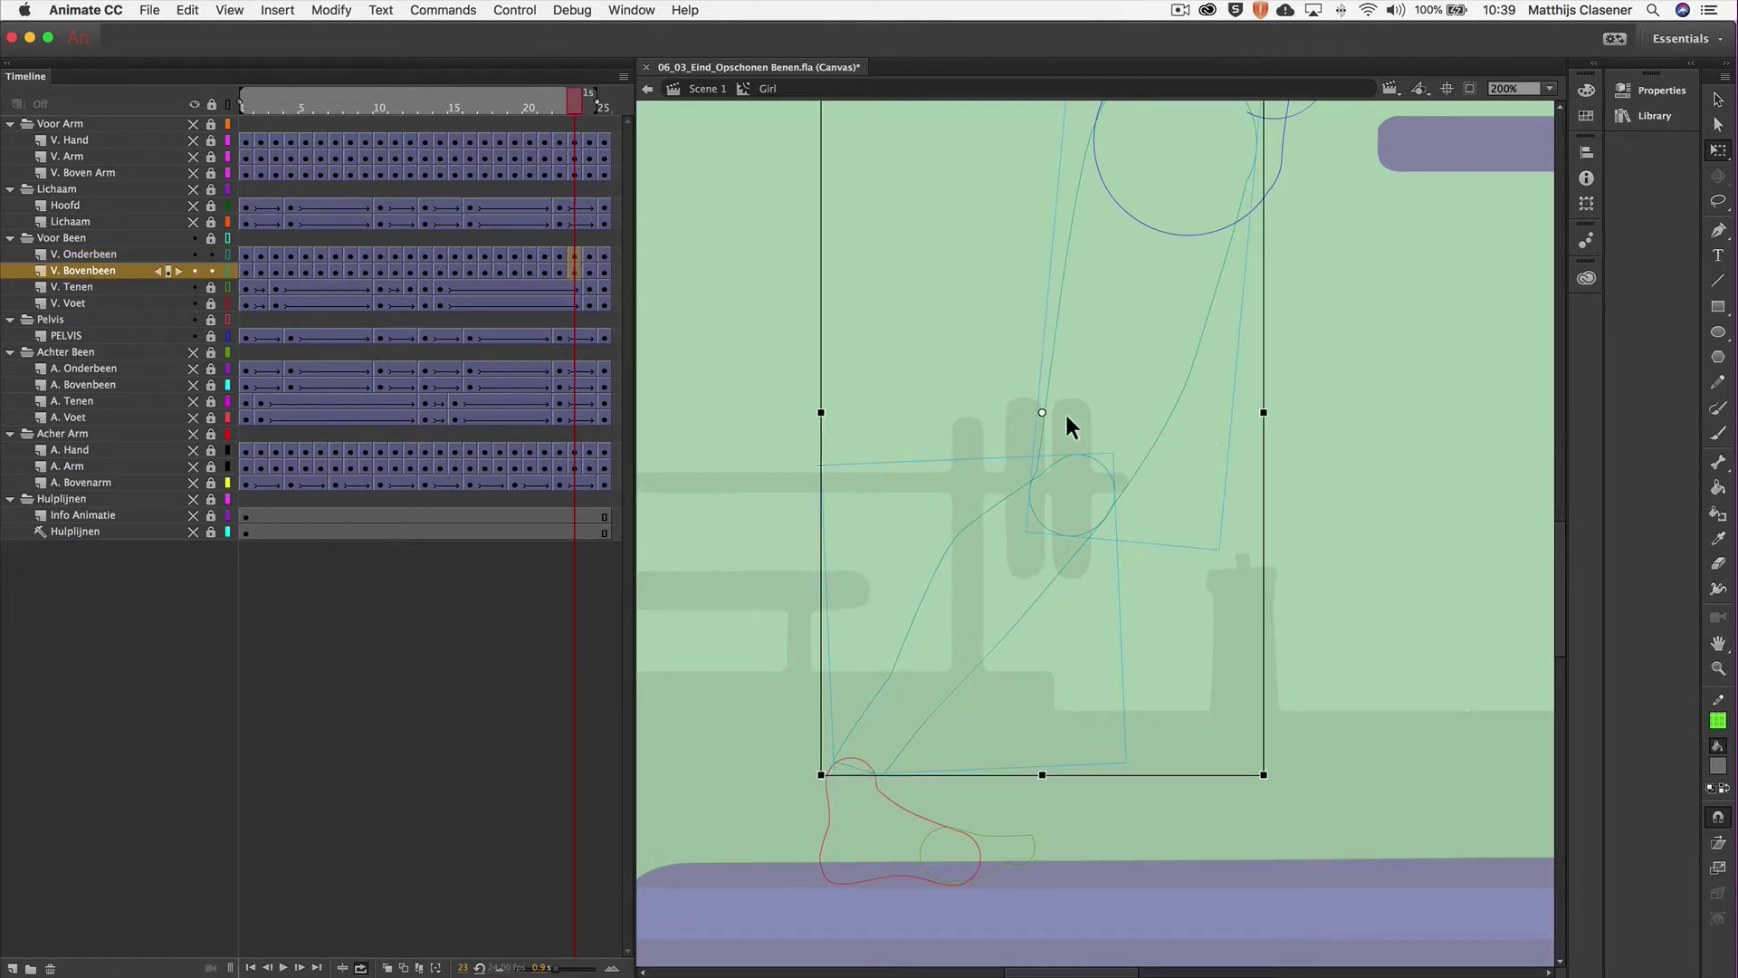
At frame 23, nudge the front lower leg into the knee and ankle joints, and fine-tune the thigh's rotation.
left_click(996, 579)
key("Down")
key("Down")
key("Down")
key("Down")
key("Left")
key("Left")
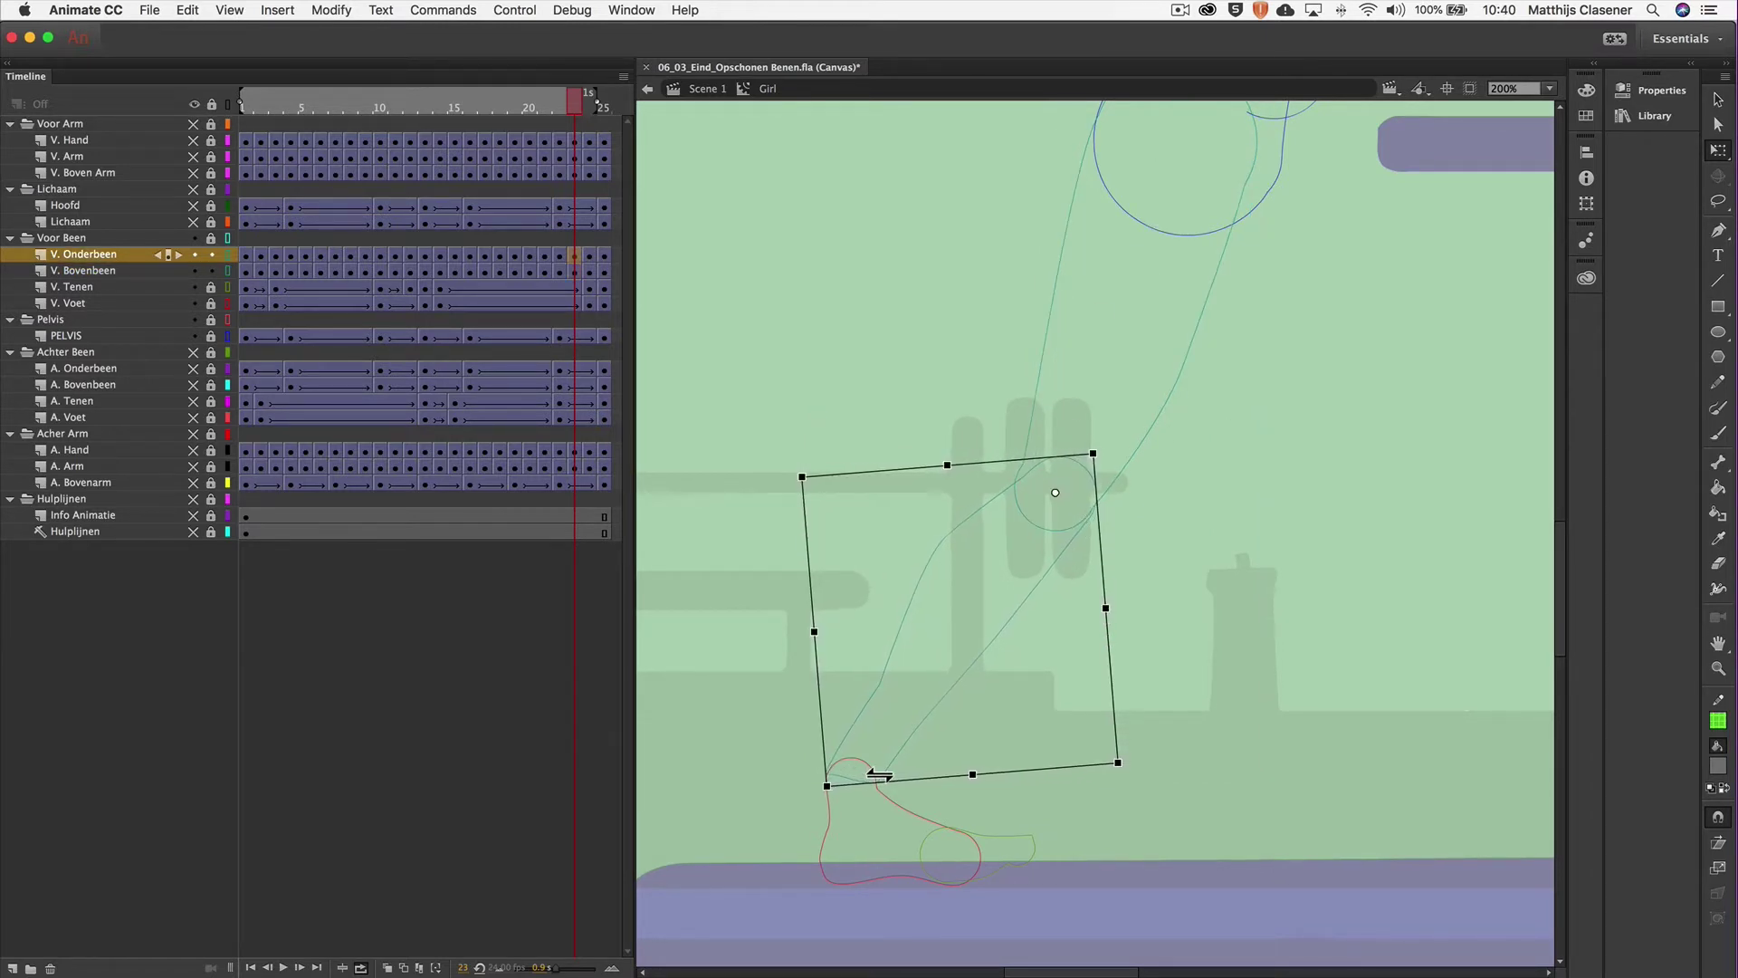
key("Down")
key("Down")
key("Left")
key("Left")
key("Right")
key("Right")
key("Right")
left_click(1156, 697)
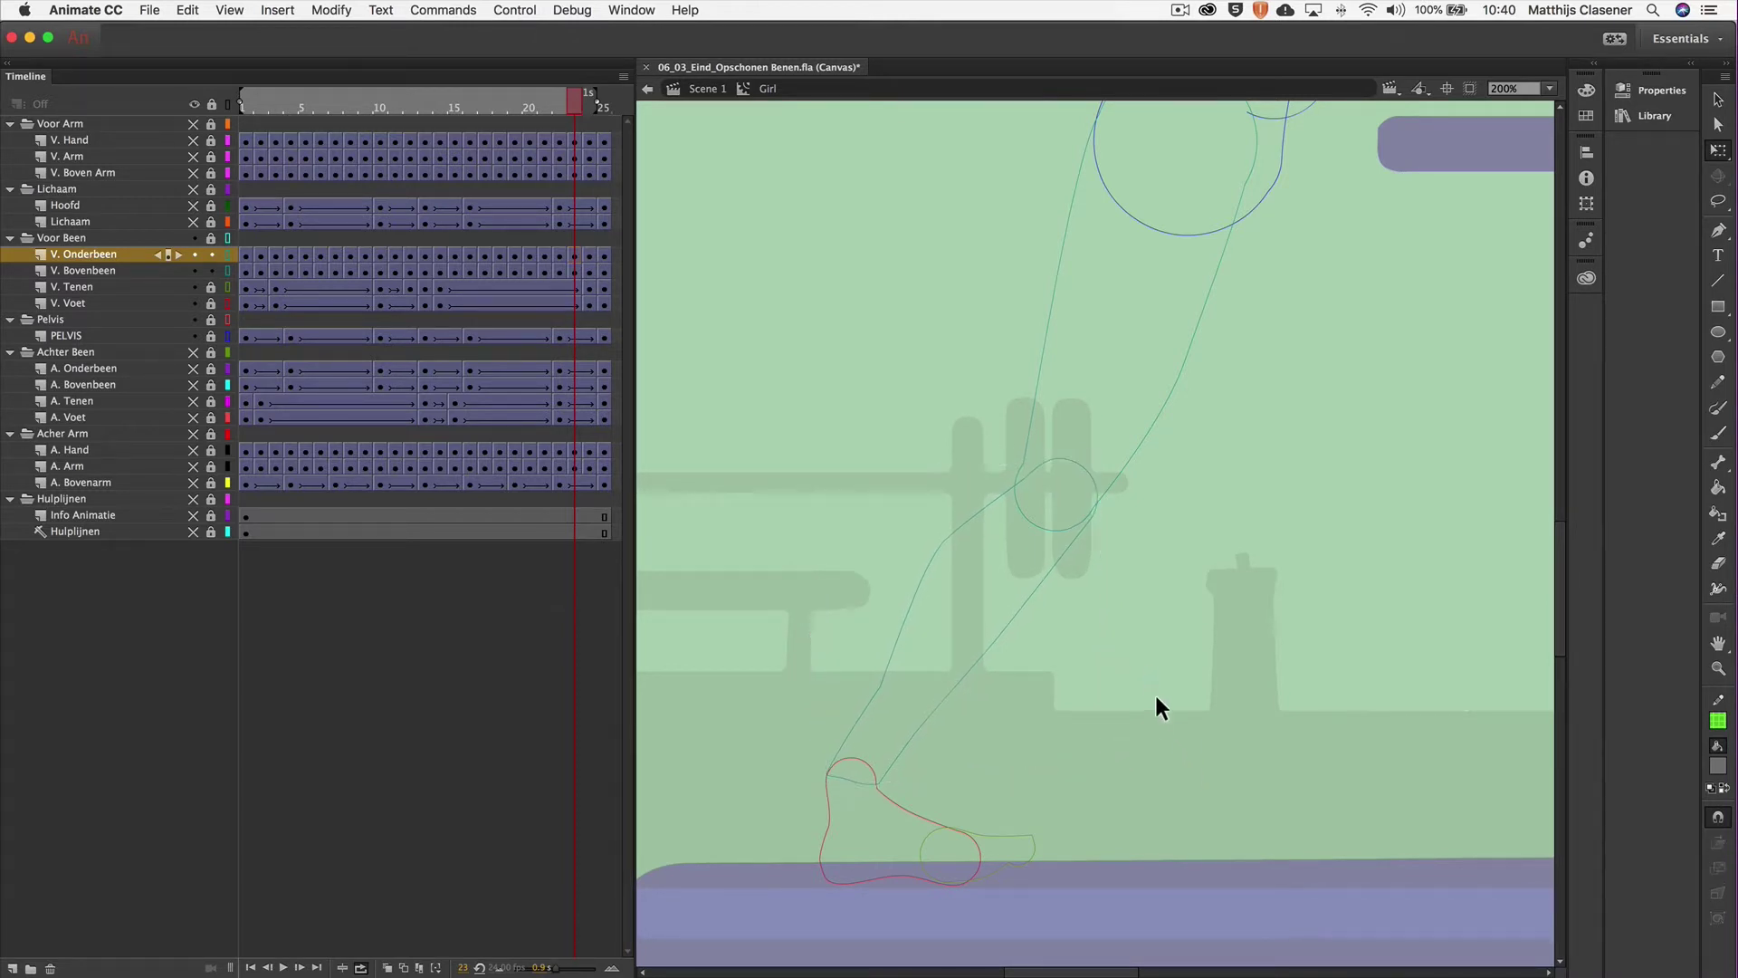
left_click(1117, 477)
left_click_drag(1000, 532, 1012, 545)
At frame 24, turn on Snap to Objects and rotate both front leg parts backward about the hip.
key(".")
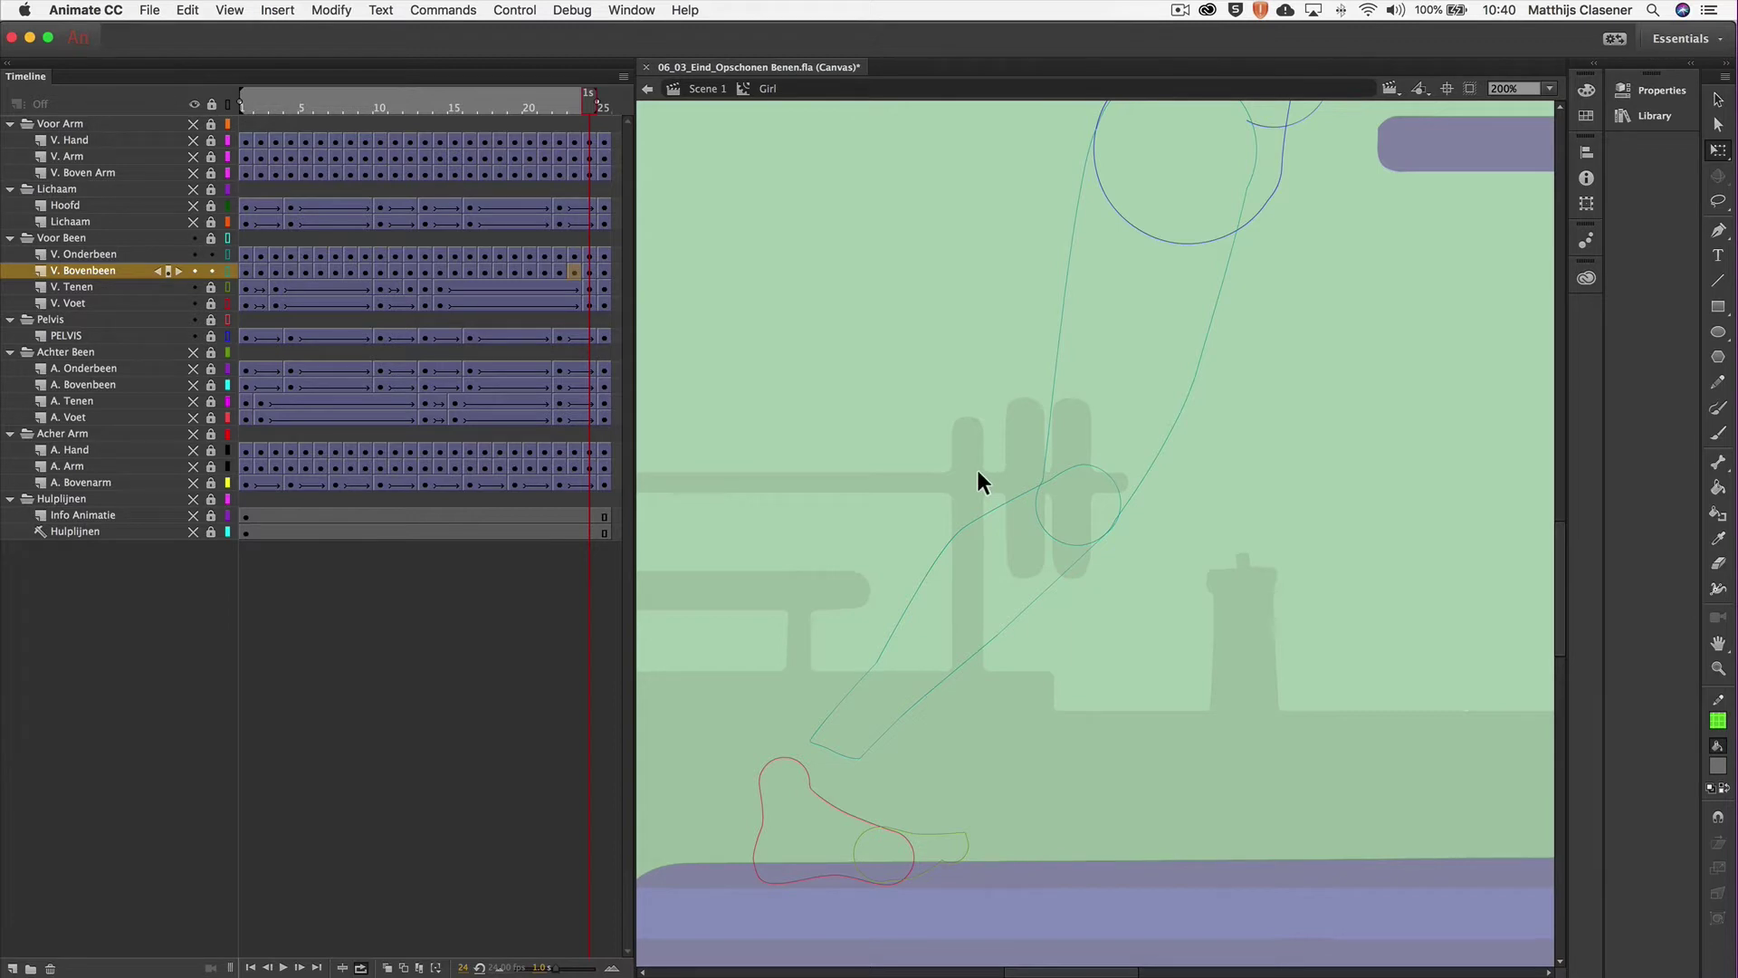
left_click(1122, 507)
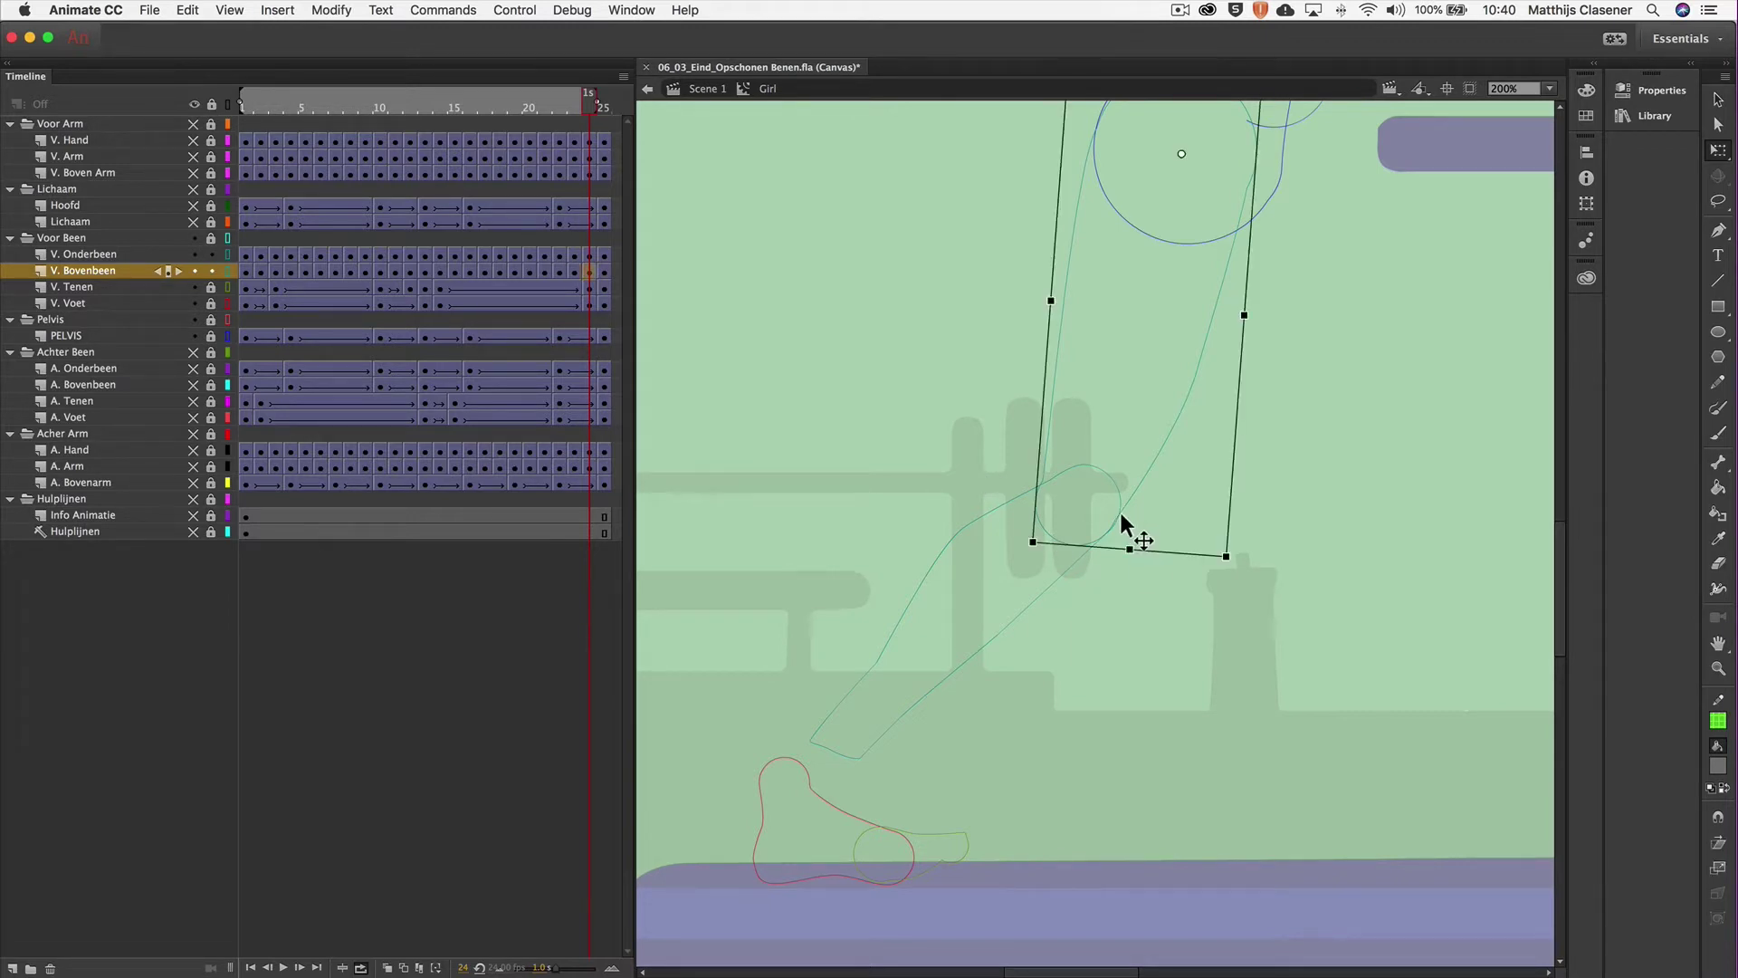
left_click(1052, 586)
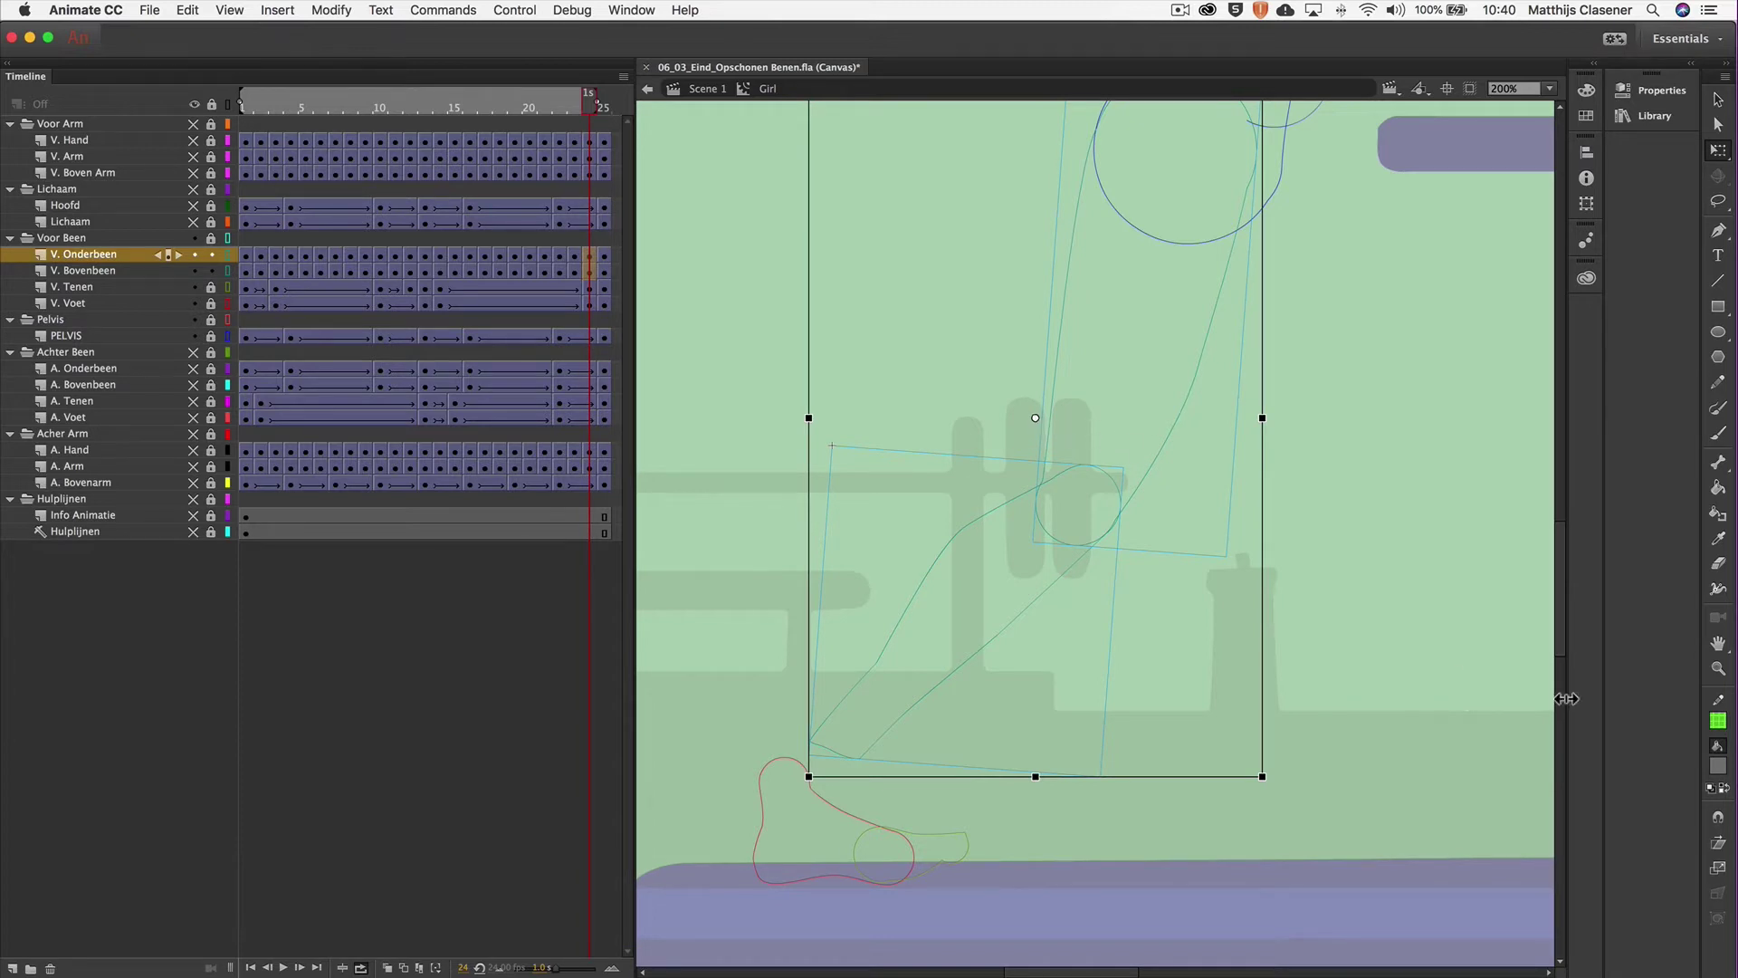
left_click(1718, 817)
left_click_drag(1035, 416, 1119, 269)
mouse_move(1266, 791)
left_mouse_down()
mouse_move(1198, 818)
mouse_move(1193, 805)
left_mouse_up()
key("ctrl+z")
left_click(710, 719)
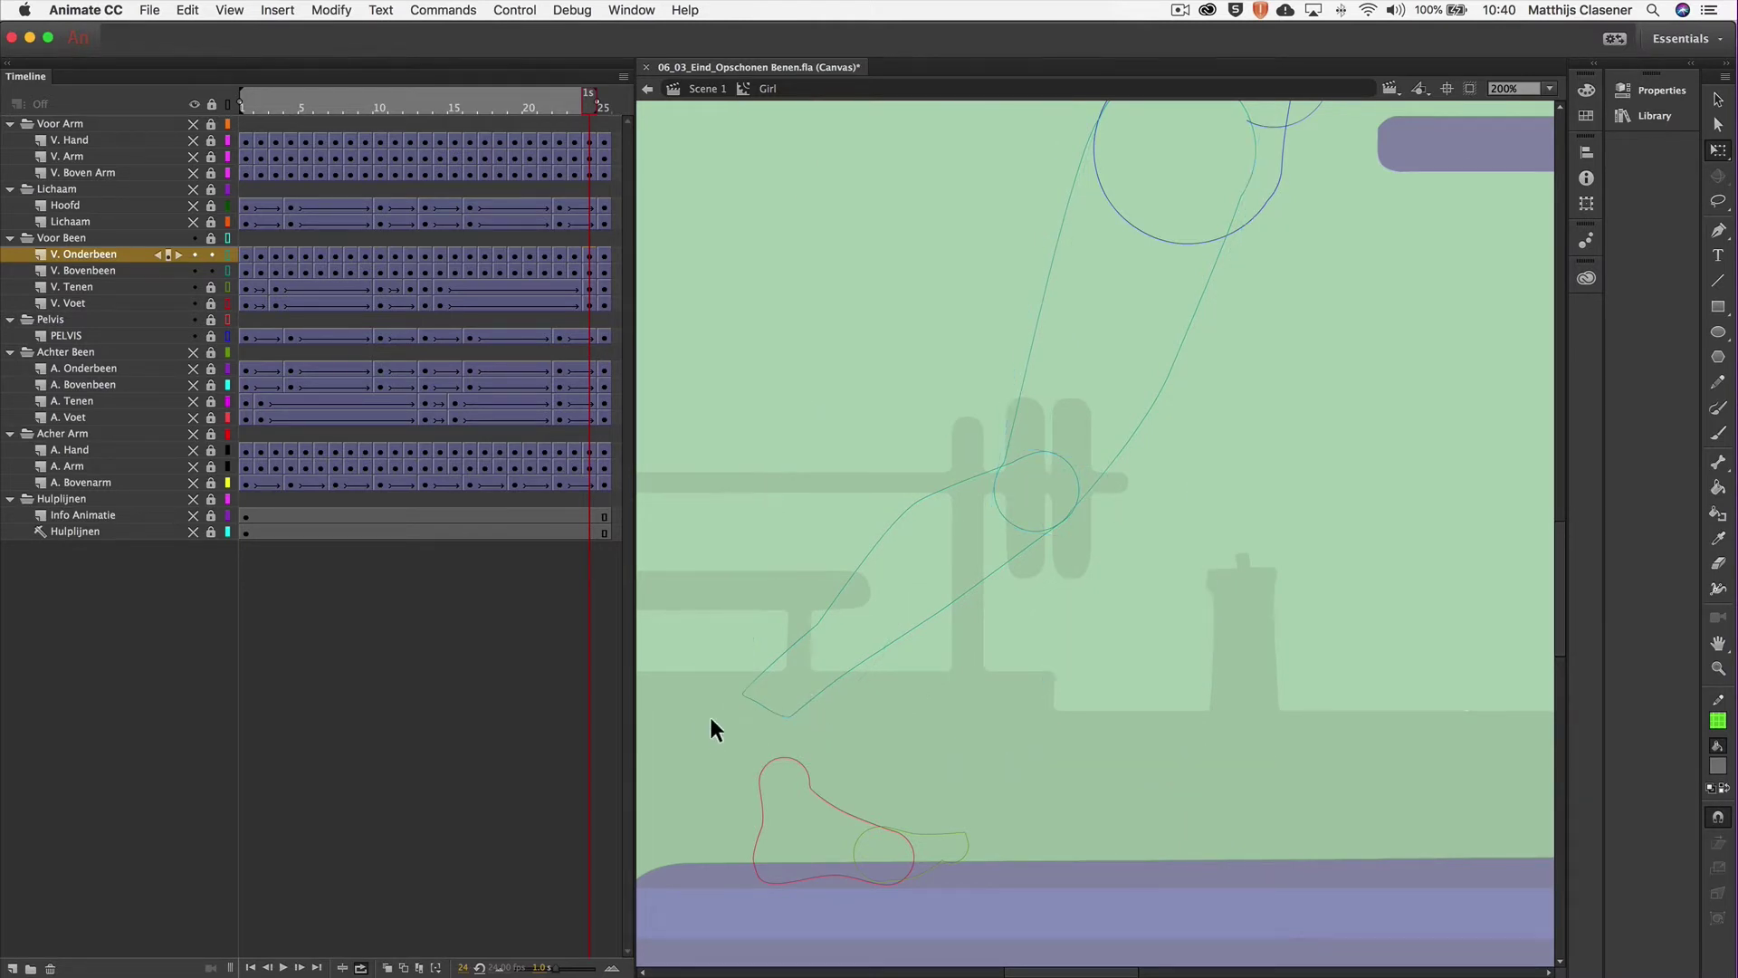
At frame 24, rotate the front lower leg about the knee towards the ankle and nudge it slightly left and down.
left_click(789, 714)
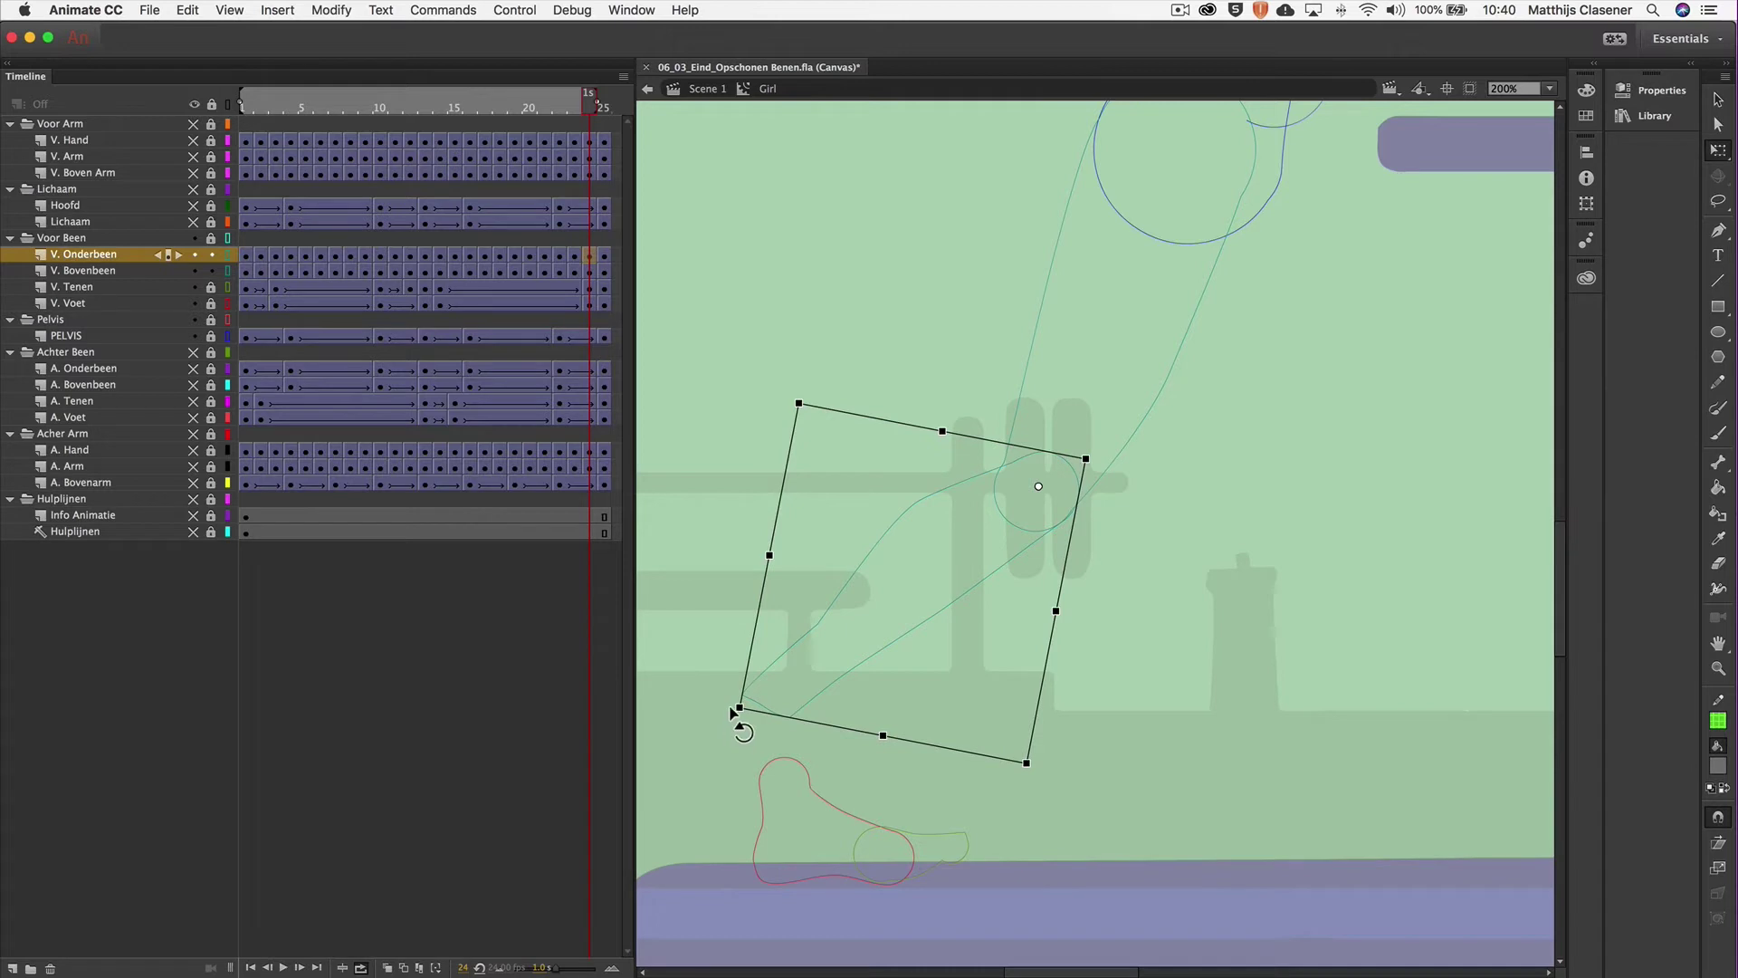
left_click_drag(752, 727, 781, 758)
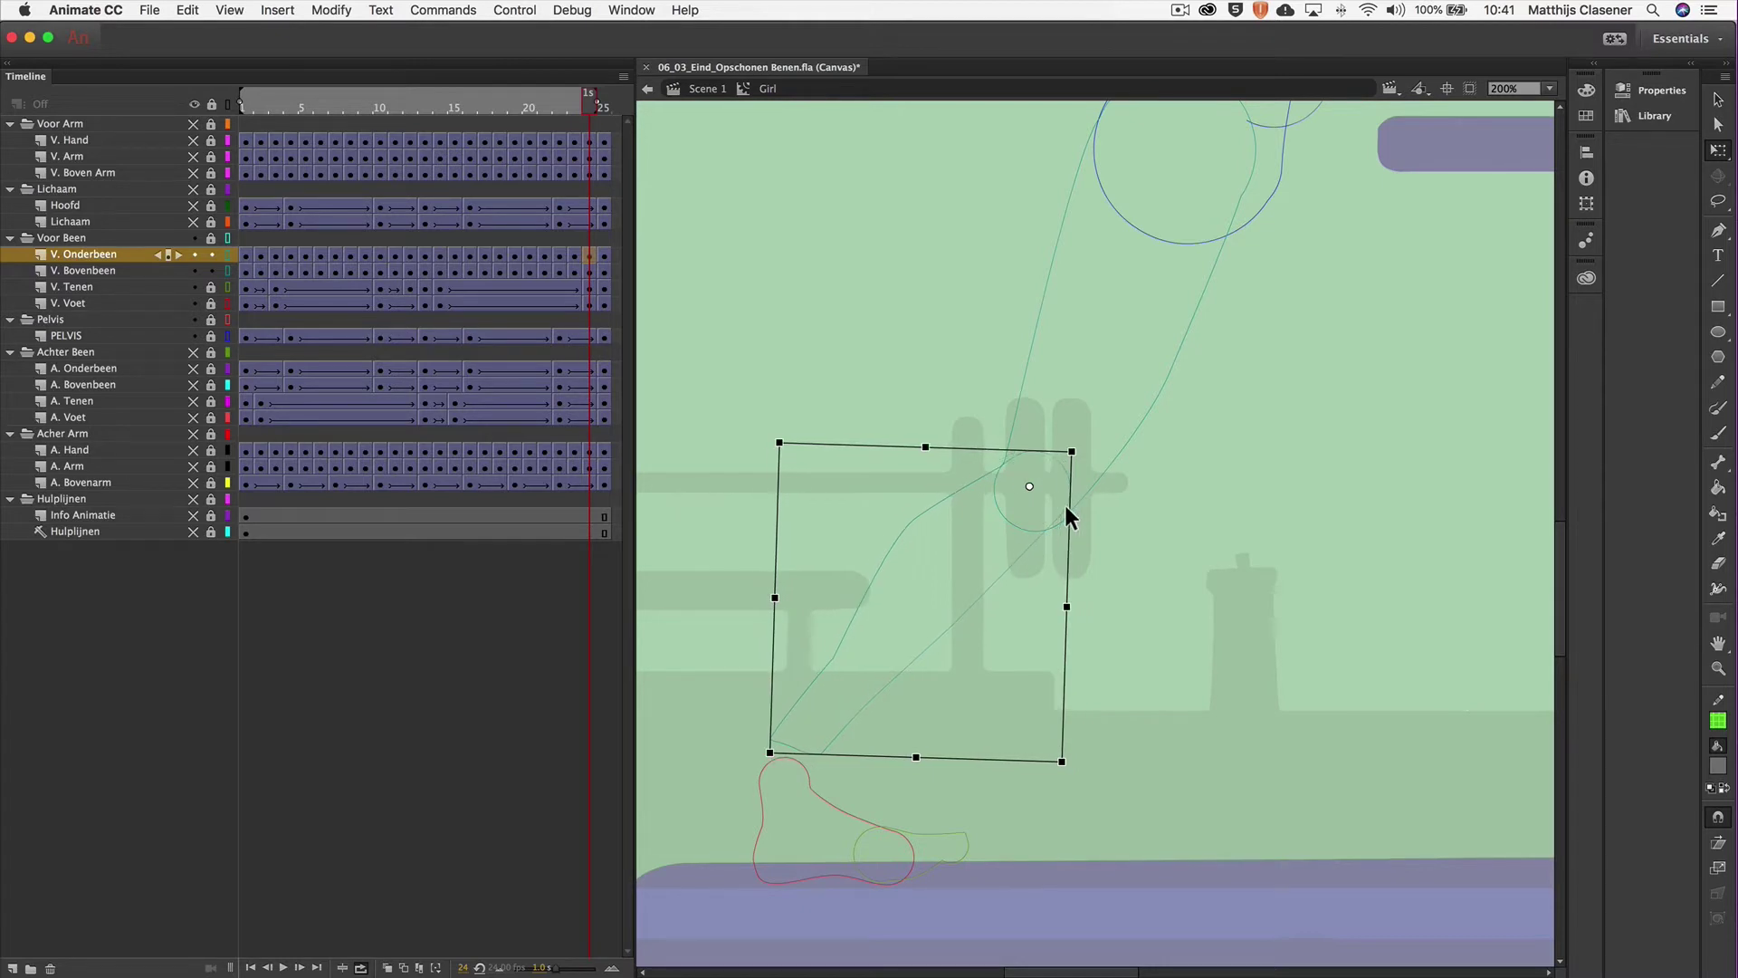
key("Left")
key("Left")
key("Left")
key("Left")
key("Left")
key("Left")
key("Left")
key("Left")
key("Left")
key("Left")
key("Down")
key("Down")
key("Down")
key("Down")
key("Down")
key("Down")
key("Down")
key("Down")
key("Down")
key("Down")
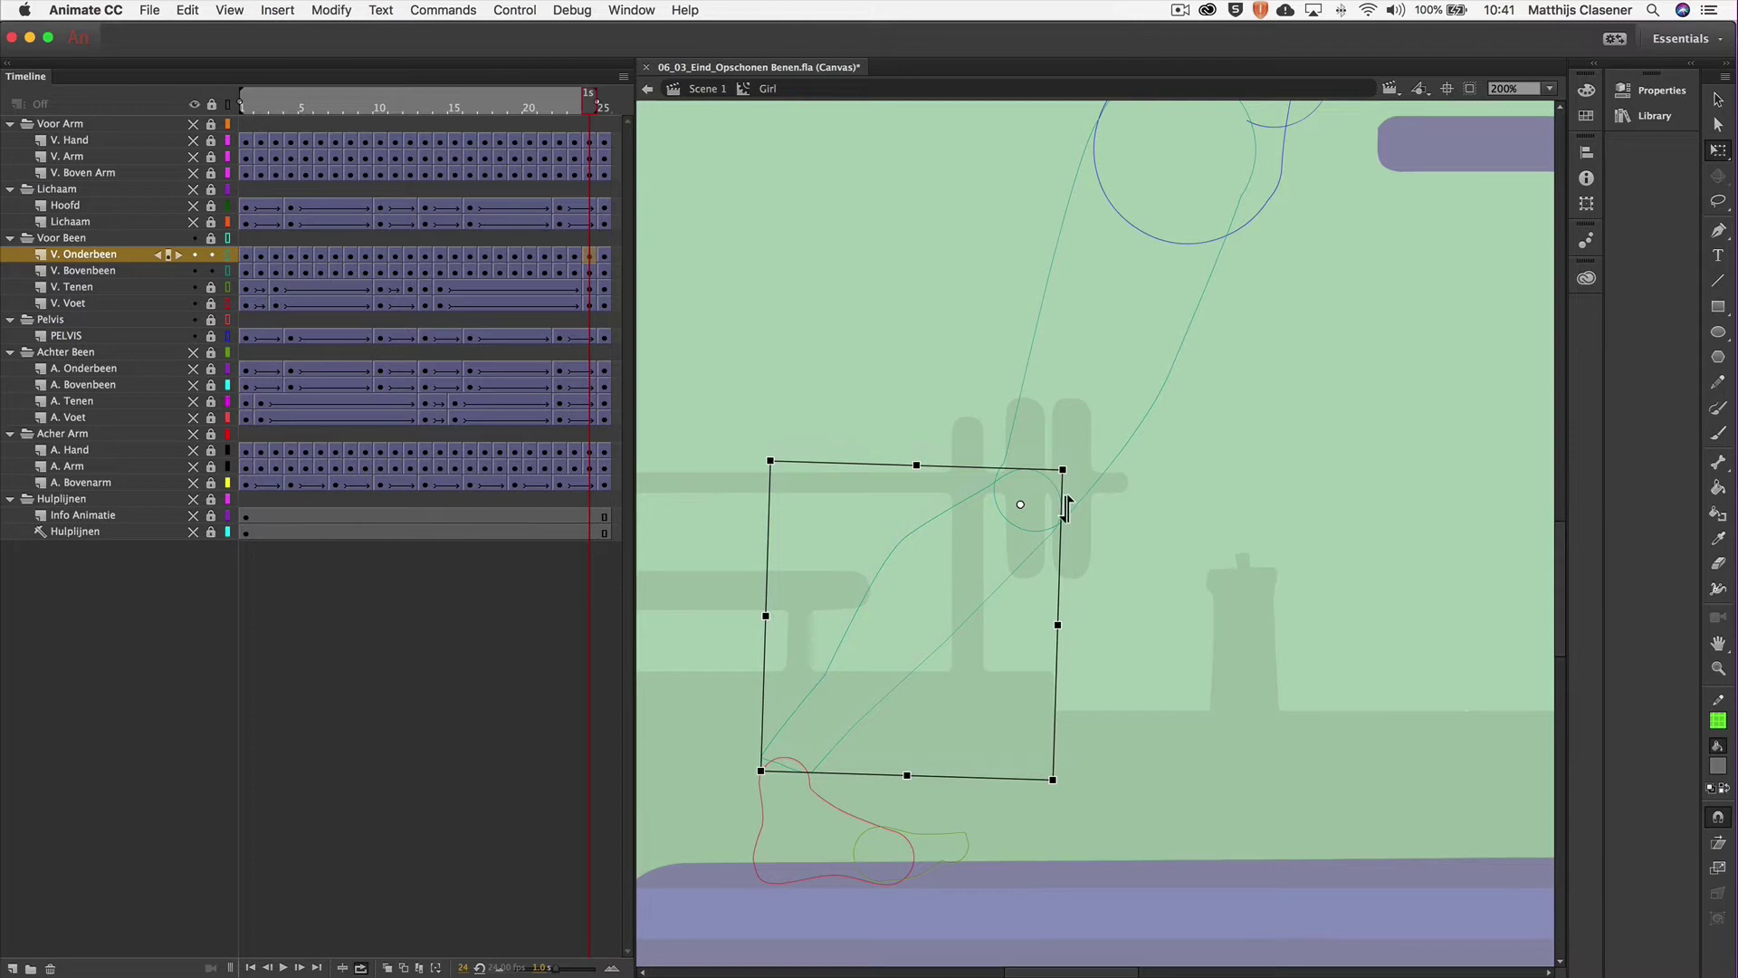
At frame 24, set the pivot of both front leg parts on the hip and rotate them slightly further backward.
left_click(1093, 482)
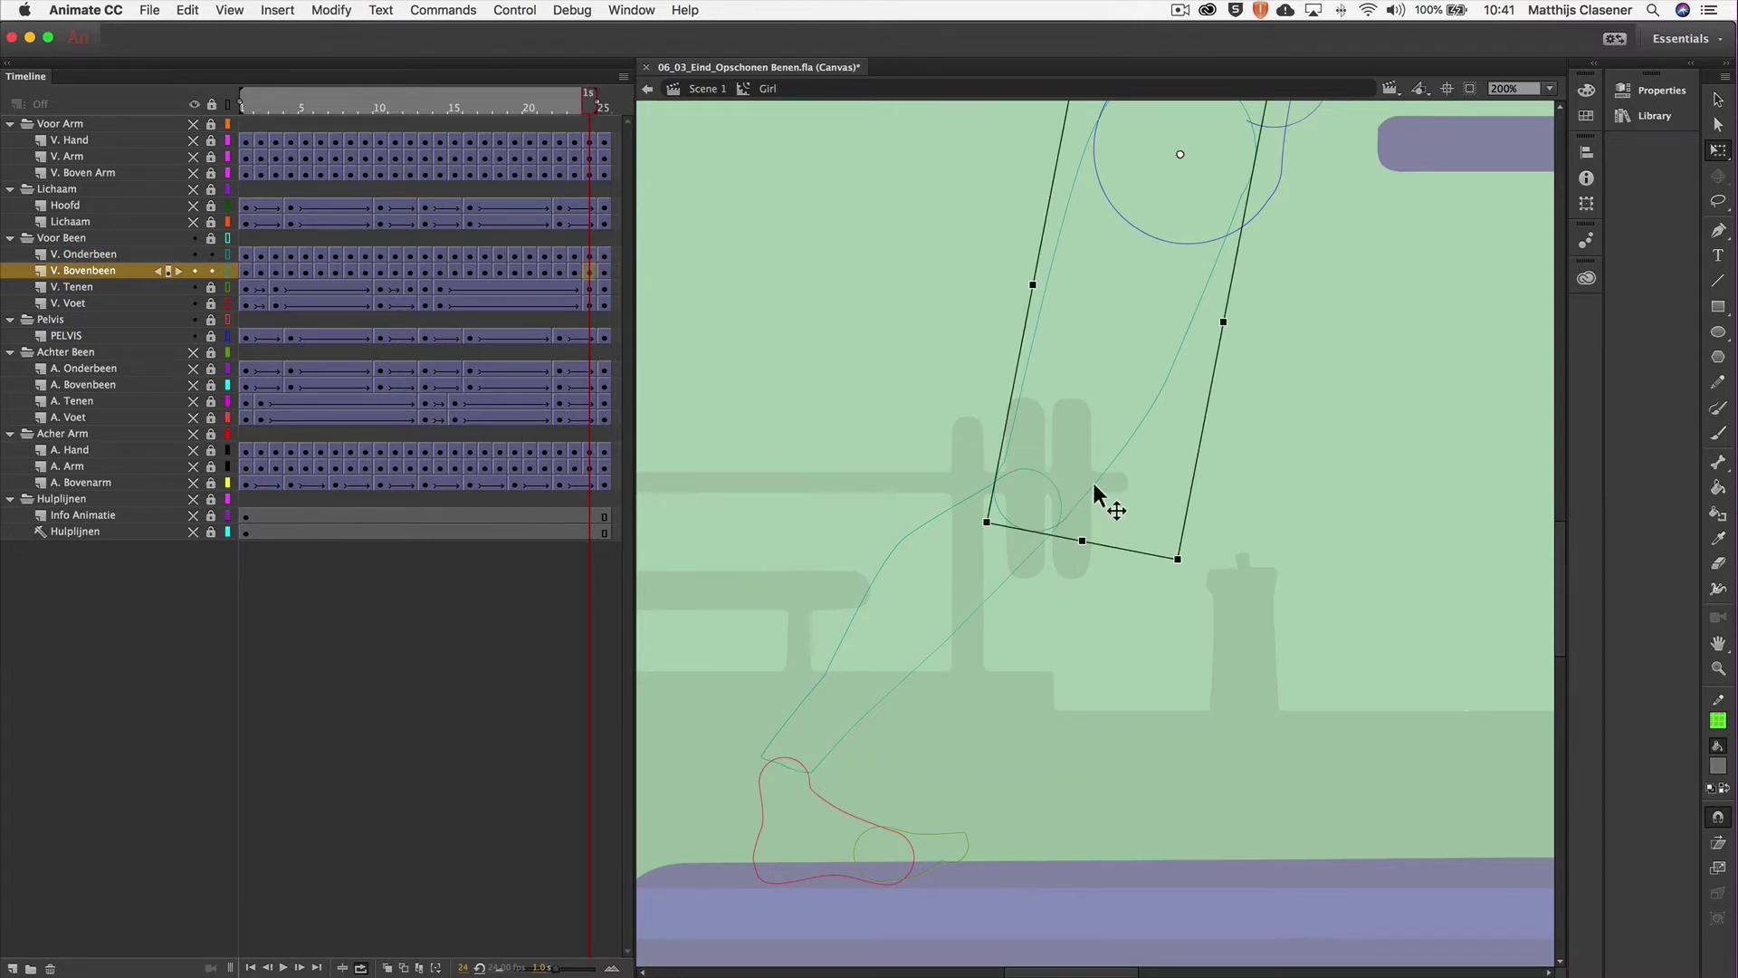
left_click(1030, 553)
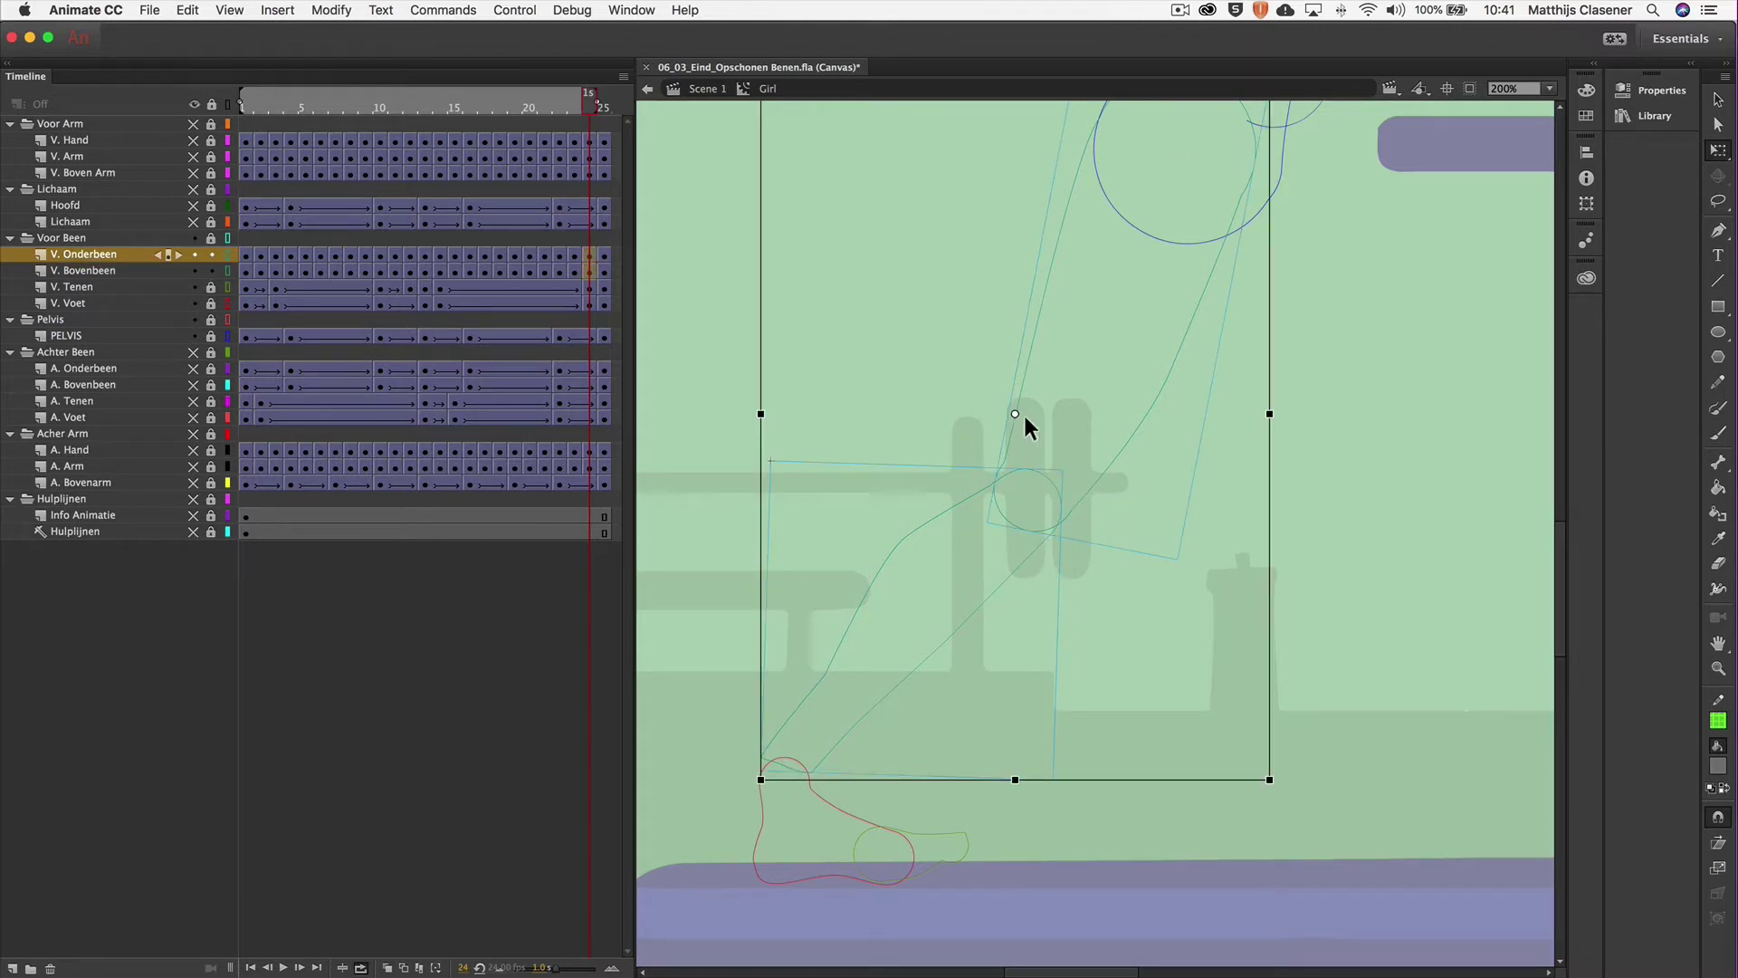
left_click_drag(1015, 413, 1180, 155)
left_click_drag(1273, 797, 1250, 804)
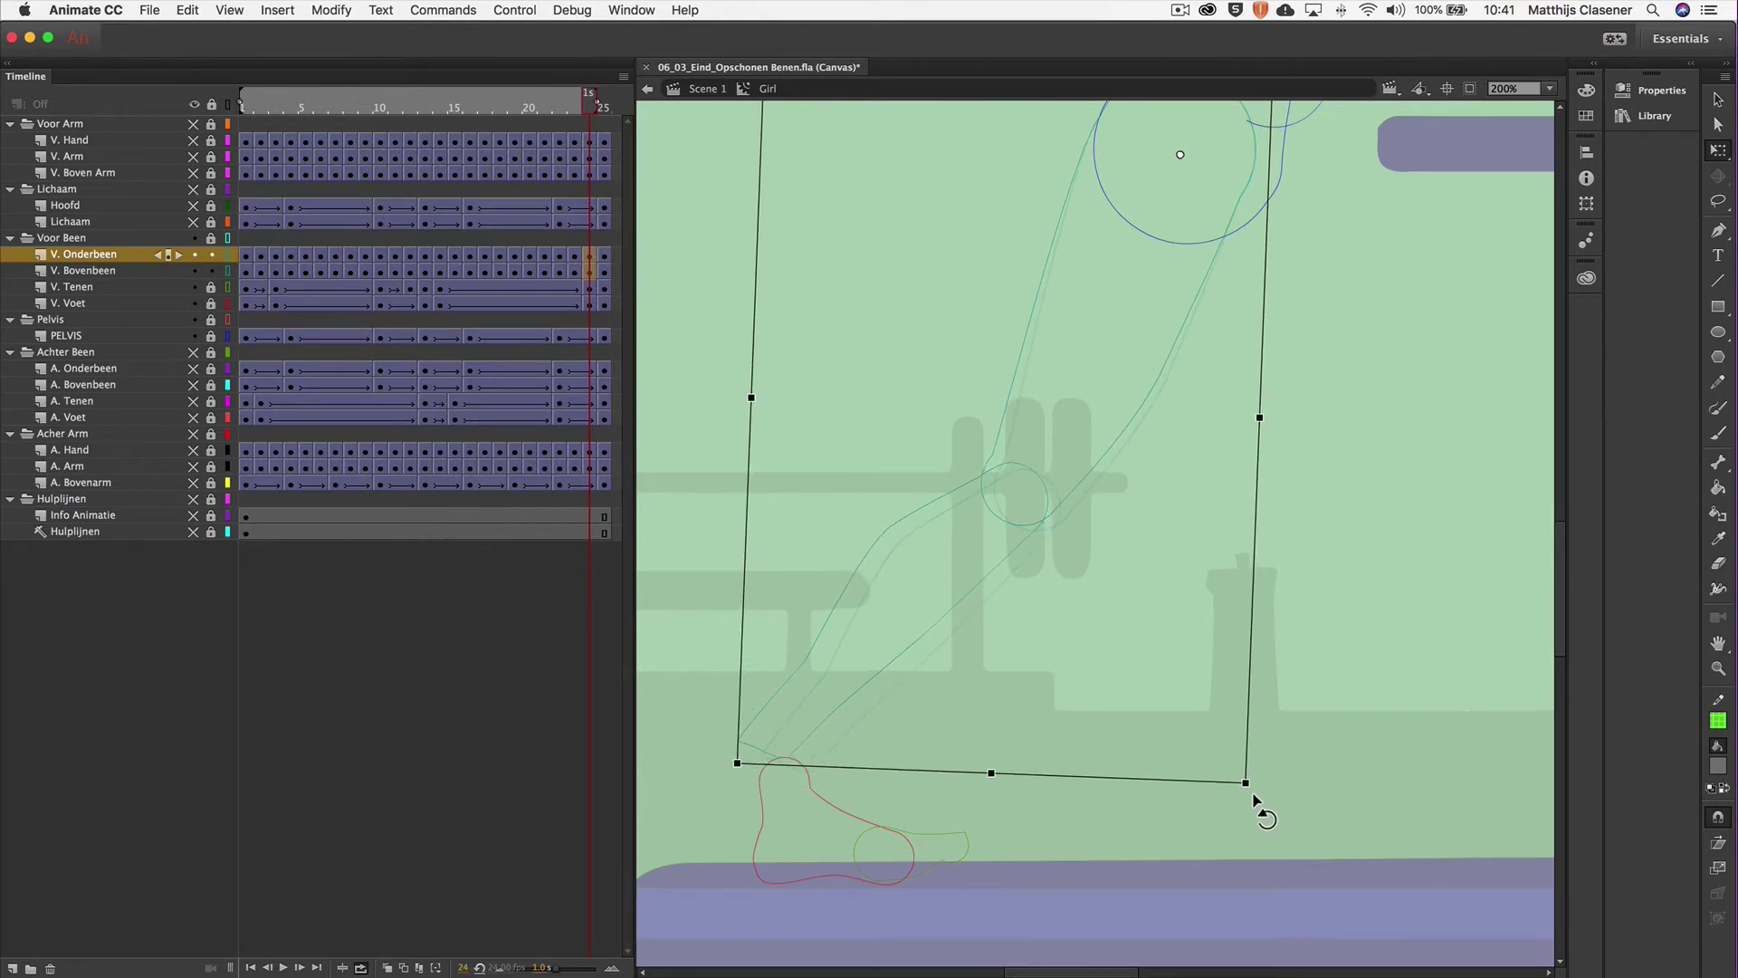
At frame 24, rotate only the front lower leg about the knee down onto the ankle.
left_click(860, 481)
left_click(862, 553)
left_click_drag(734, 771, 765, 786)
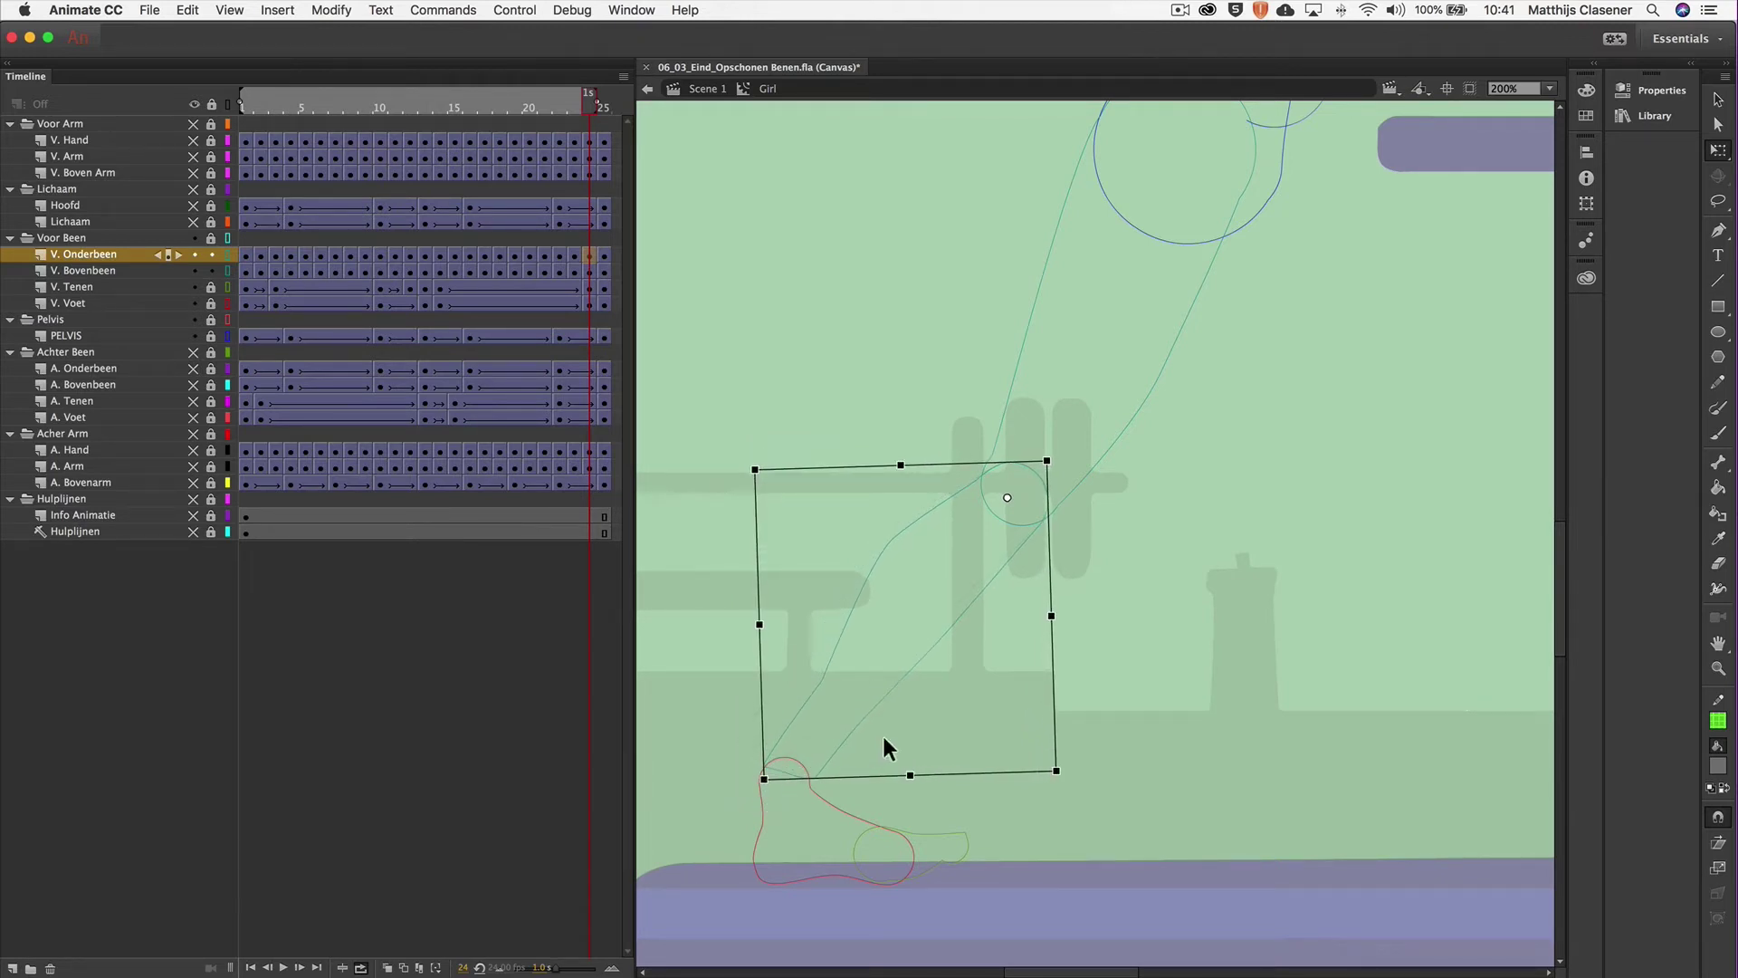
Advance to frame 25 and play back the walk cycle to check the front leg's joints.
key("period")
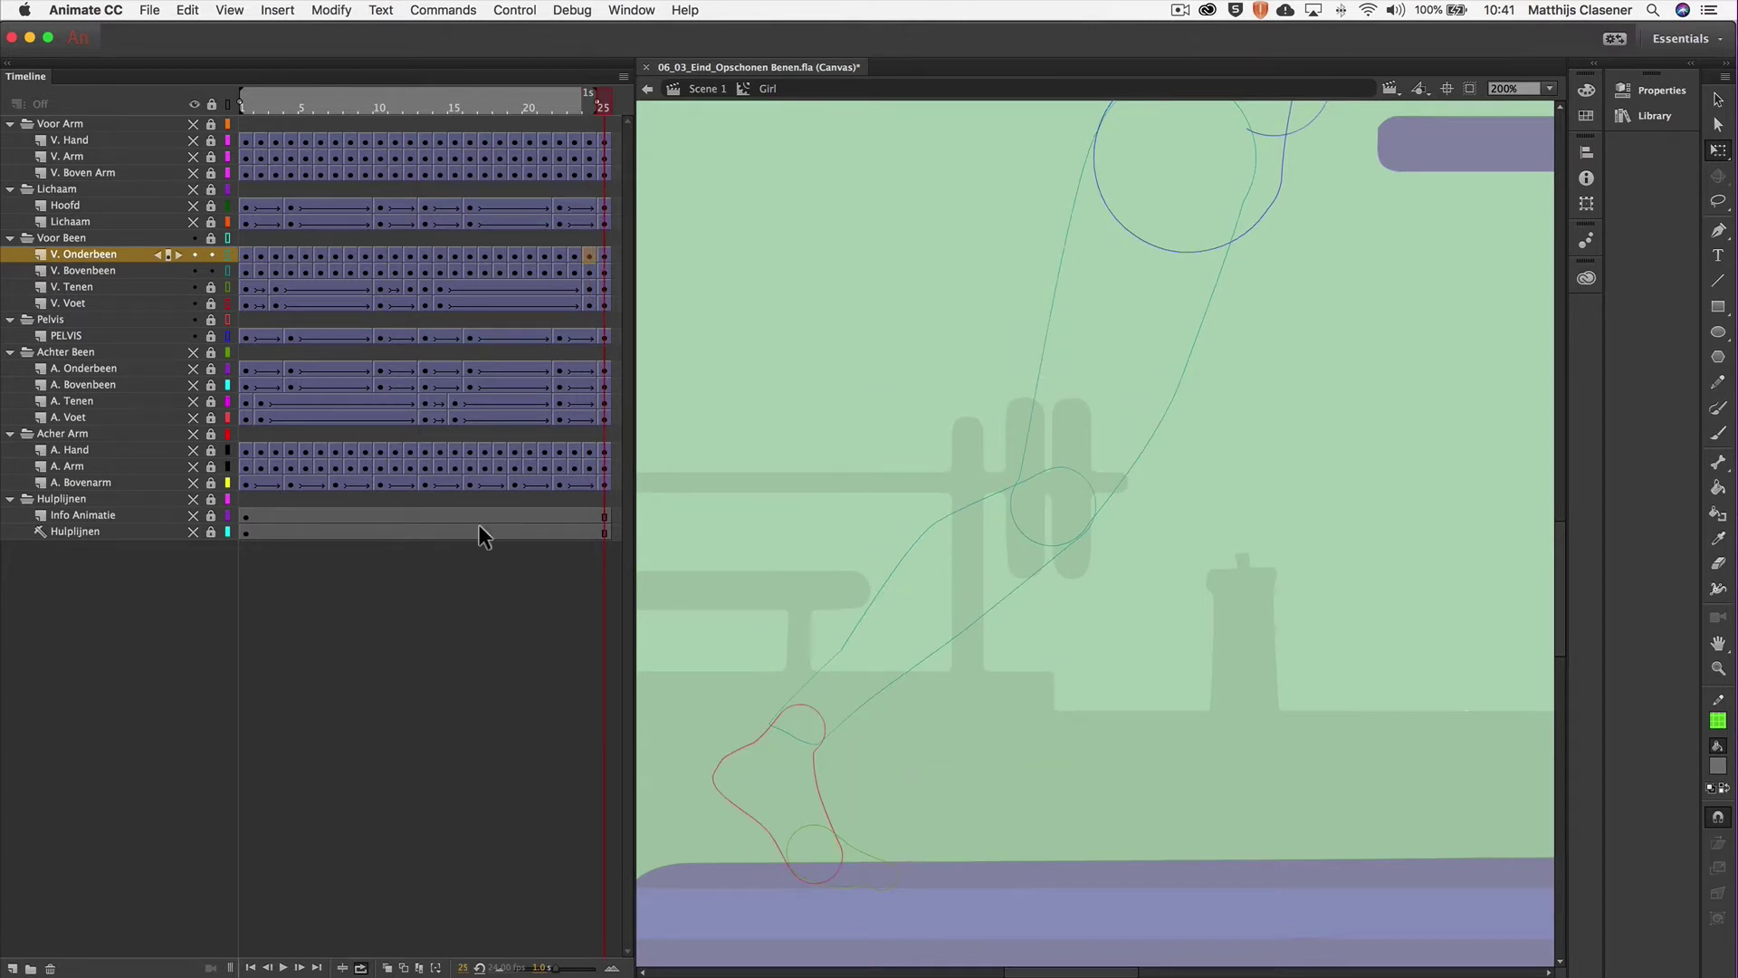
left_click(283, 967)
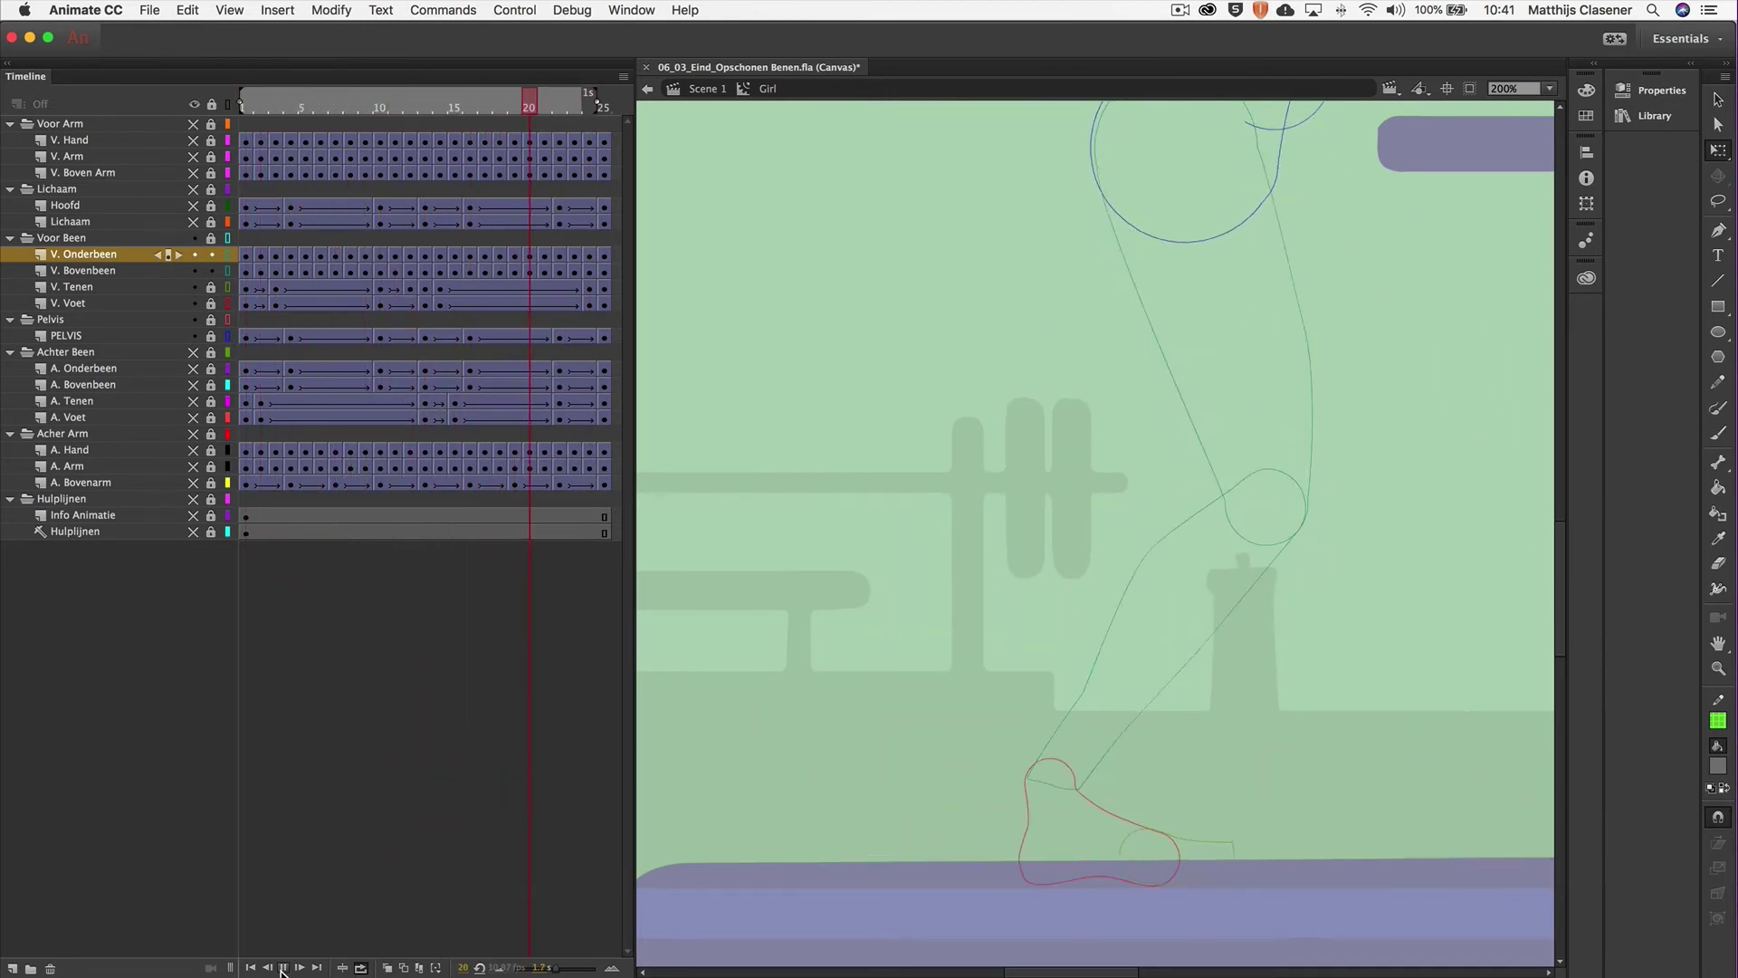
Stop the playback and hide the front leg layers.
left_click(283, 967)
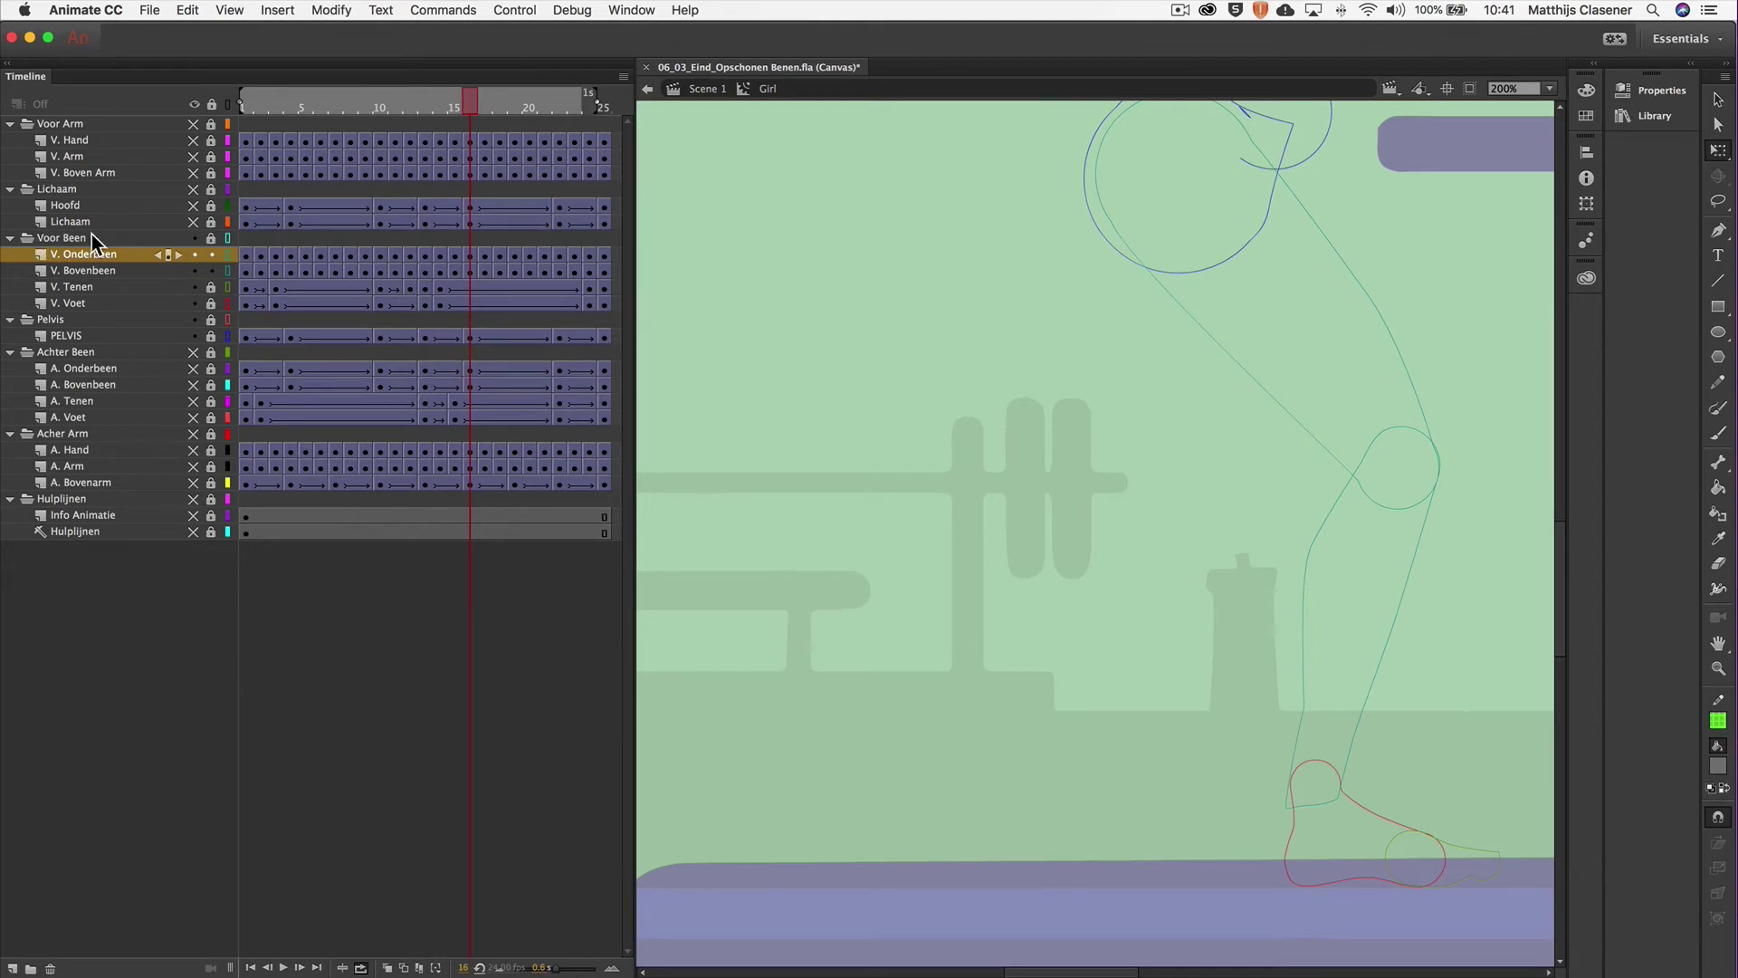
left_click(196, 240)
left_click(102, 353)
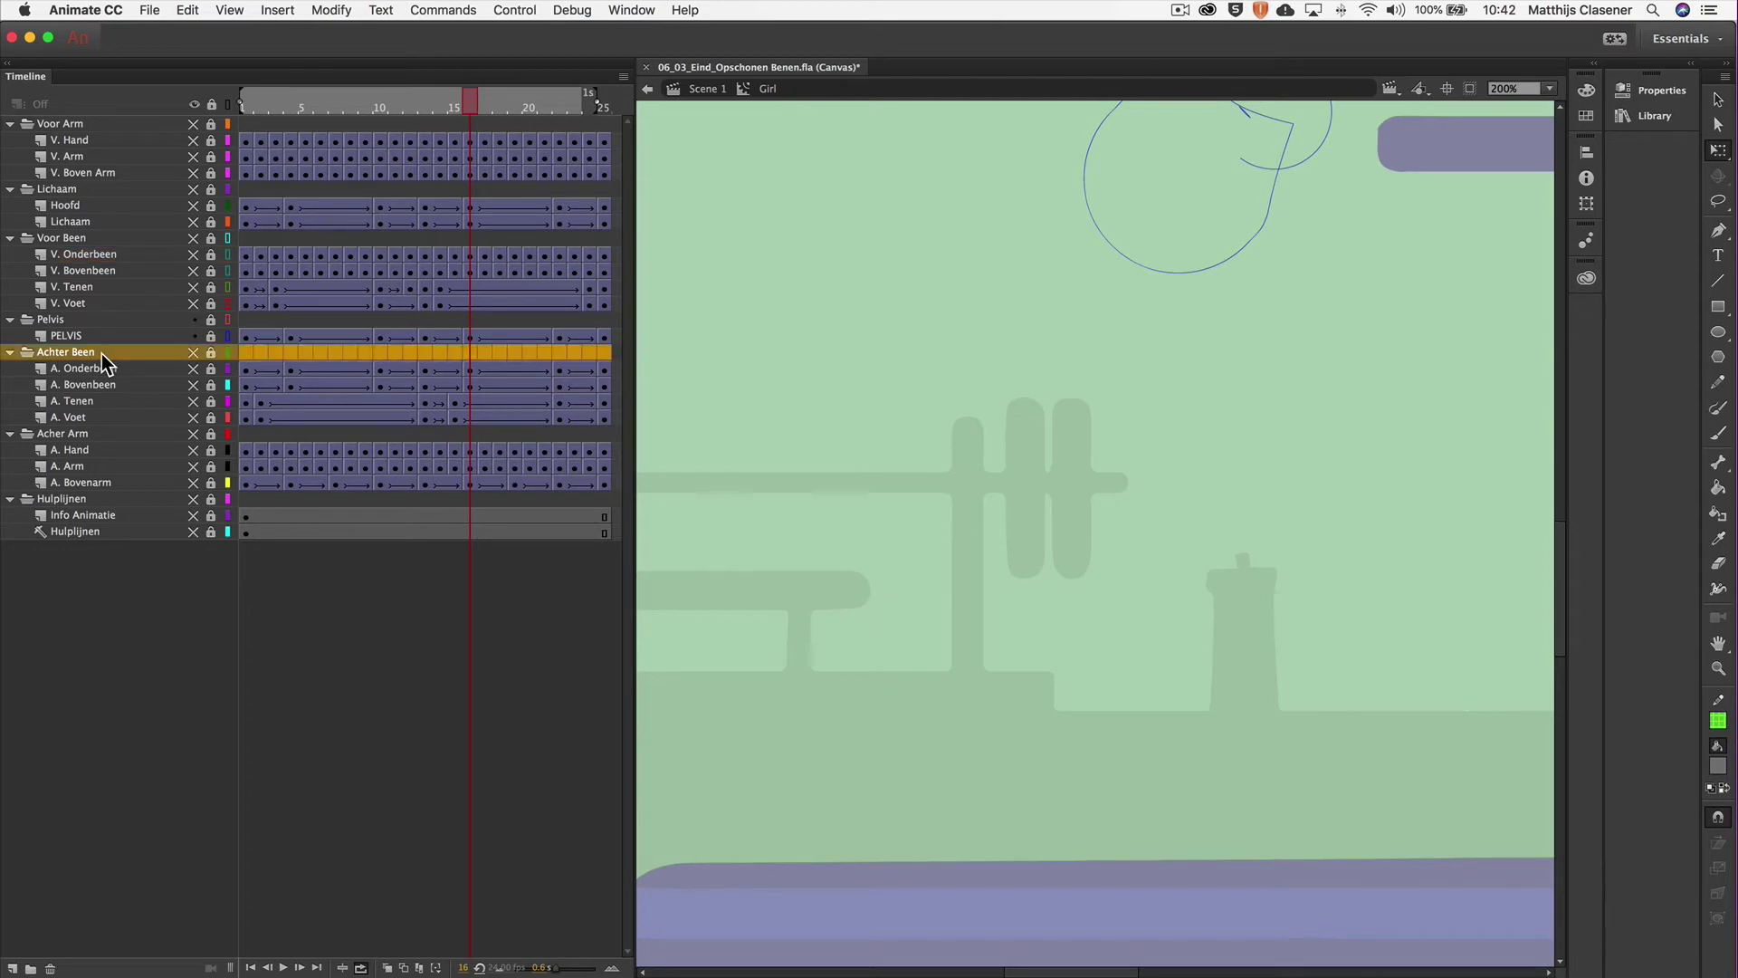
Show the back leg's thigh, lower leg and foot as outlines beside the pelvis, unlocking the thigh and lower leg.
left_click(195, 321)
left_click(193, 369)
left_click(195, 385)
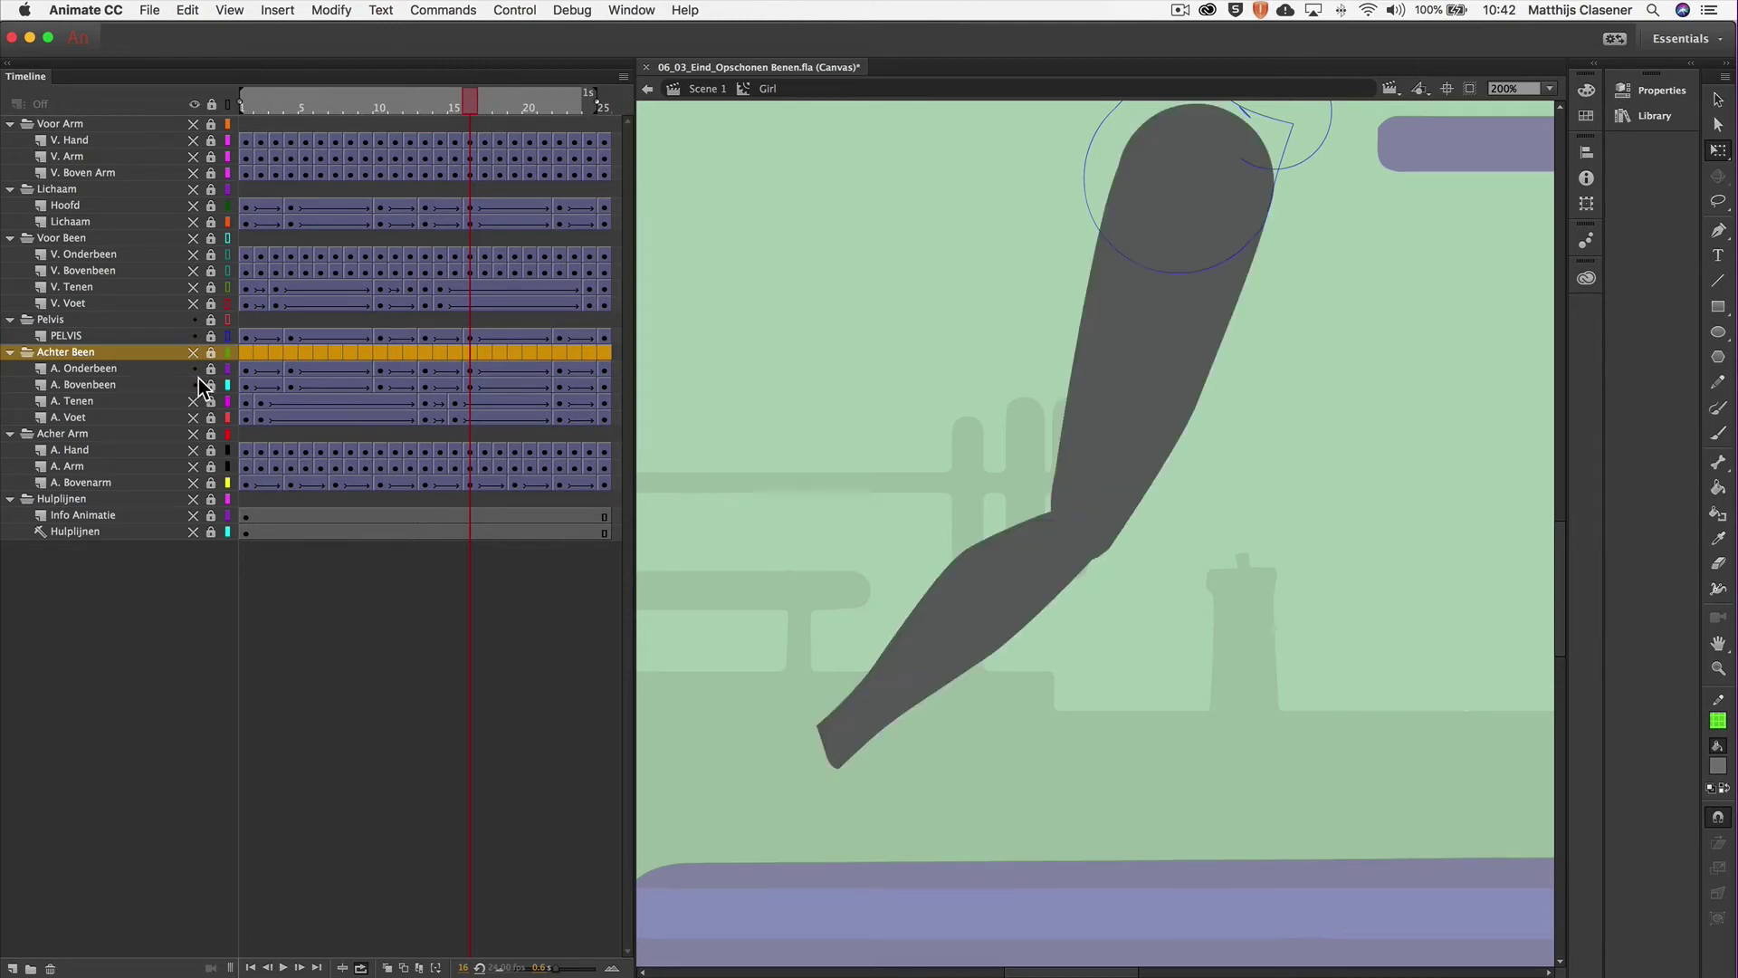
left_click(211, 385)
left_click(228, 352)
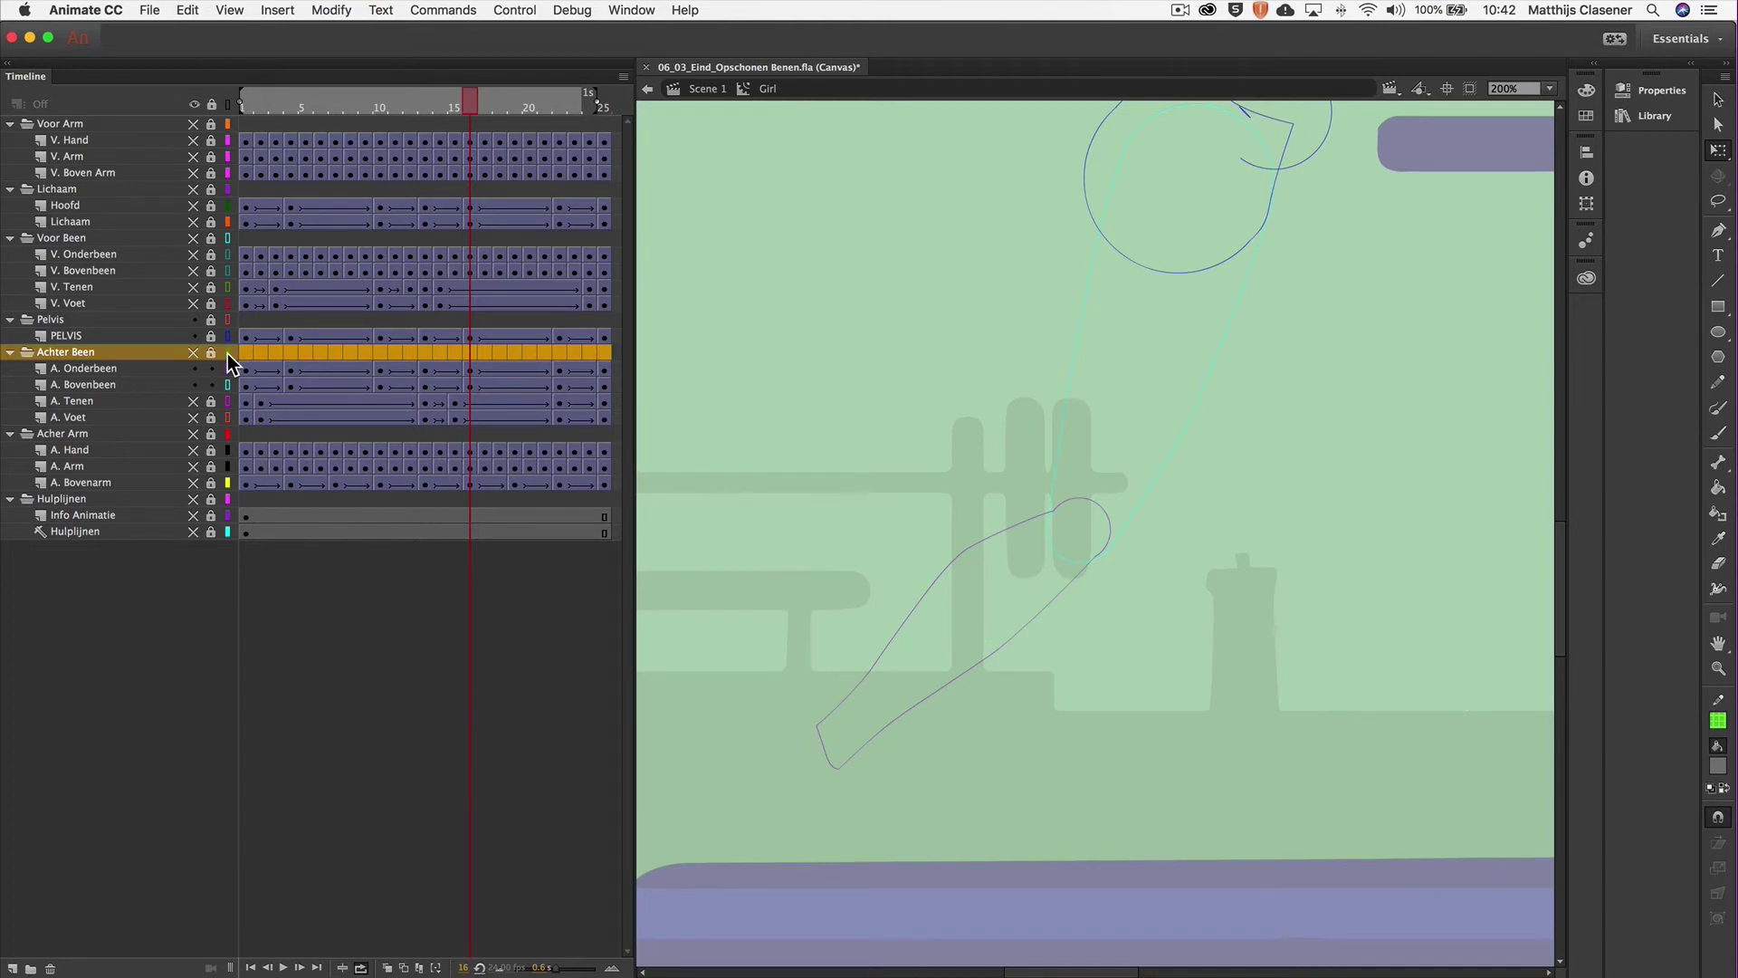
left_click(193, 415)
Convert frames 2 to 24 of the back thigh and lower leg layers to keyframes and scrub through them.
left_click_drag(257, 369, 589, 394)
right_click(591, 387)
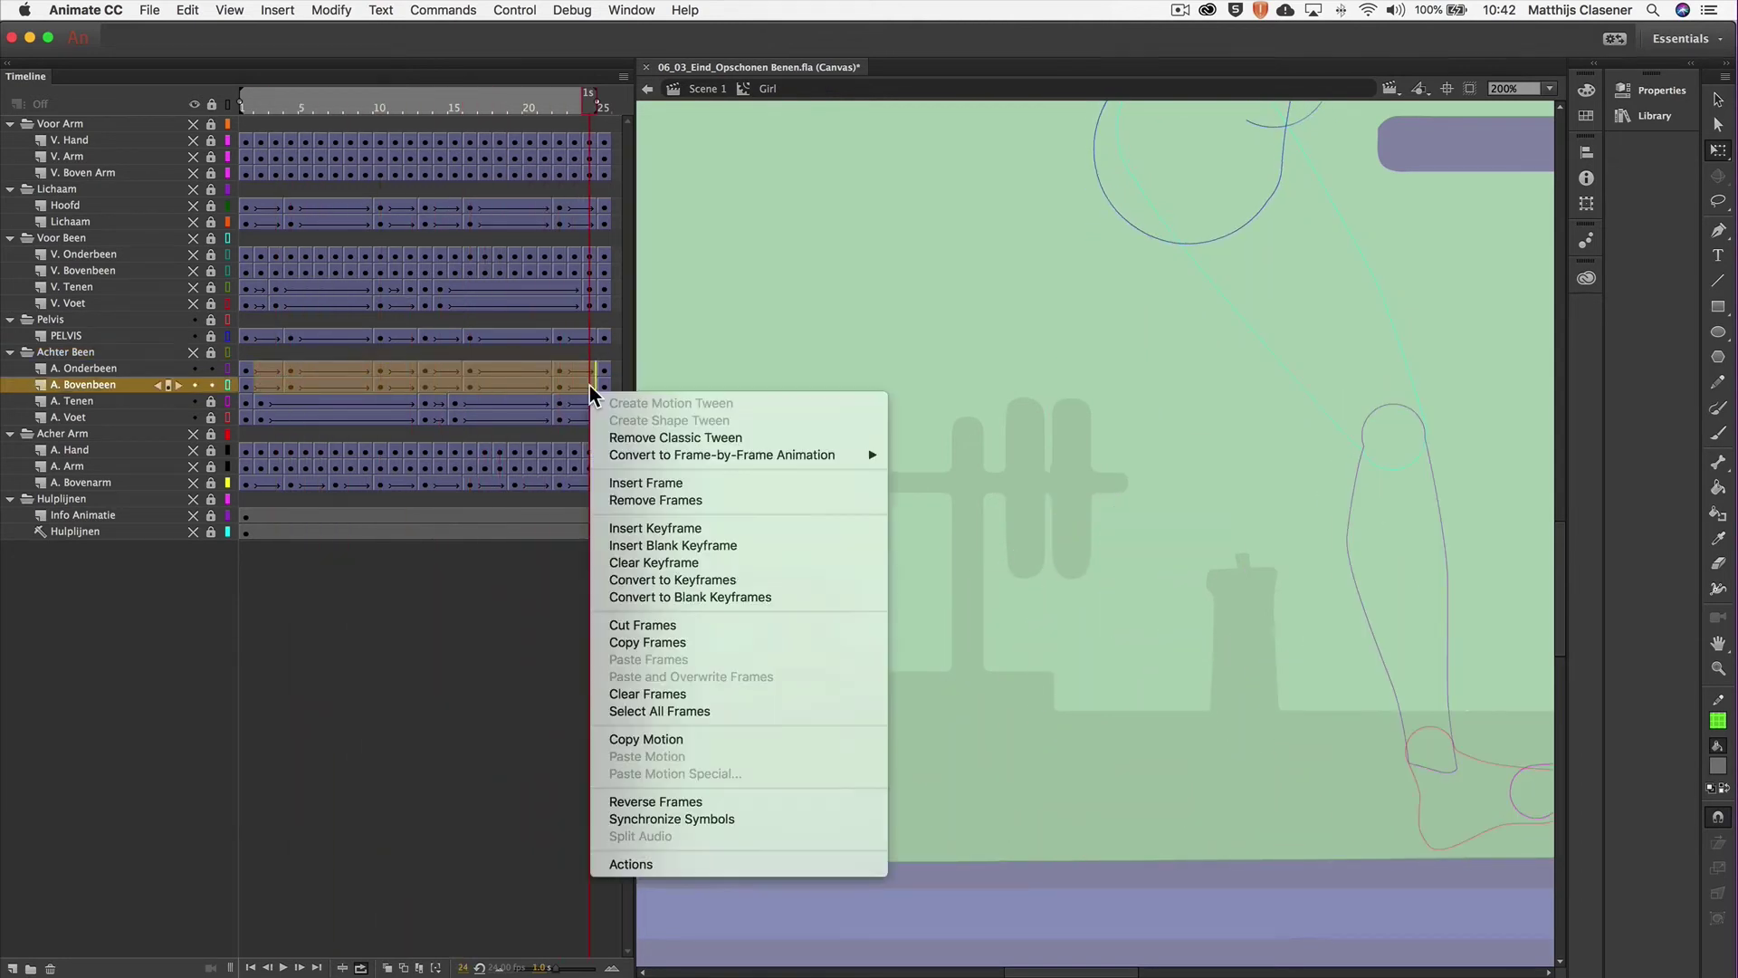
left_click(744, 584)
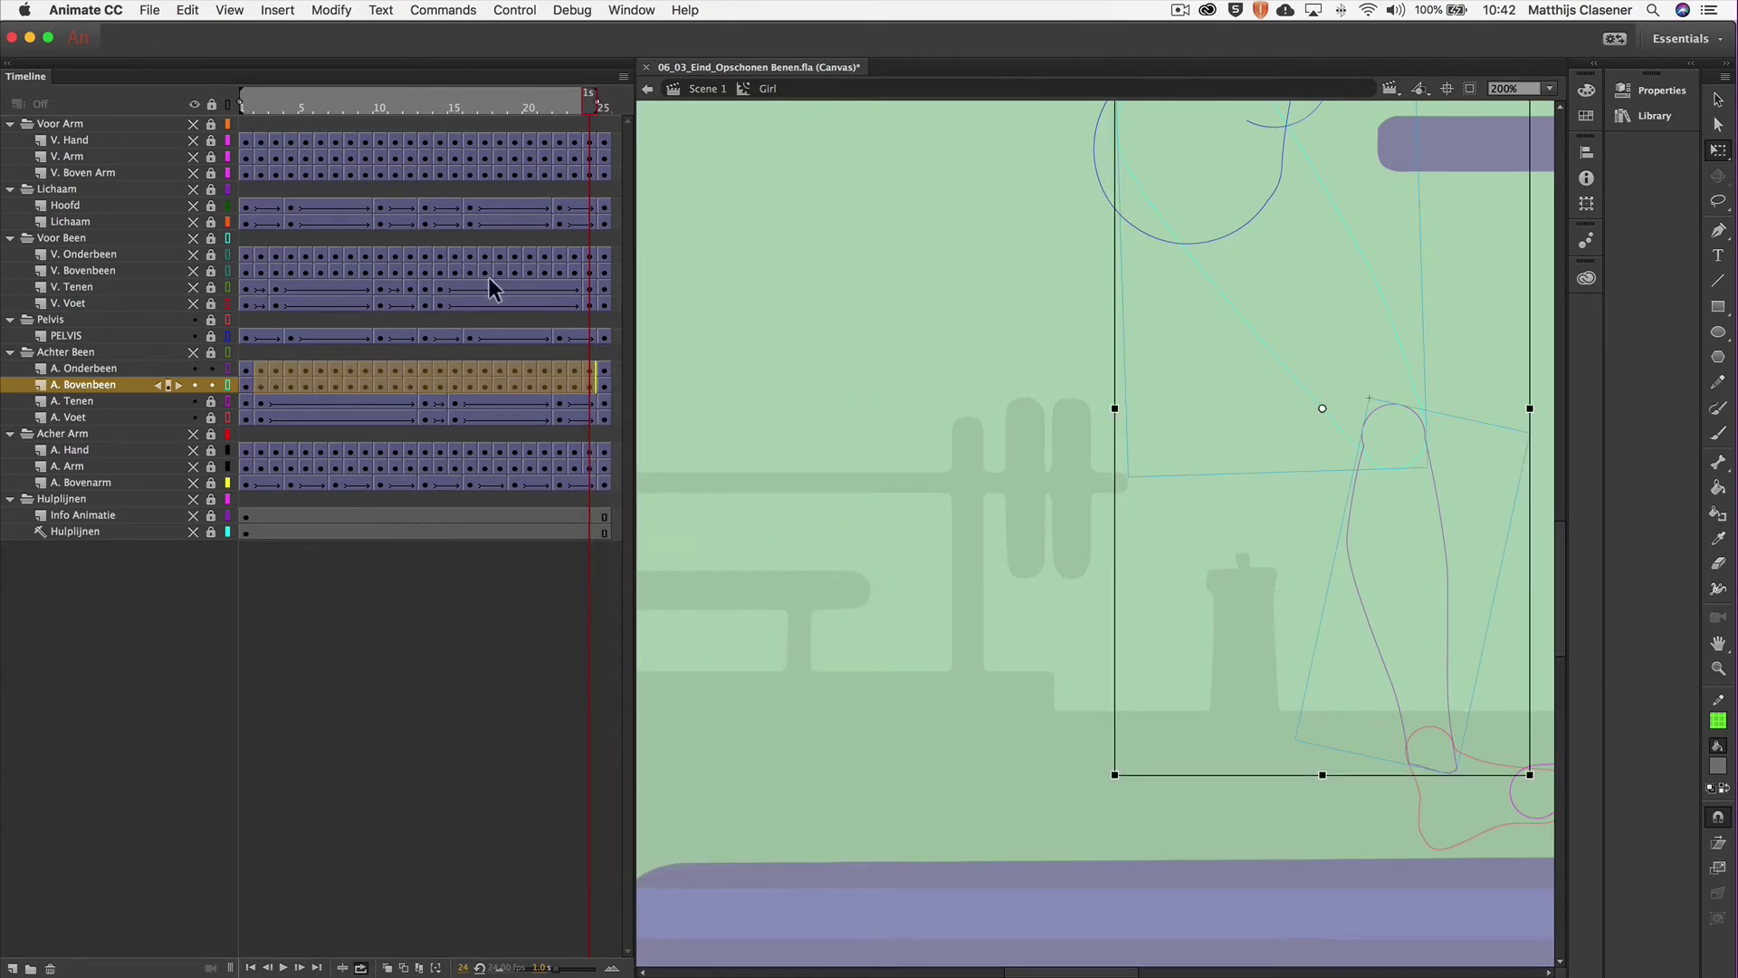
left_click(257, 105)
left_click_drag(257, 105, 552, 137)
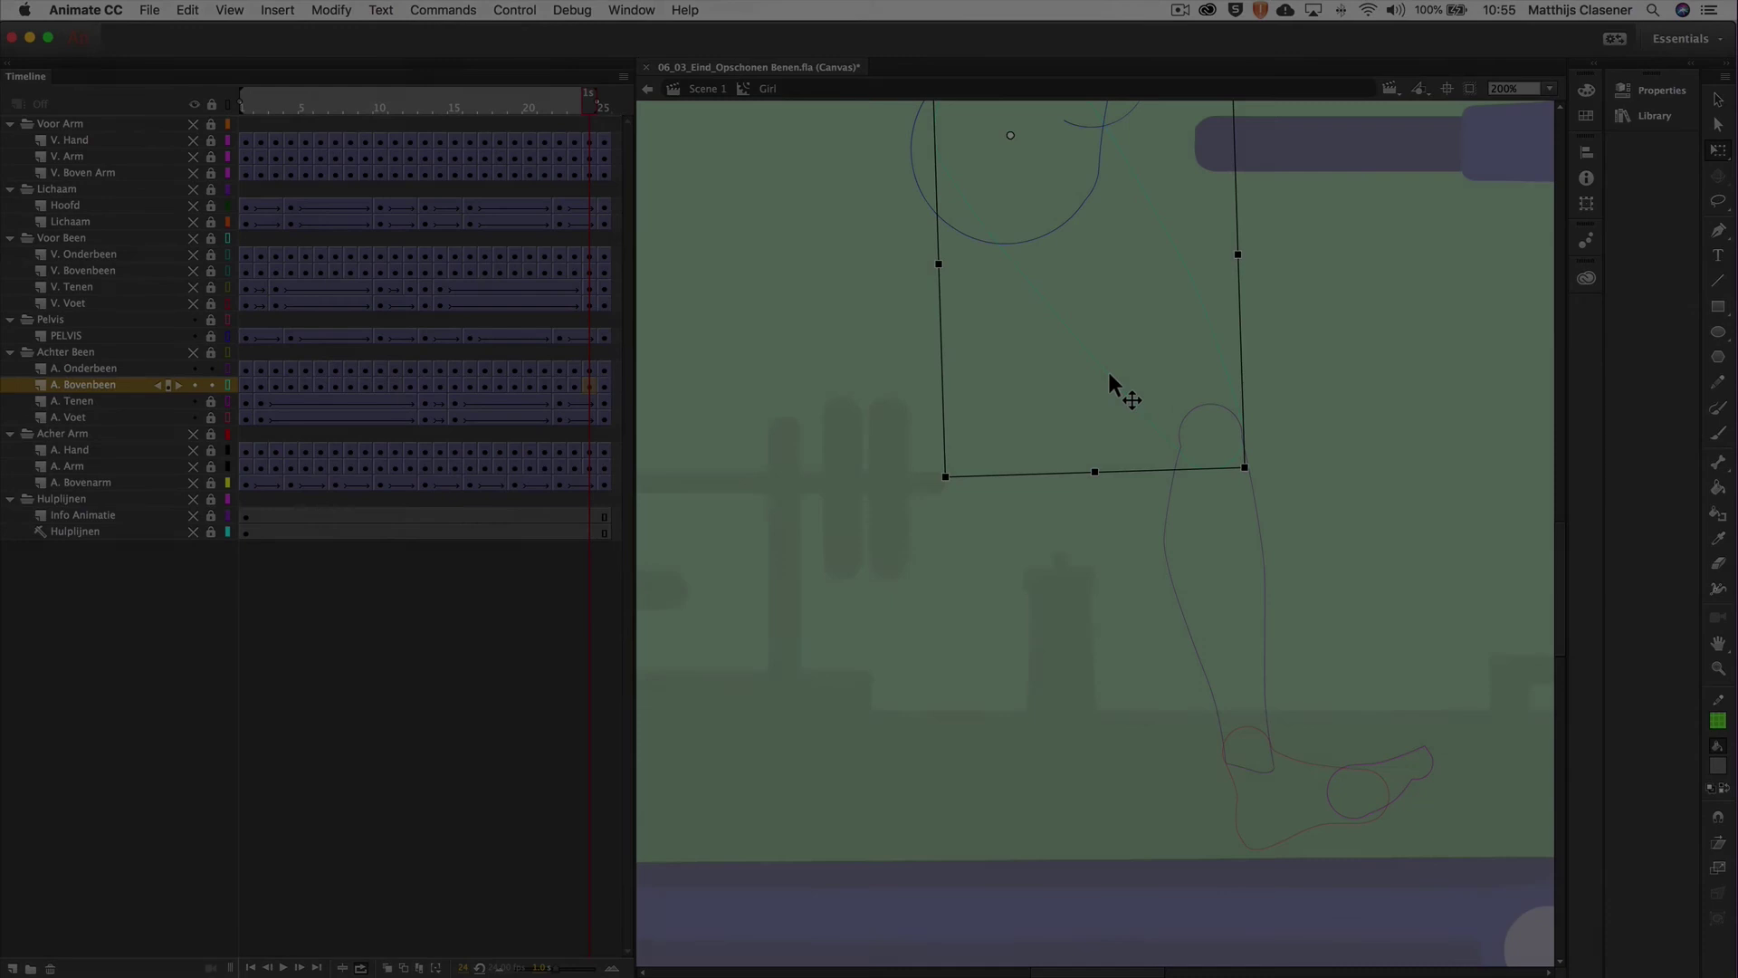
At frame 24, rotate both back leg parts slightly forward about the hip, and turn the lower leg about the knee back onto the ankle.
scroll(1195, 550, "left", 5)
scroll(1222, 552, "right", 8)
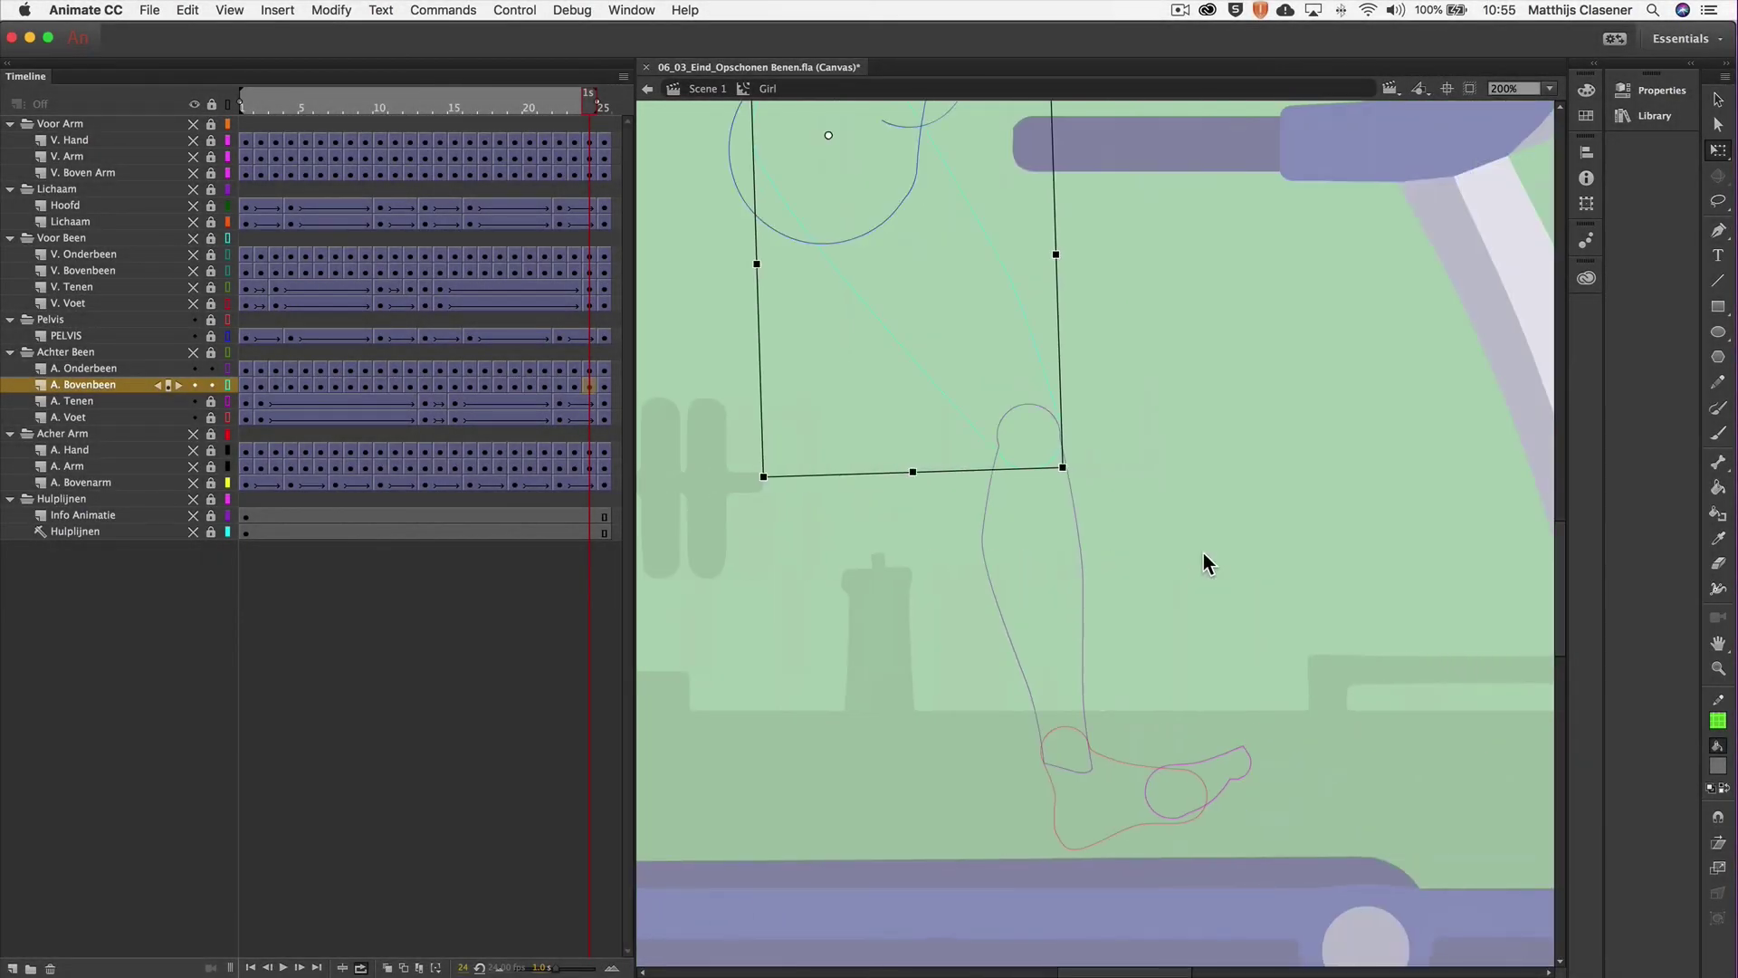
left_click(1084, 576)
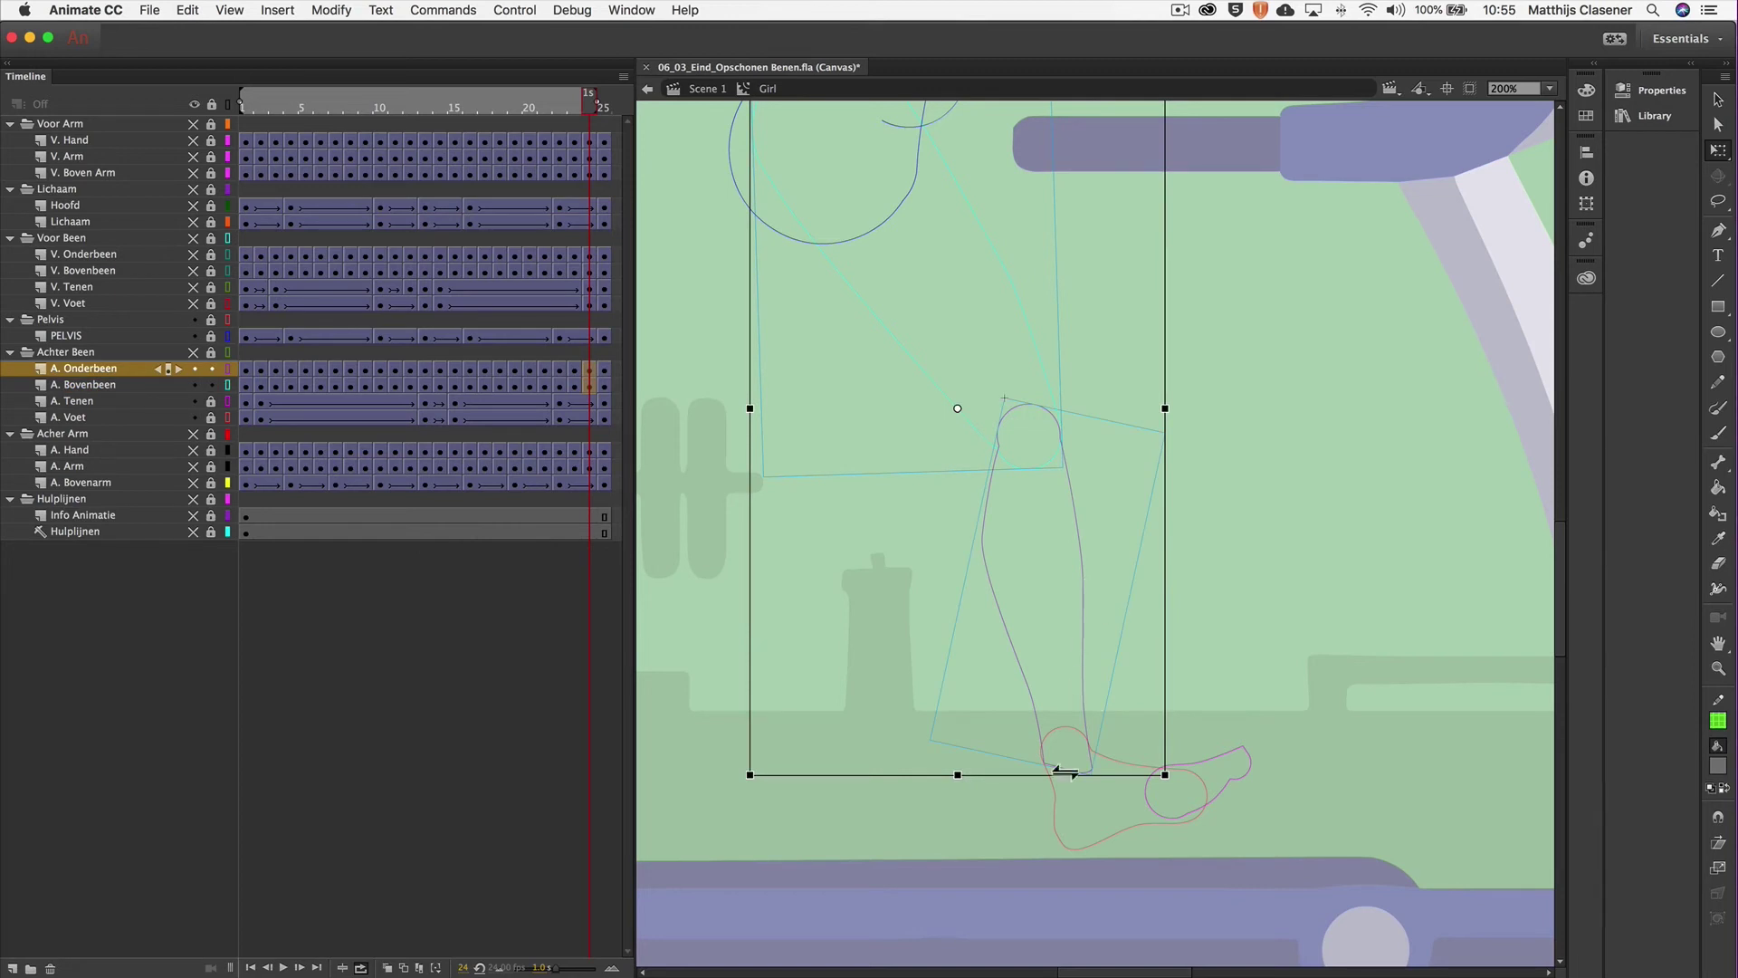
left_click_drag(953, 403, 828, 143)
left_click_drag(761, 785, 776, 795)
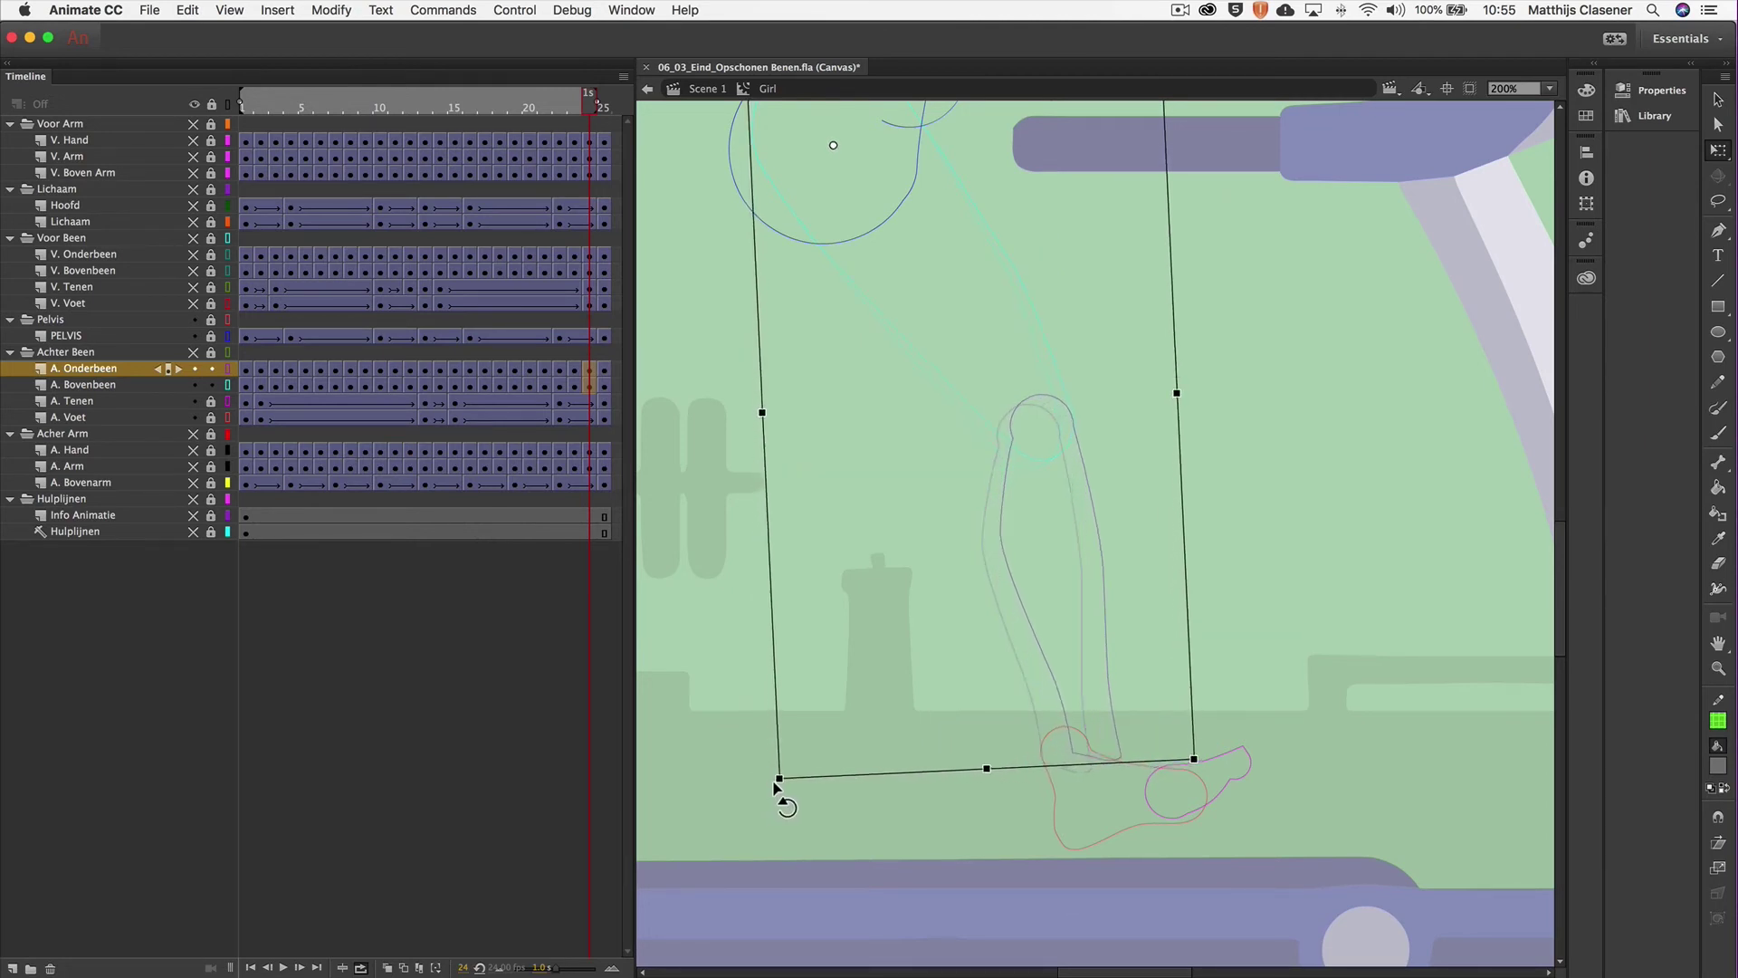
left_click(1318, 637)
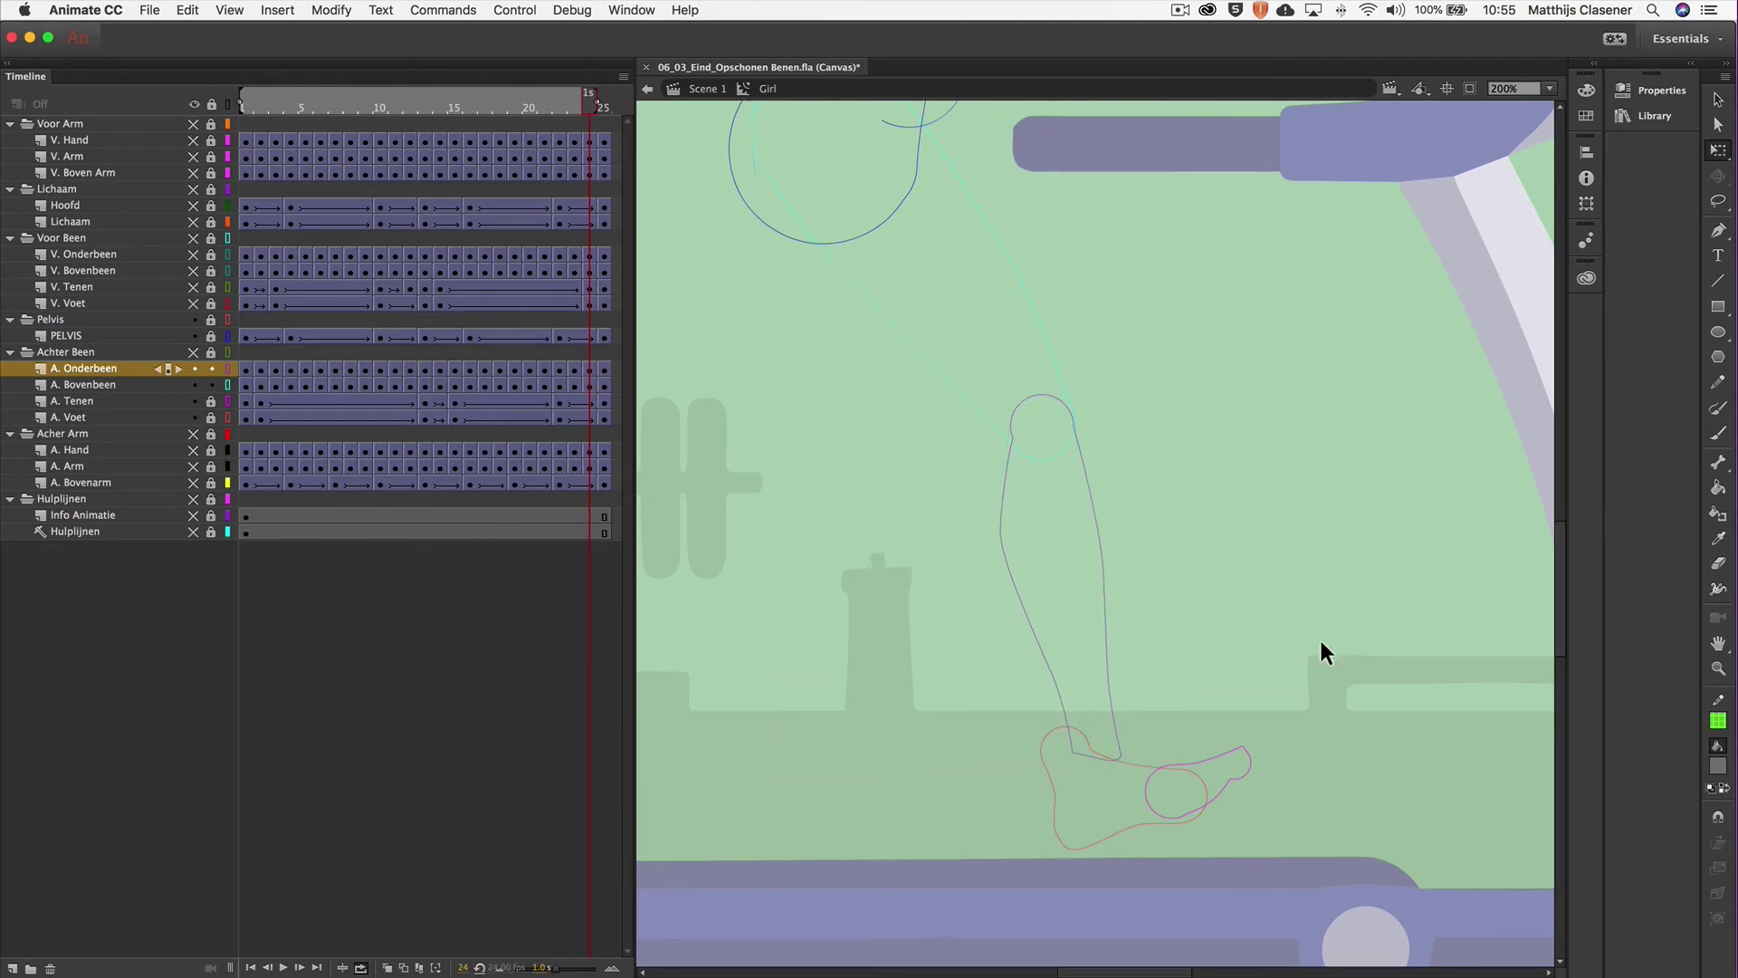
left_click(1106, 675)
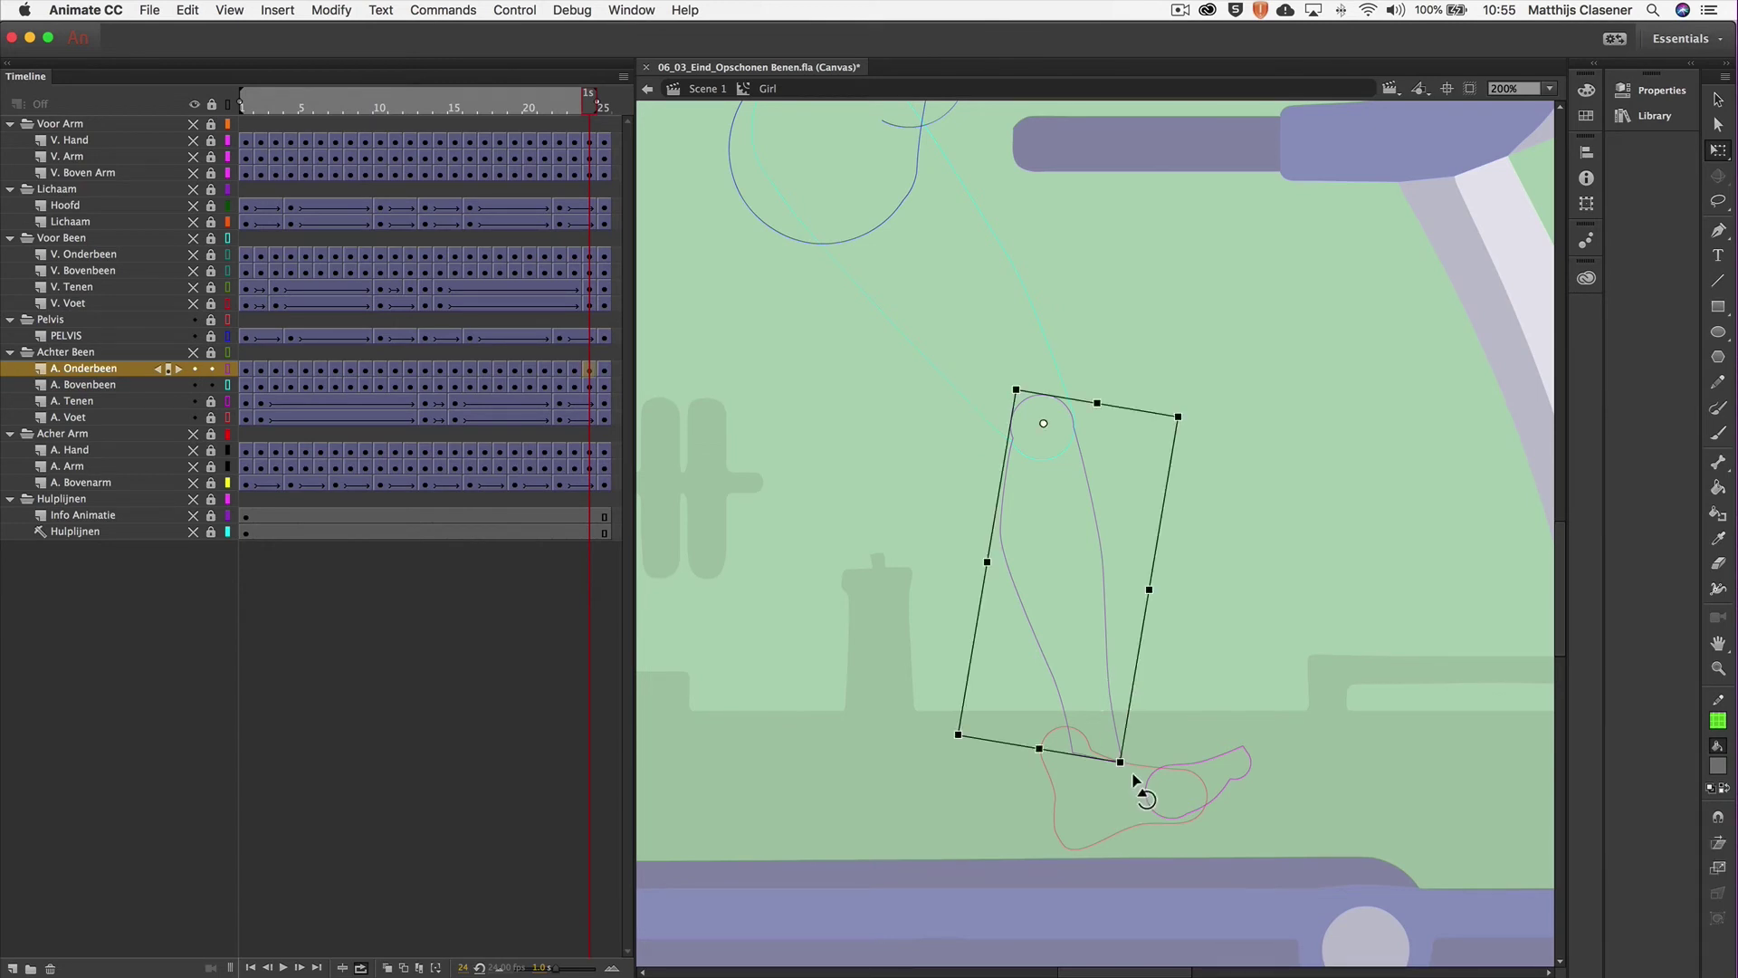
left_click_drag(1115, 774, 1098, 776)
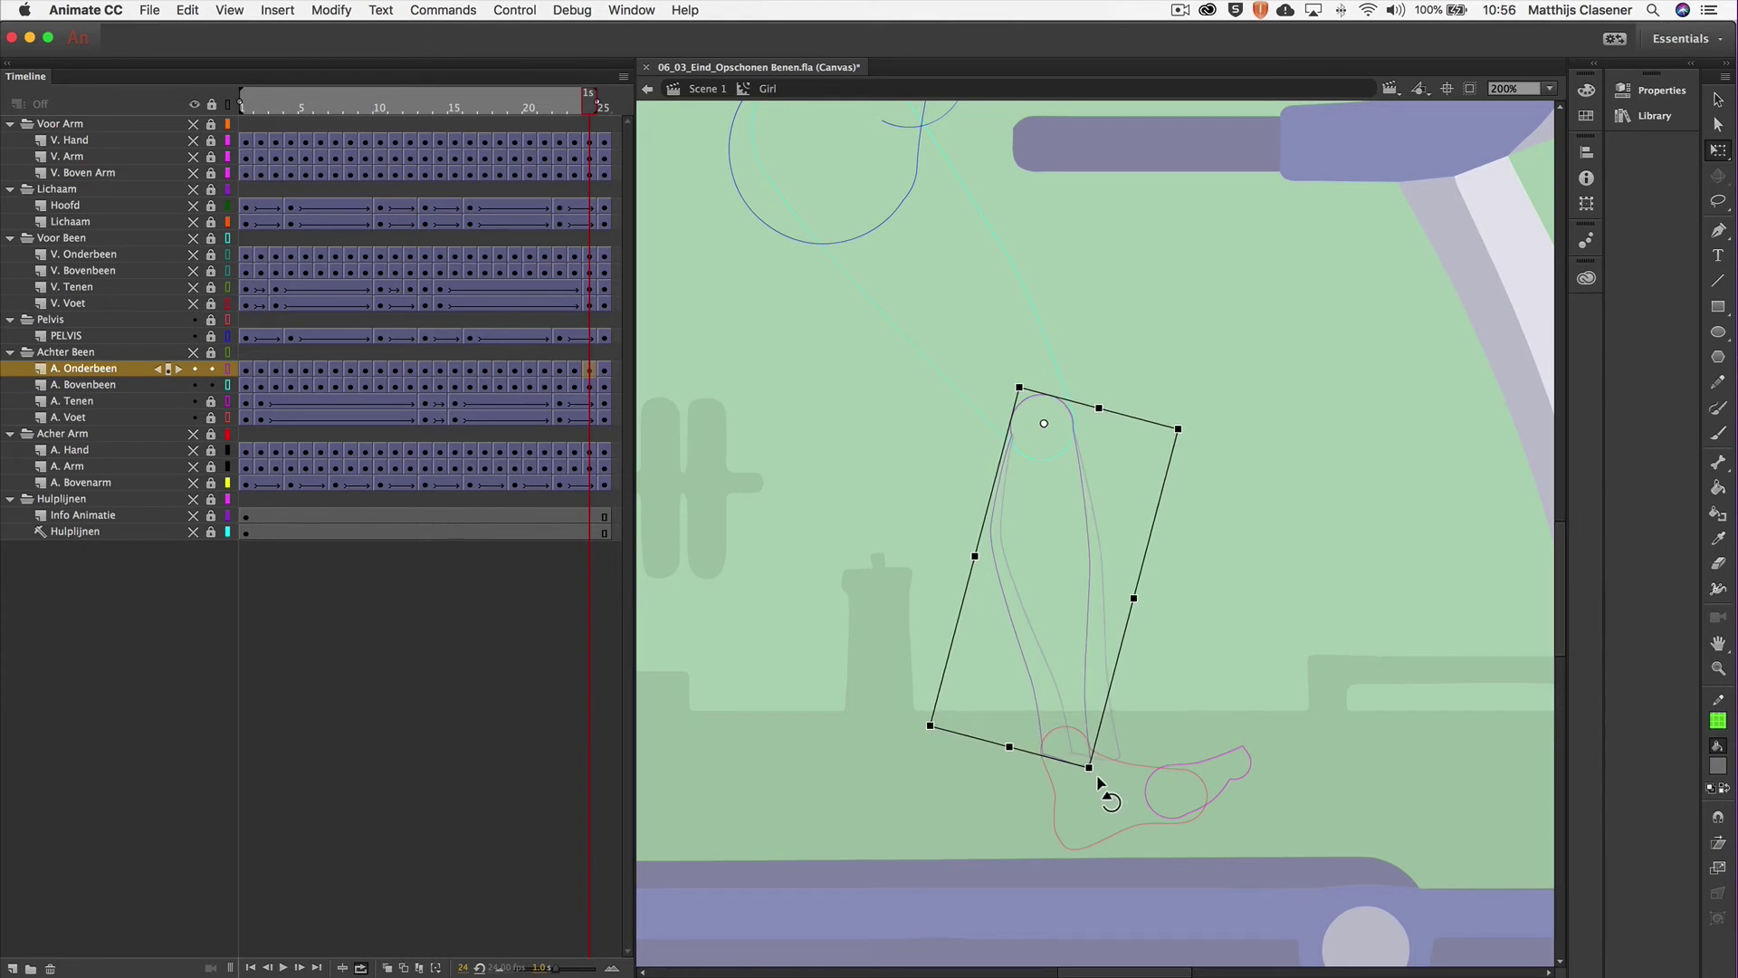
At frame 24, rotate both back leg parts a little further forward about the hip and realign the lower leg with the ankle.
left_click(944, 383)
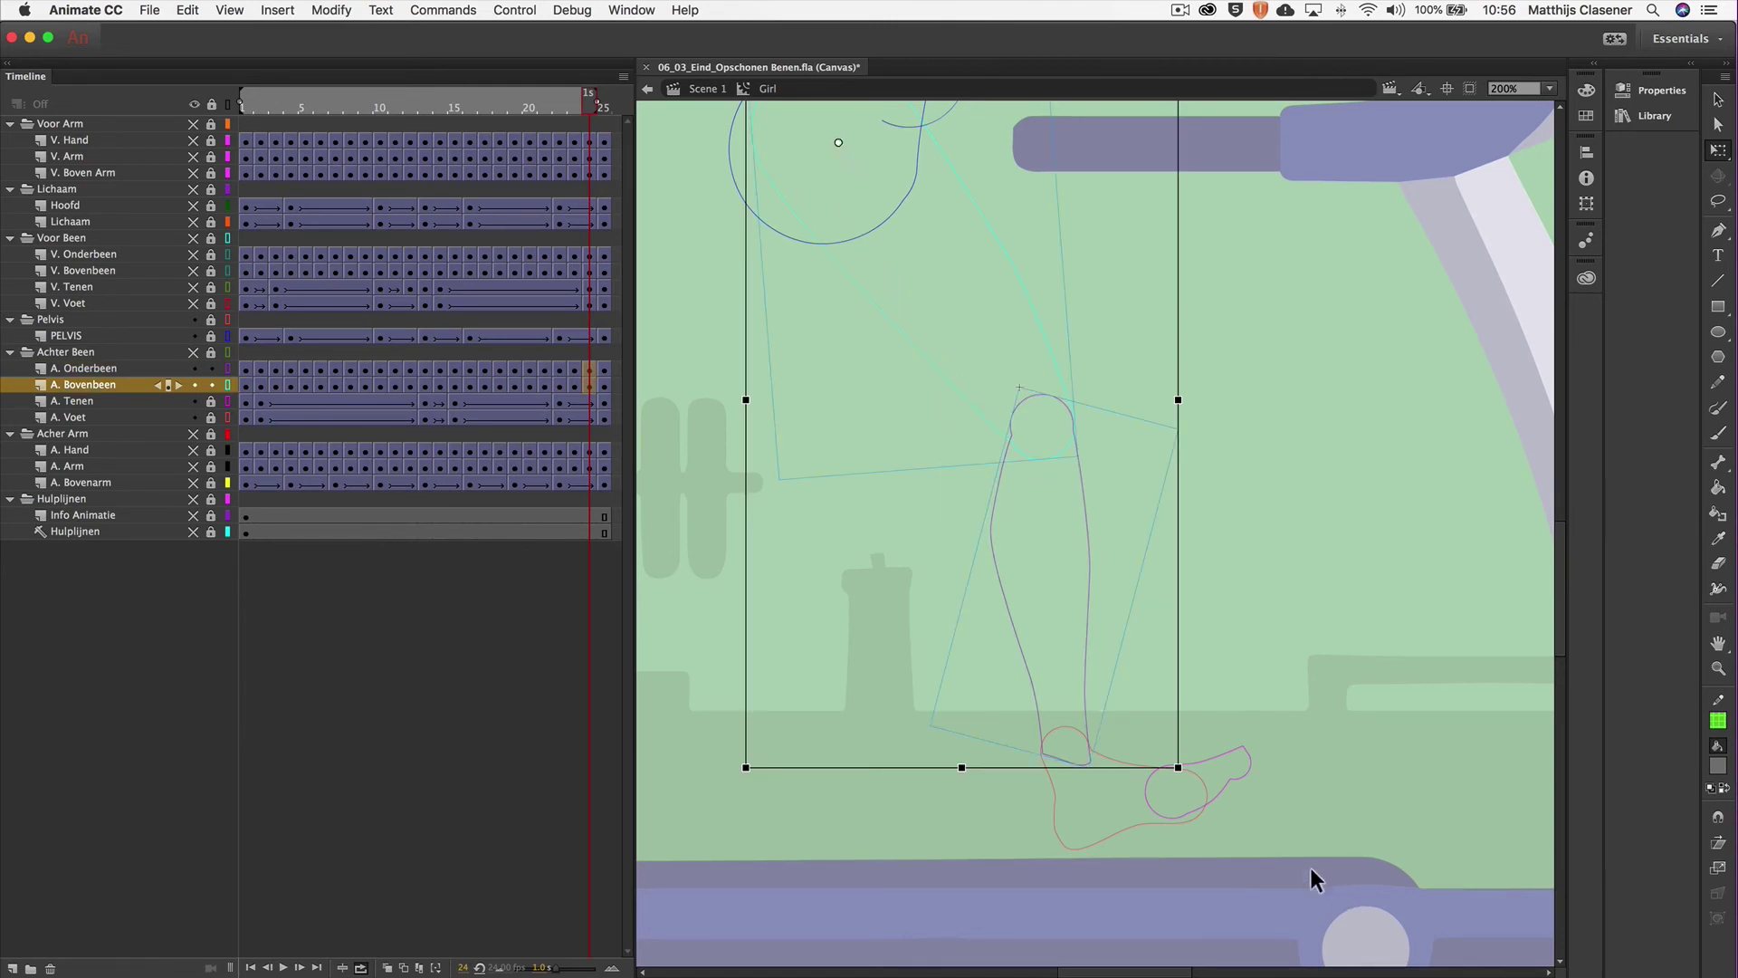
left_click_drag(1180, 777, 1216, 769)
left_click(1130, 670)
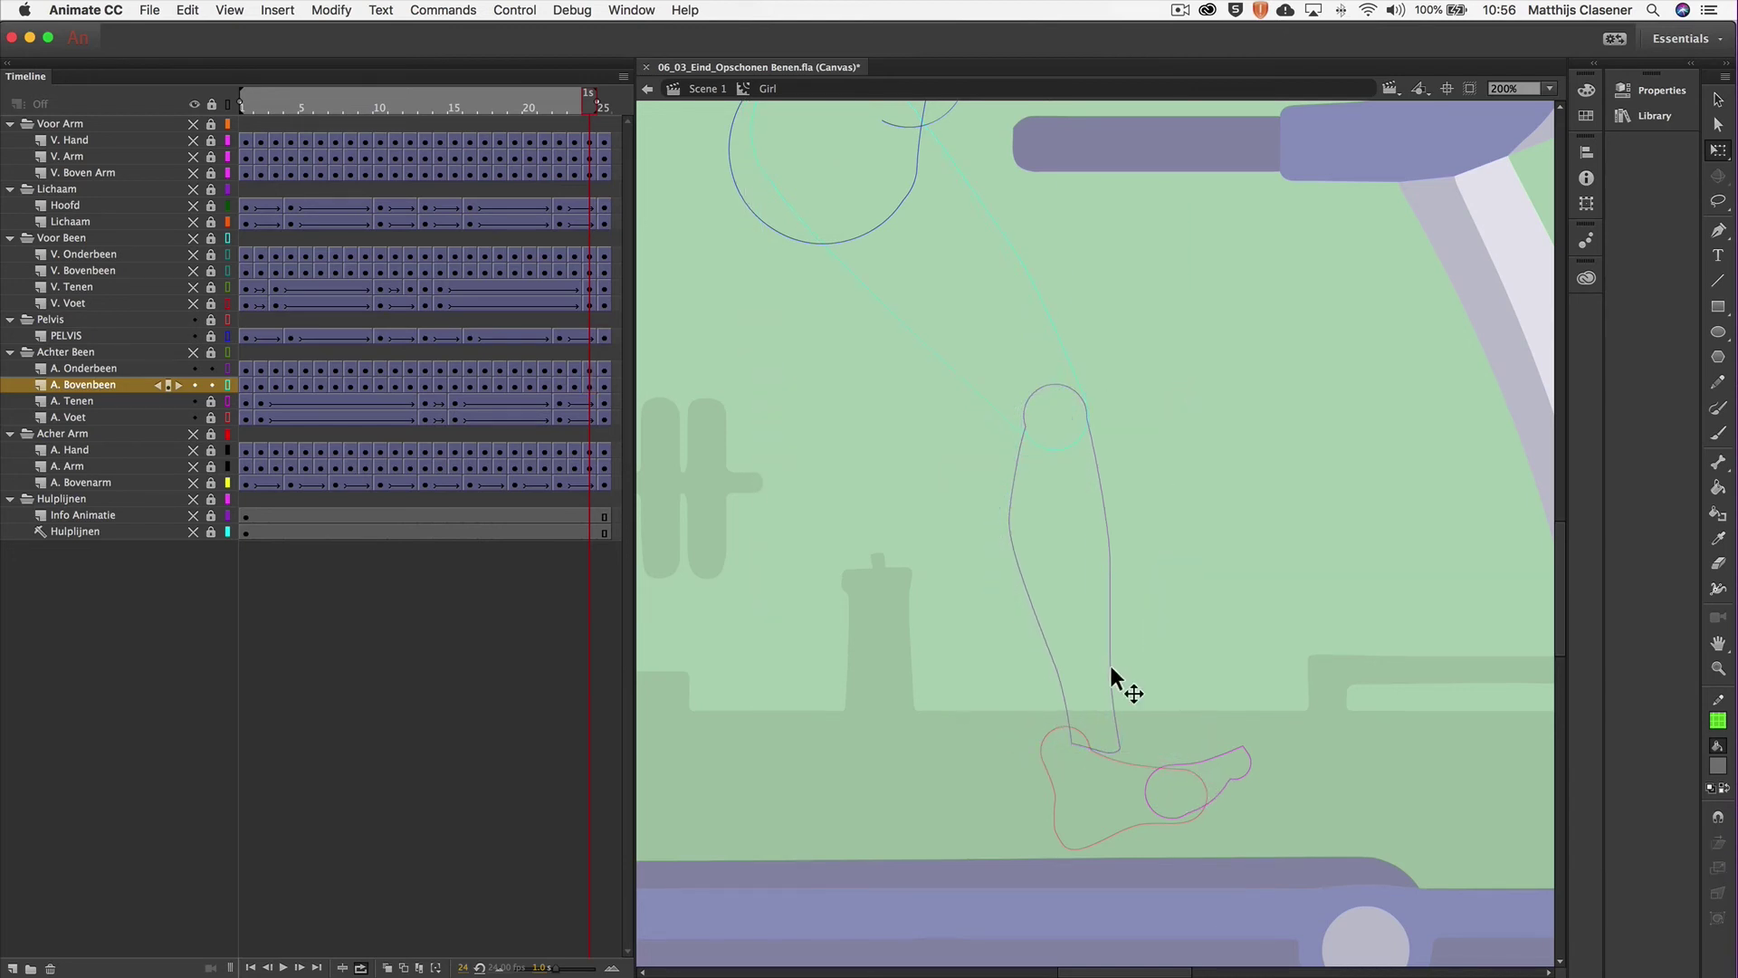
left_click(1103, 724)
left_click_drag(1124, 769, 1096, 776)
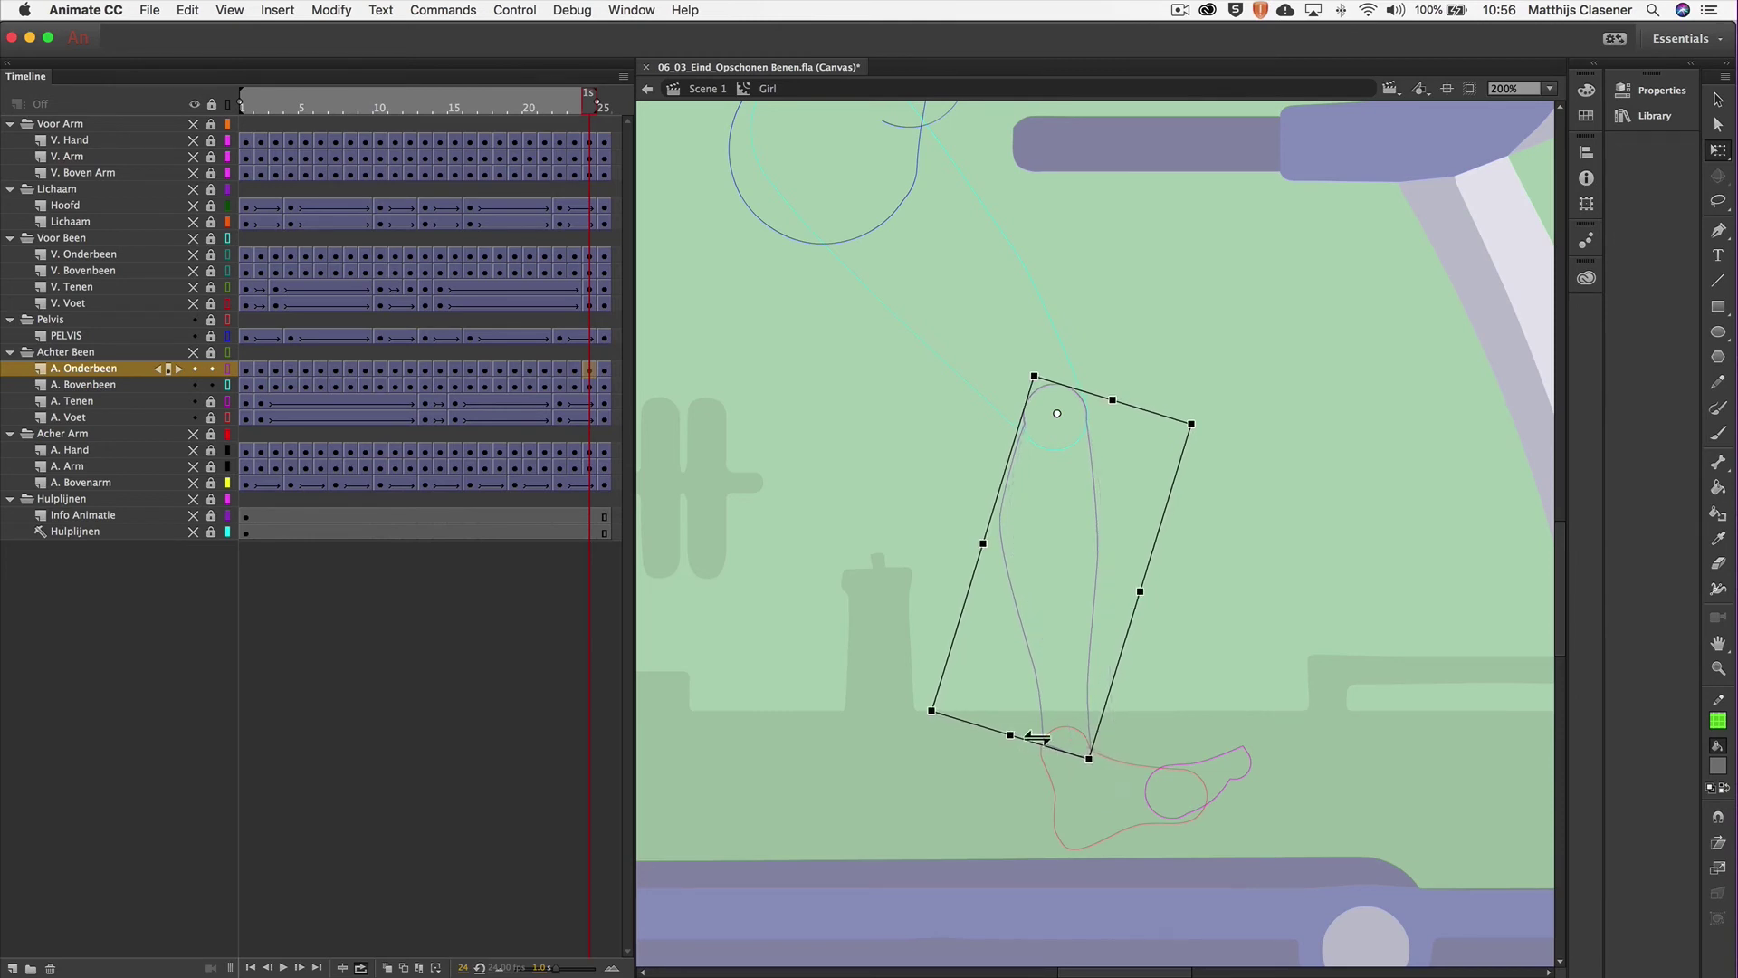
Check the back leg's joints at frame 25, and scrub back to frame 1.
left_click_drag(591, 110, 607, 111)
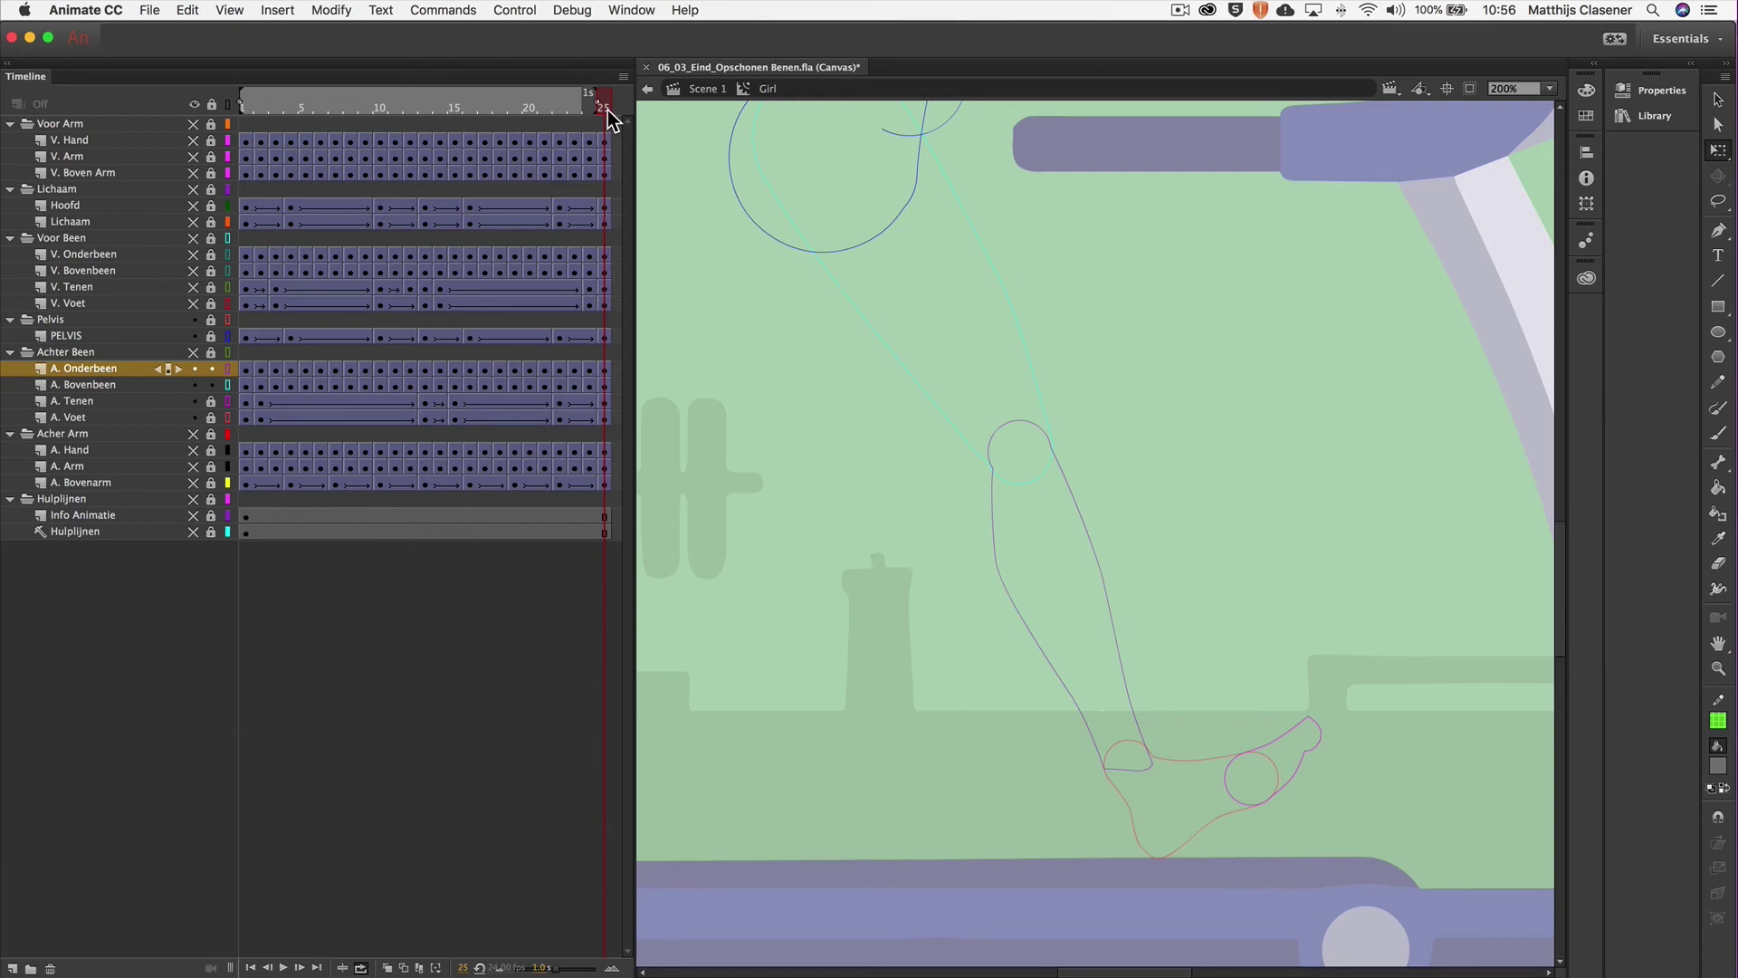
left_click_drag(606, 110, 205, 122)
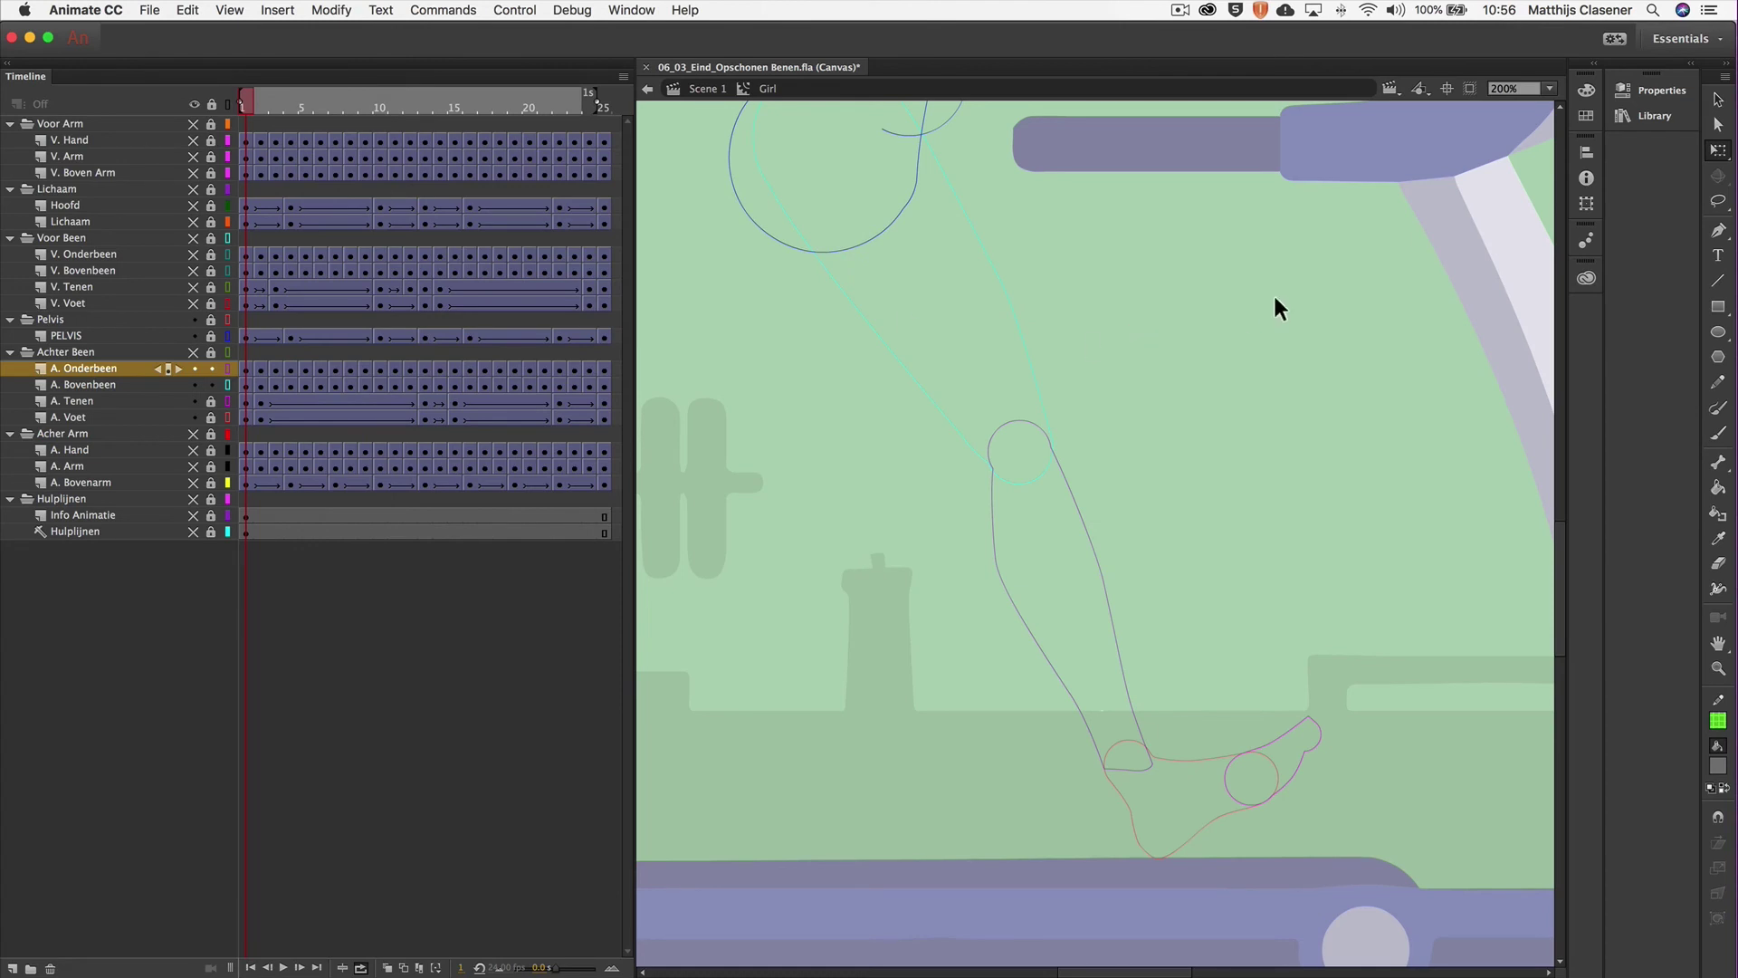
Show all layers of the character in full colour instead of outlines and play back the walk cycle.
scroll(1275, 299, "up", 5)
key("super+minus")
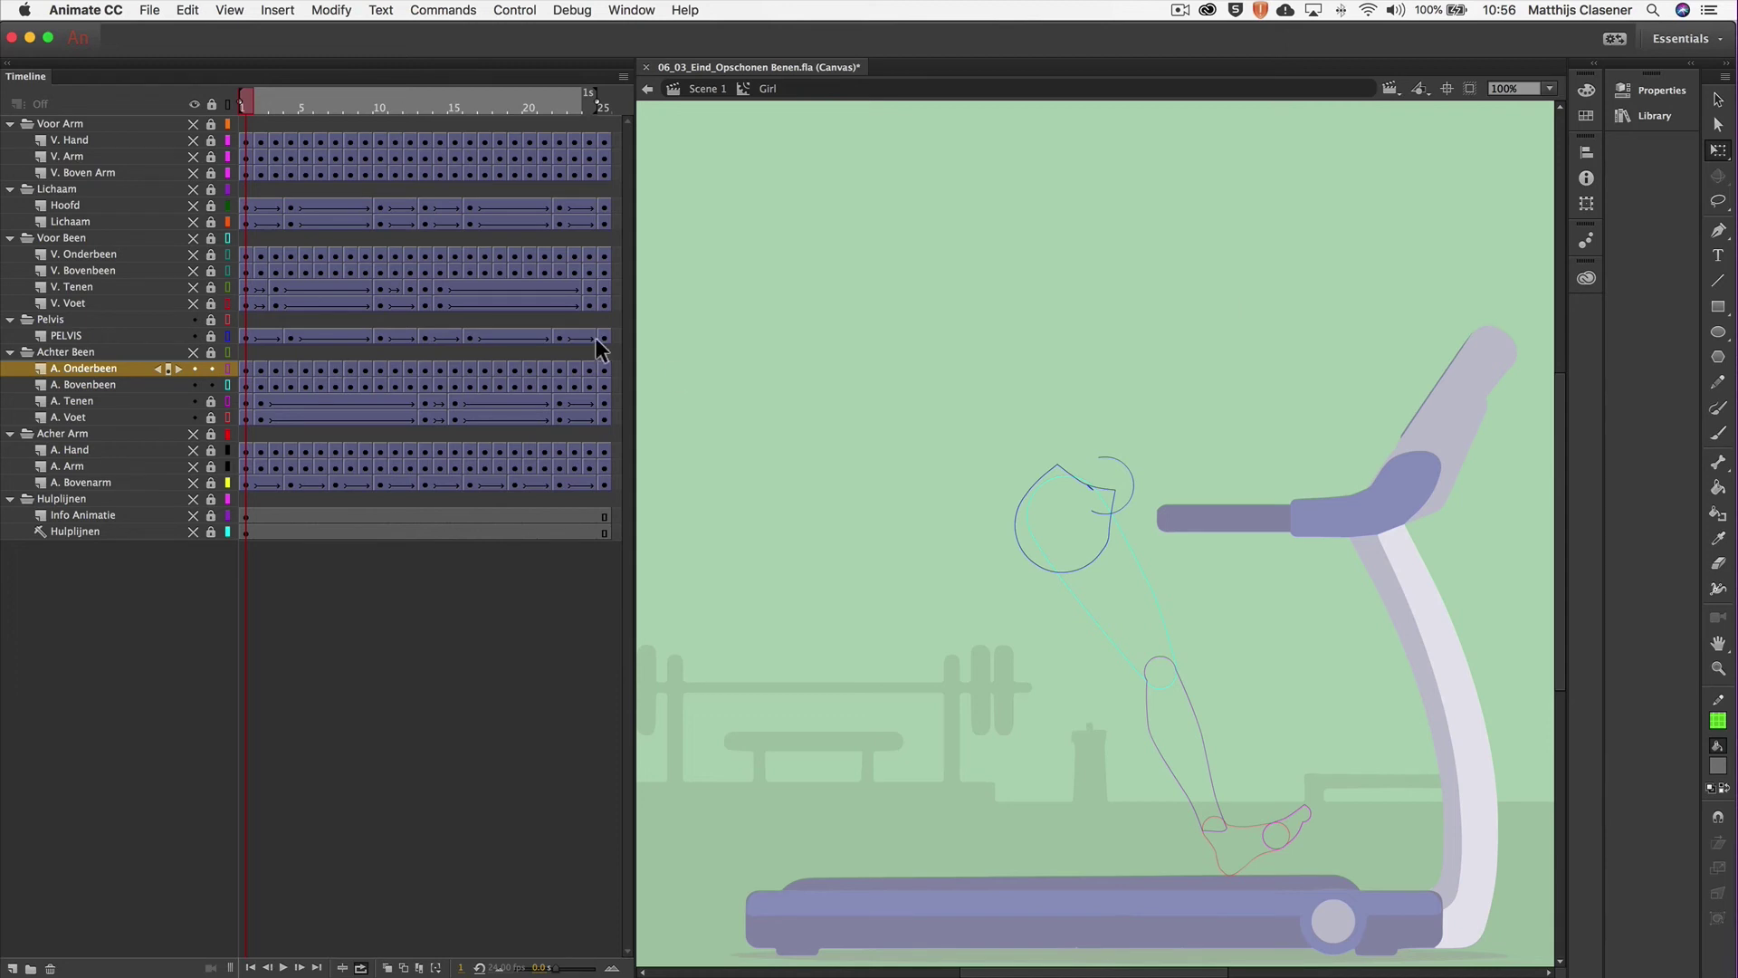
left_click(193, 105)
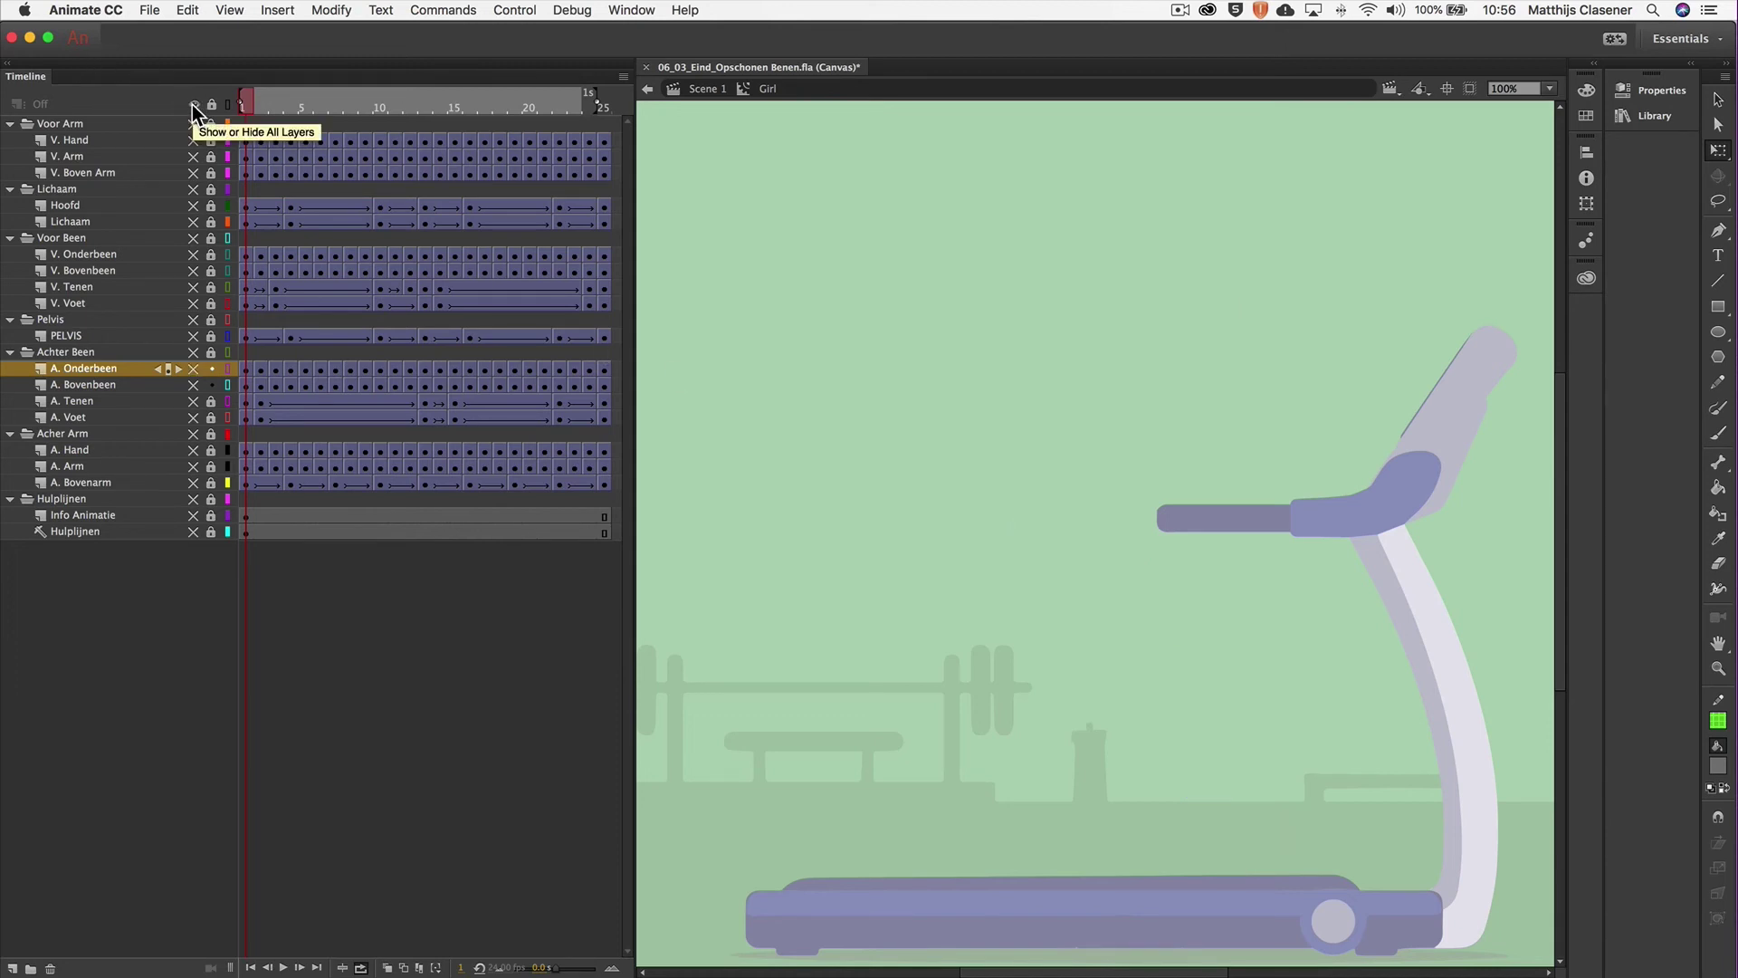
left_click(193, 105)
left_click(228, 105)
left_click(227, 105)
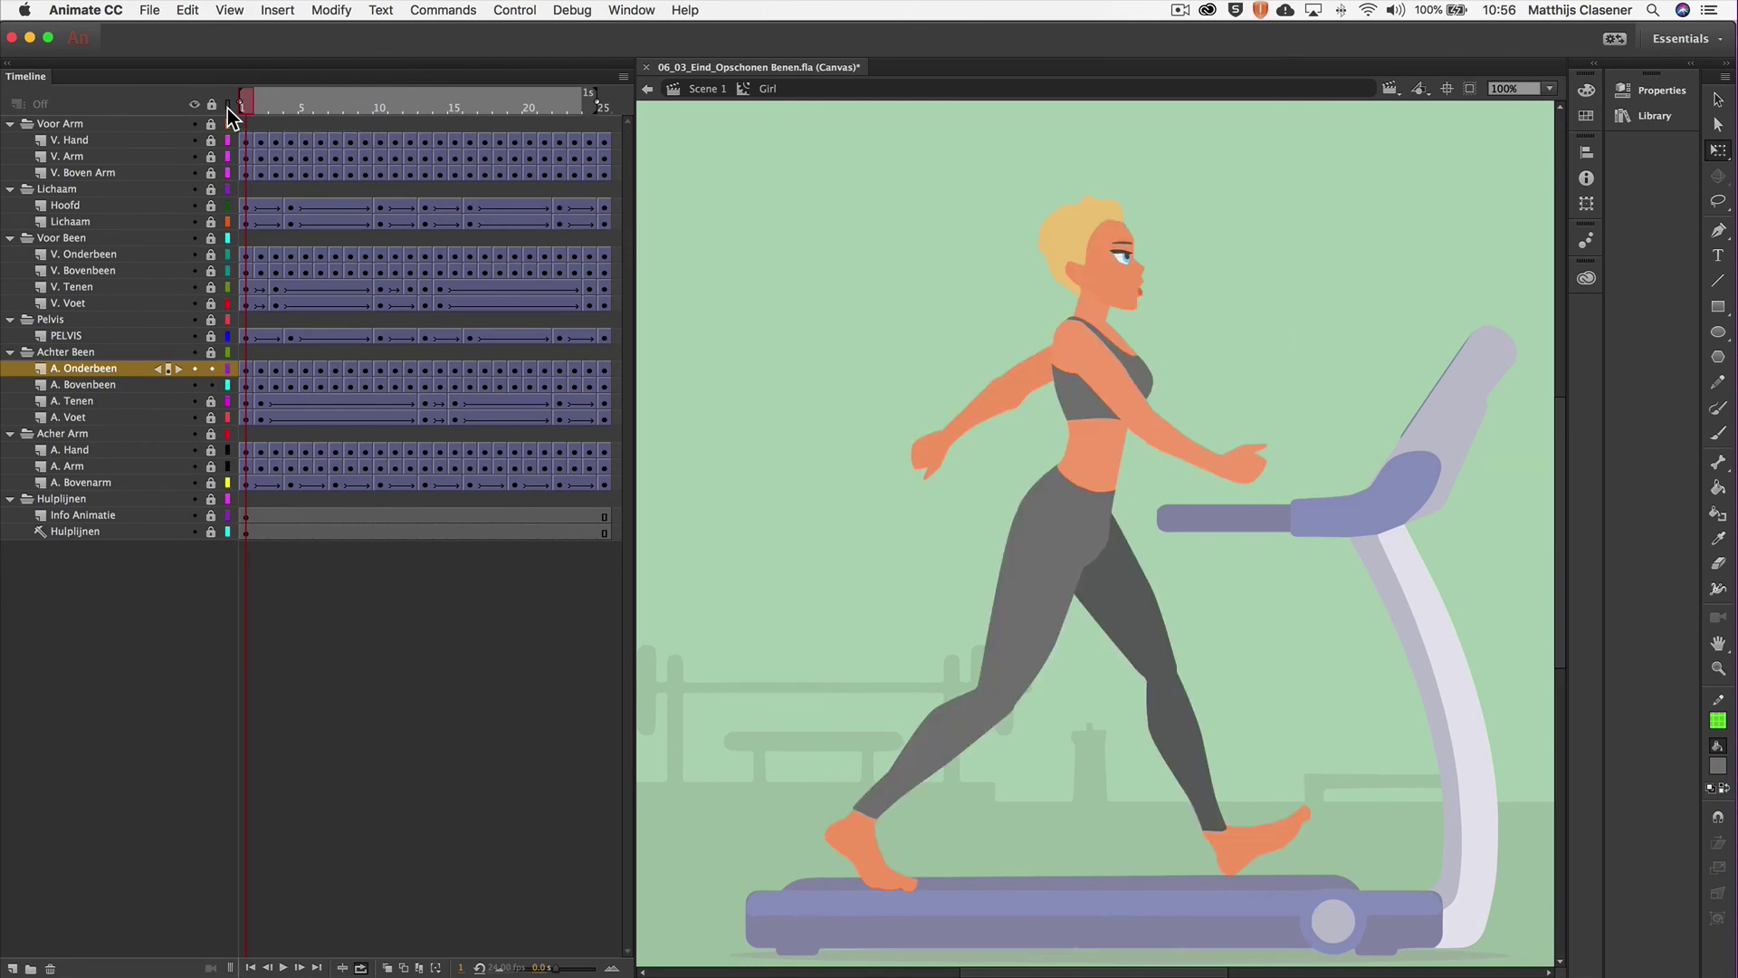
left_click(283, 967)
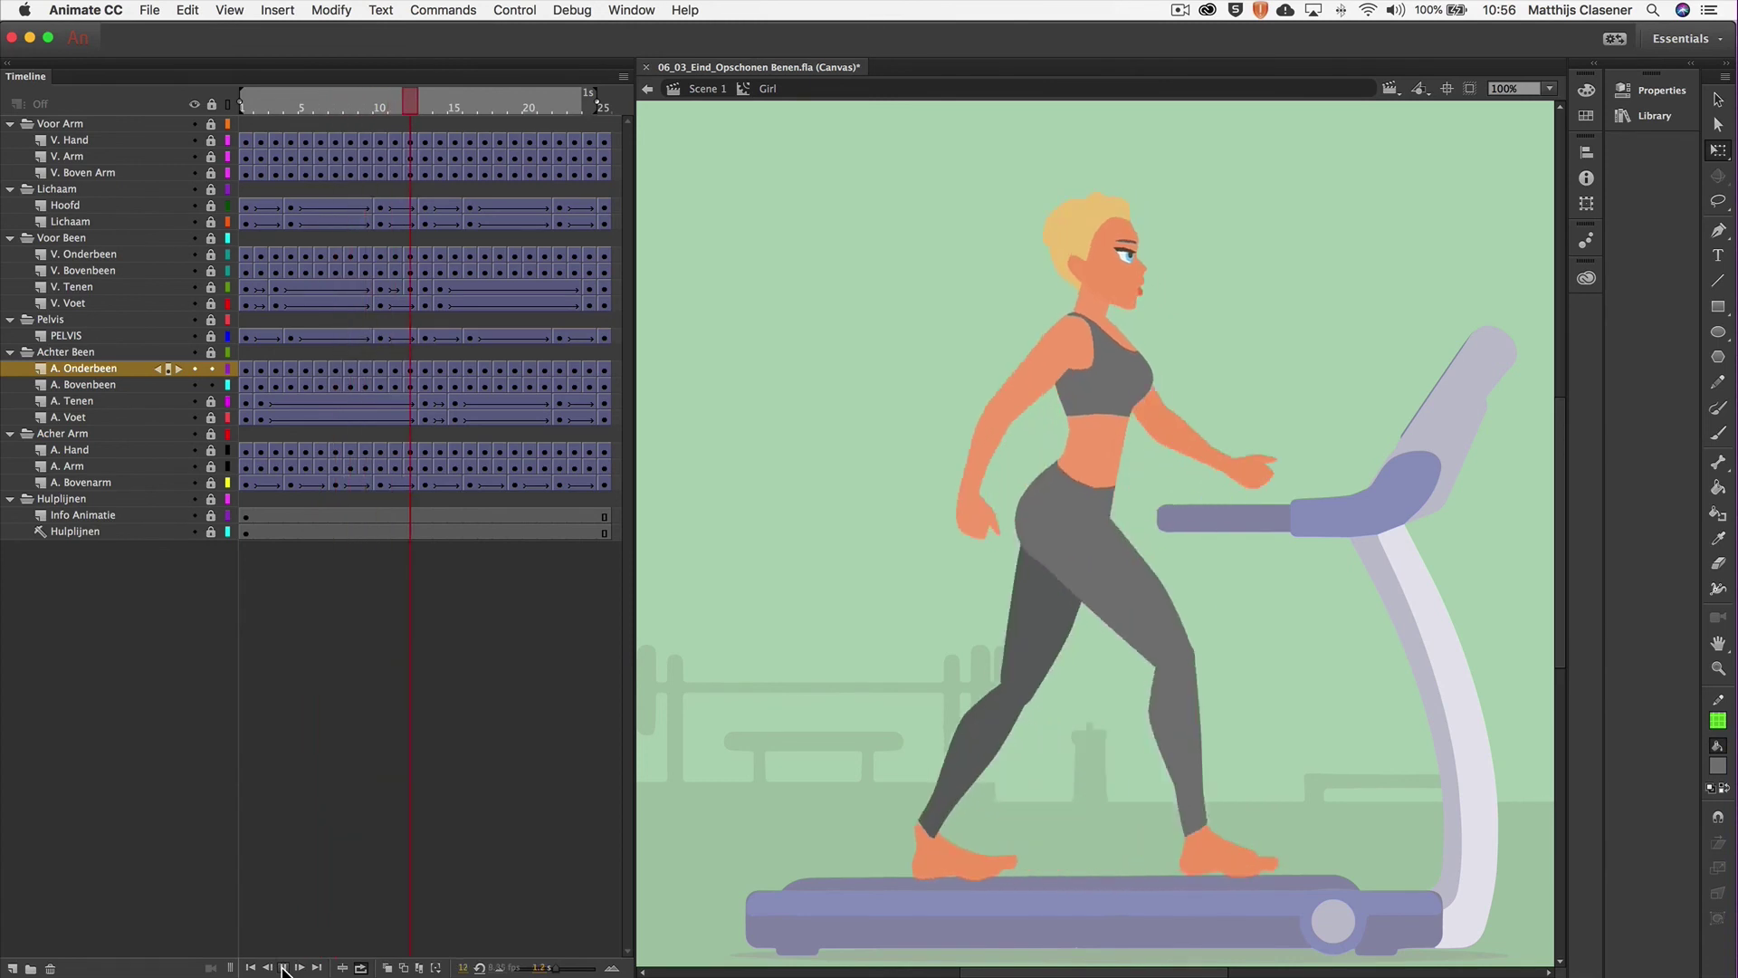